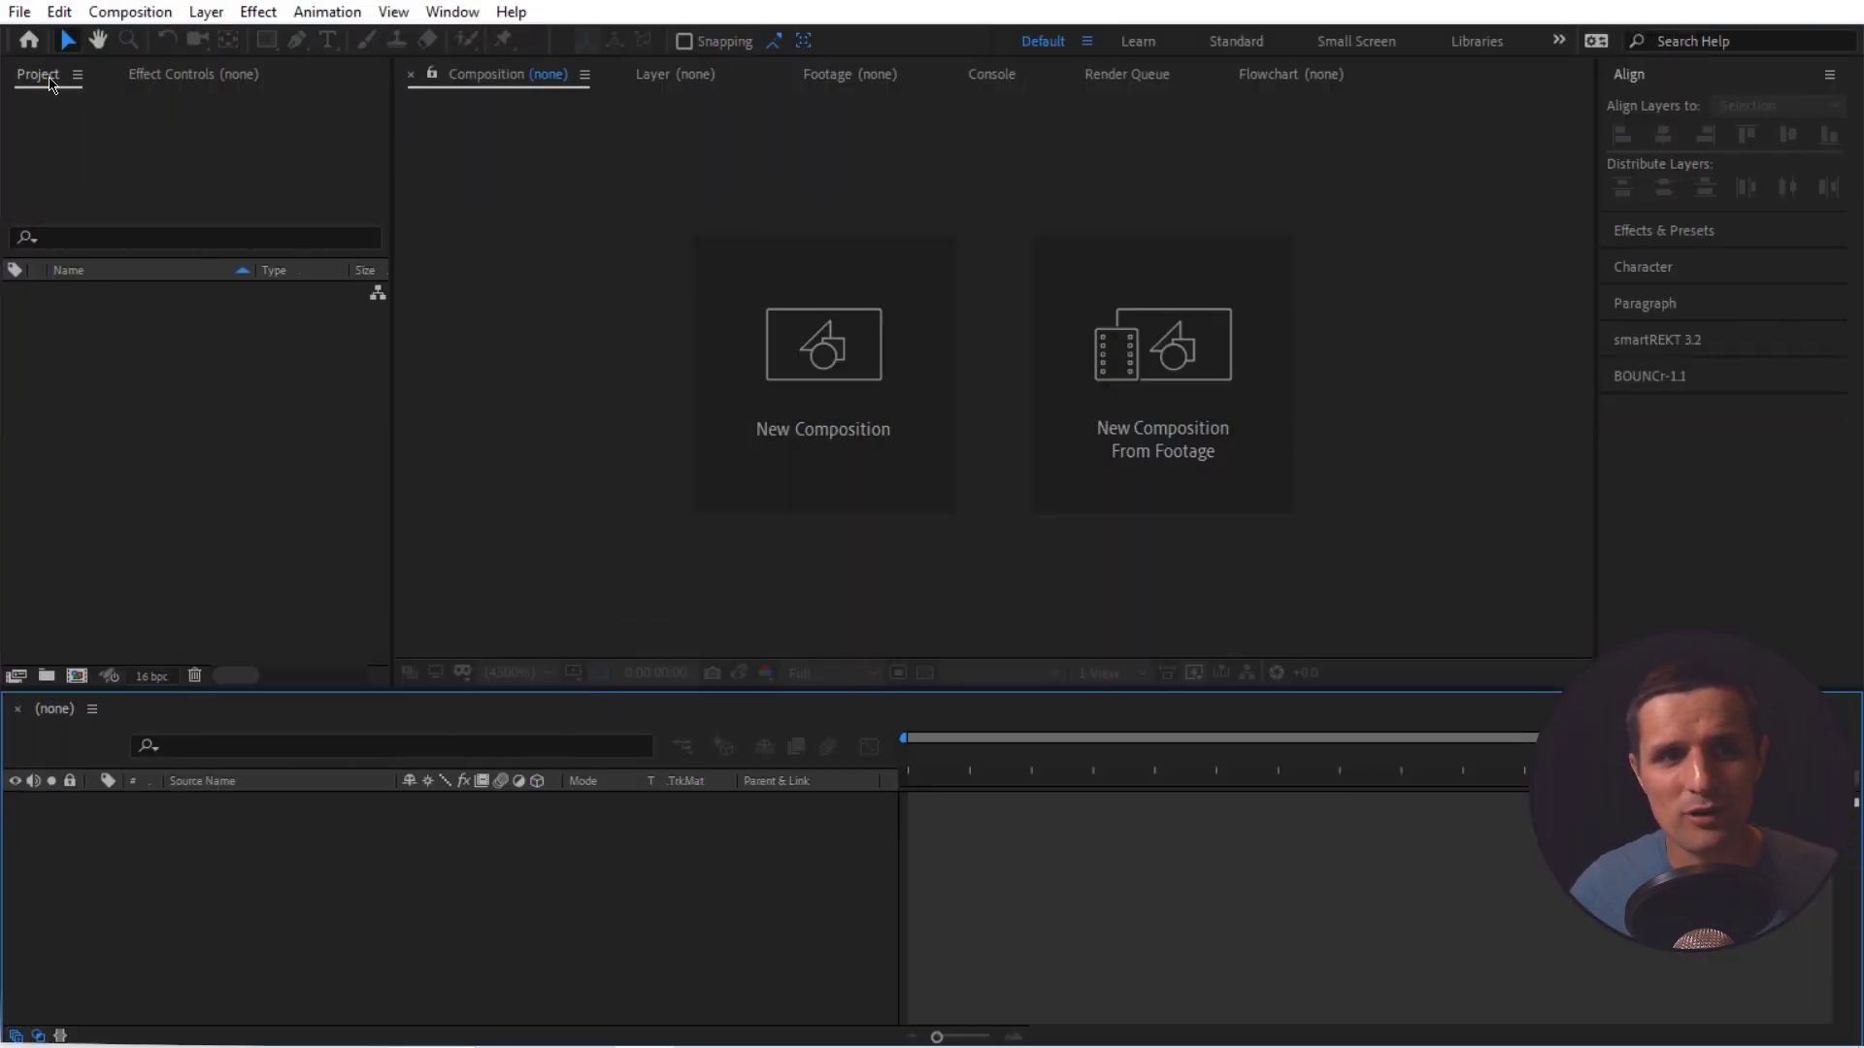
- Create a project folder named 01_COMPS and a subfolder named preComps inside it
left_click(204, 485)
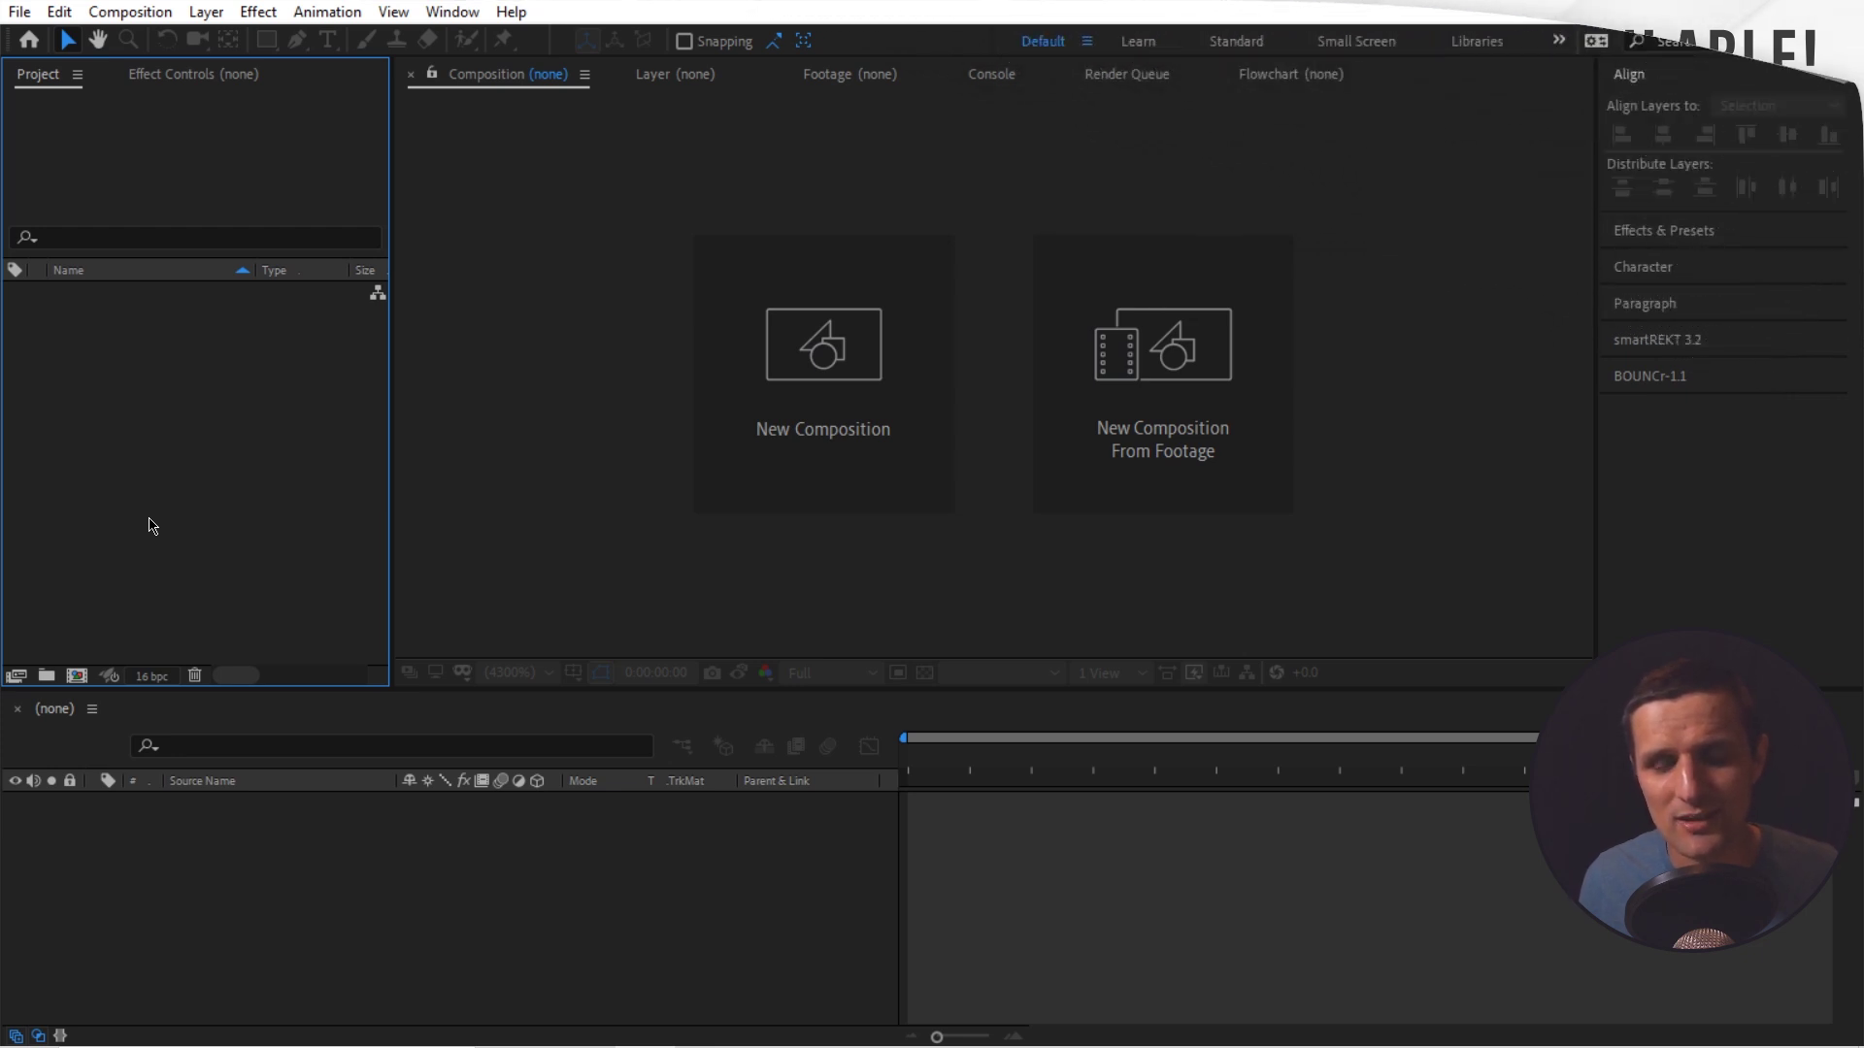
left_click(46, 675)
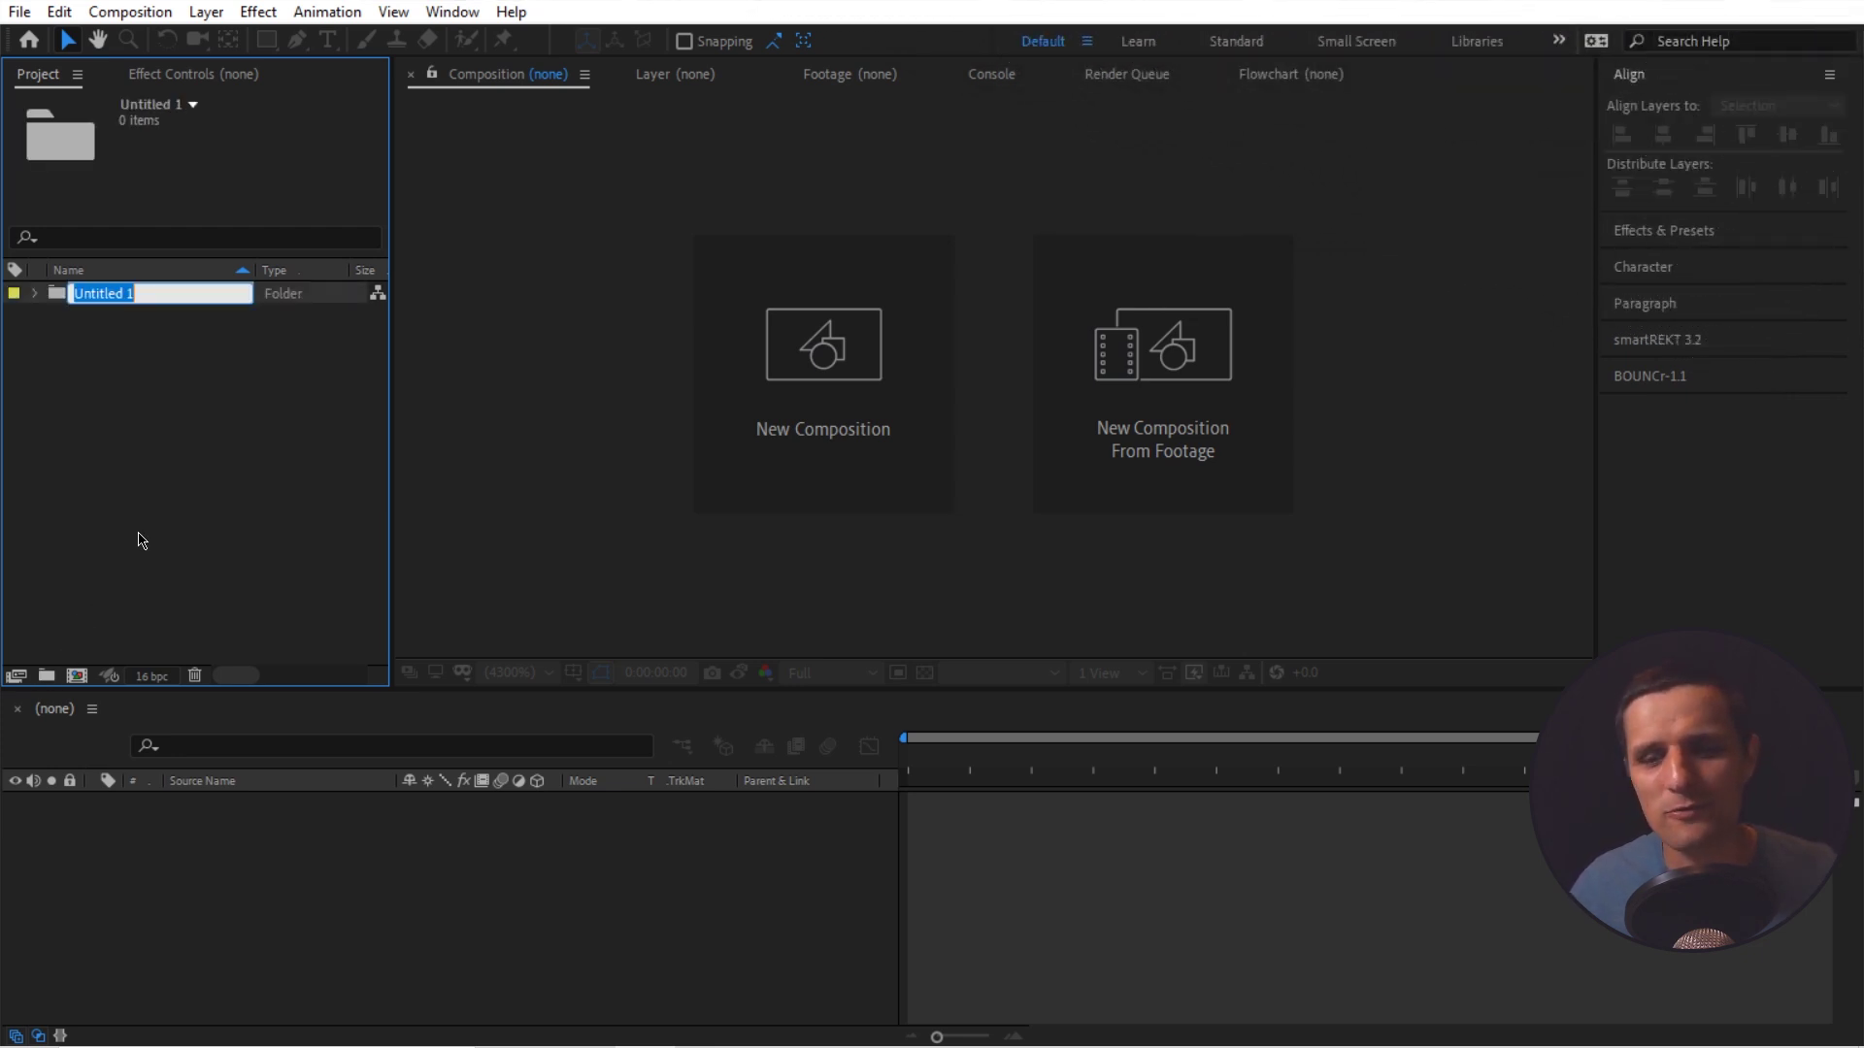
type("01_COMPS")
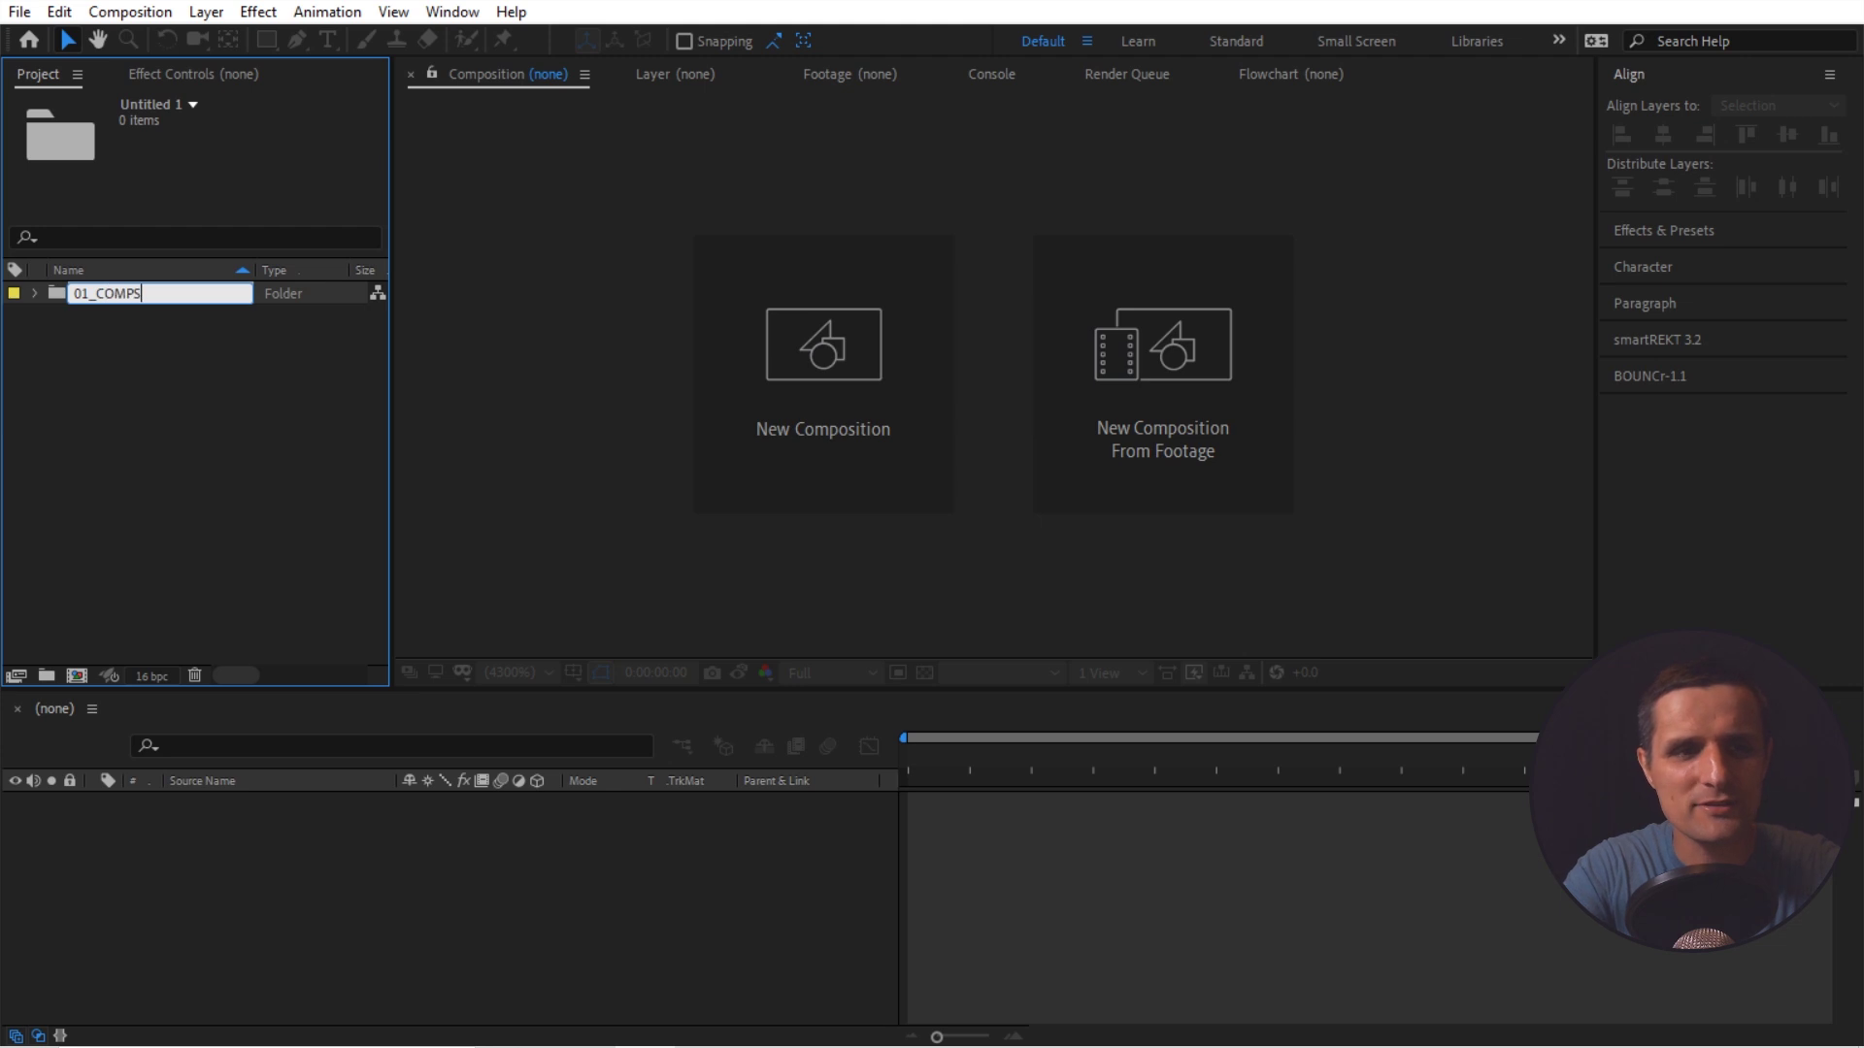
key("Return")
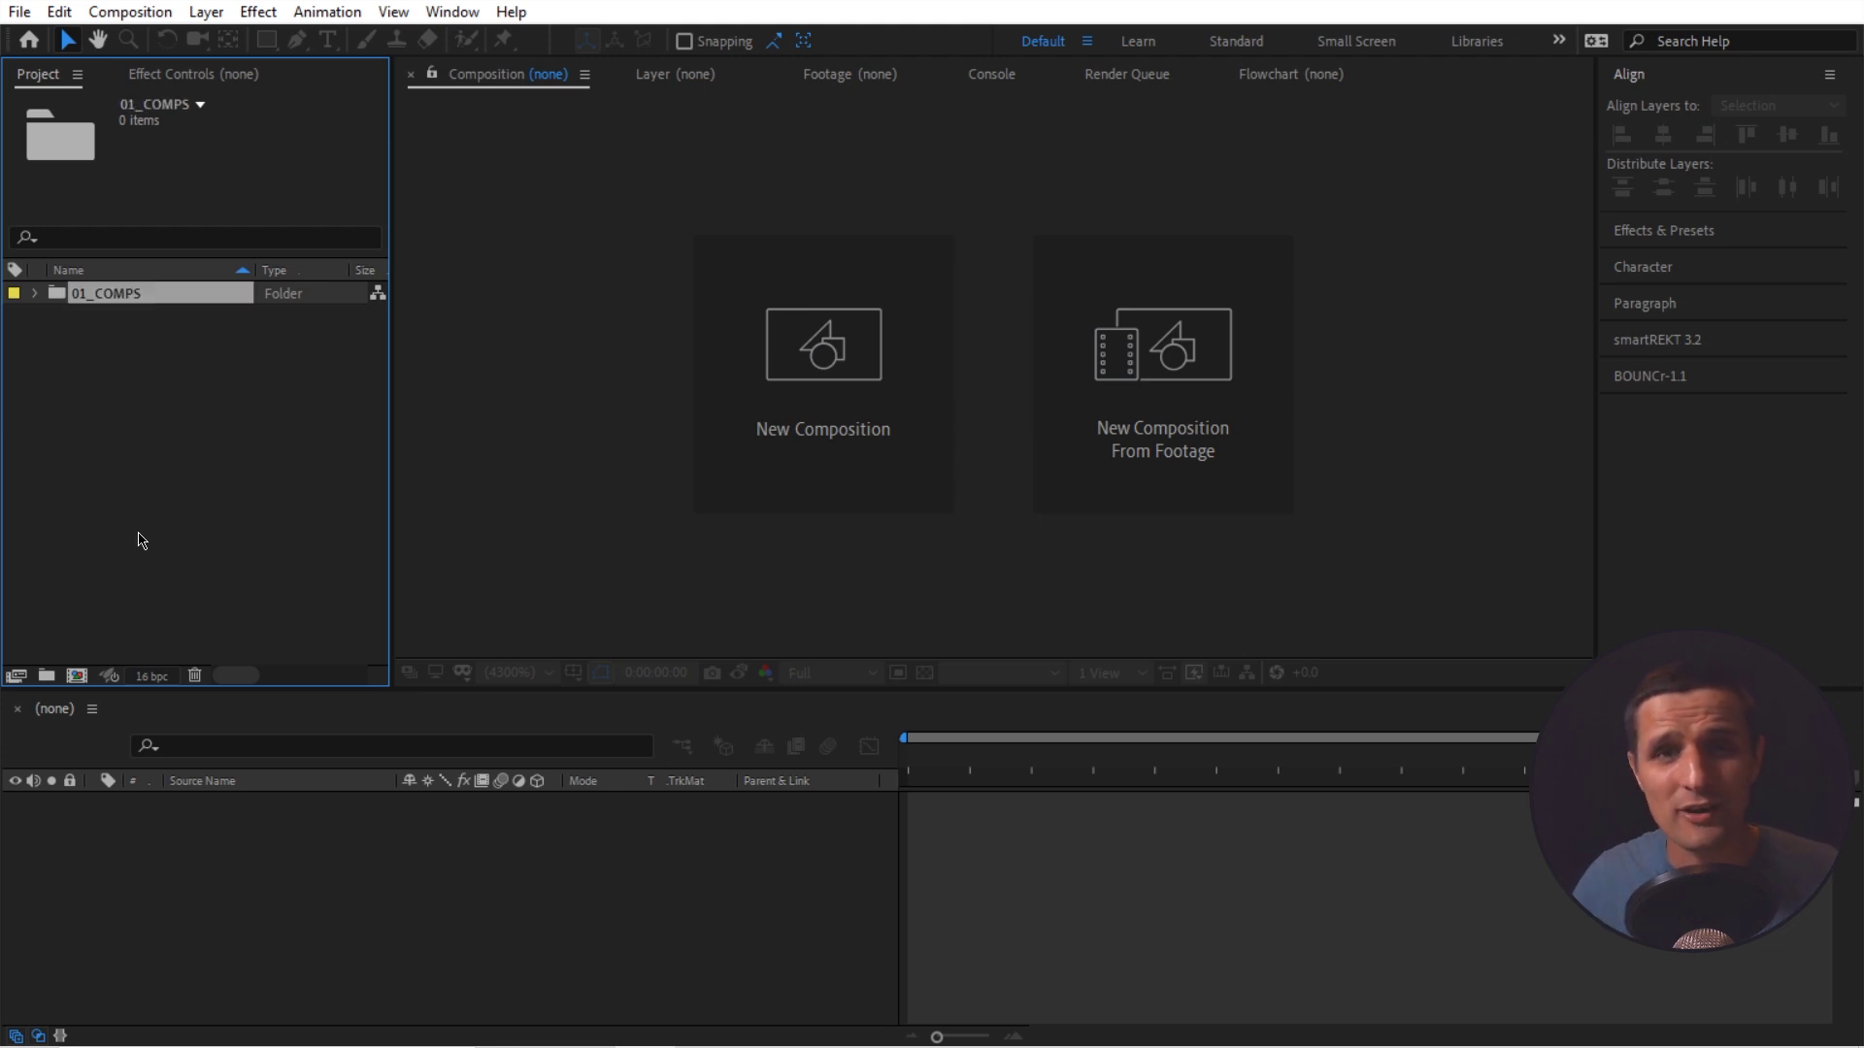
left_click(46, 675)
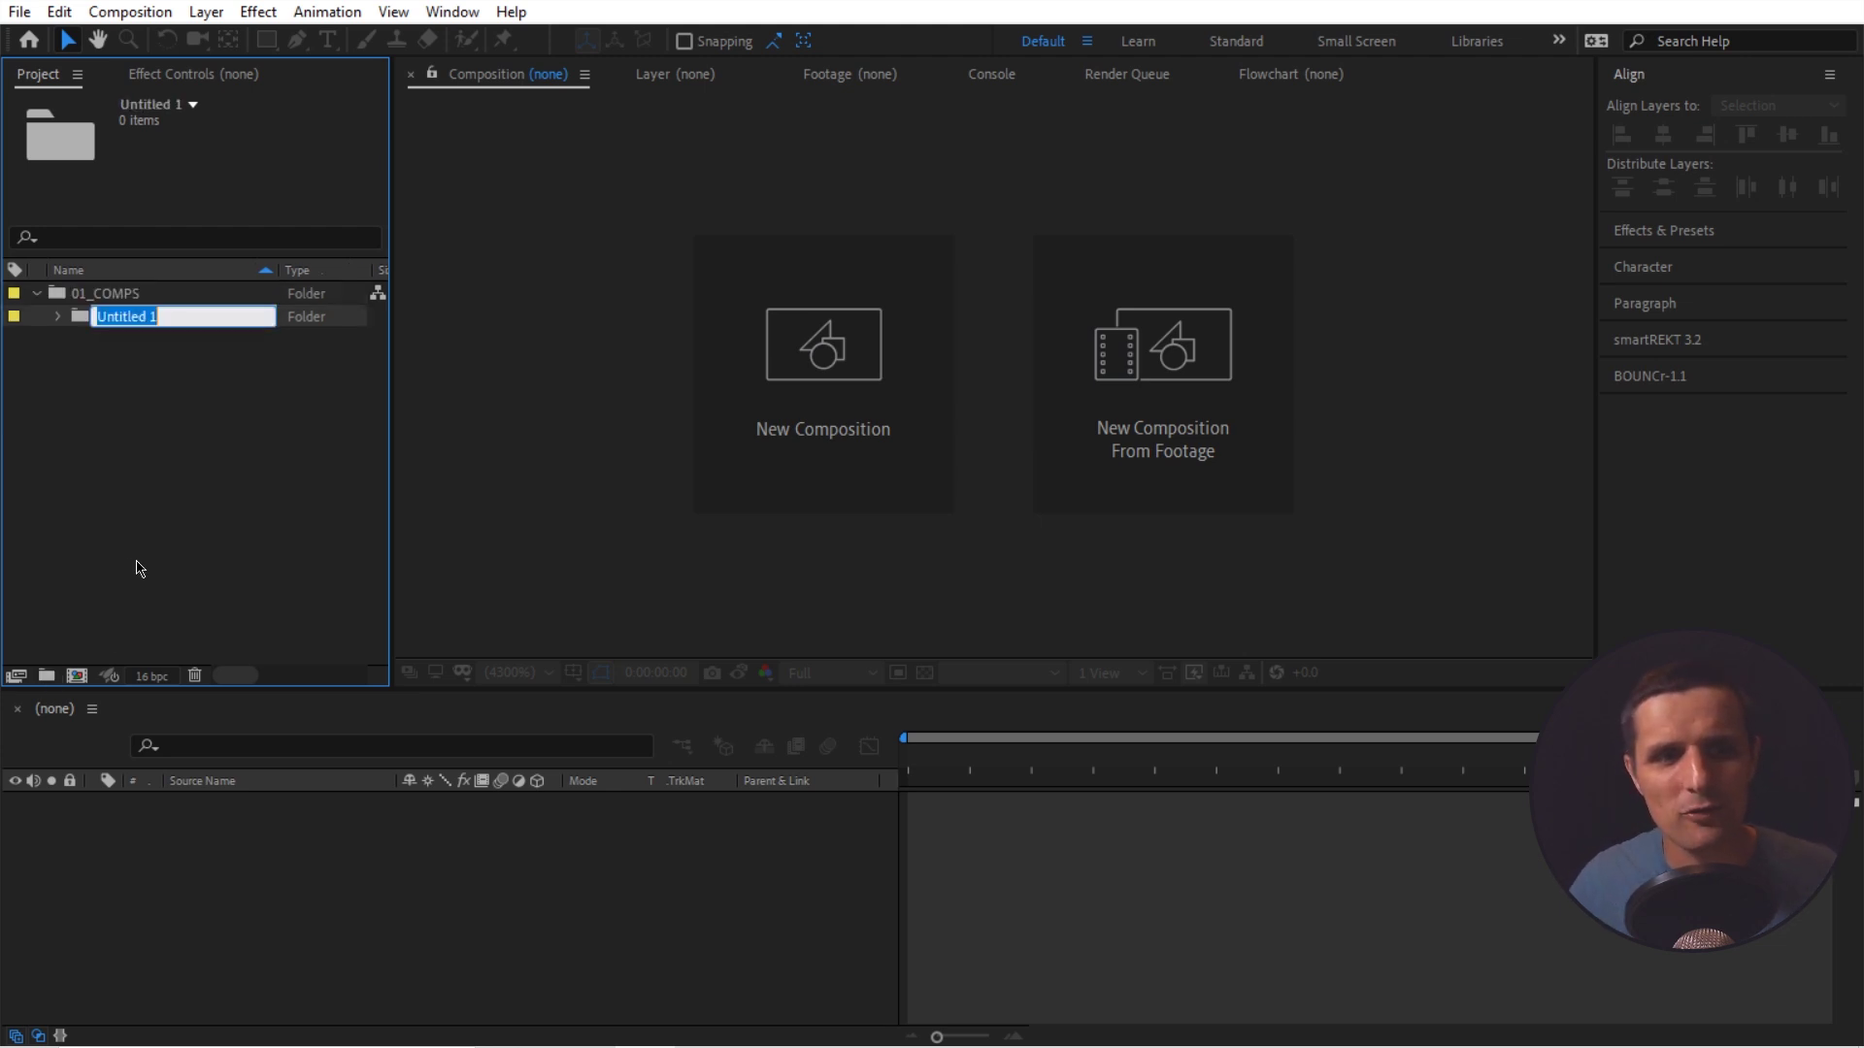
type("preComps")
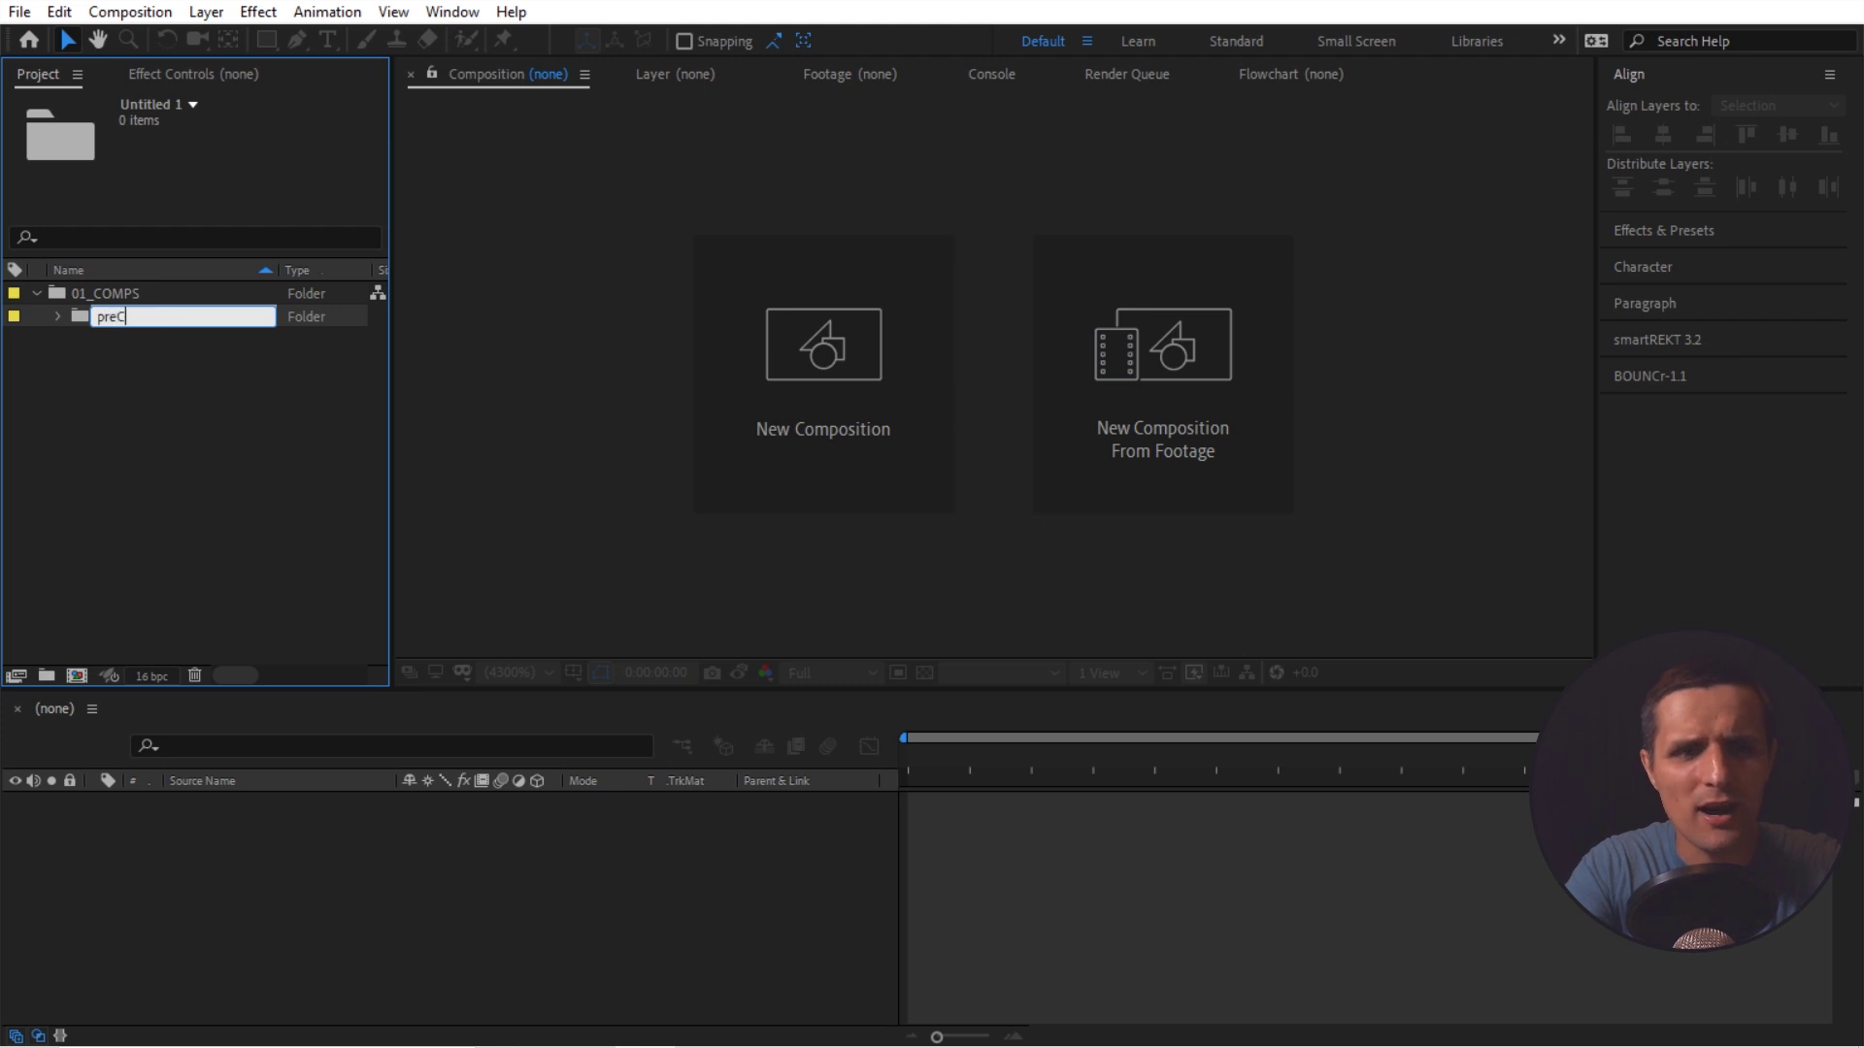
key("Return")
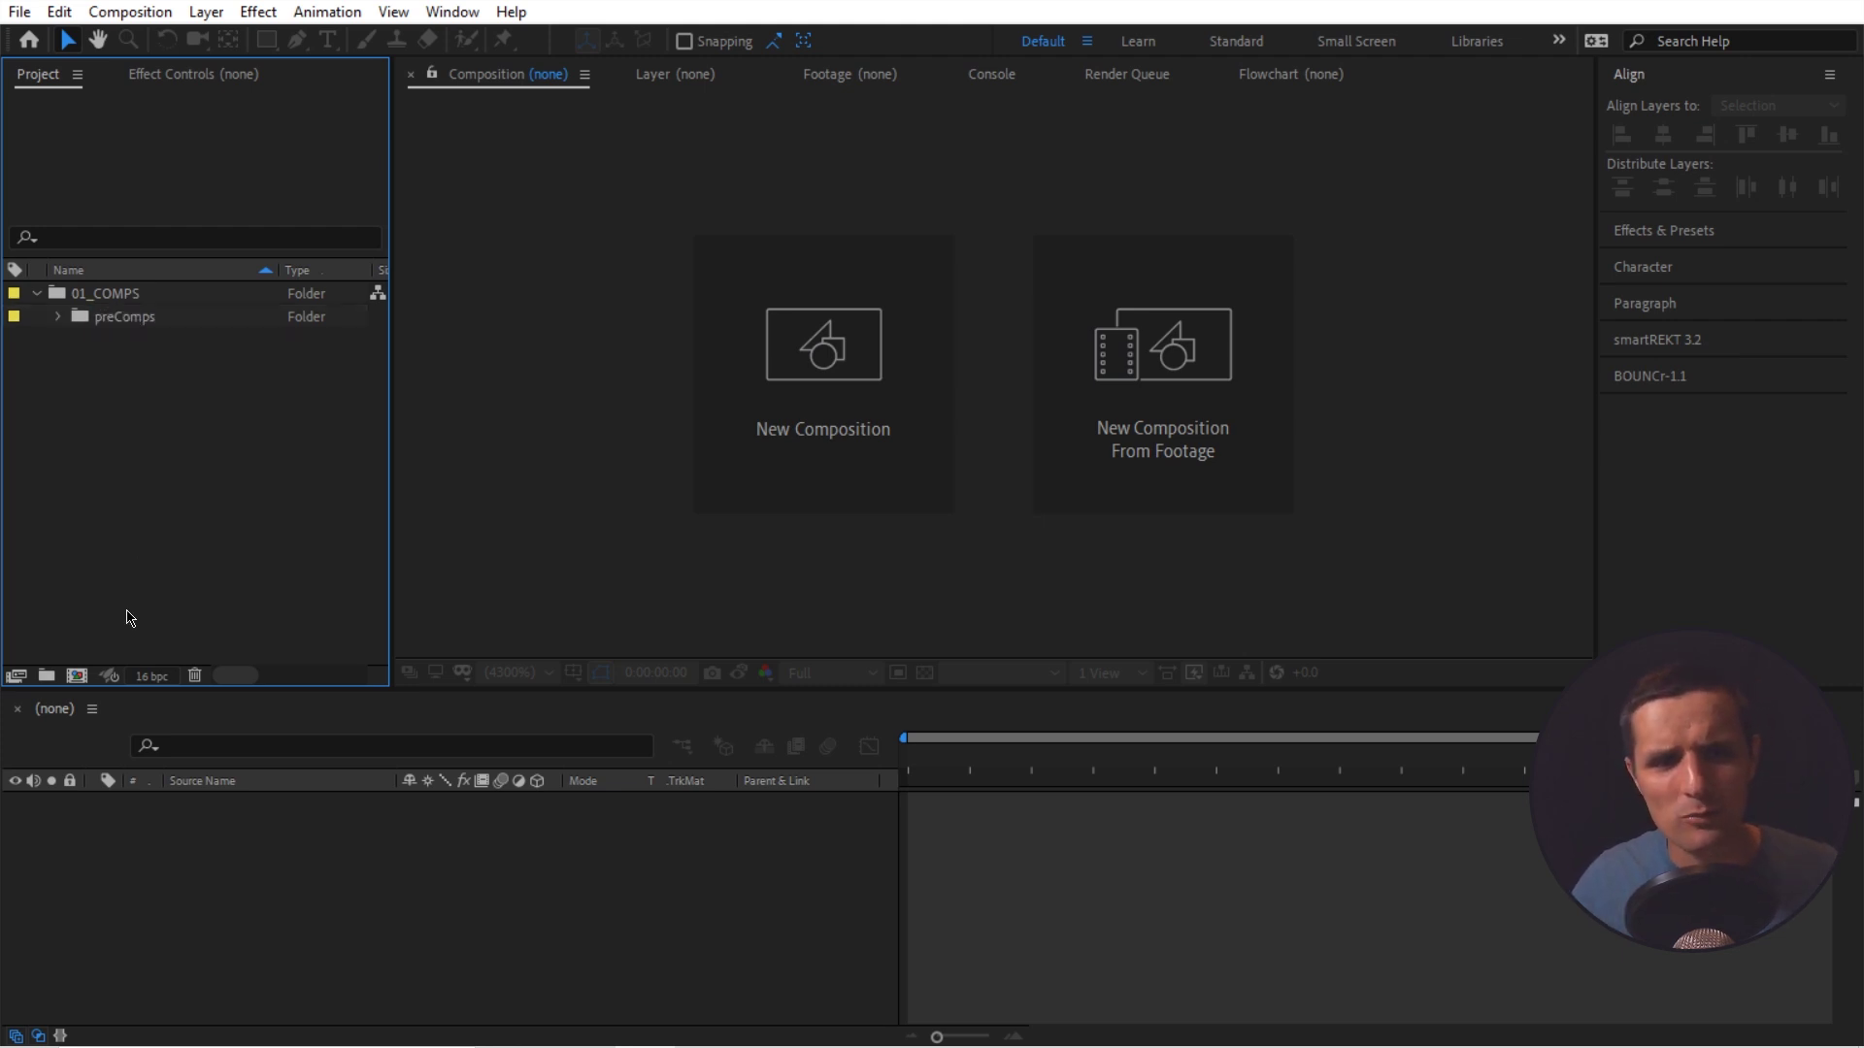
- Create a second top-level project folder named 02_ASSETS
left_click(47, 674)
type("0")
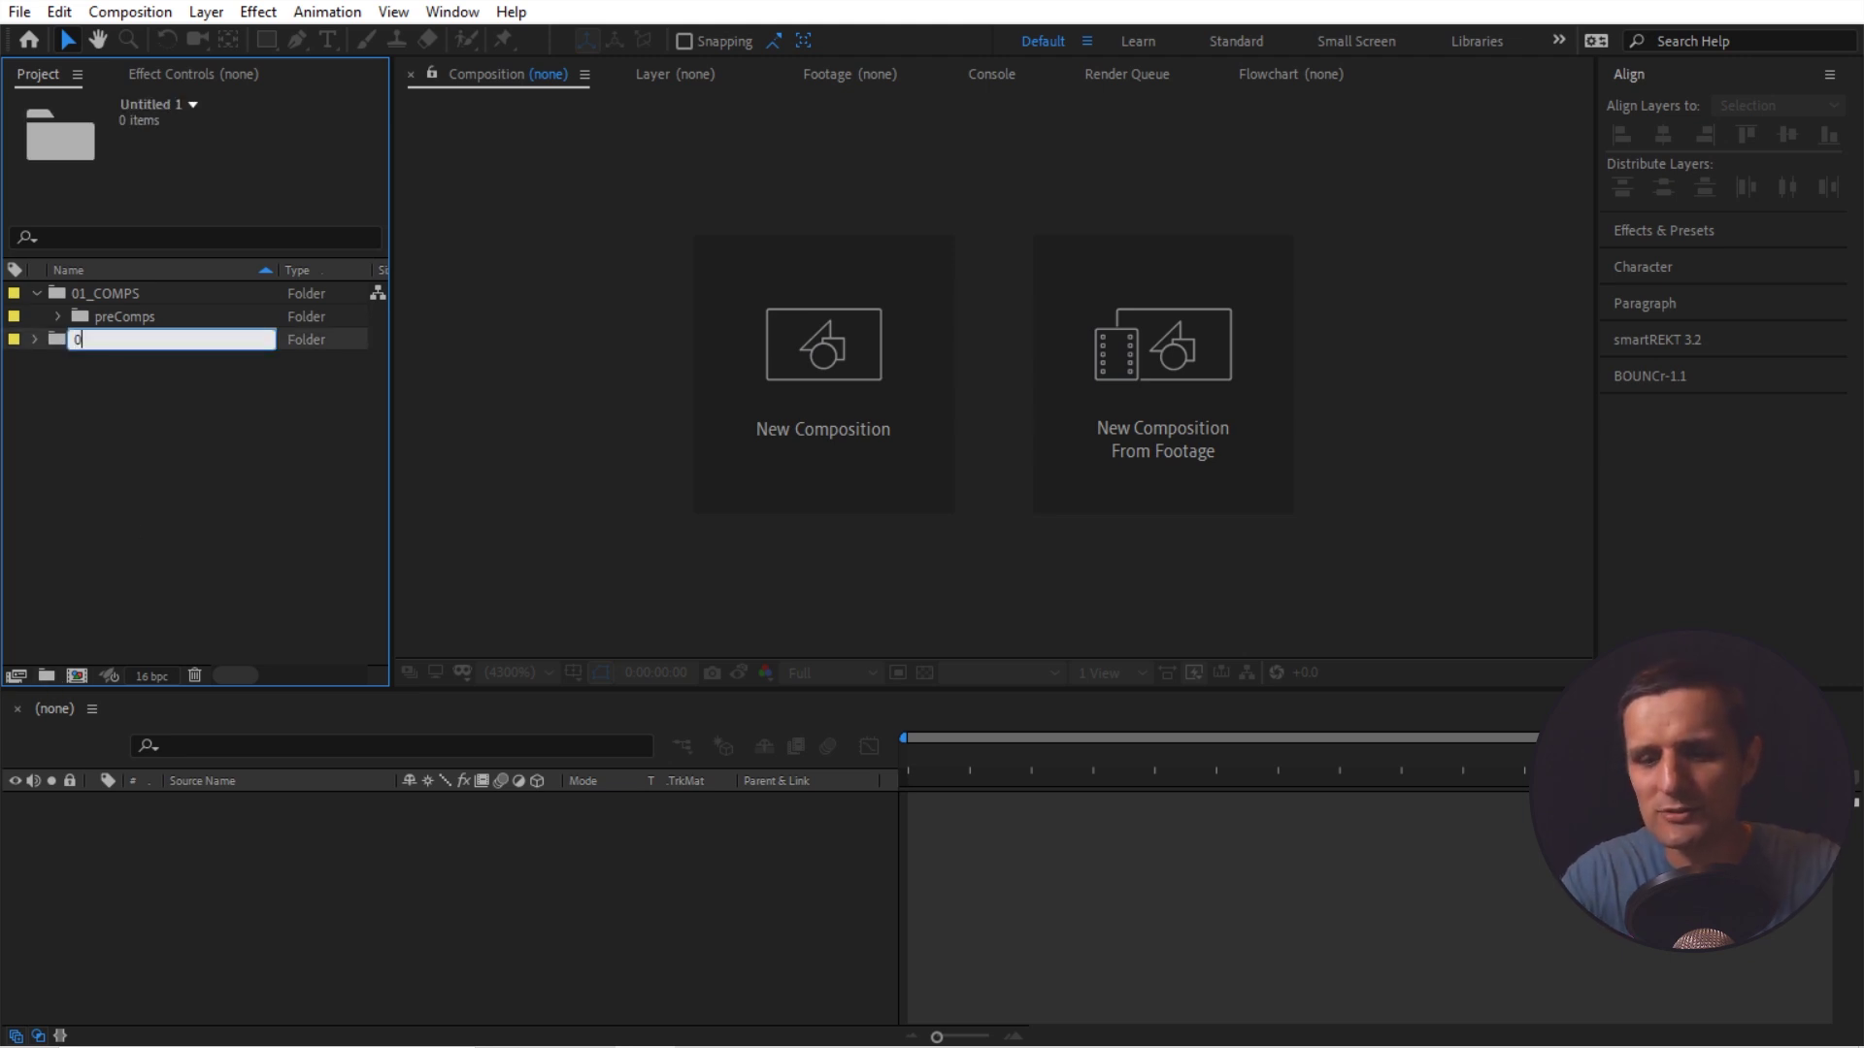
type("2_ASSETS")
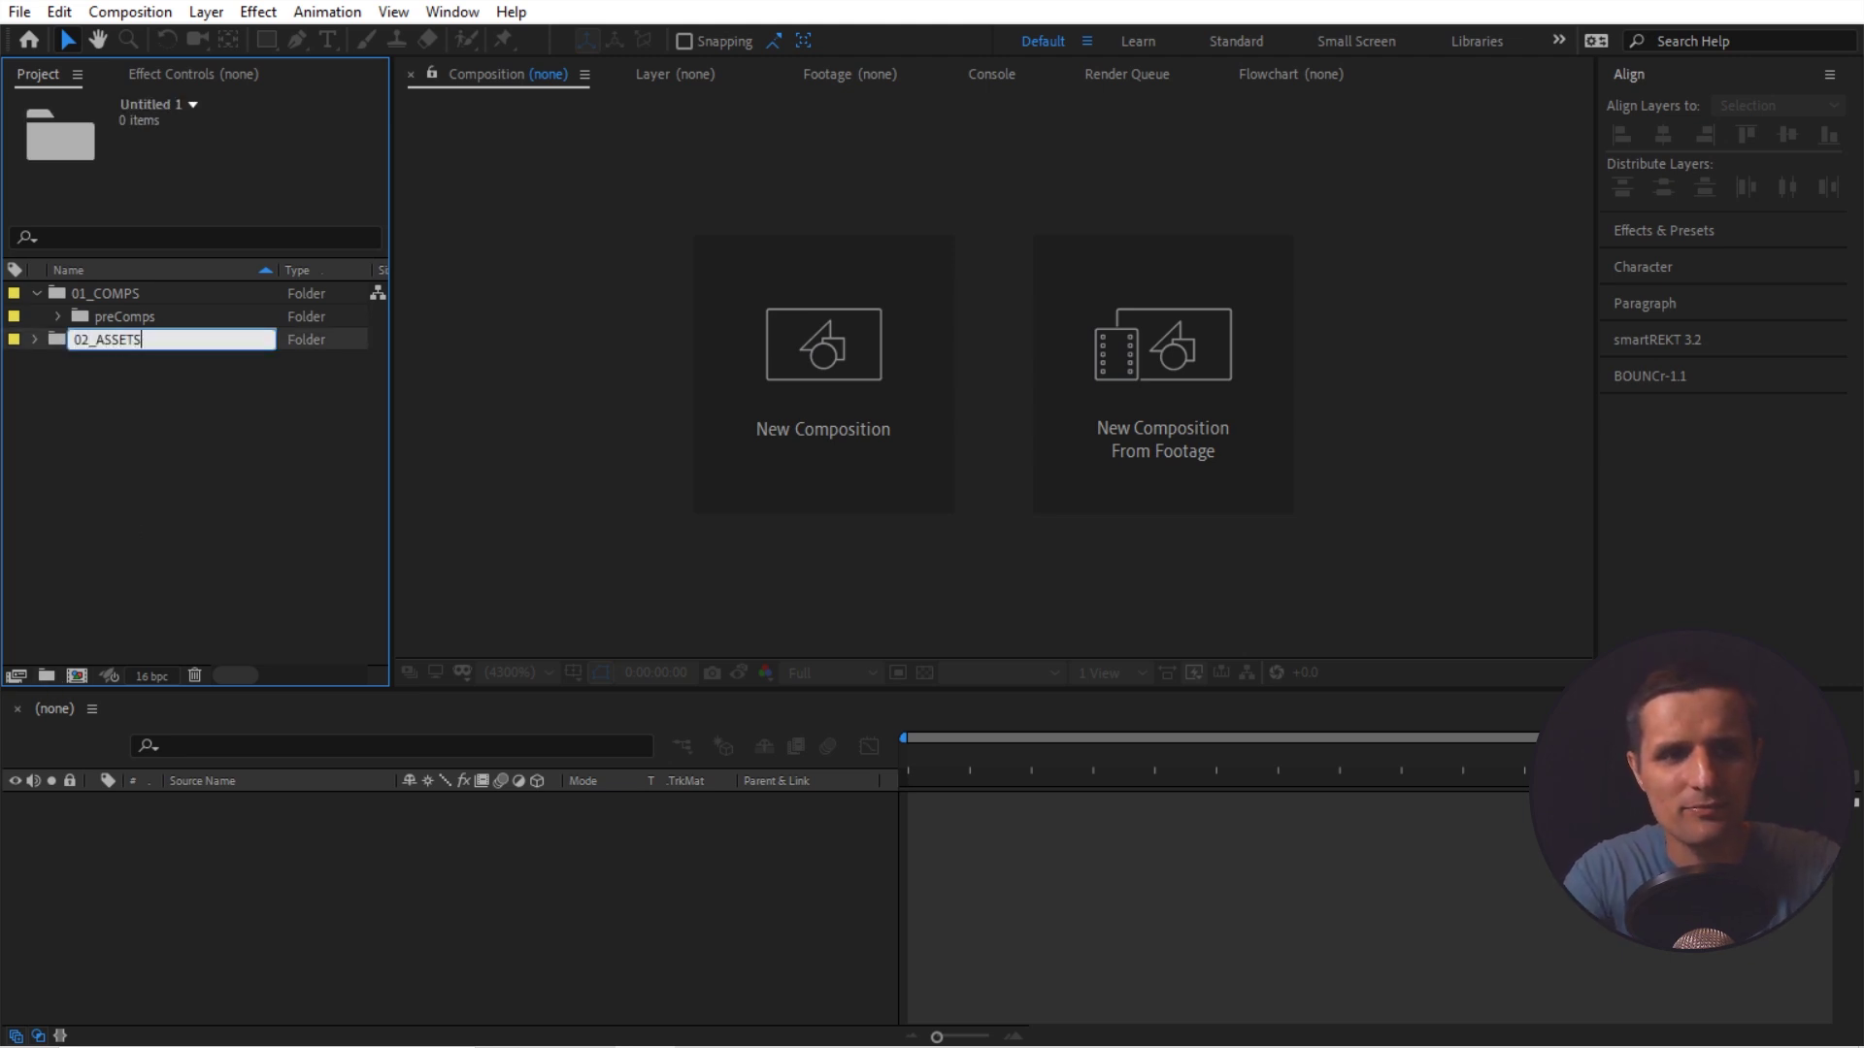
key("Return")
left_click(133, 527)
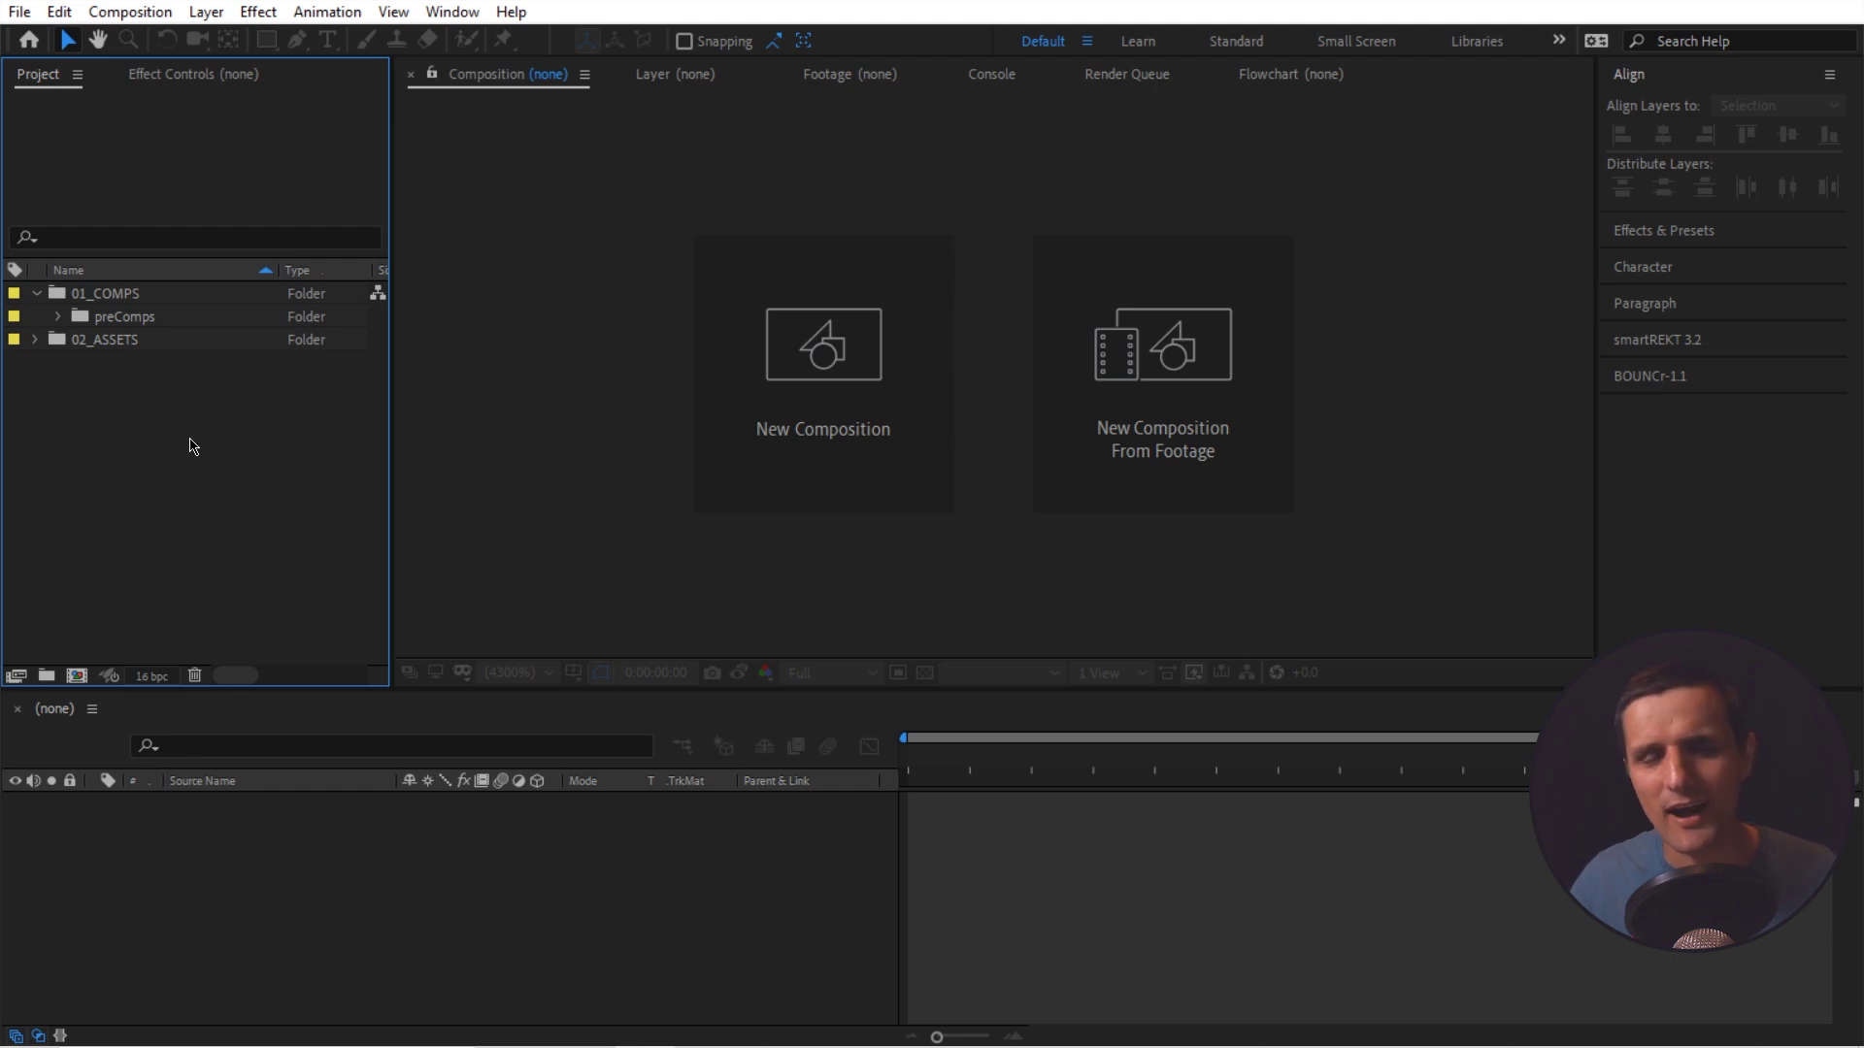
- Import the Illustrator file UM.ai as footage into the 02_ASSETS folder
left_click(130, 342)
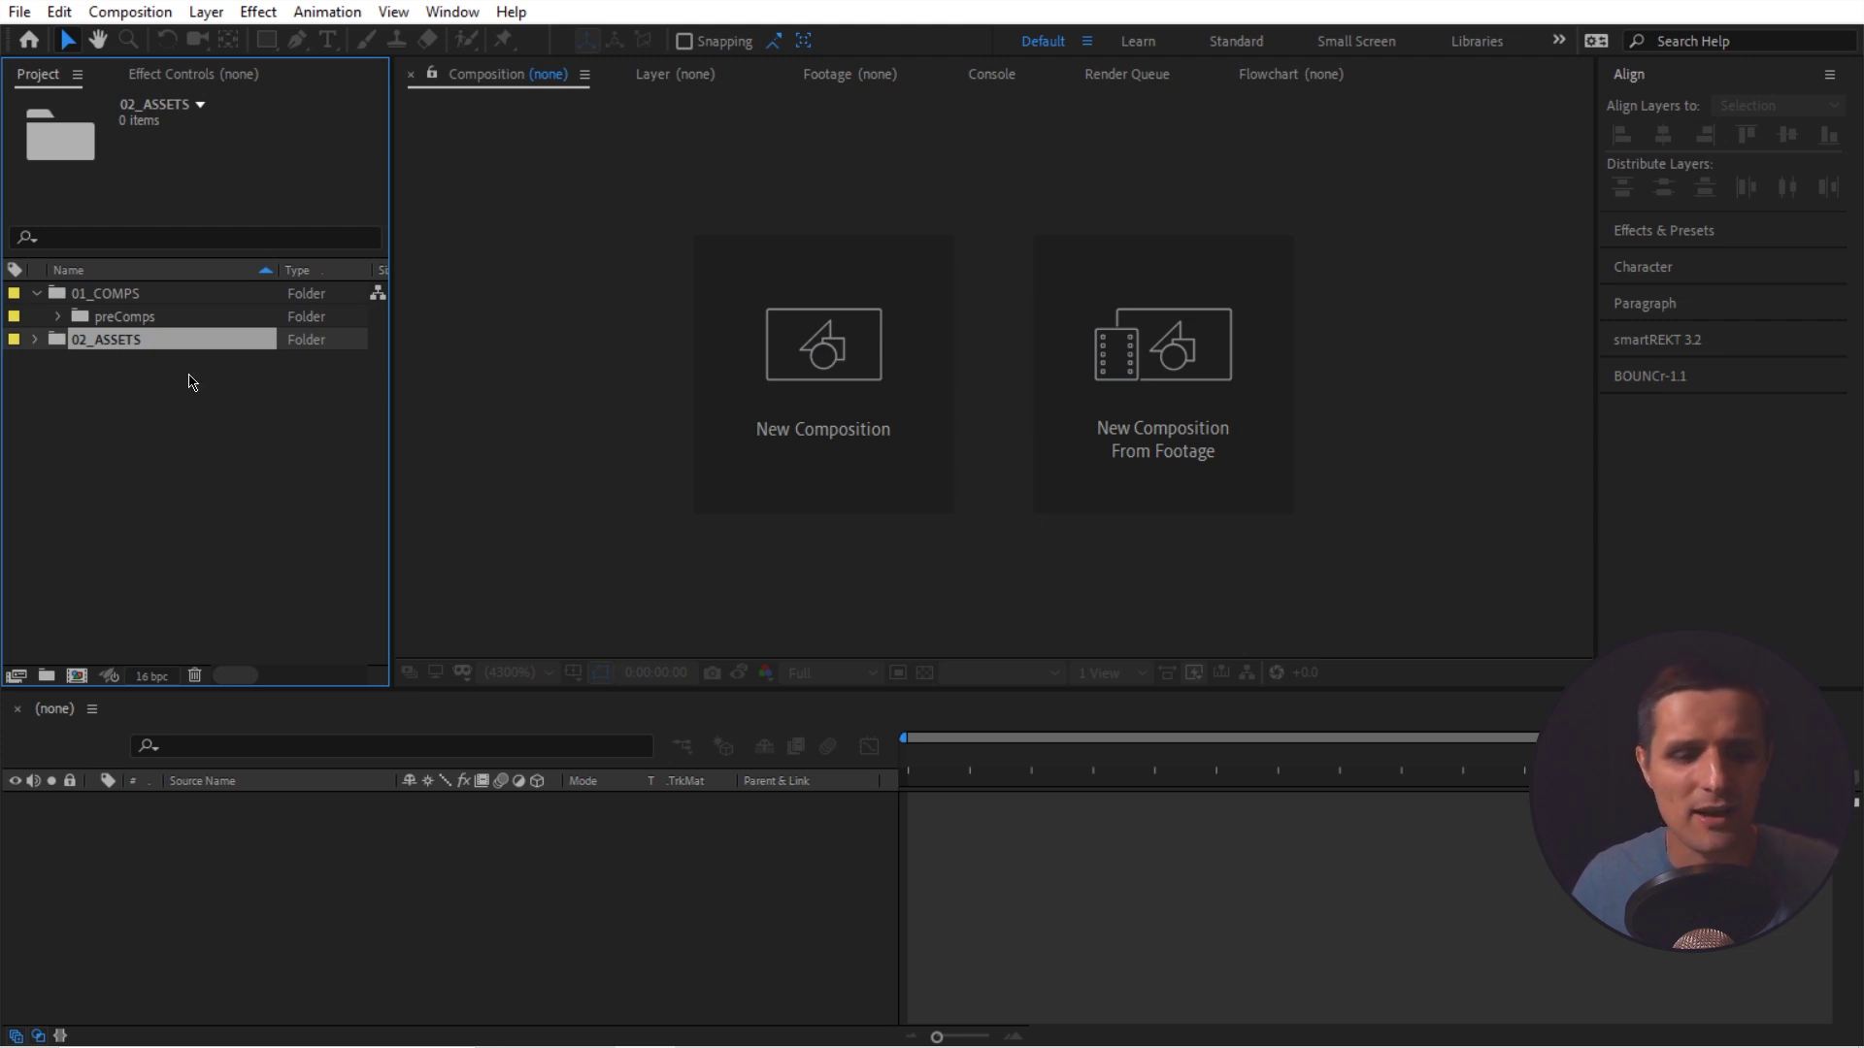
key("ctrl+i")
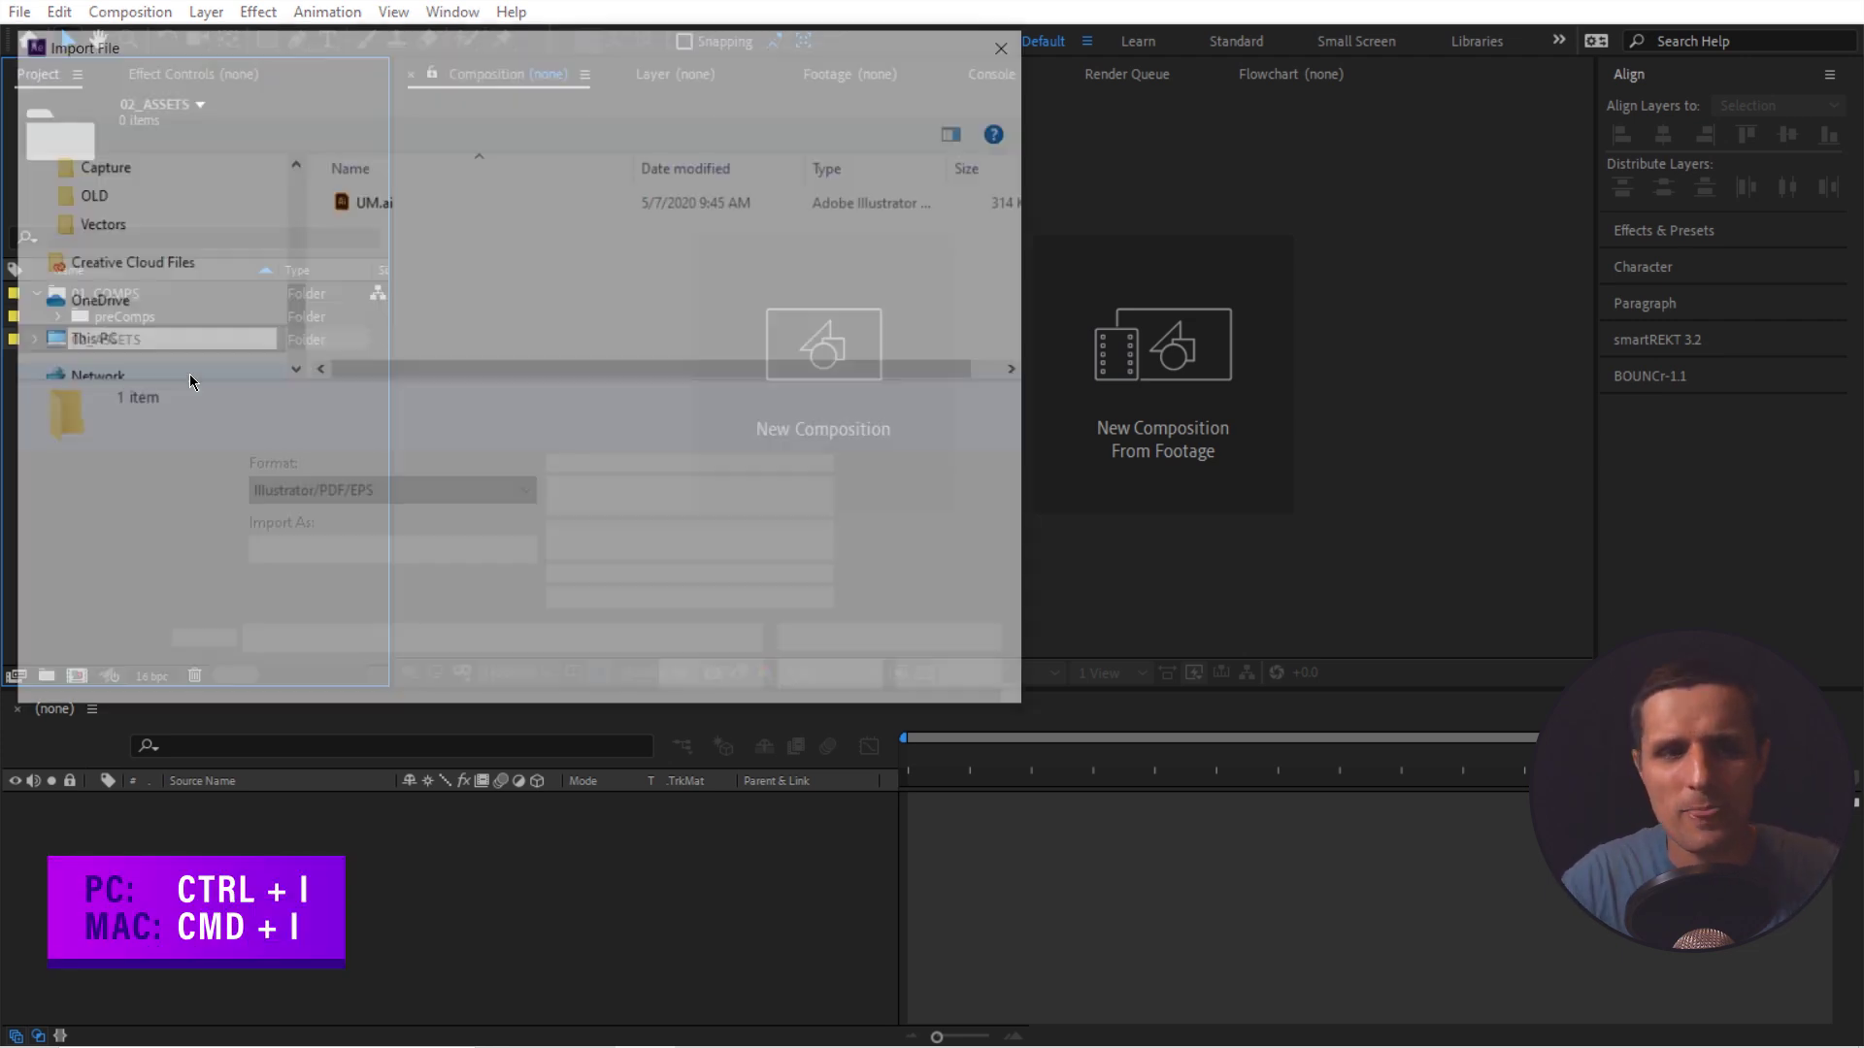
left_click(364, 201)
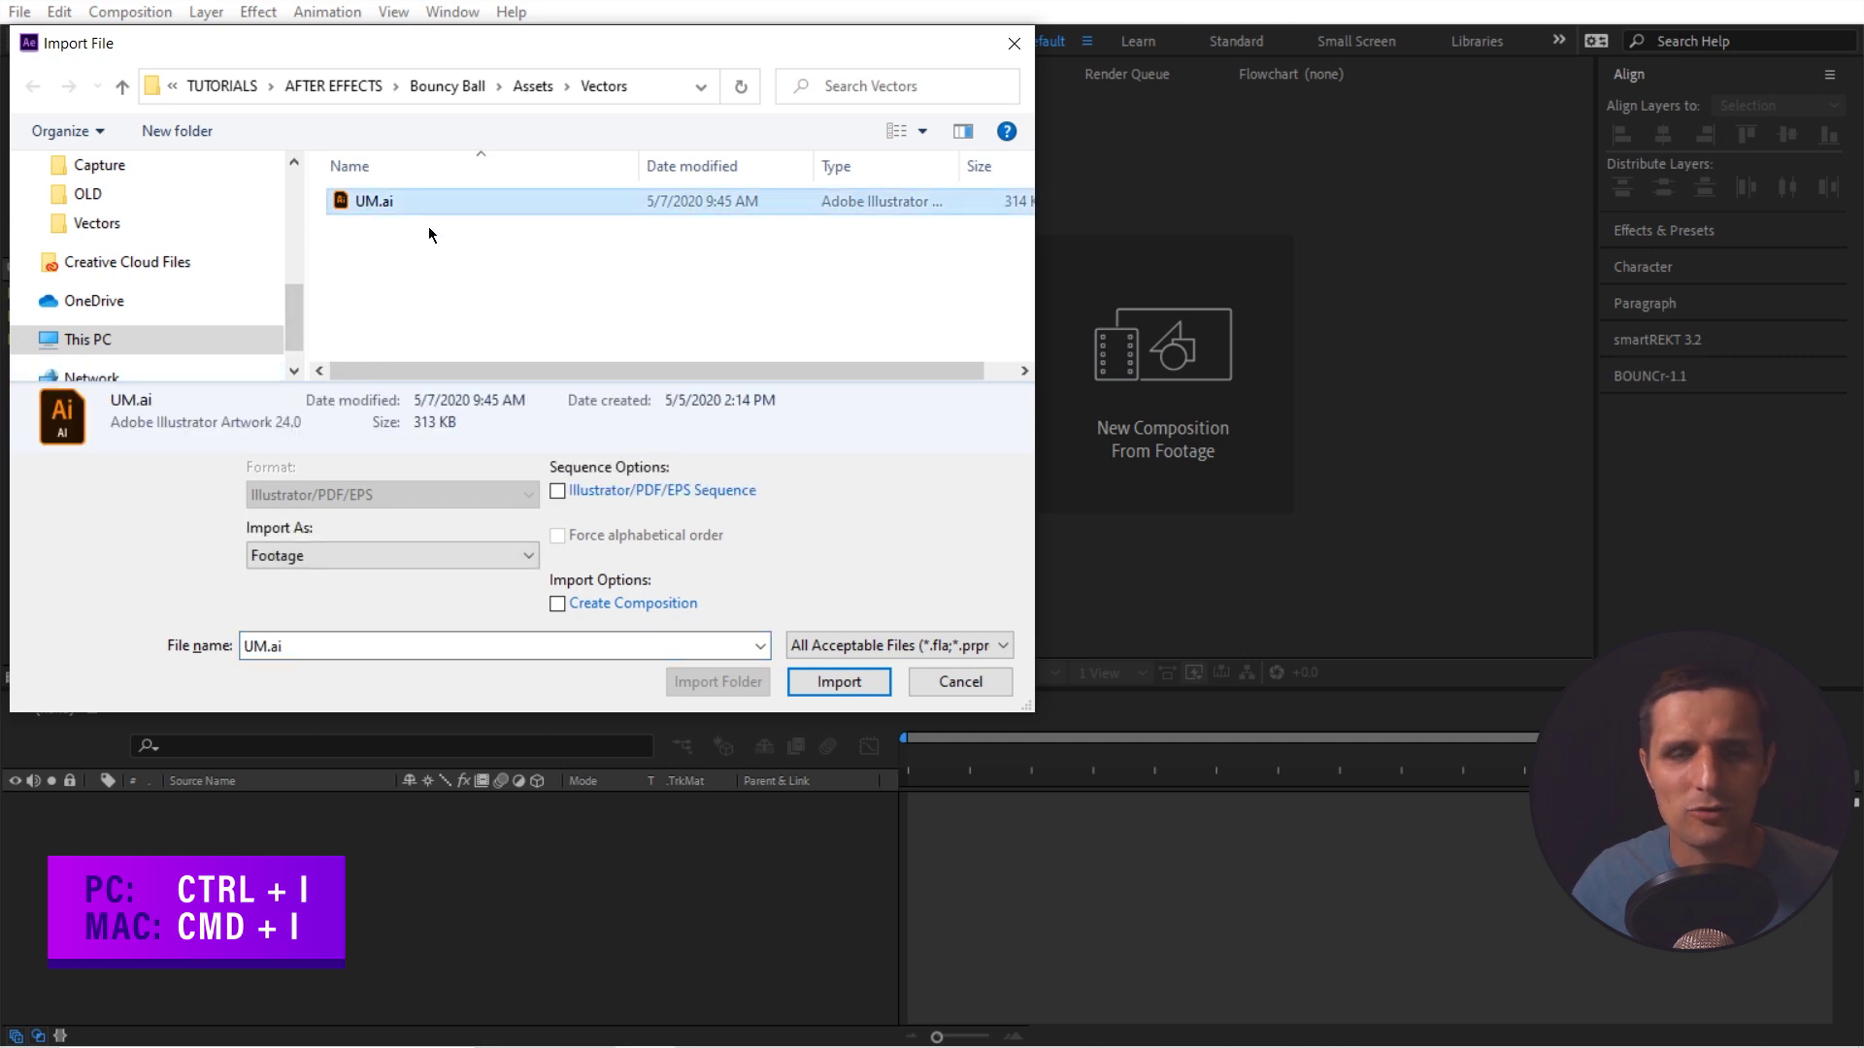
left_click(838, 682)
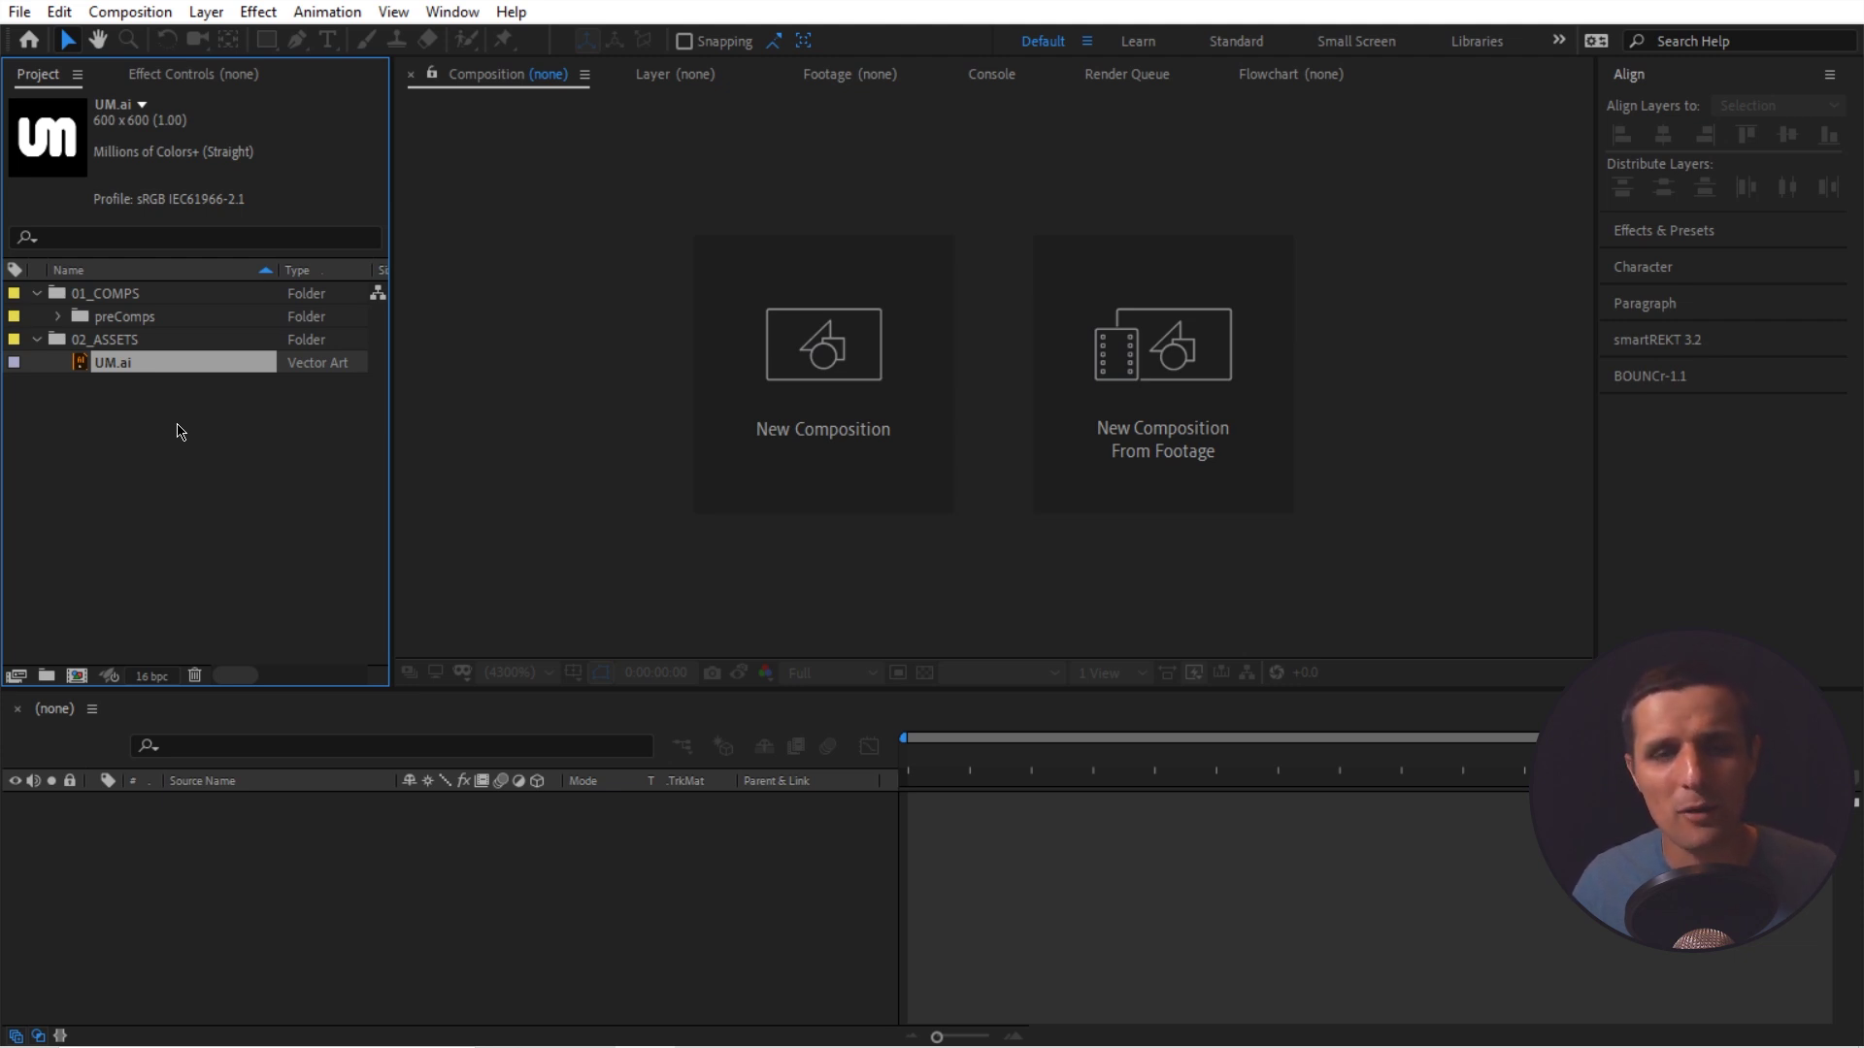
- Create a composition named Ball in the preComps folder from the HDTV 1080 29.97 preset, with width and height set to 600 px
left_click(142, 321)
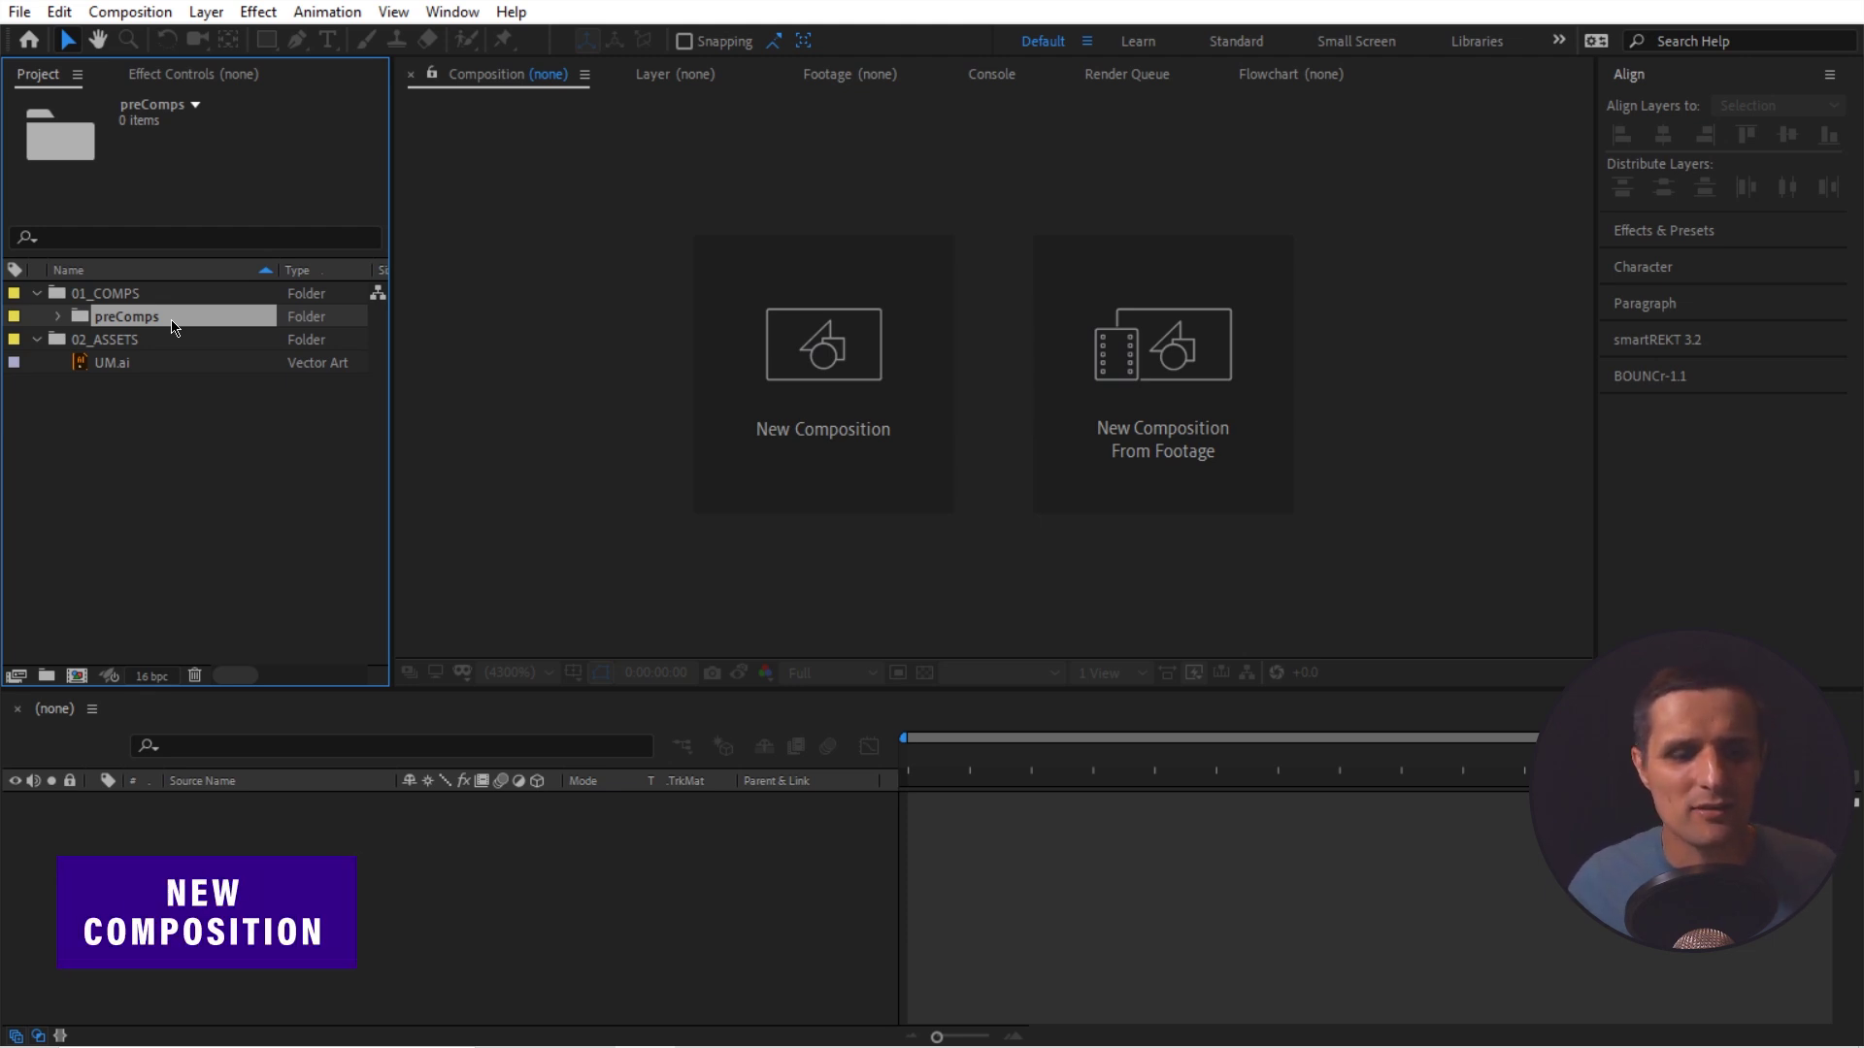
left_click(76, 675)
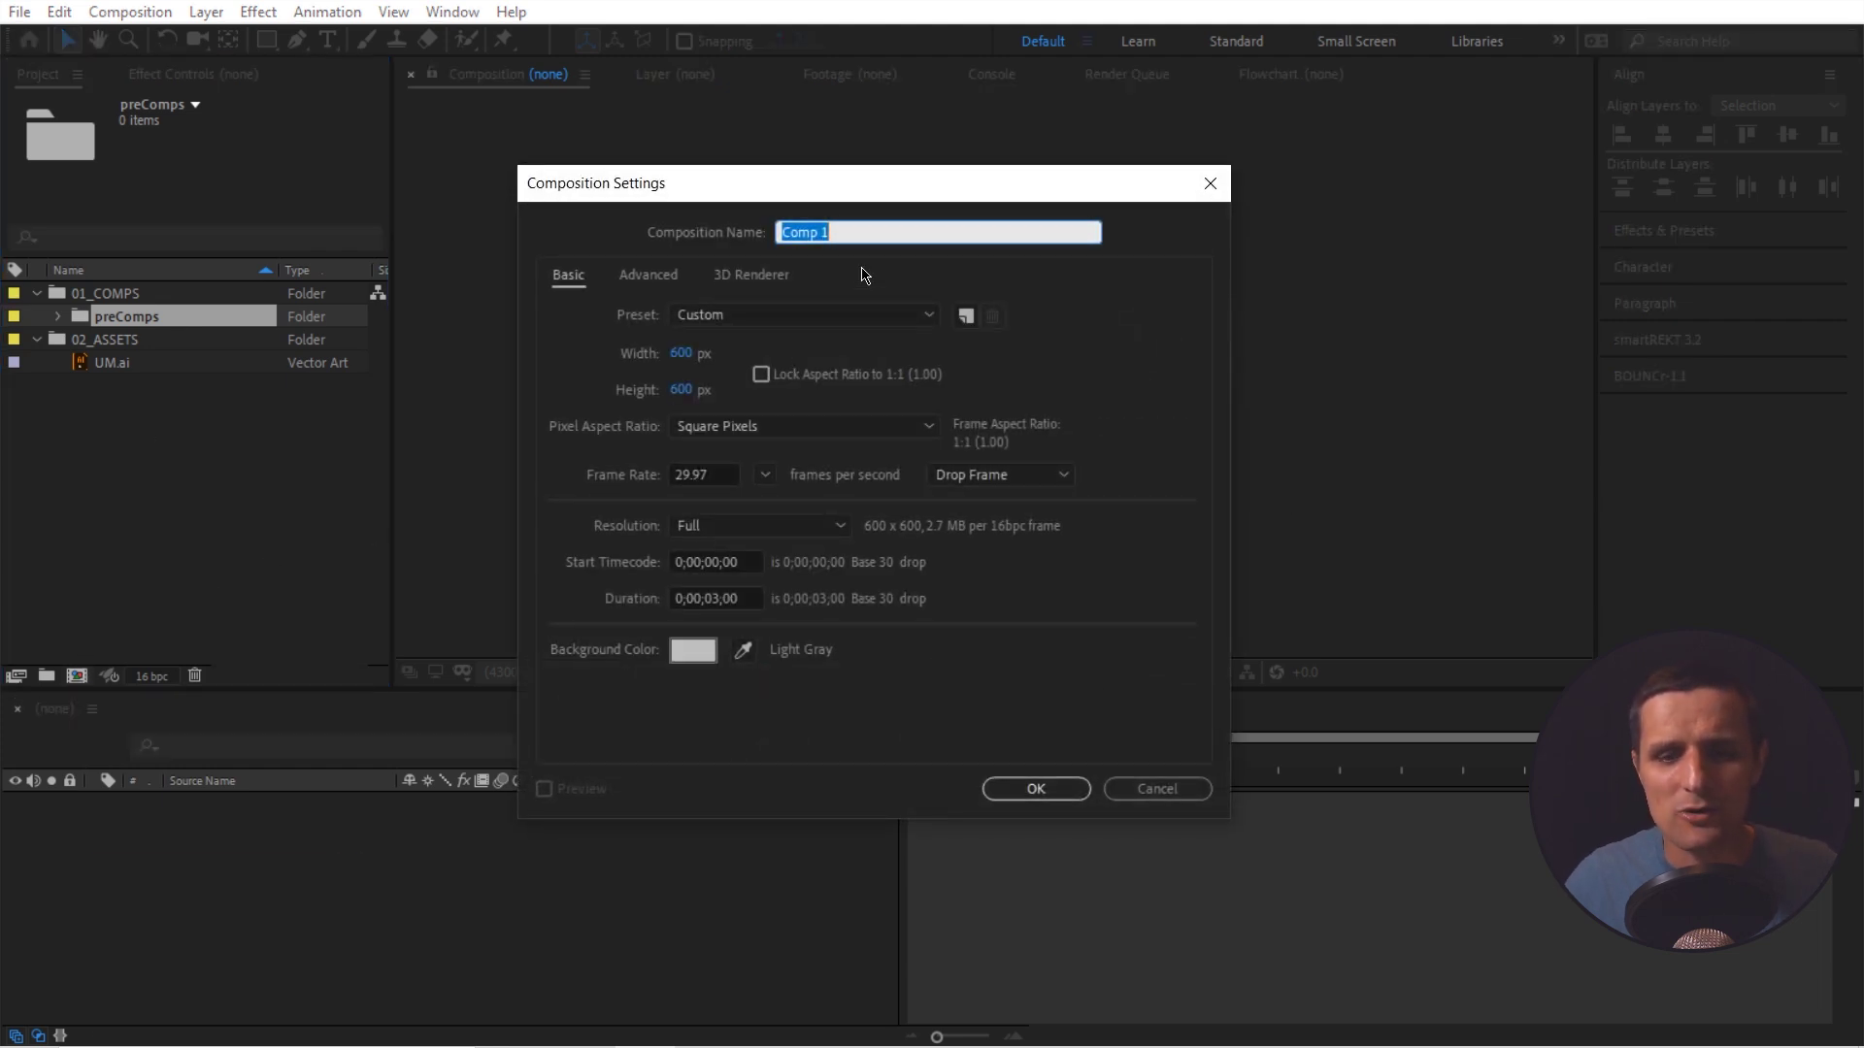
type("Ball")
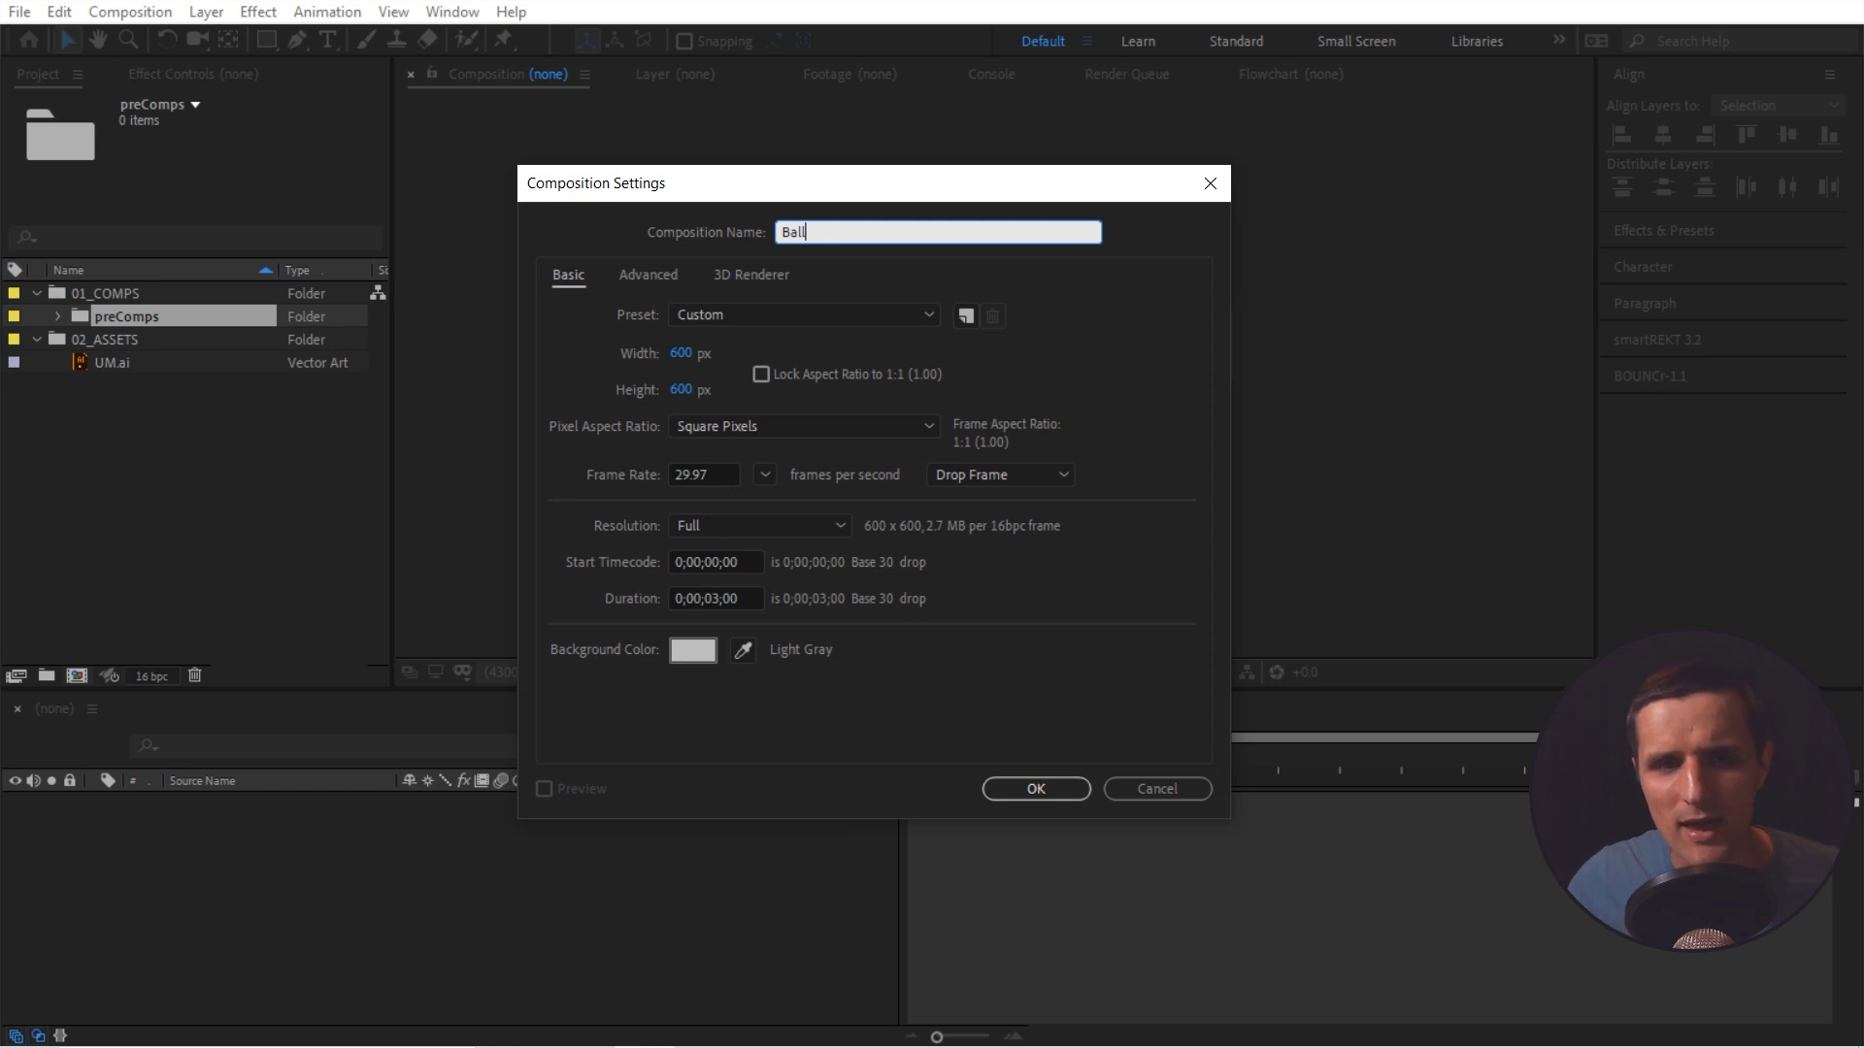
left_click(764, 320)
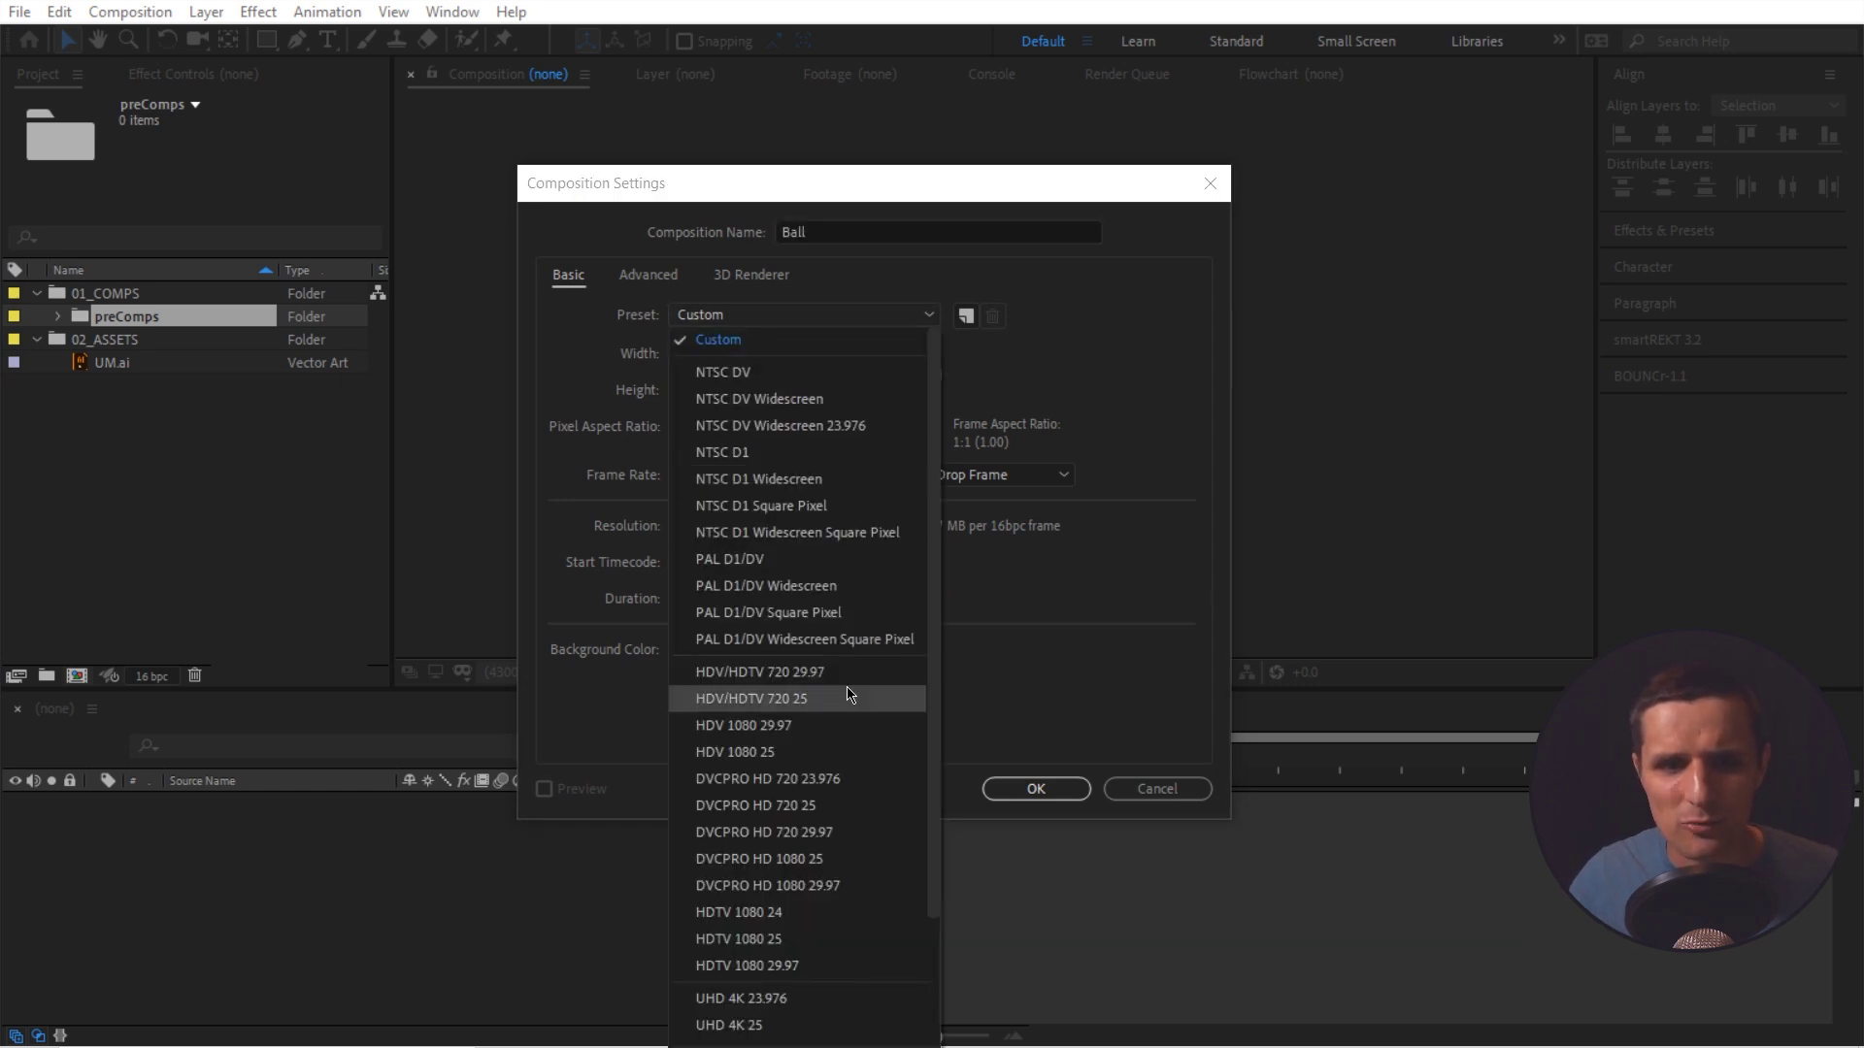
left_click(812, 967)
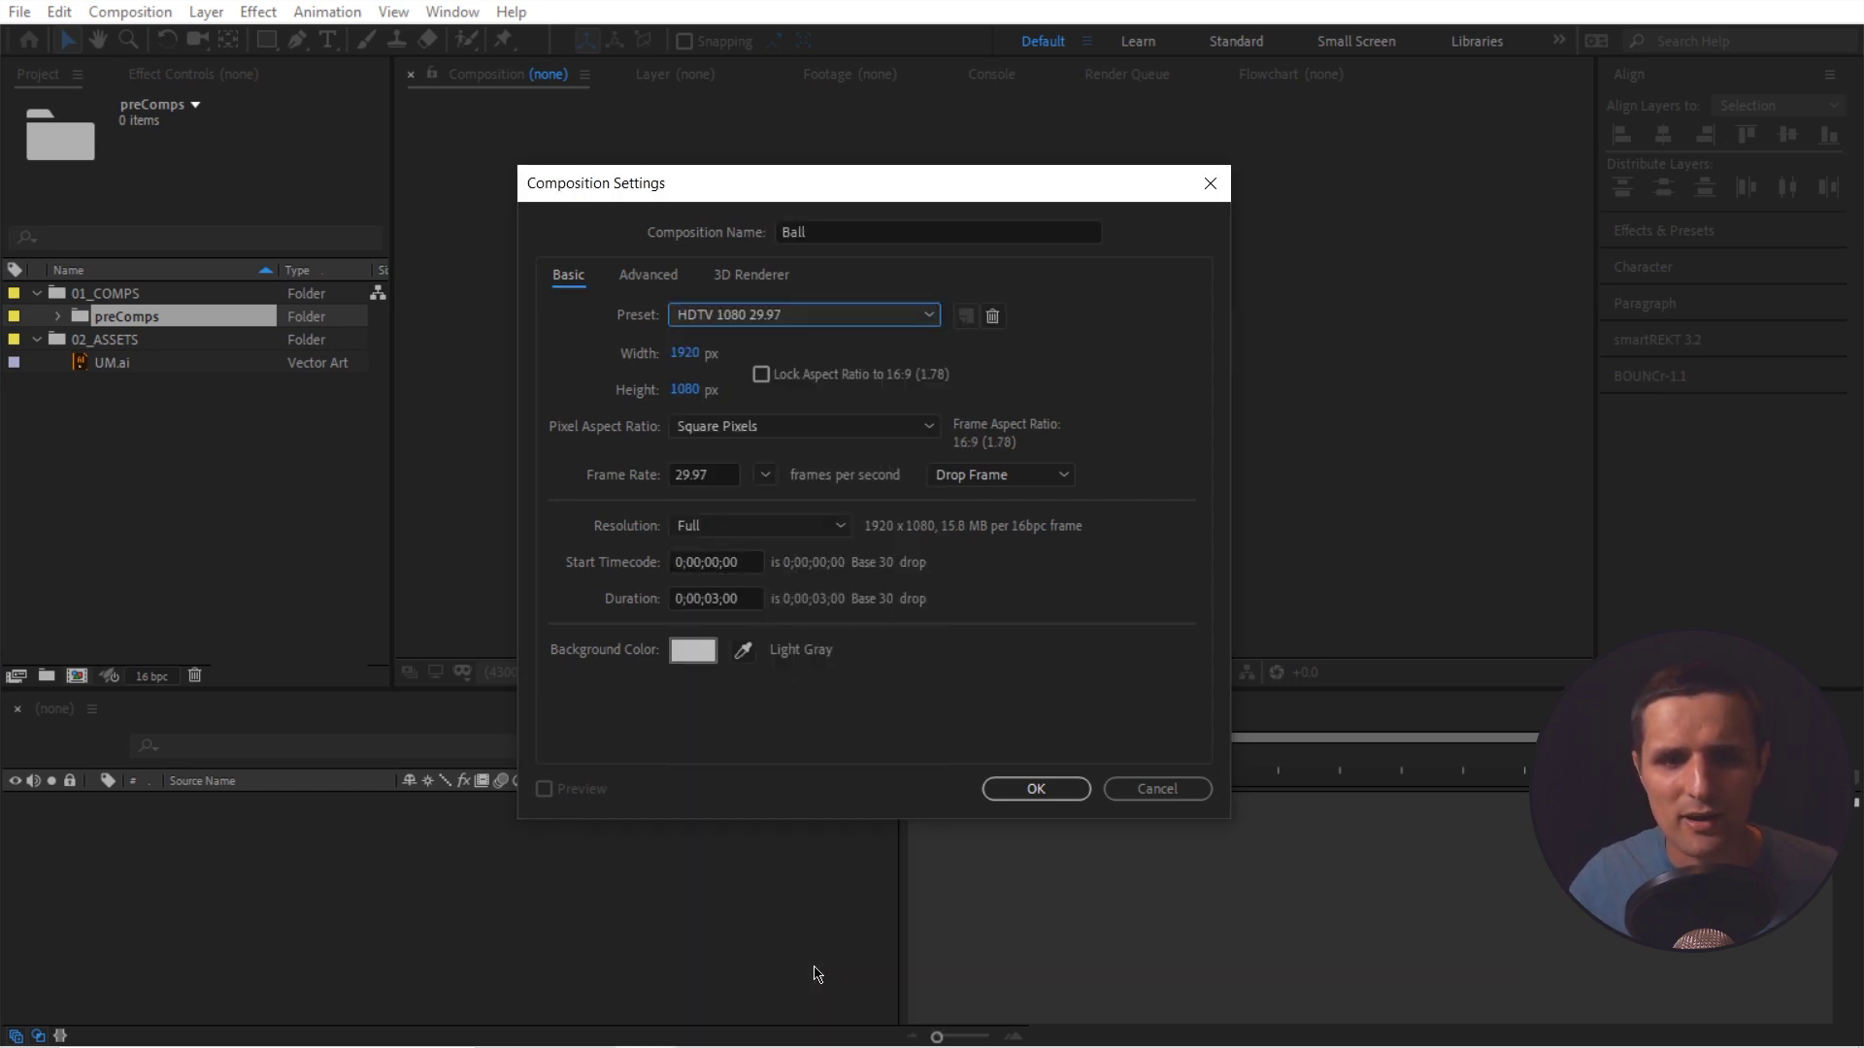
left_click(685, 353)
type("600")
key("Tab")
type("600")
key("Return")
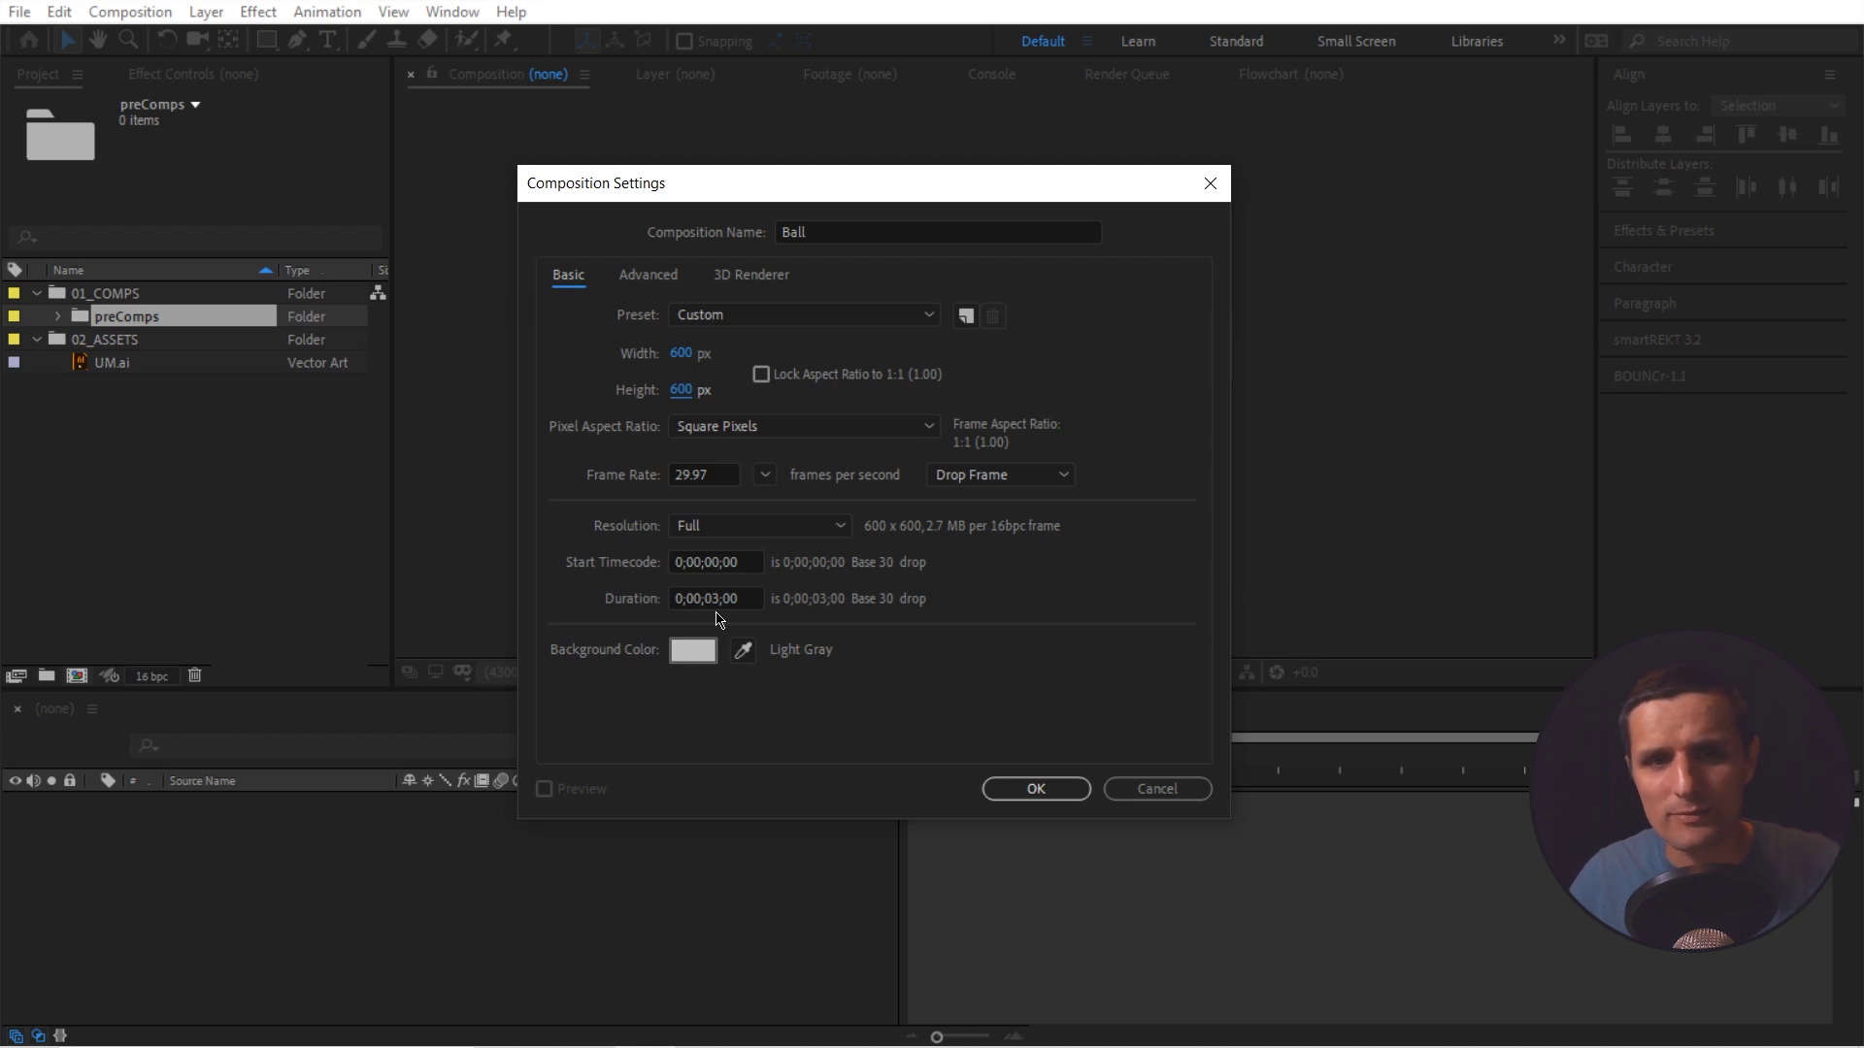
left_click(1037, 786)
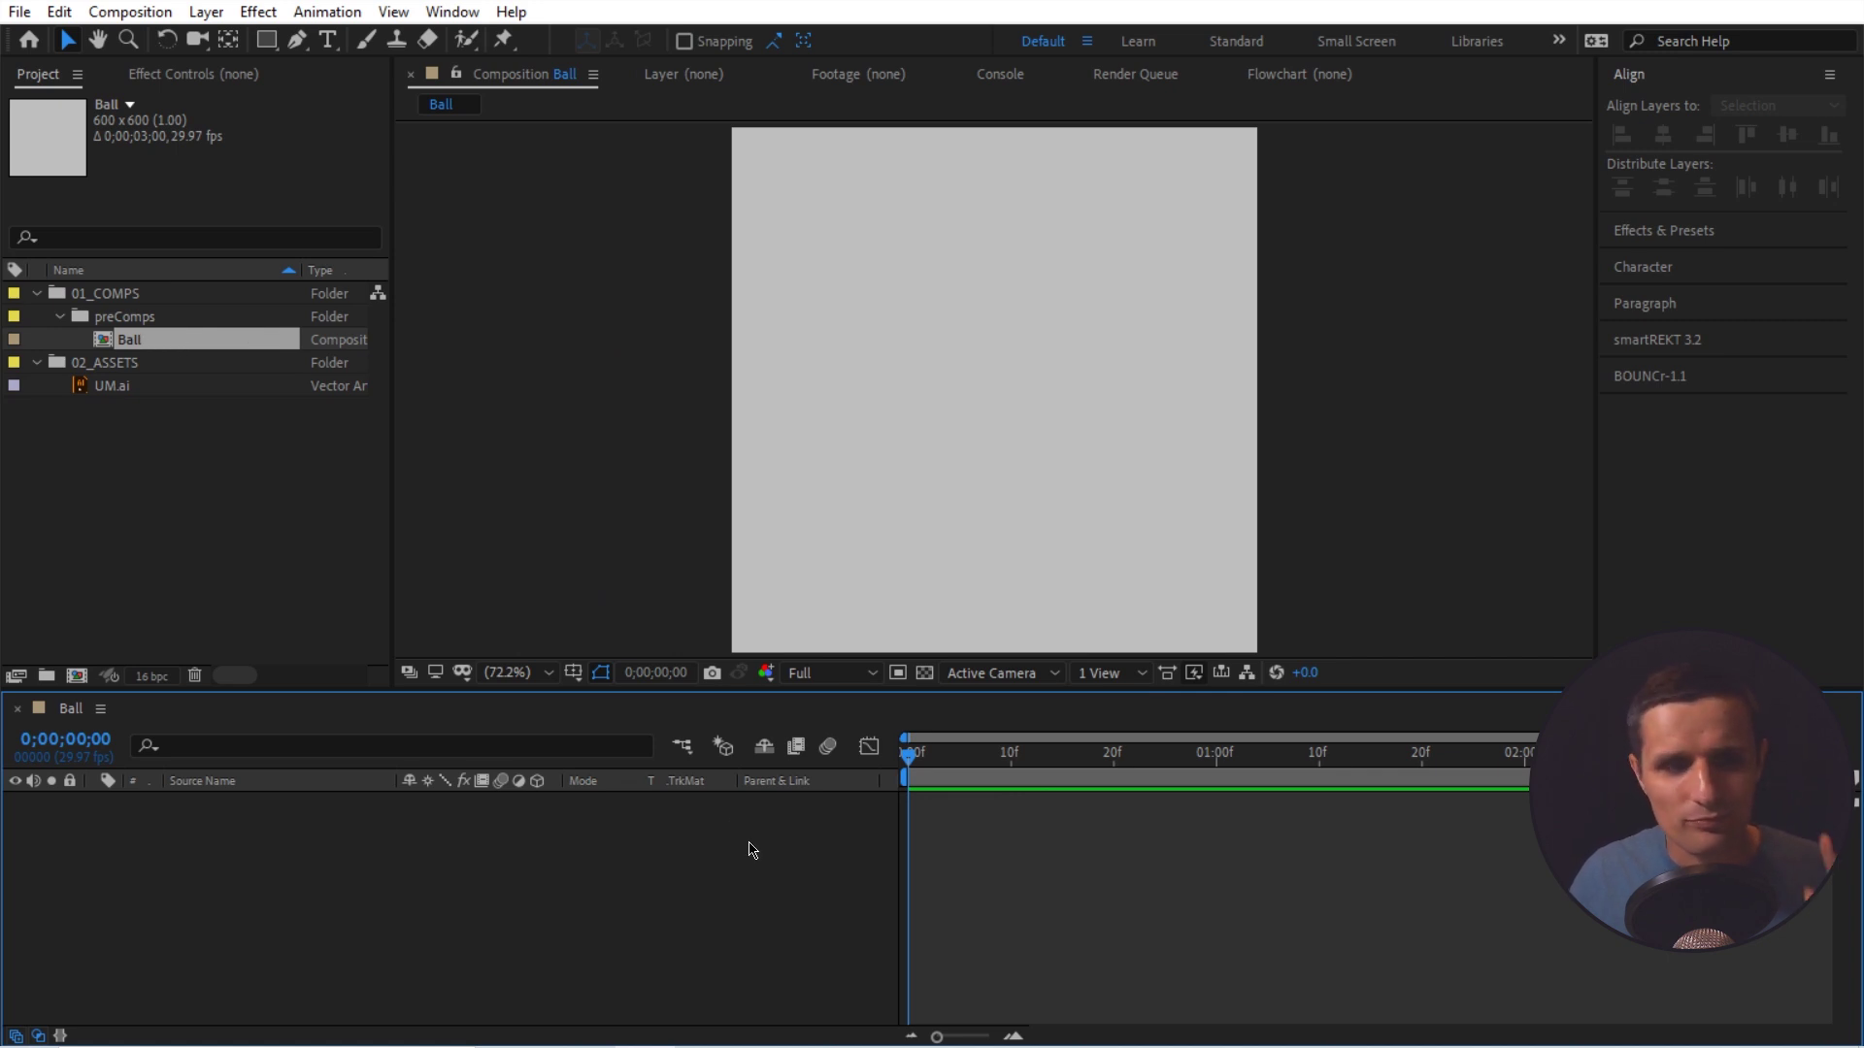
- Add UM.ai to the Ball composition and pre-compose it as Ball Graphic, leaving all attributes in Ball
left_click_drag(113, 386, 607, 876)
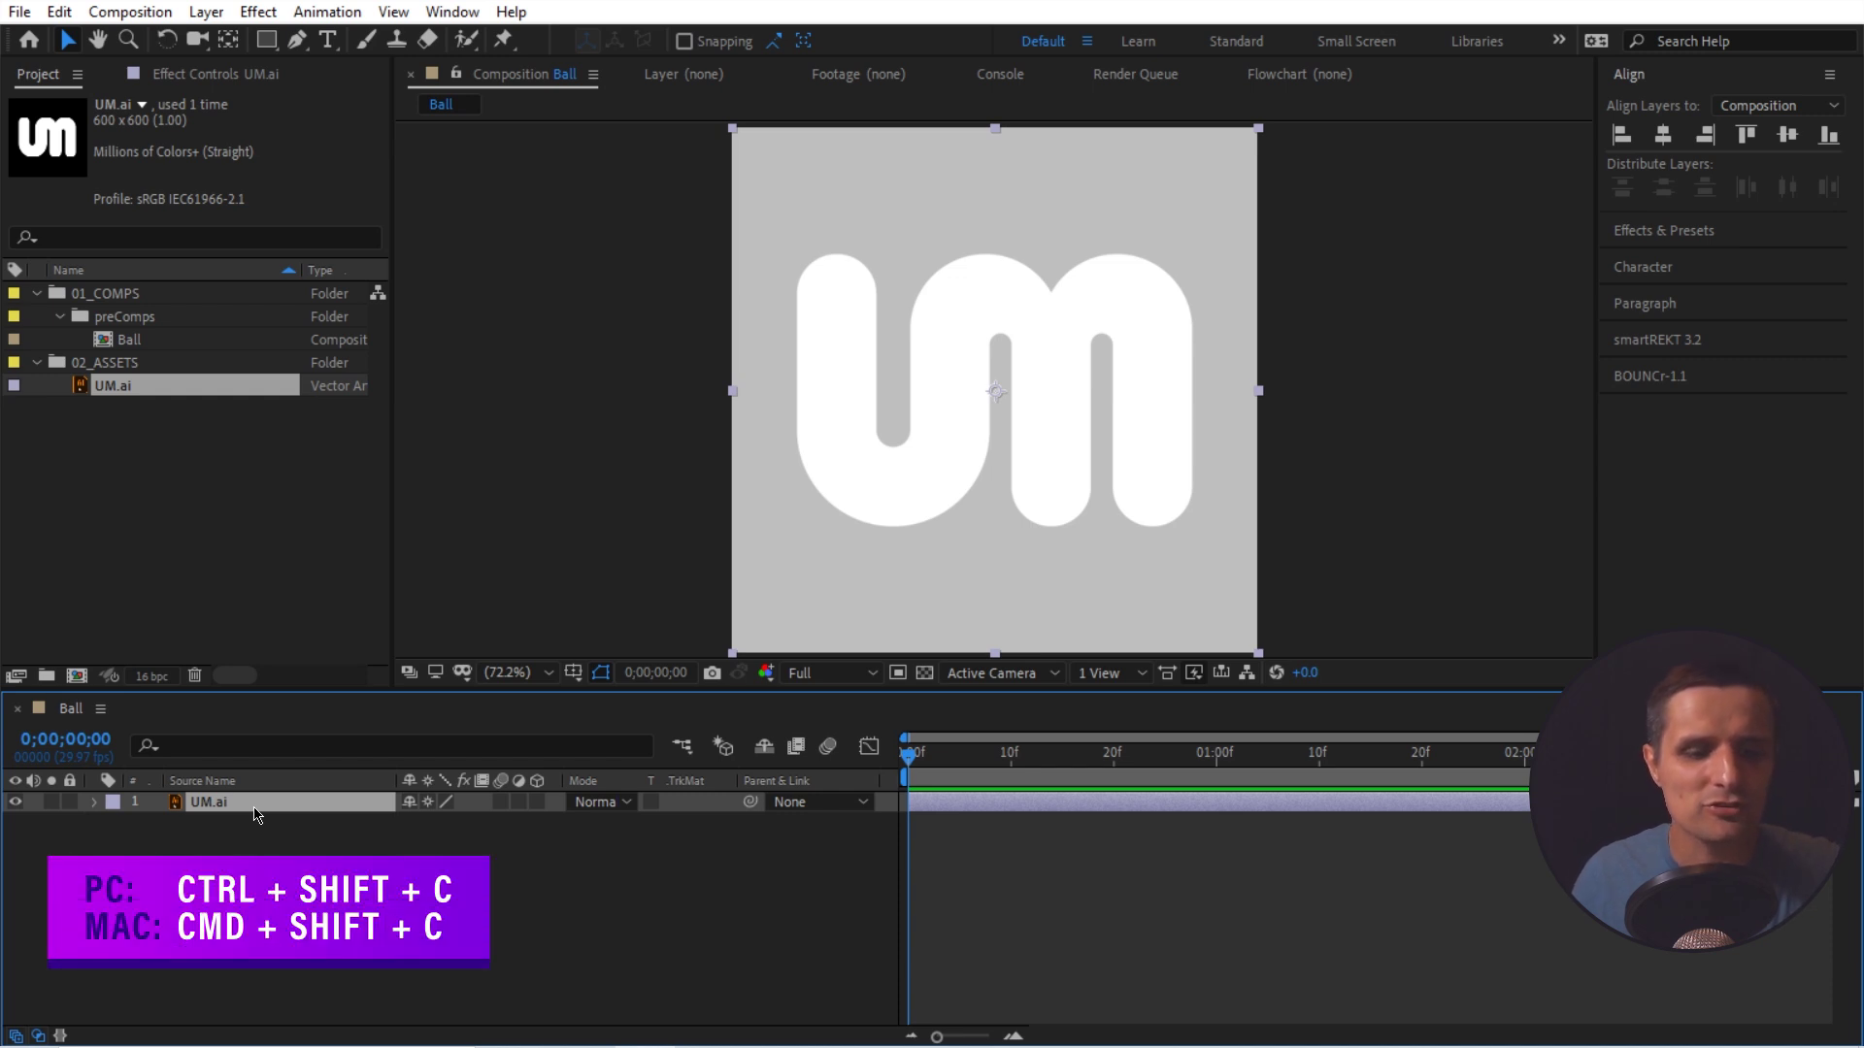
key("ctrl+shift+c")
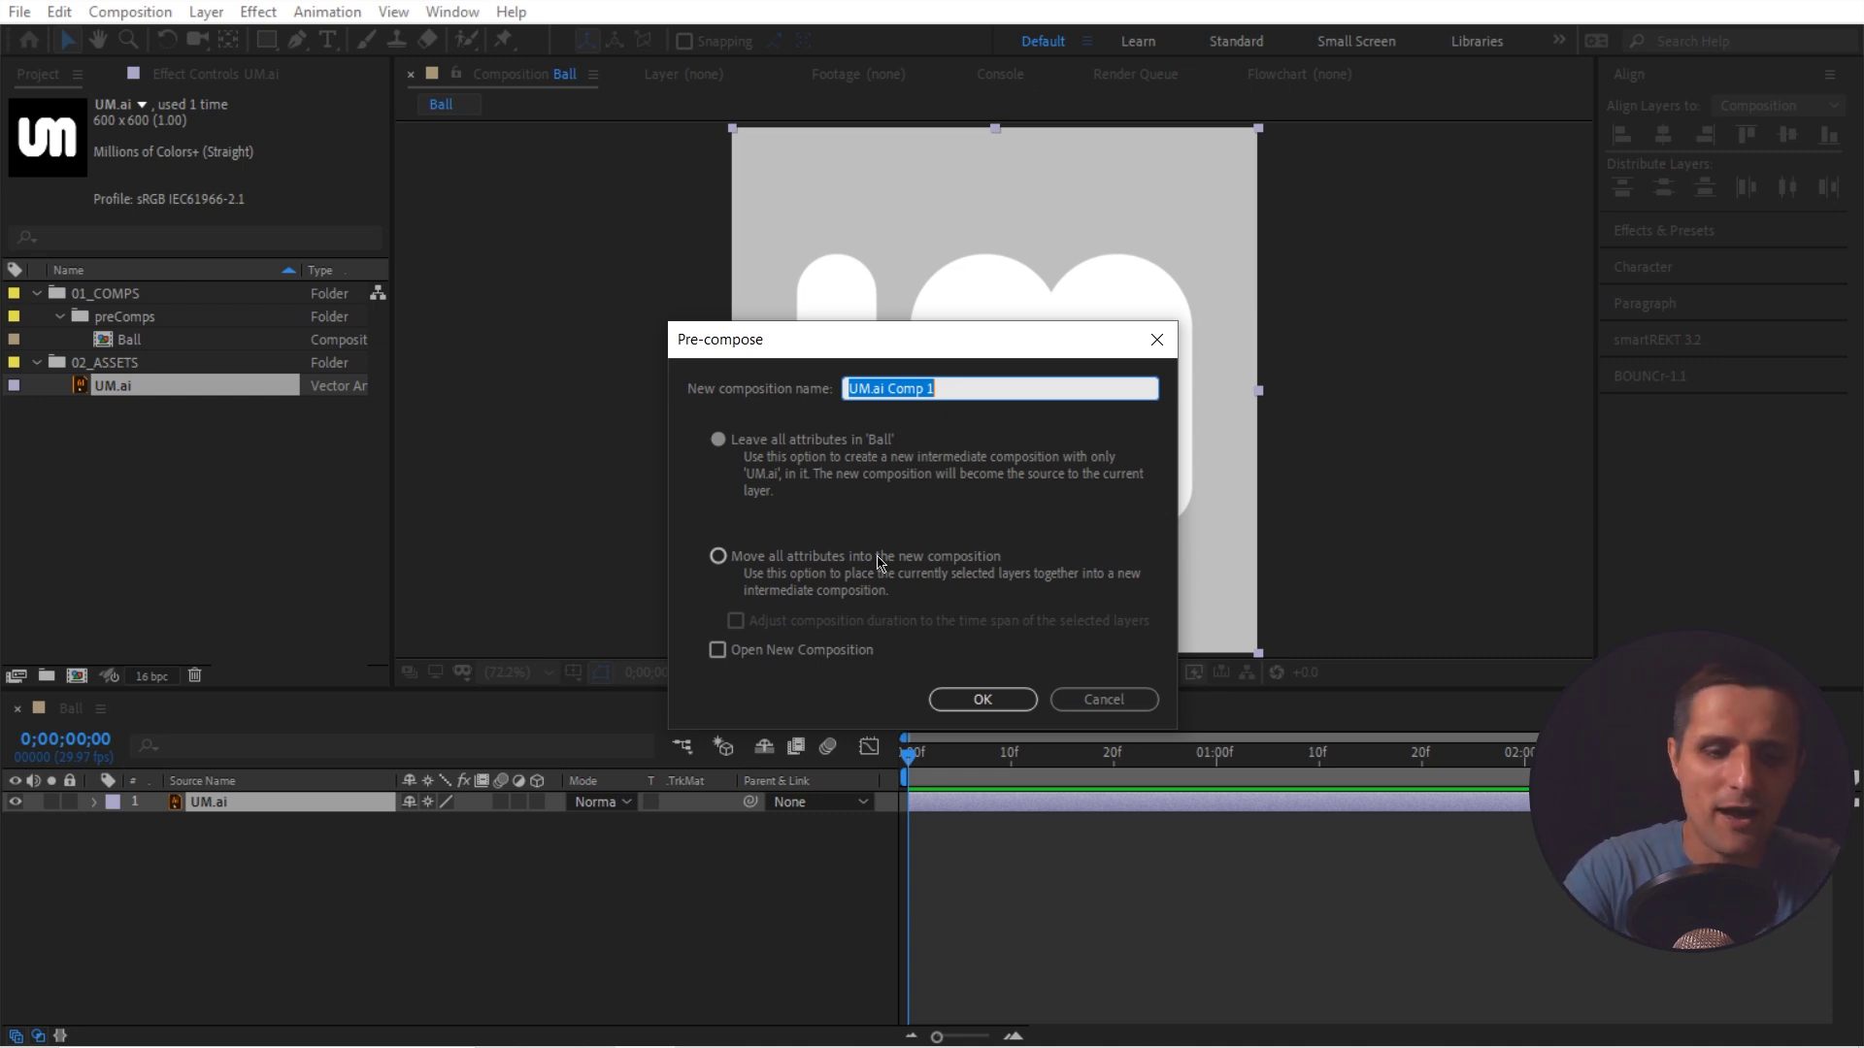
type("Ball Graphic")
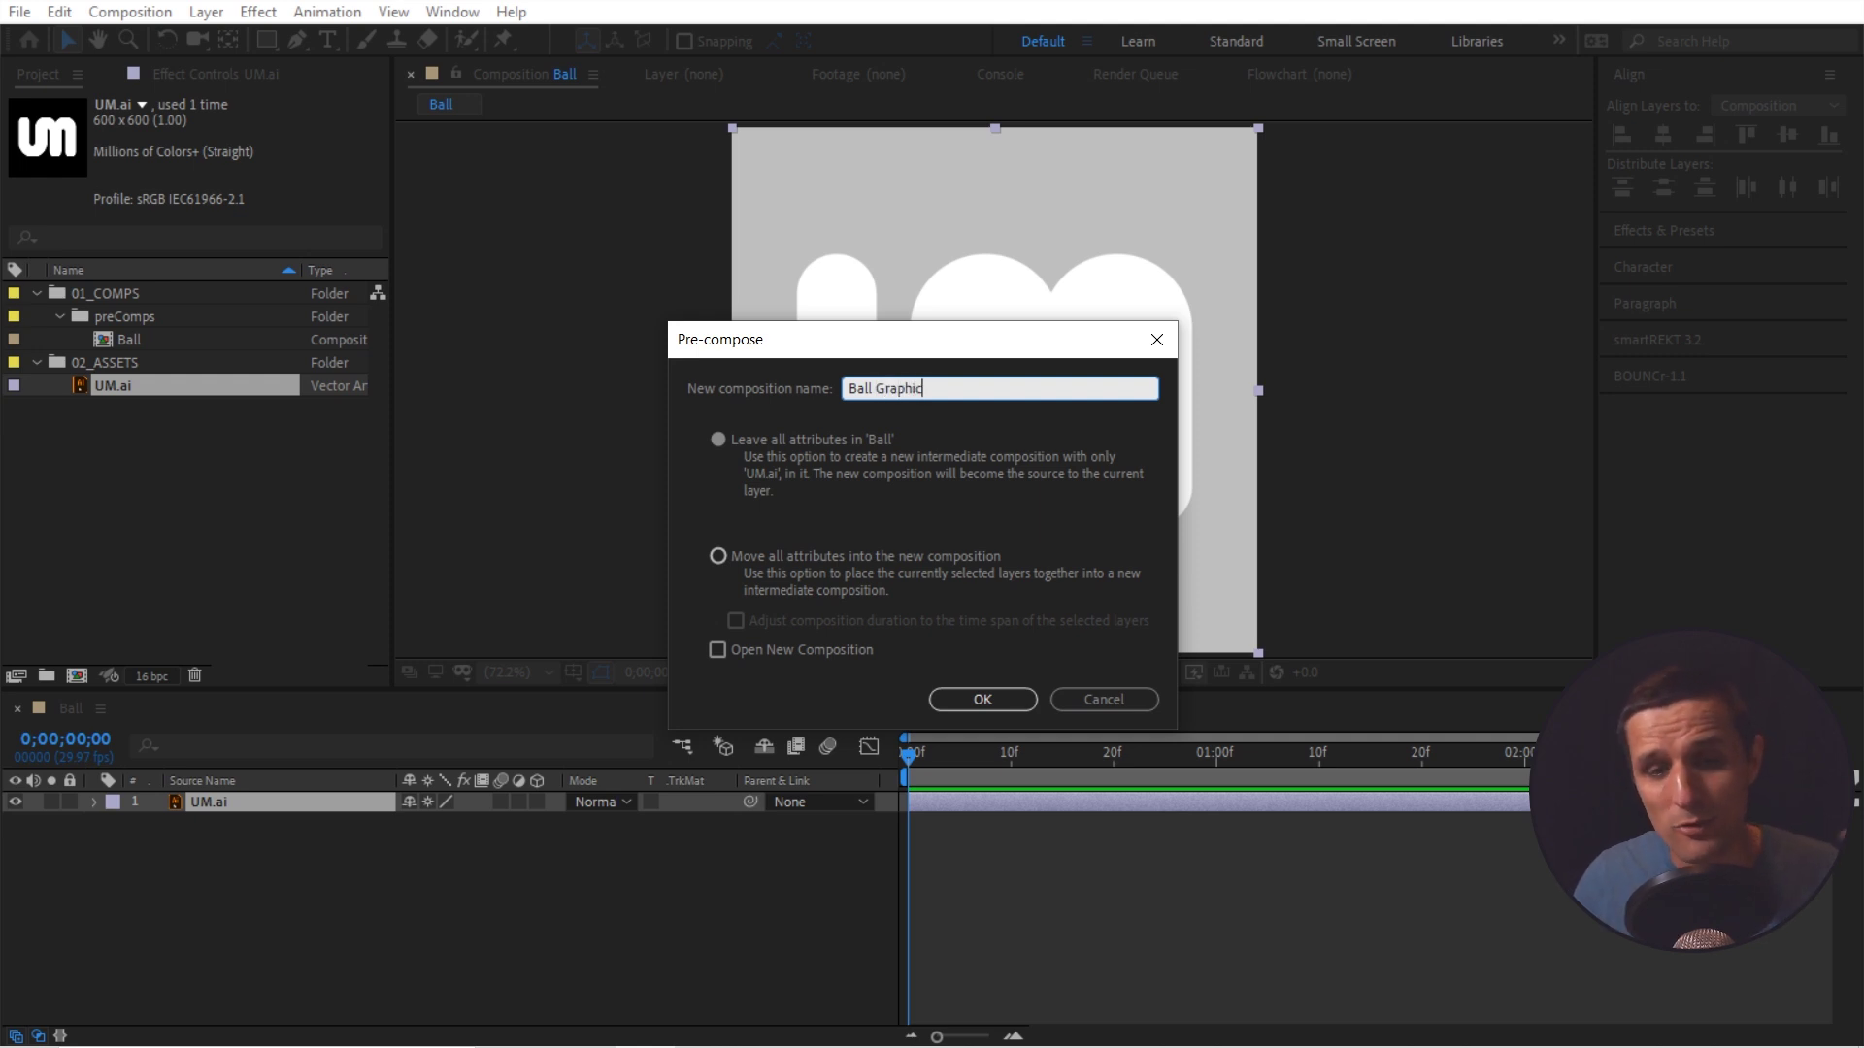
left_click(983, 700)
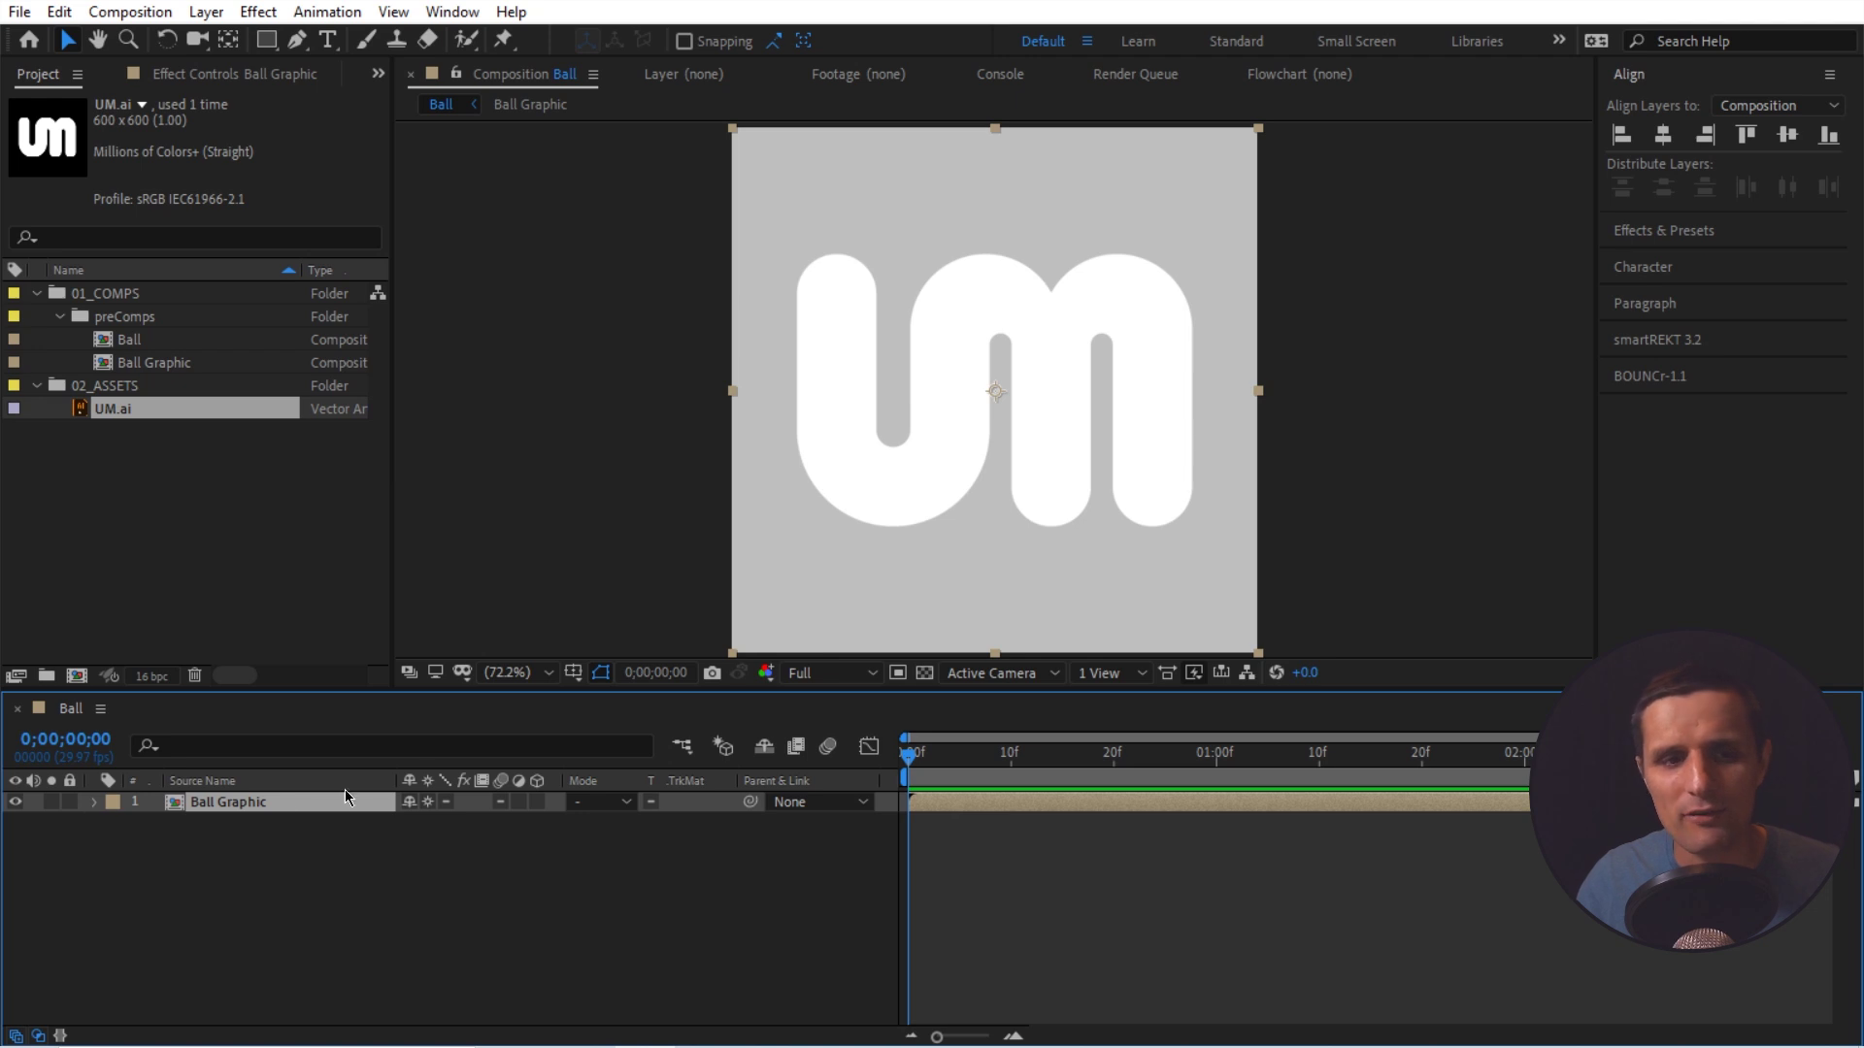
- Look inside the Ball Graphic precomp and return to the Ball composition
double_click(256, 803)
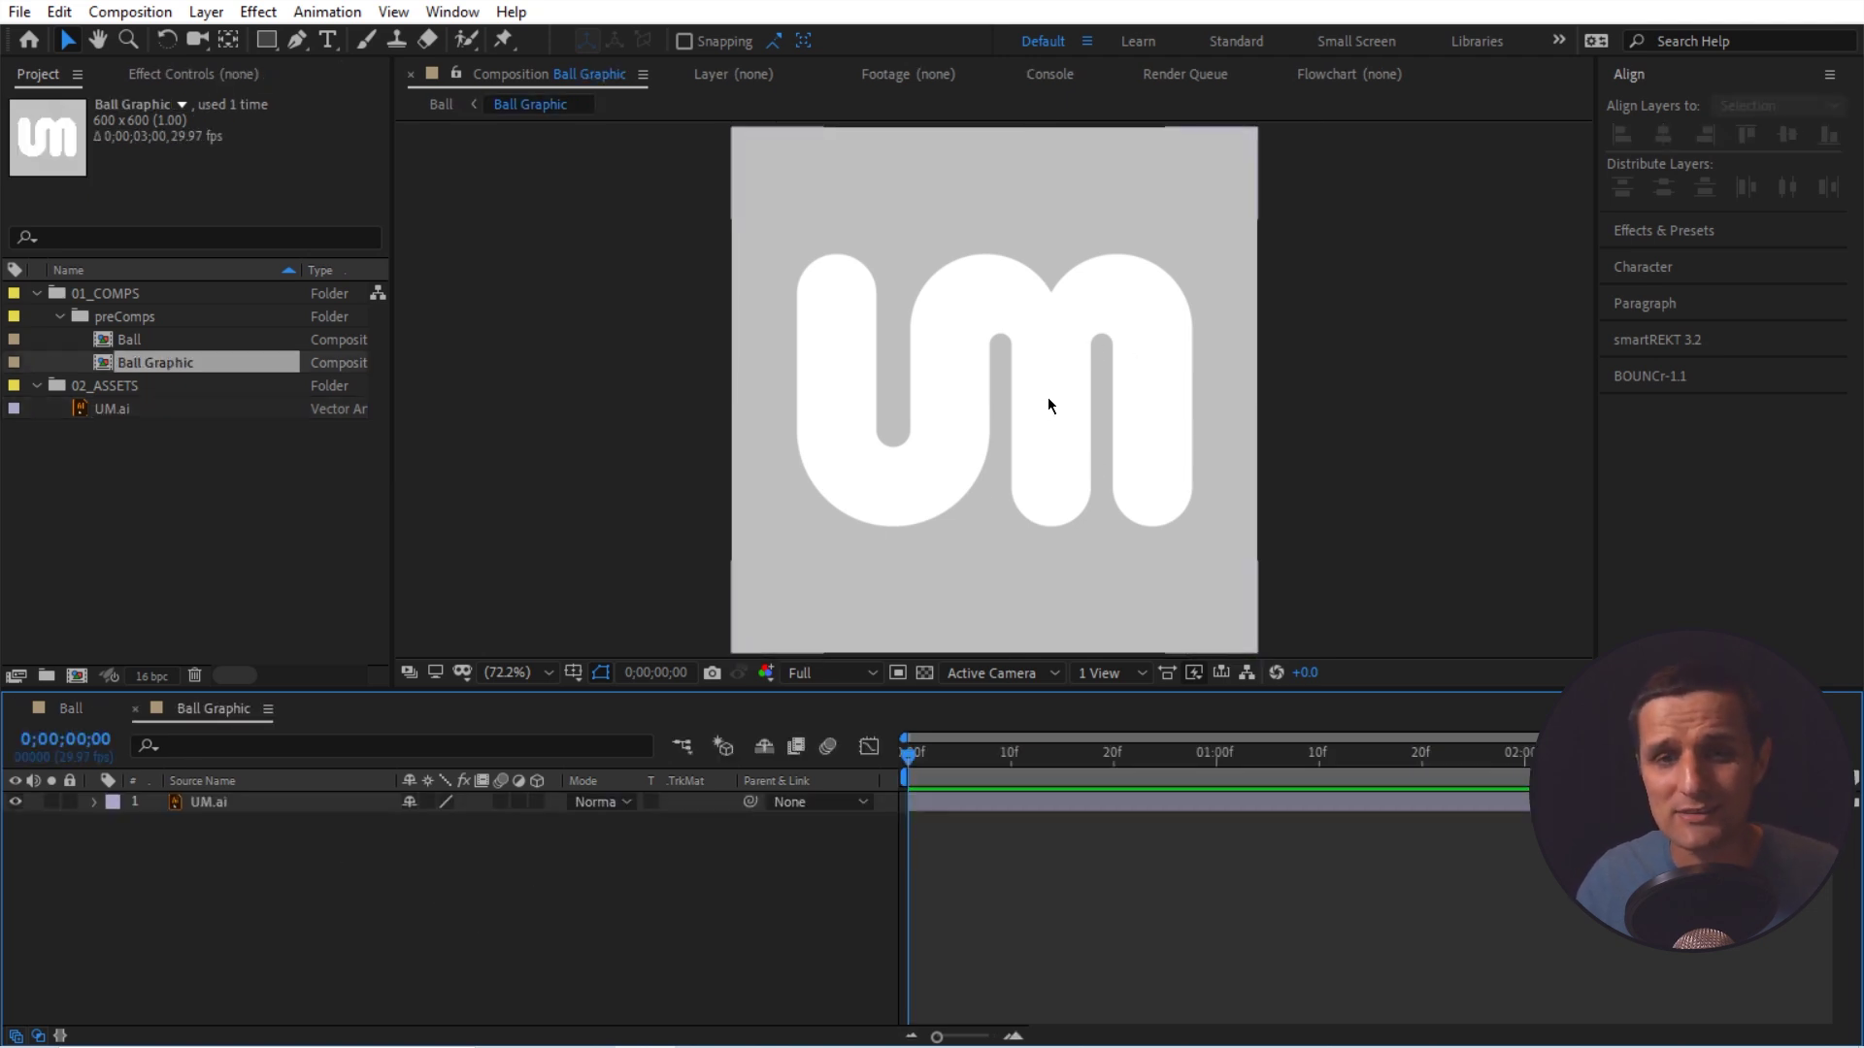
key("Tab")
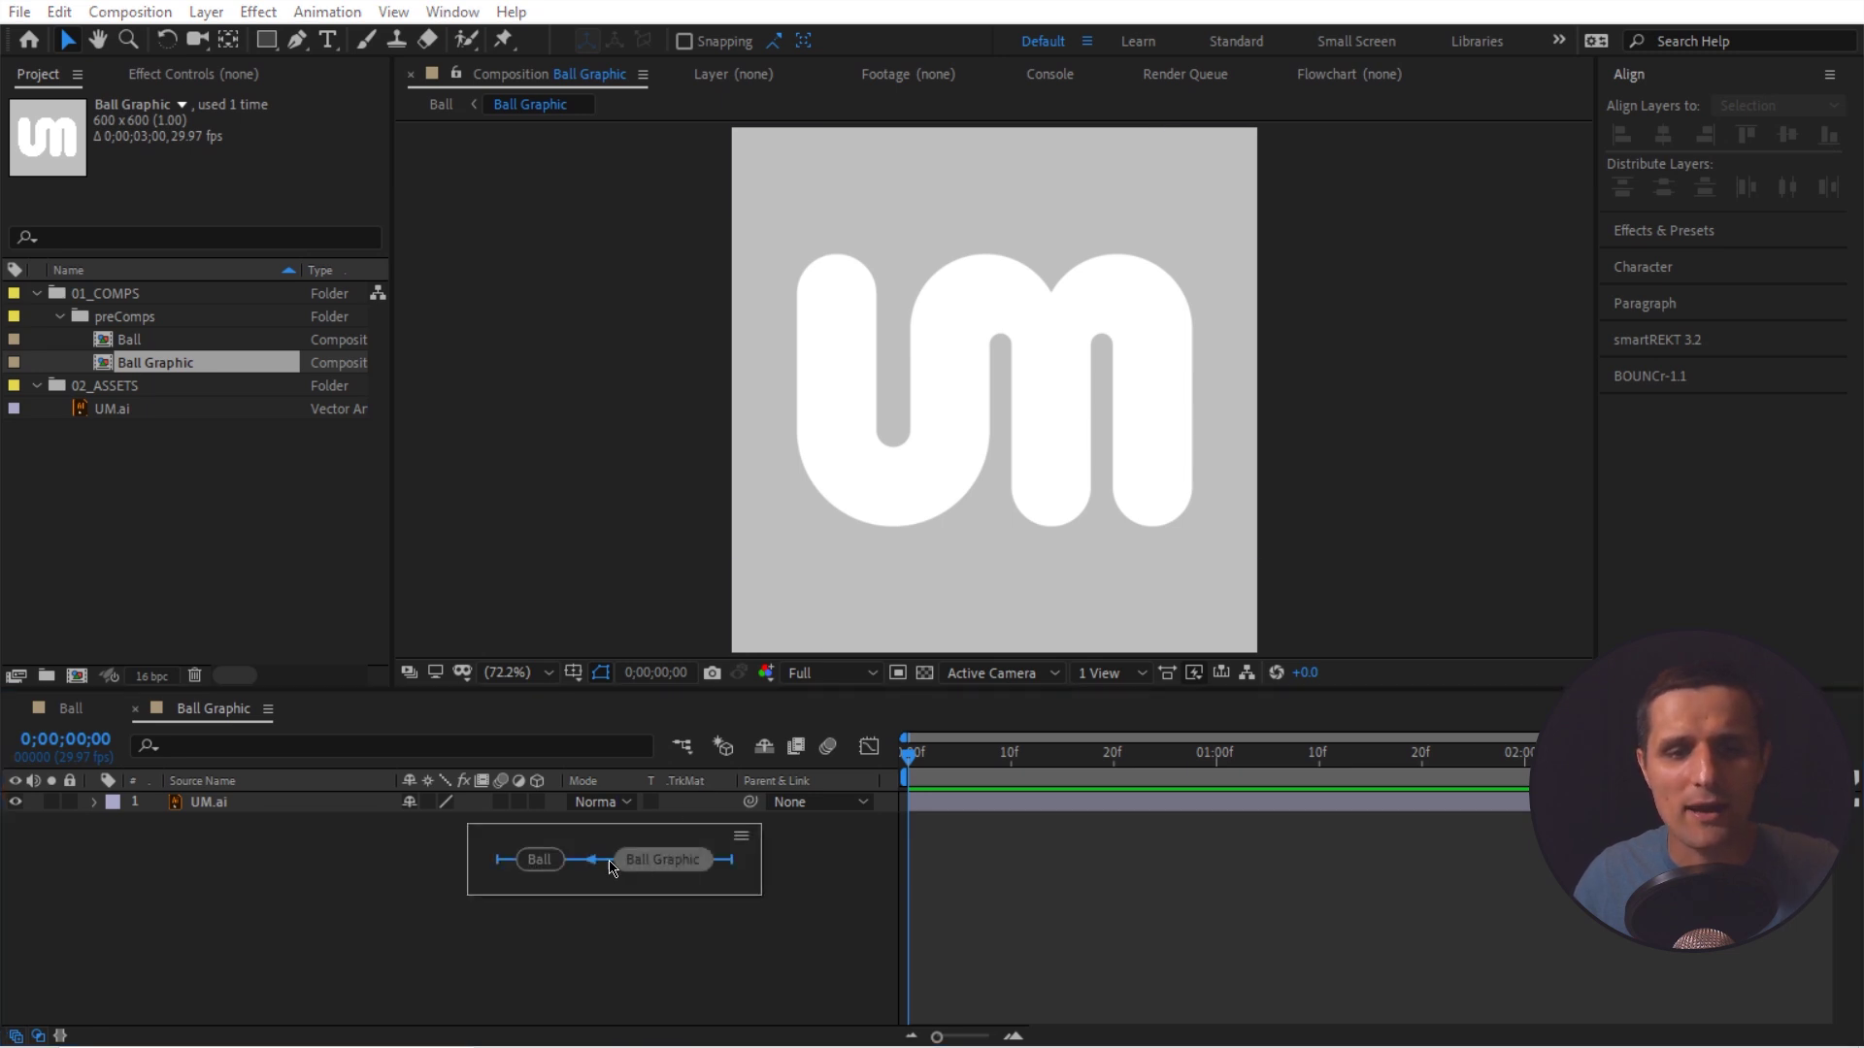
left_click(539, 863)
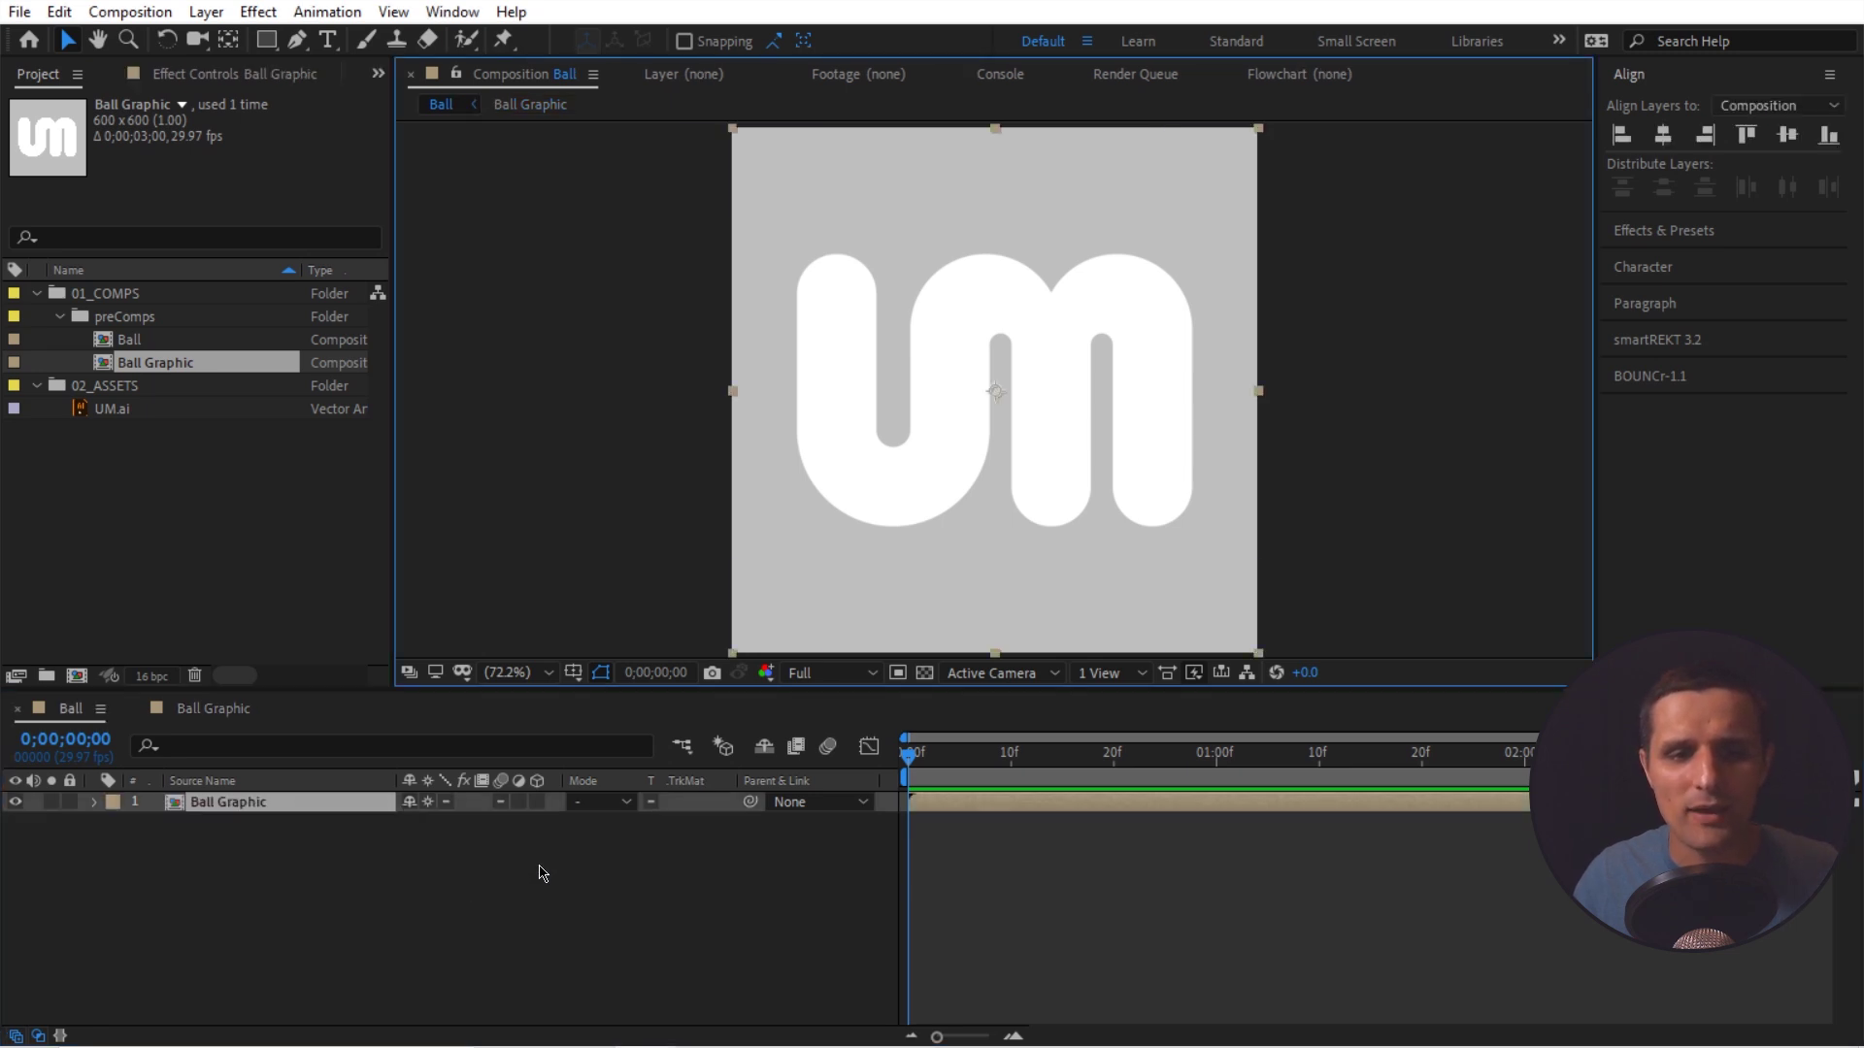
- Deselect the Ball Graphic layer and turn on the transparency grid for the Ball composition
left_click(661, 895)
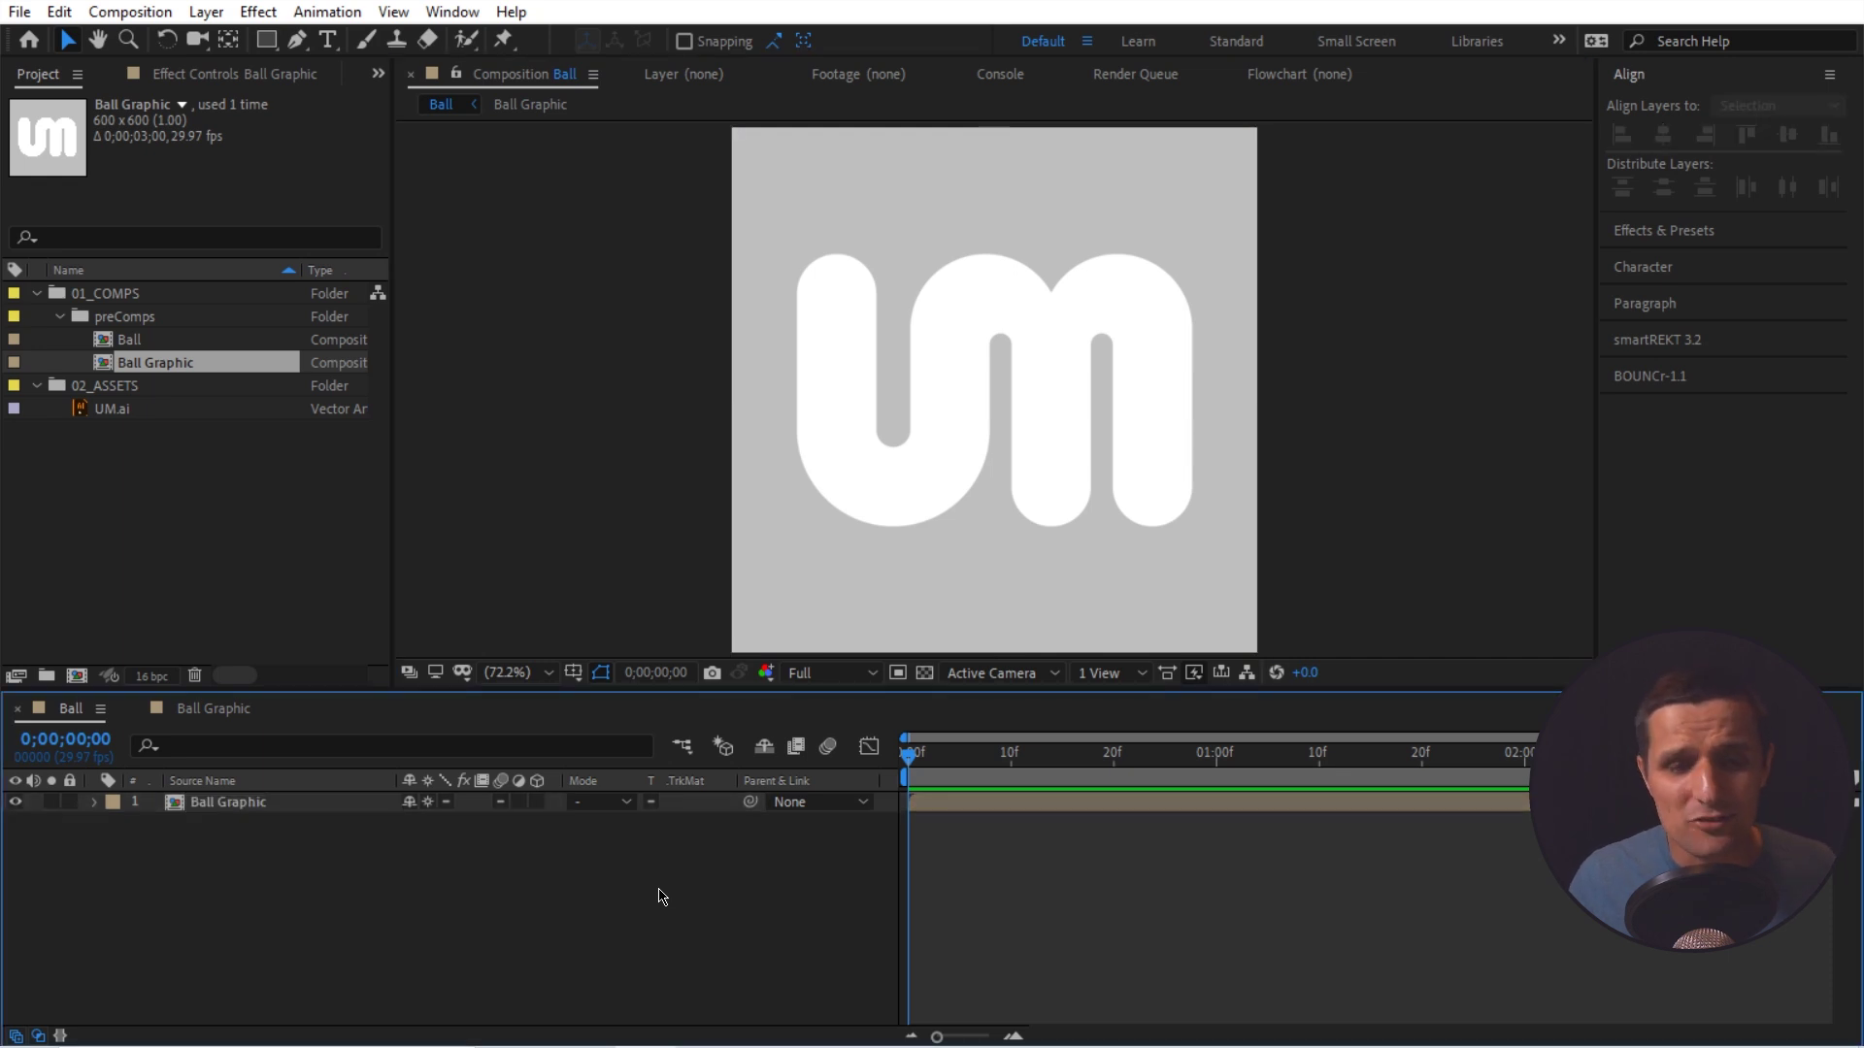
left_click(924, 672)
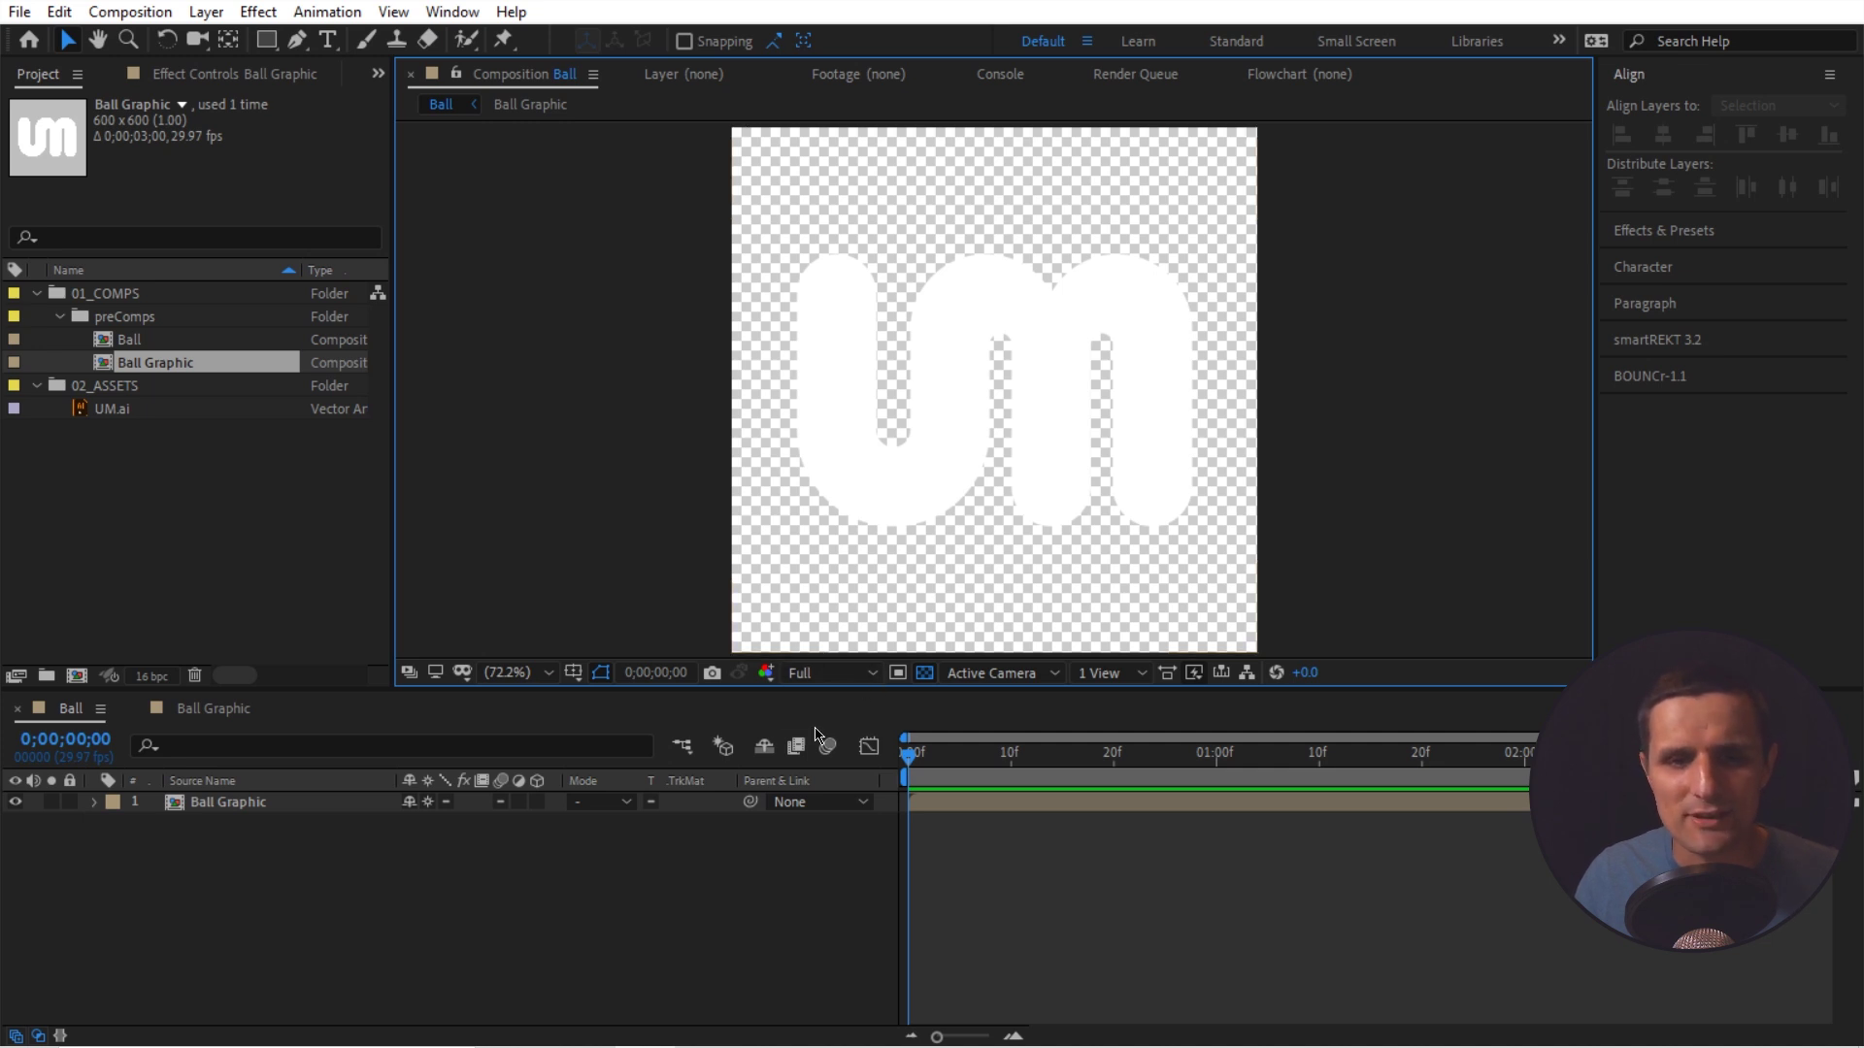
left_click(751, 843)
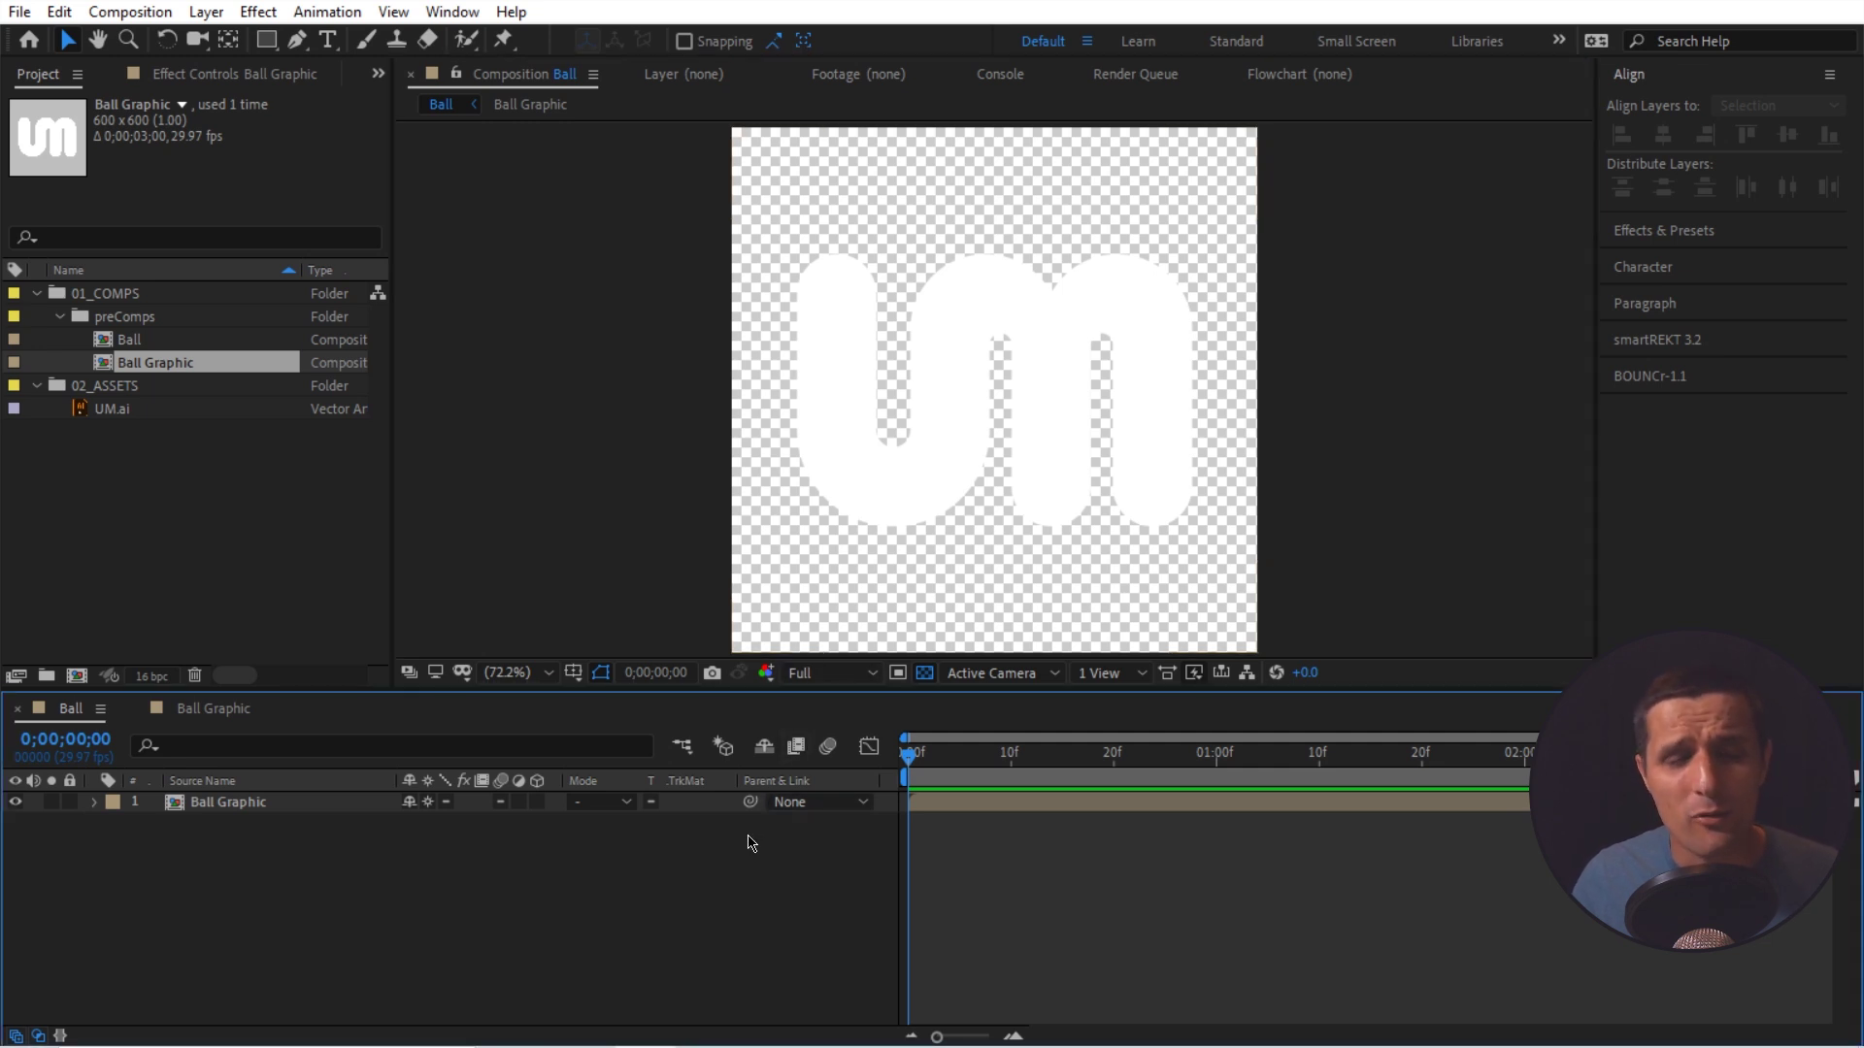
- Activate the Rectangle tool and set its shape fill color to orange F16933
left_click(268, 42)
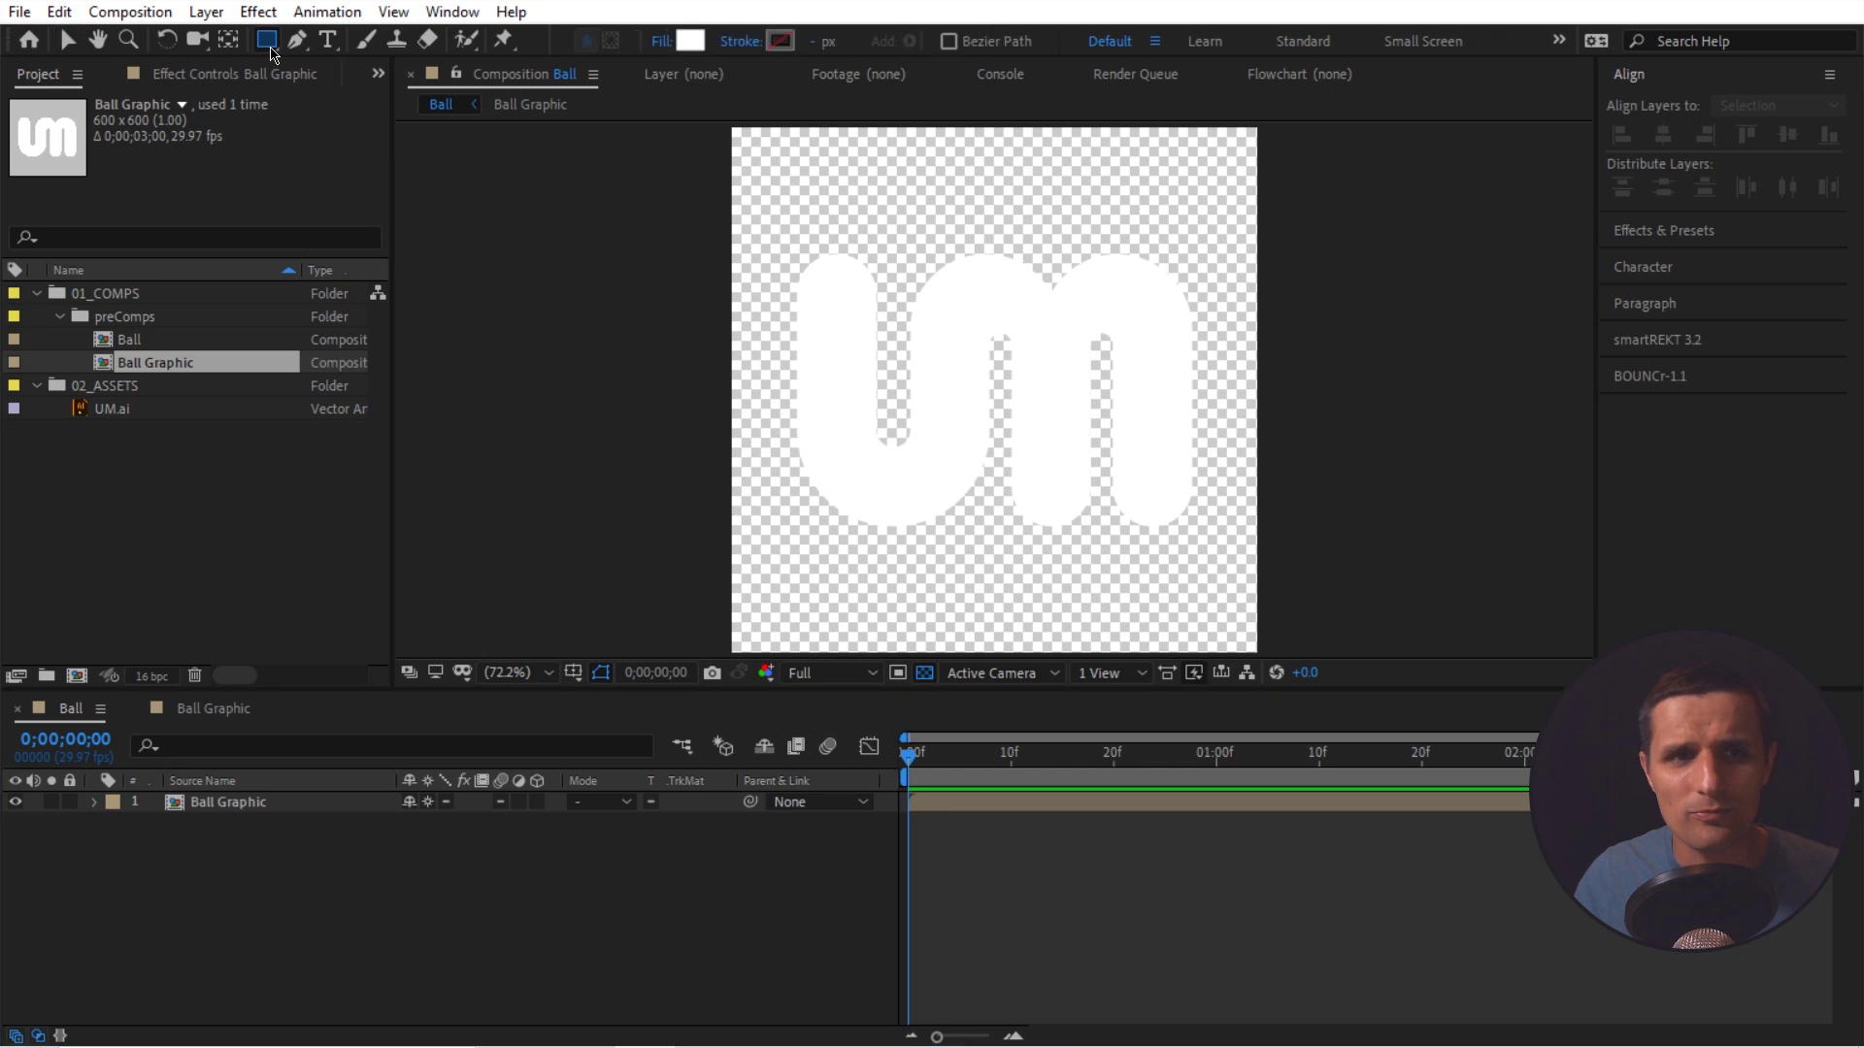
left_click(685, 46)
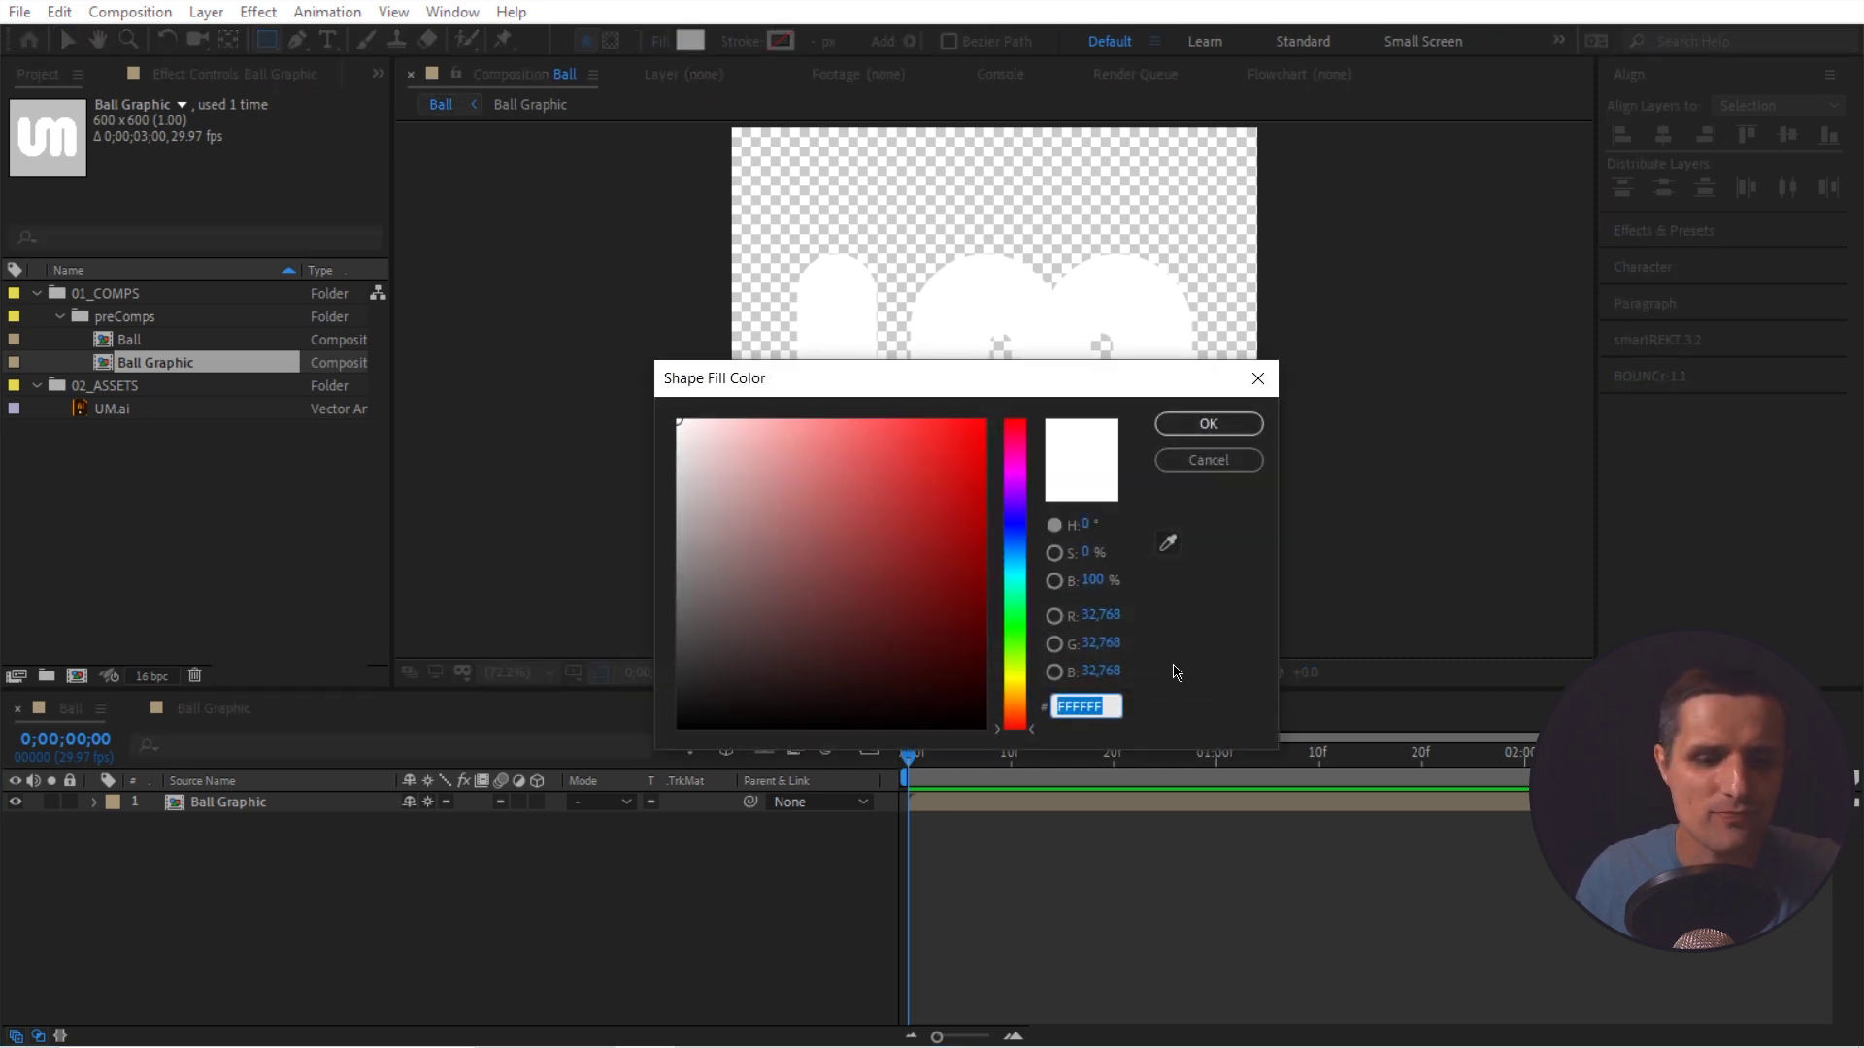
type("F16933")
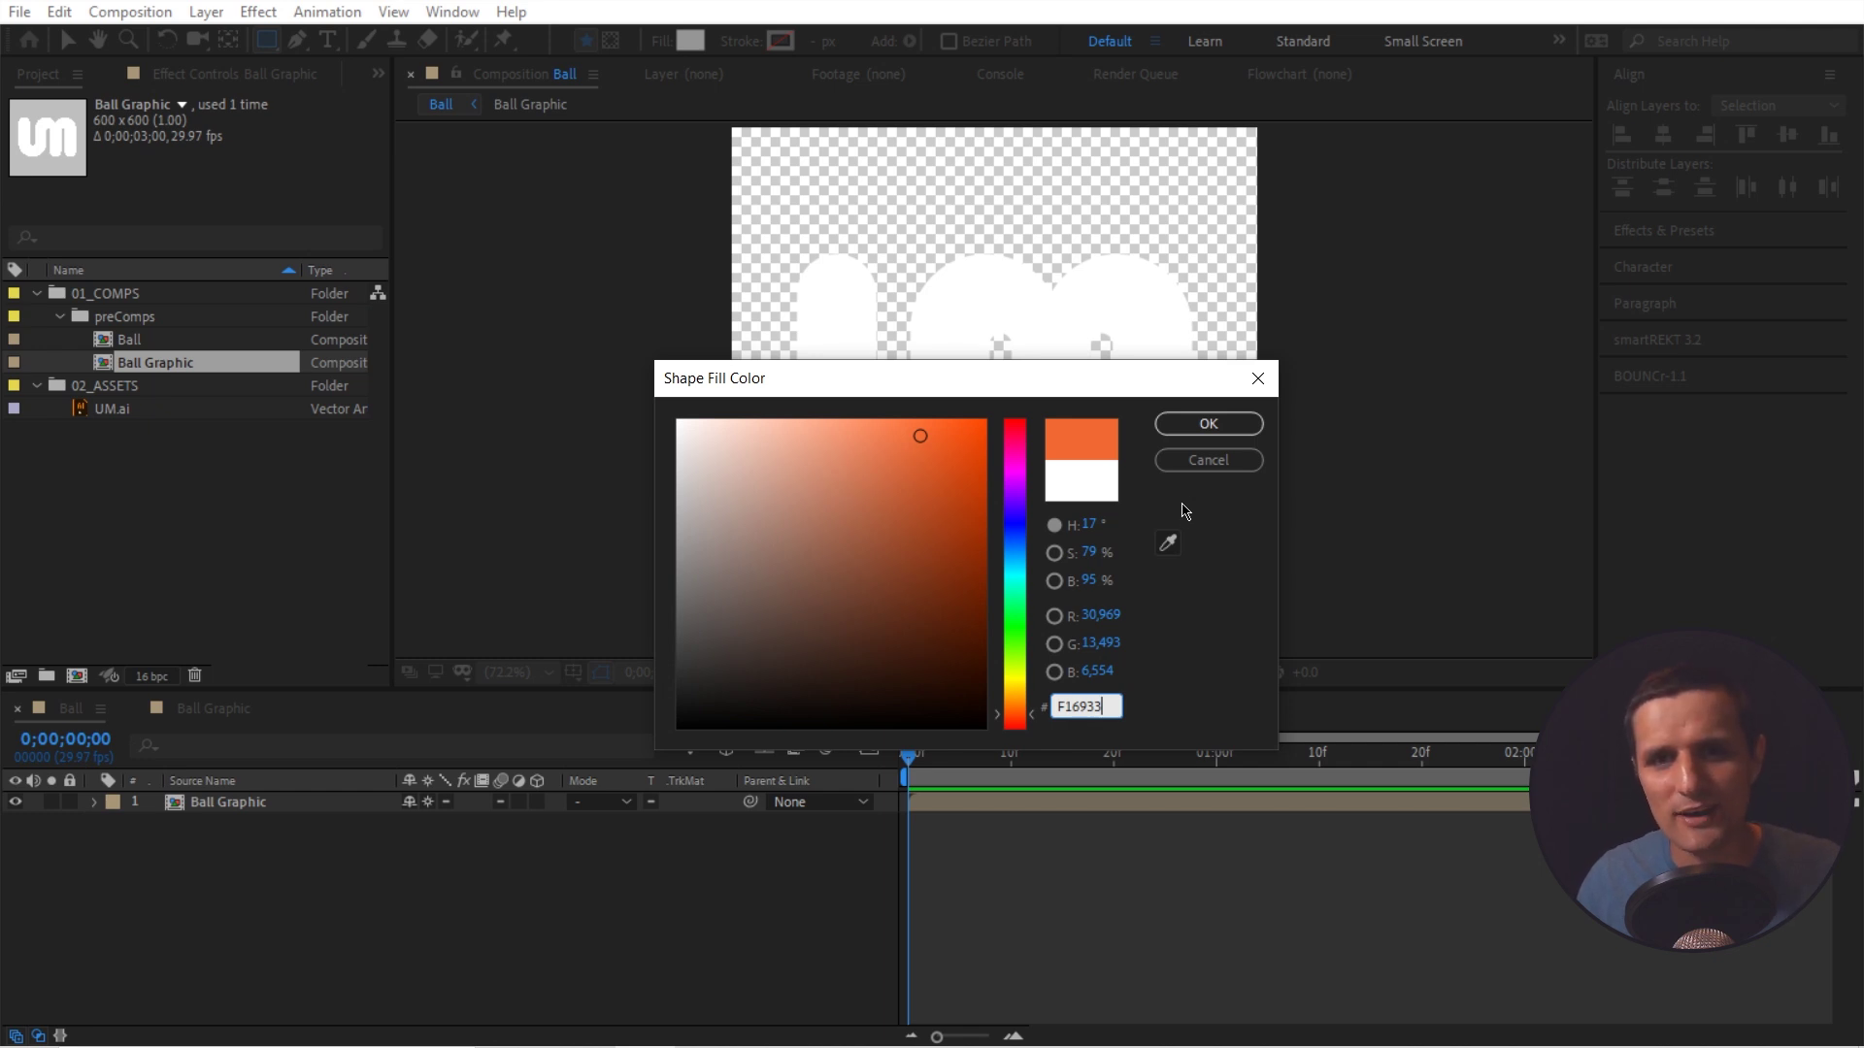
left_click(1208, 424)
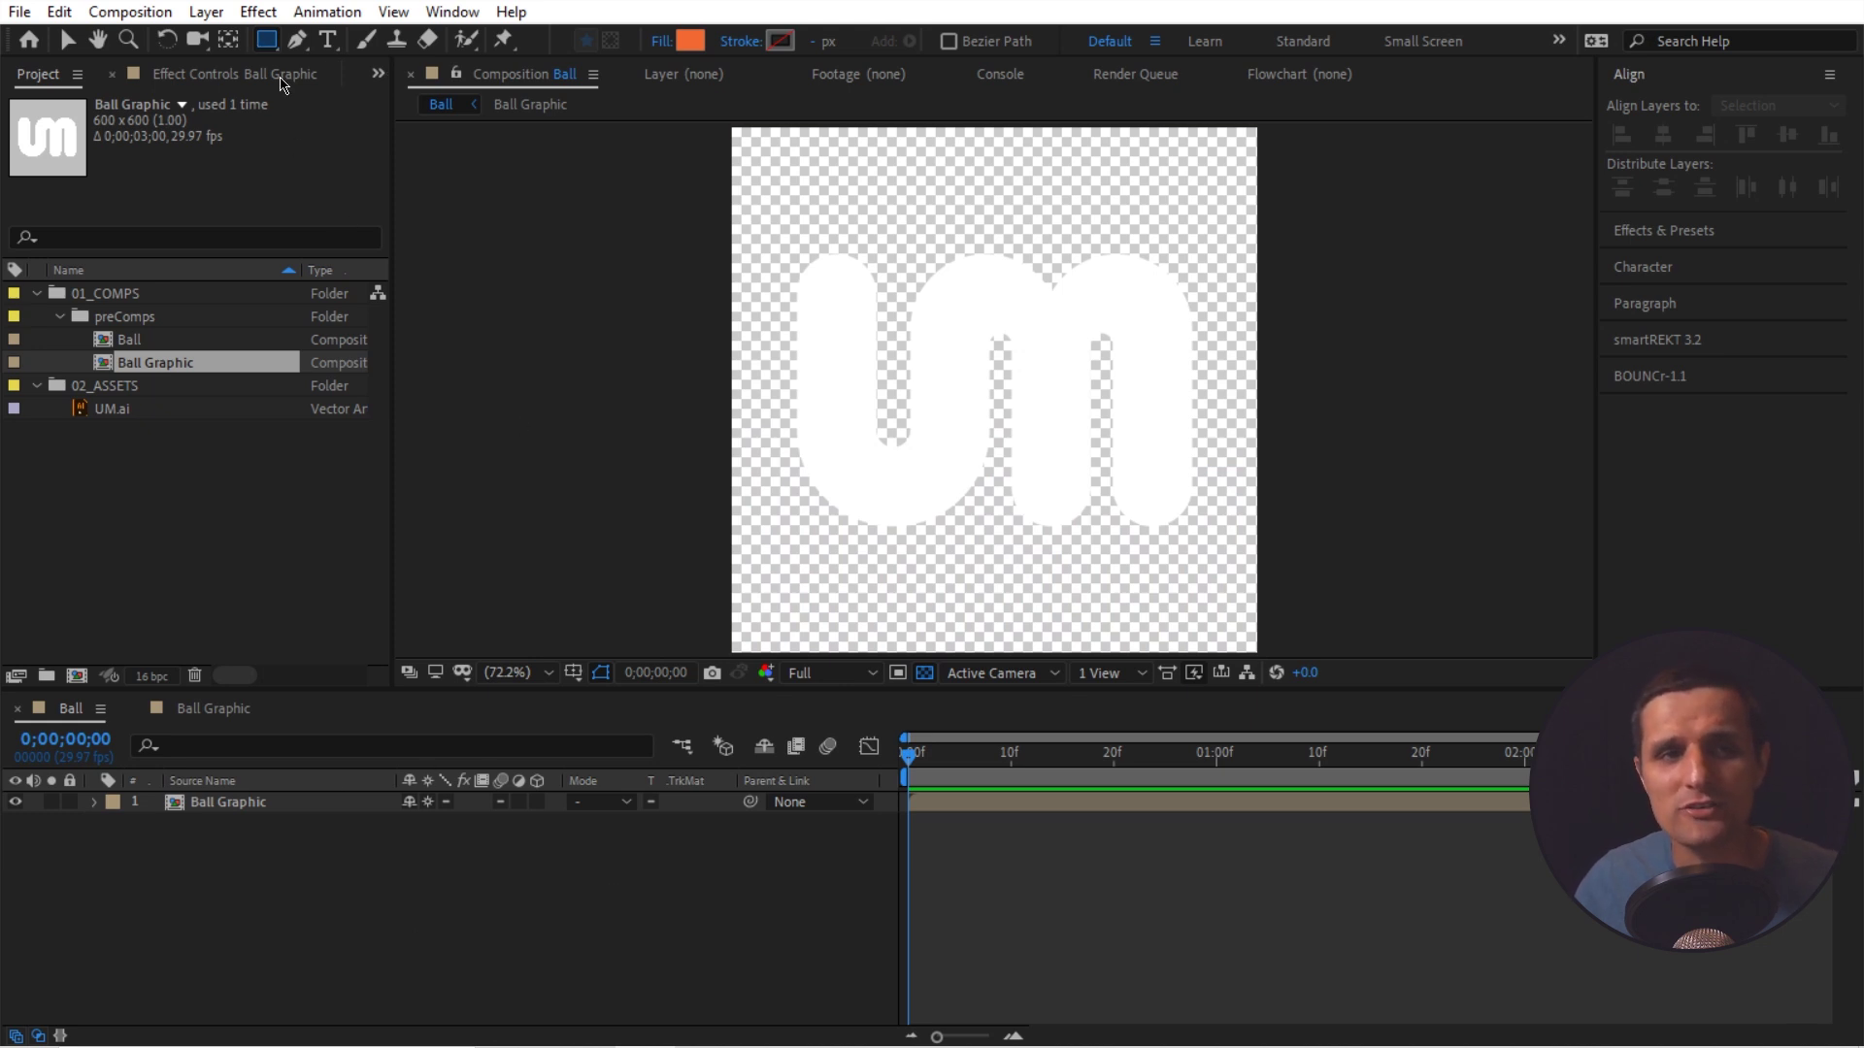
- Add a composition-sized orange rectangle as a new shape layer in the Ball composition and return to the Selection tool
left_click(355, 924)
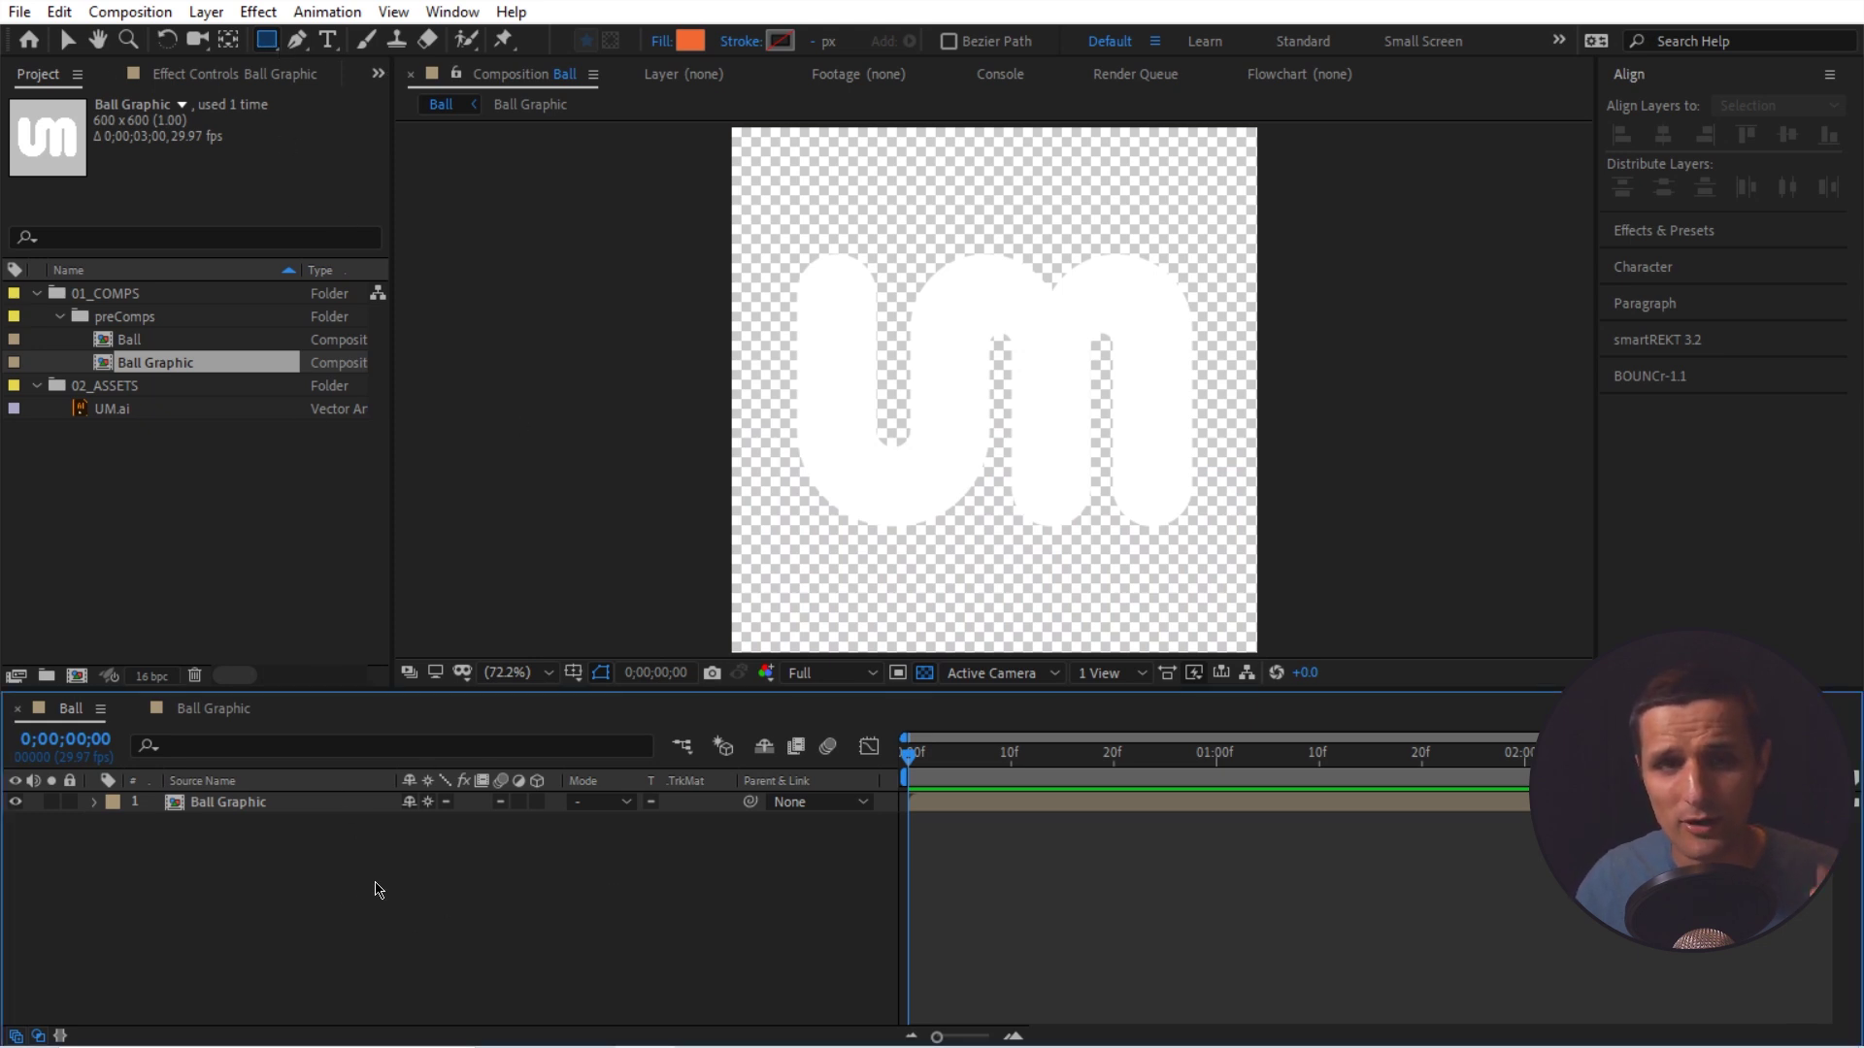
double_click(265, 41)
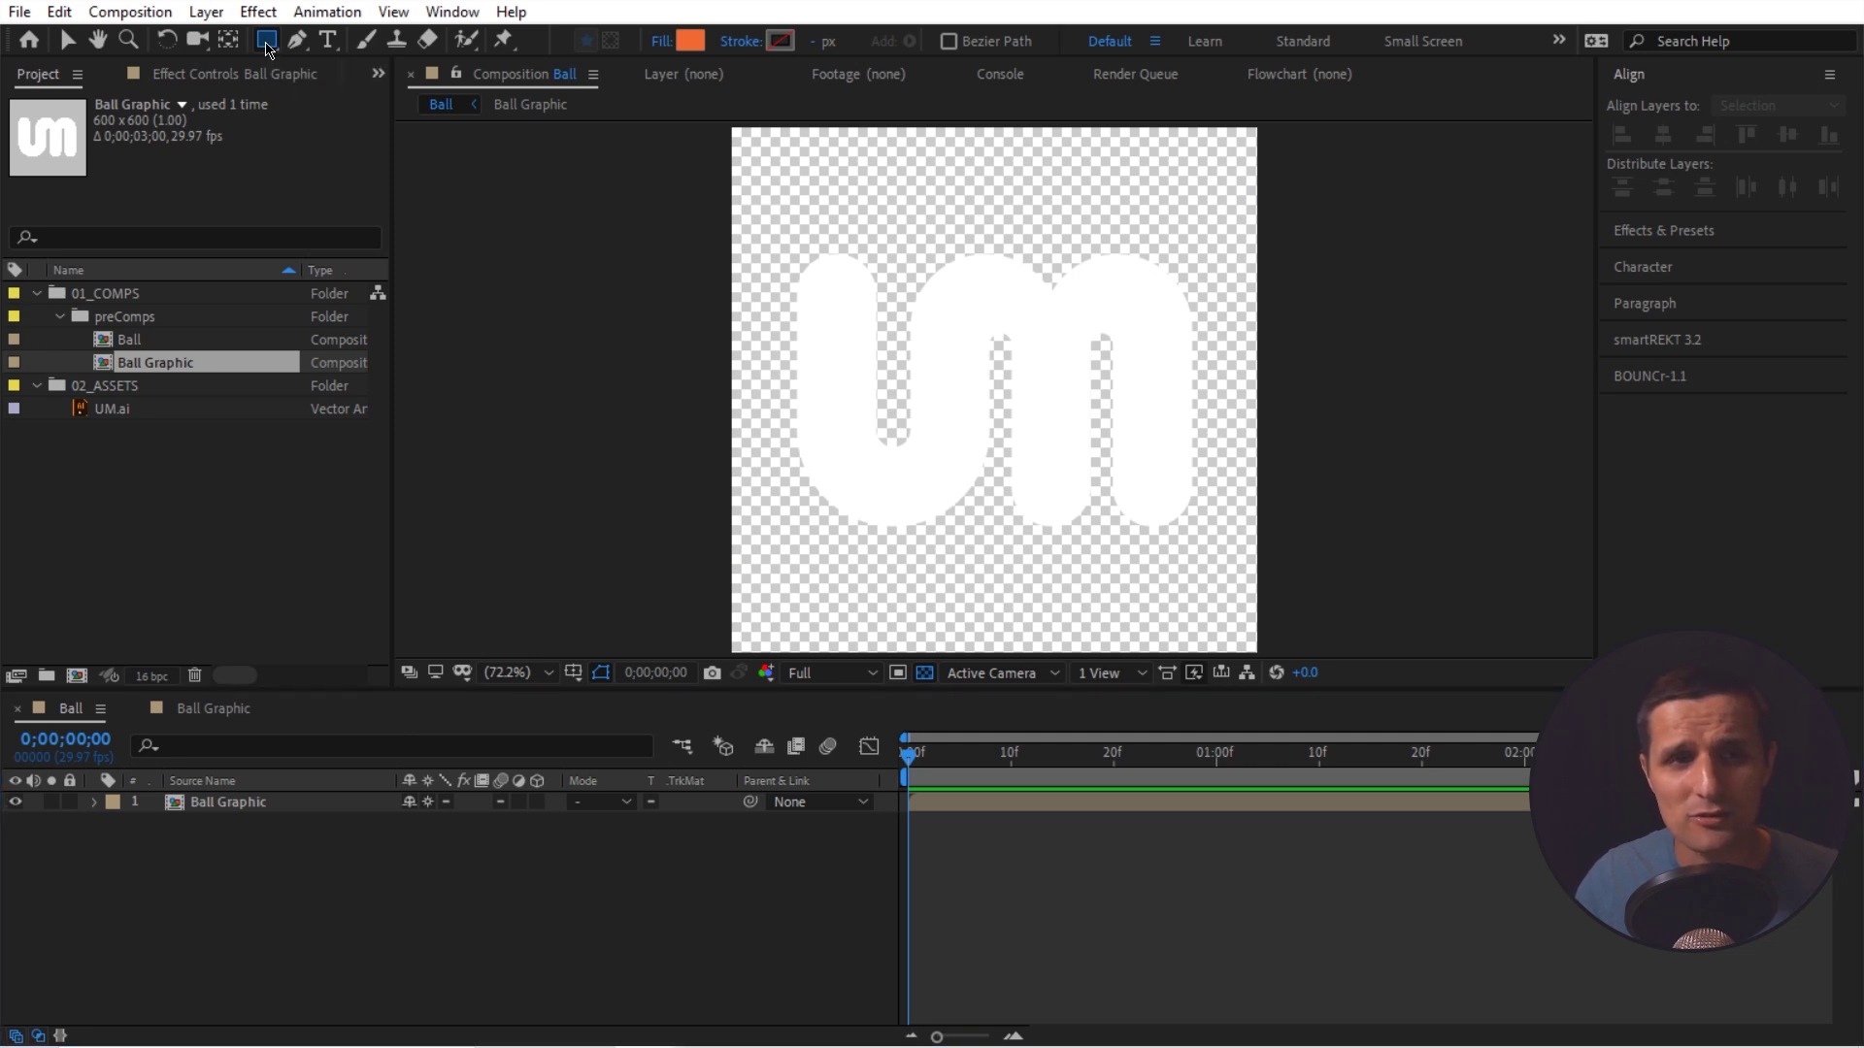
key("v")
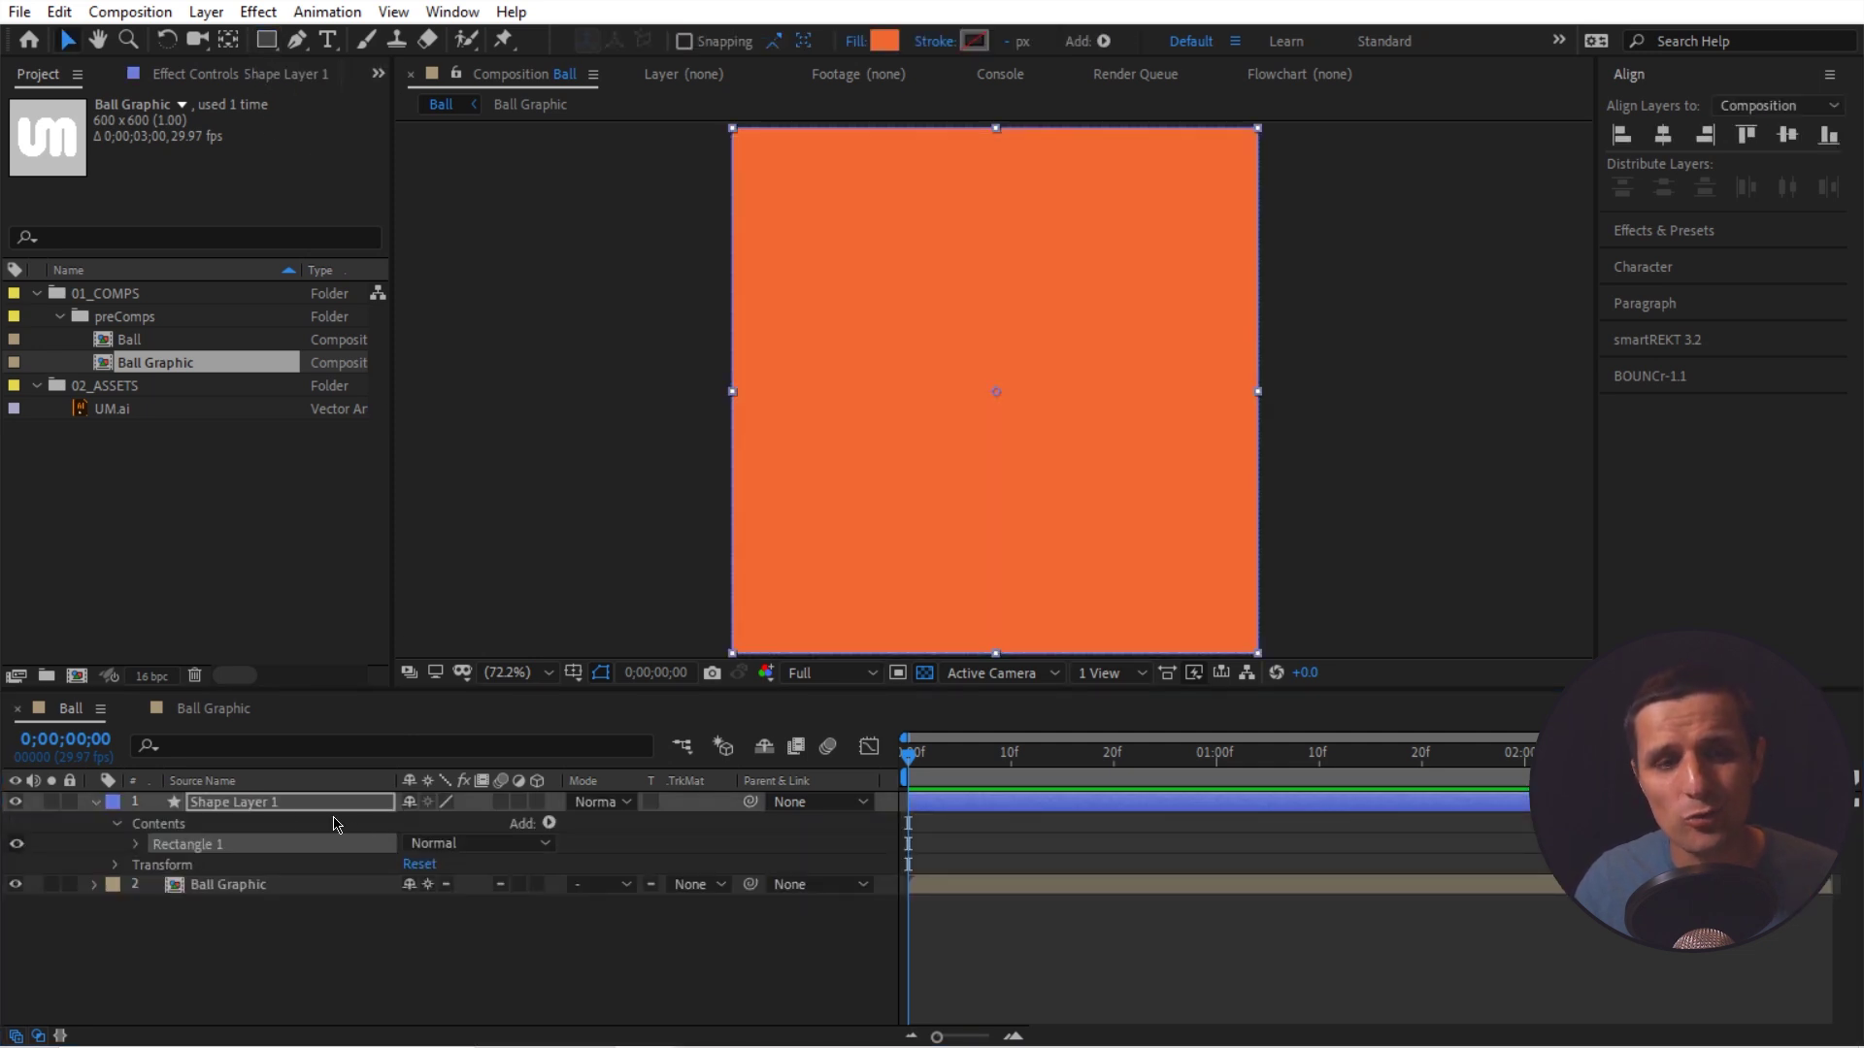
- Rename the new shape layer BG and move it below the Ball Graphic layer
left_click(260, 805)
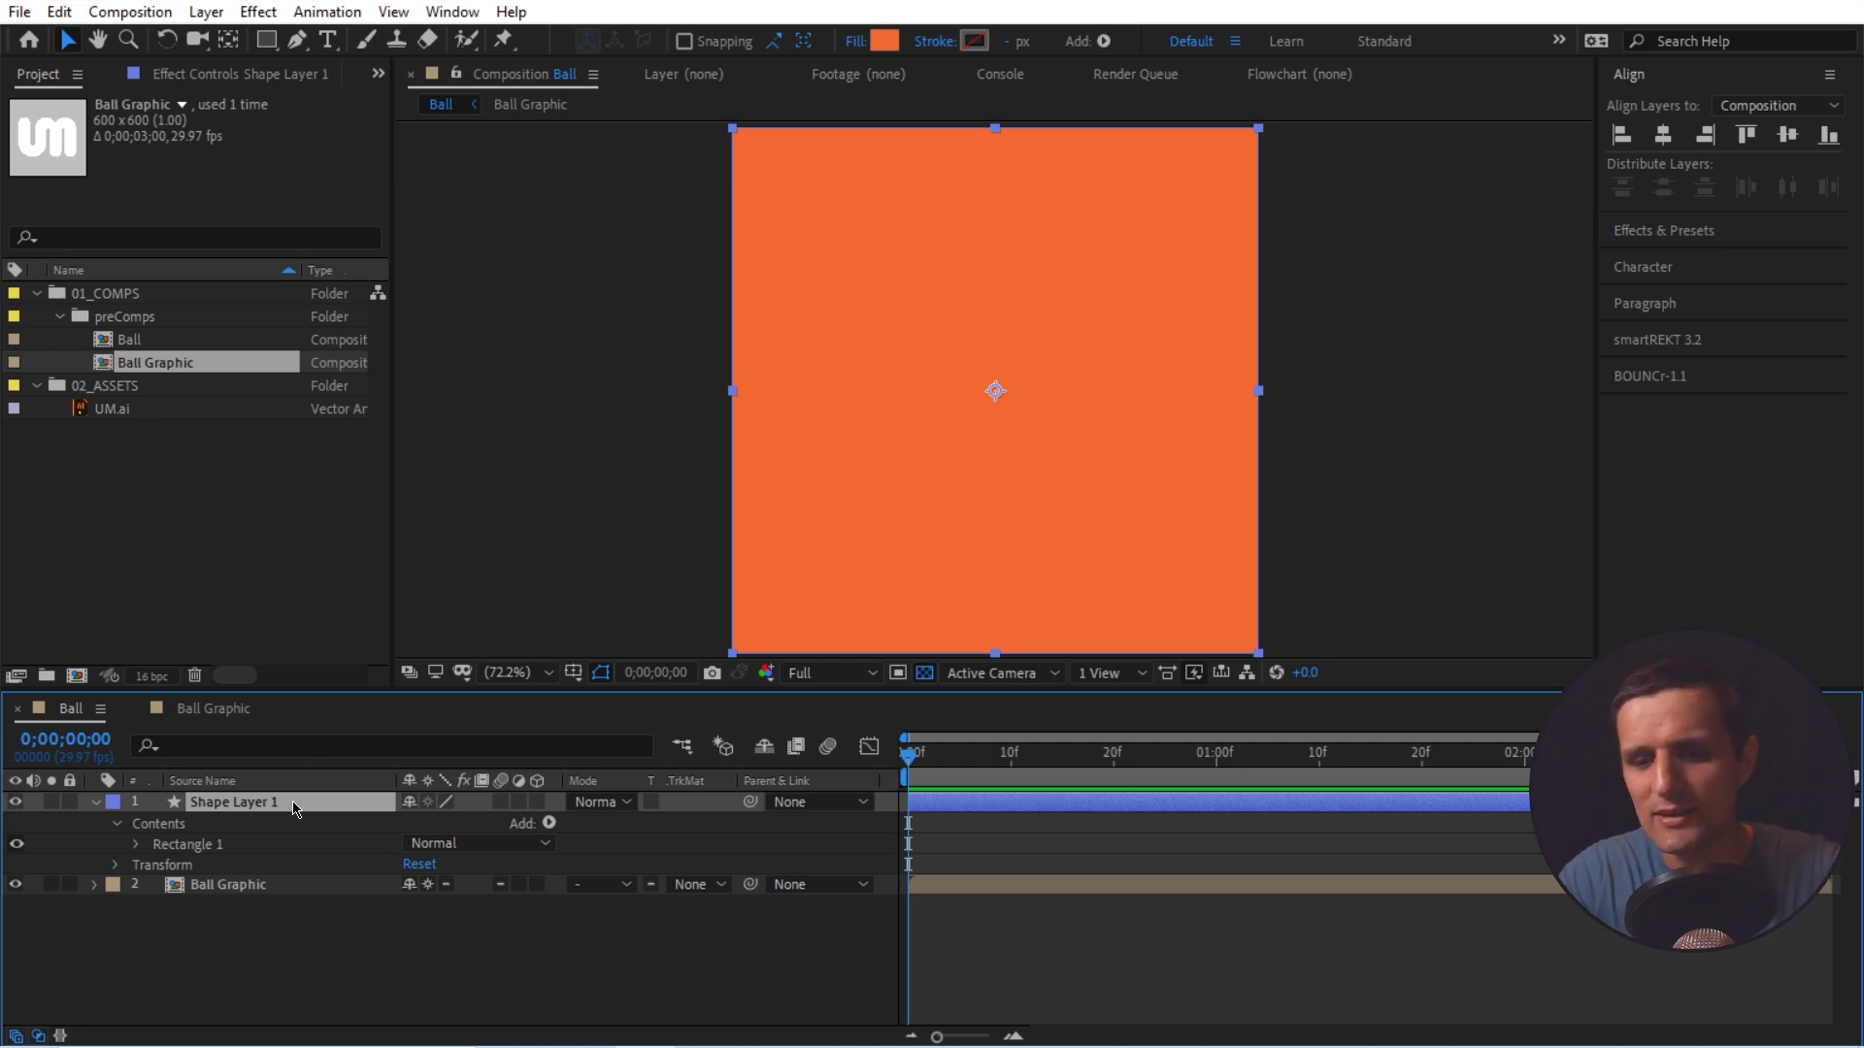
key("Return")
type("BG")
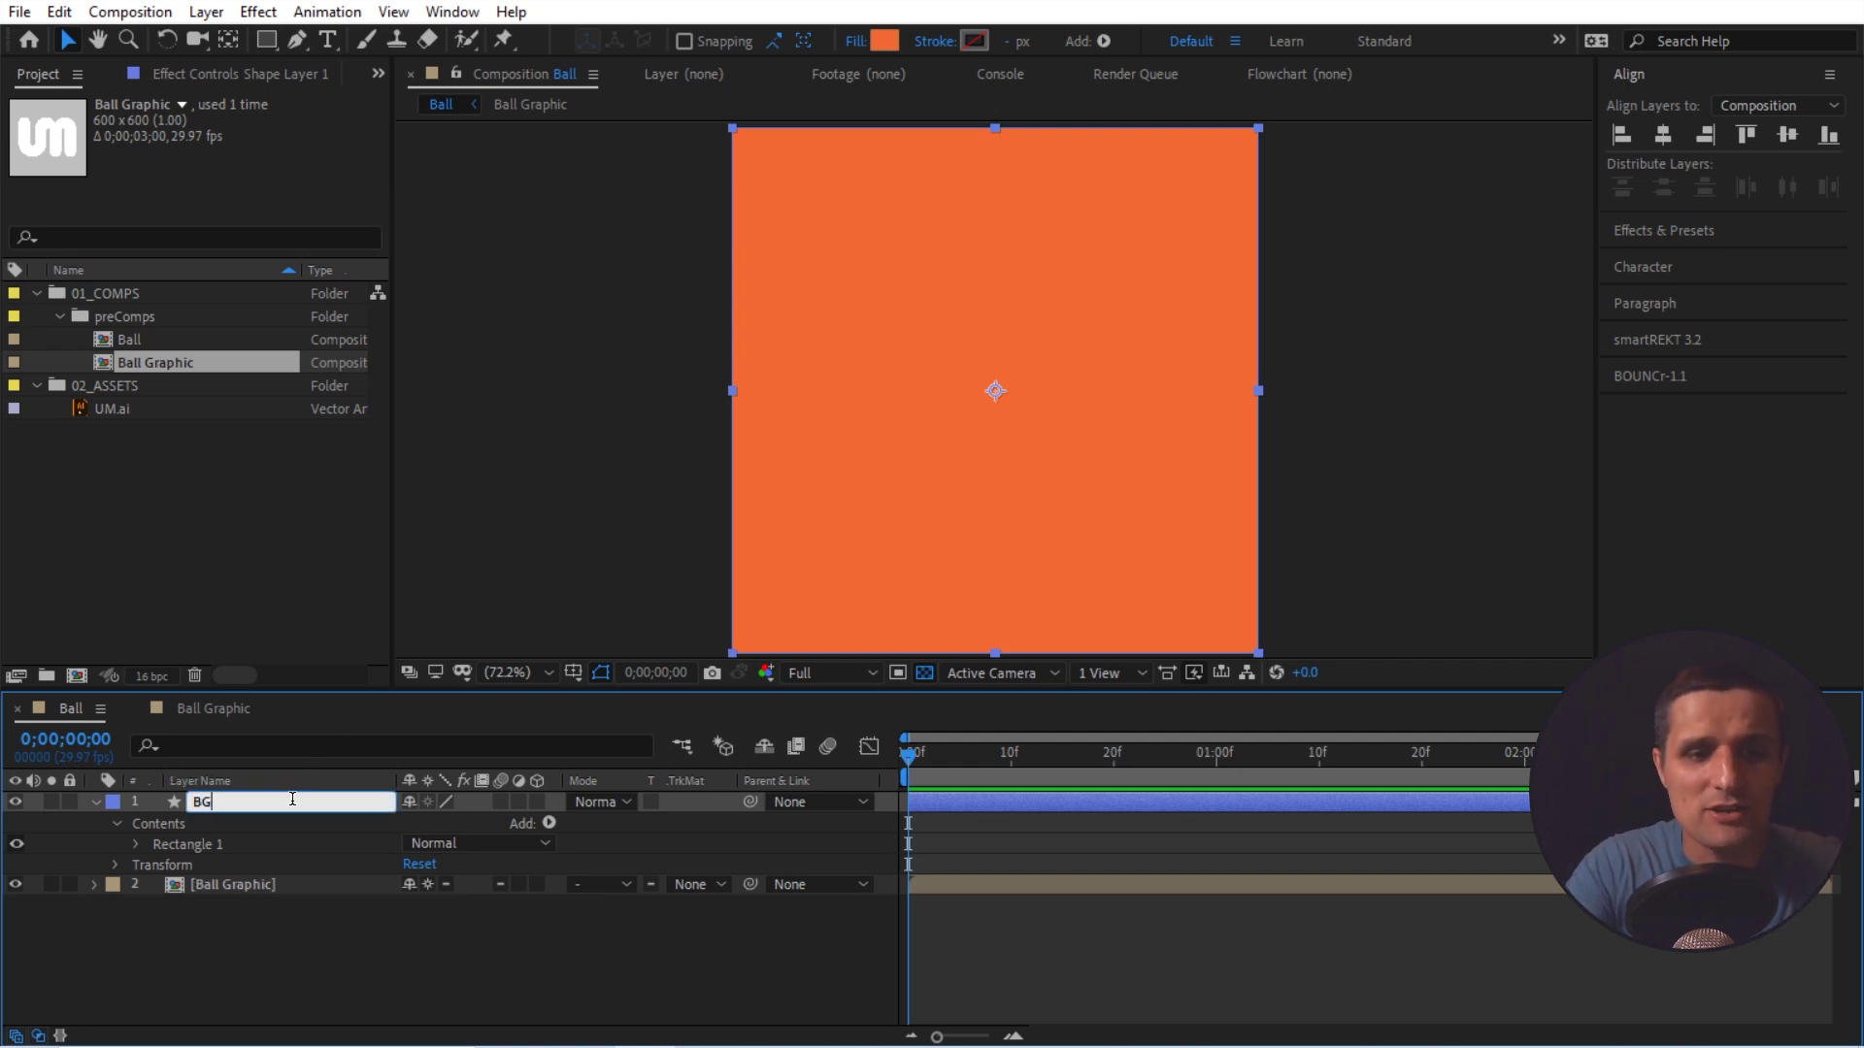
key("Return")
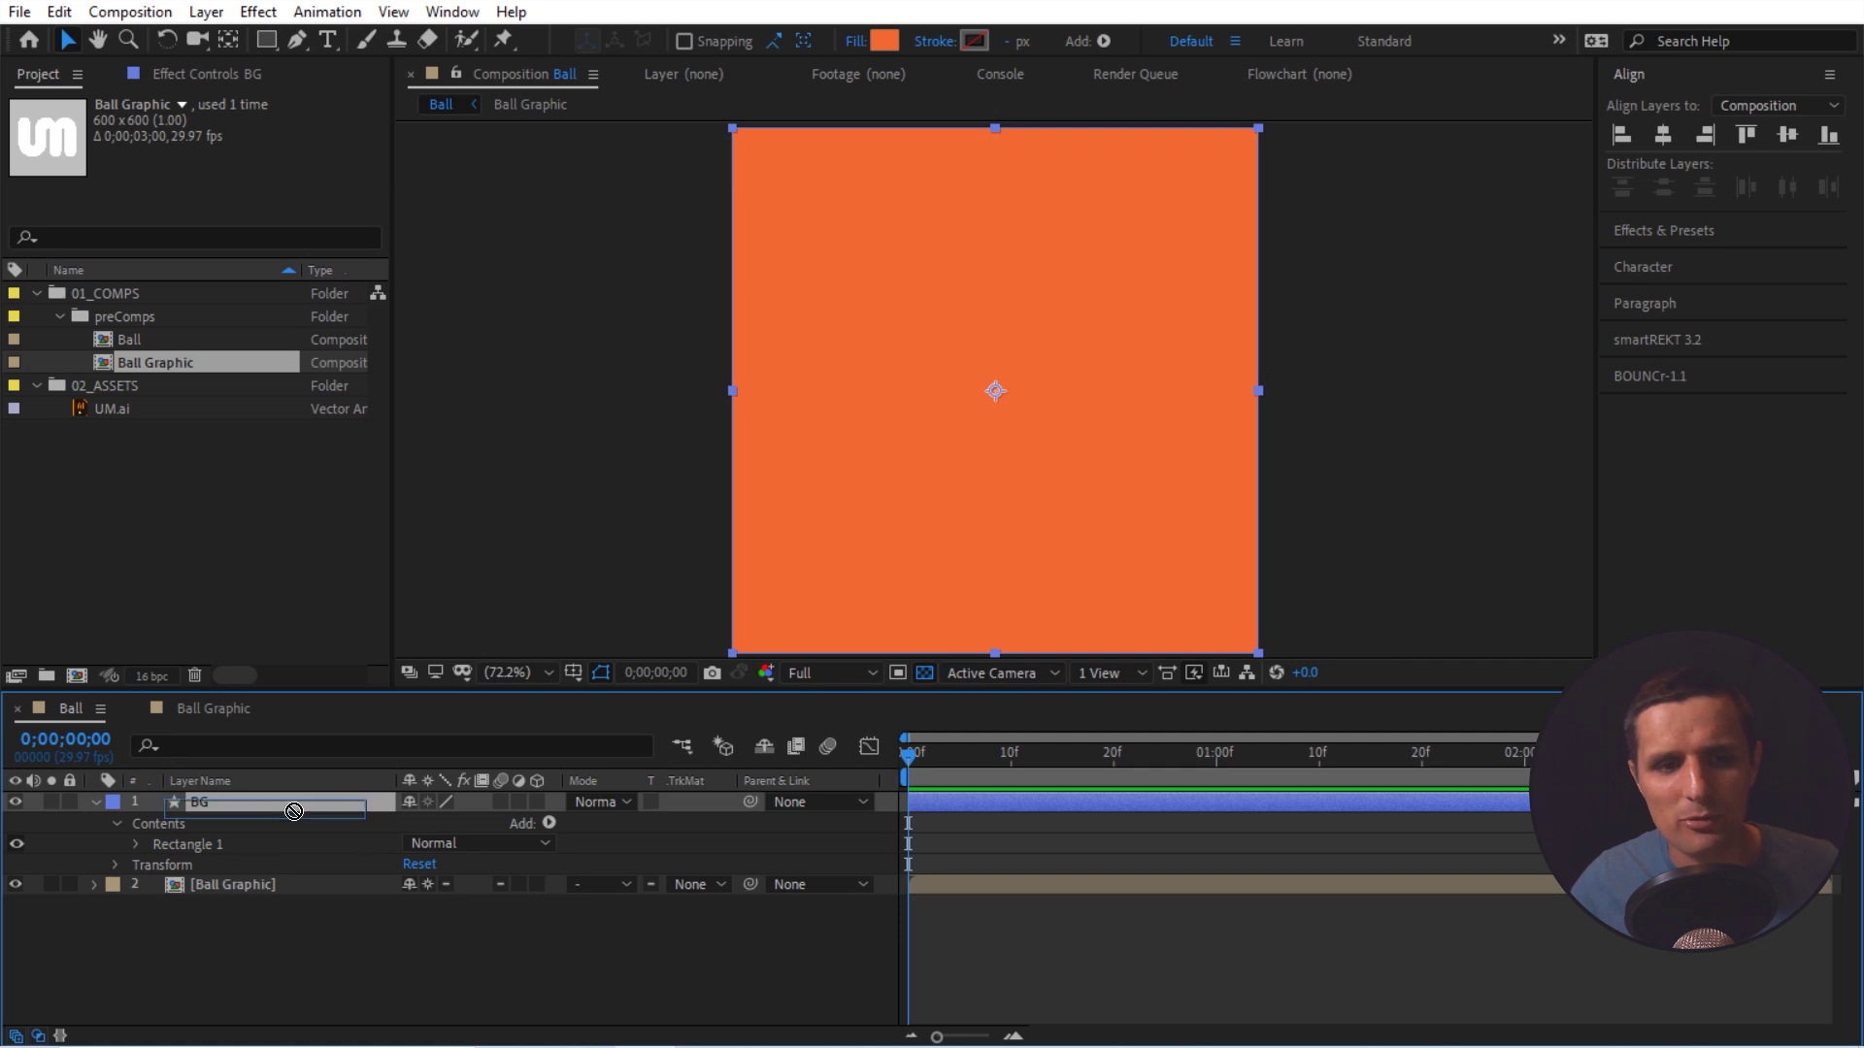
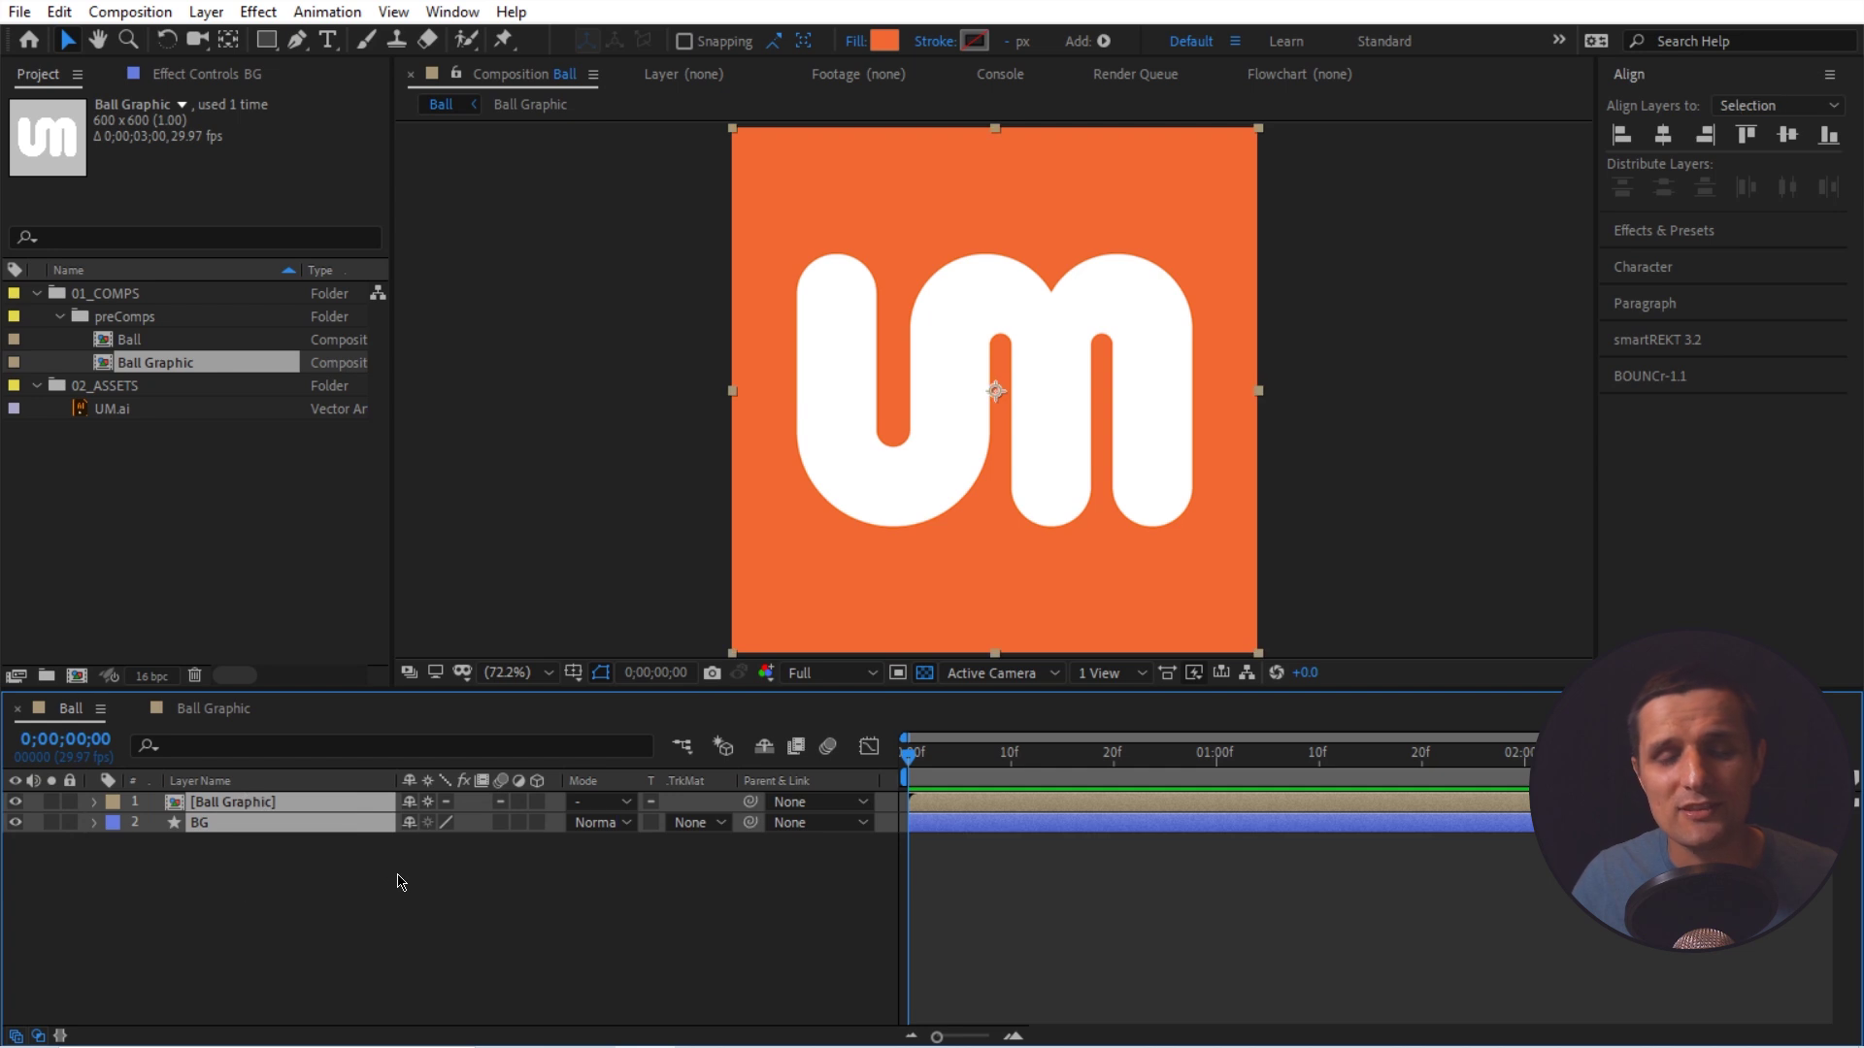
- Create a second composition-sized rectangle on its own shape layer above Ball Graphic and rename the layer Sphere
left_click(466, 909)
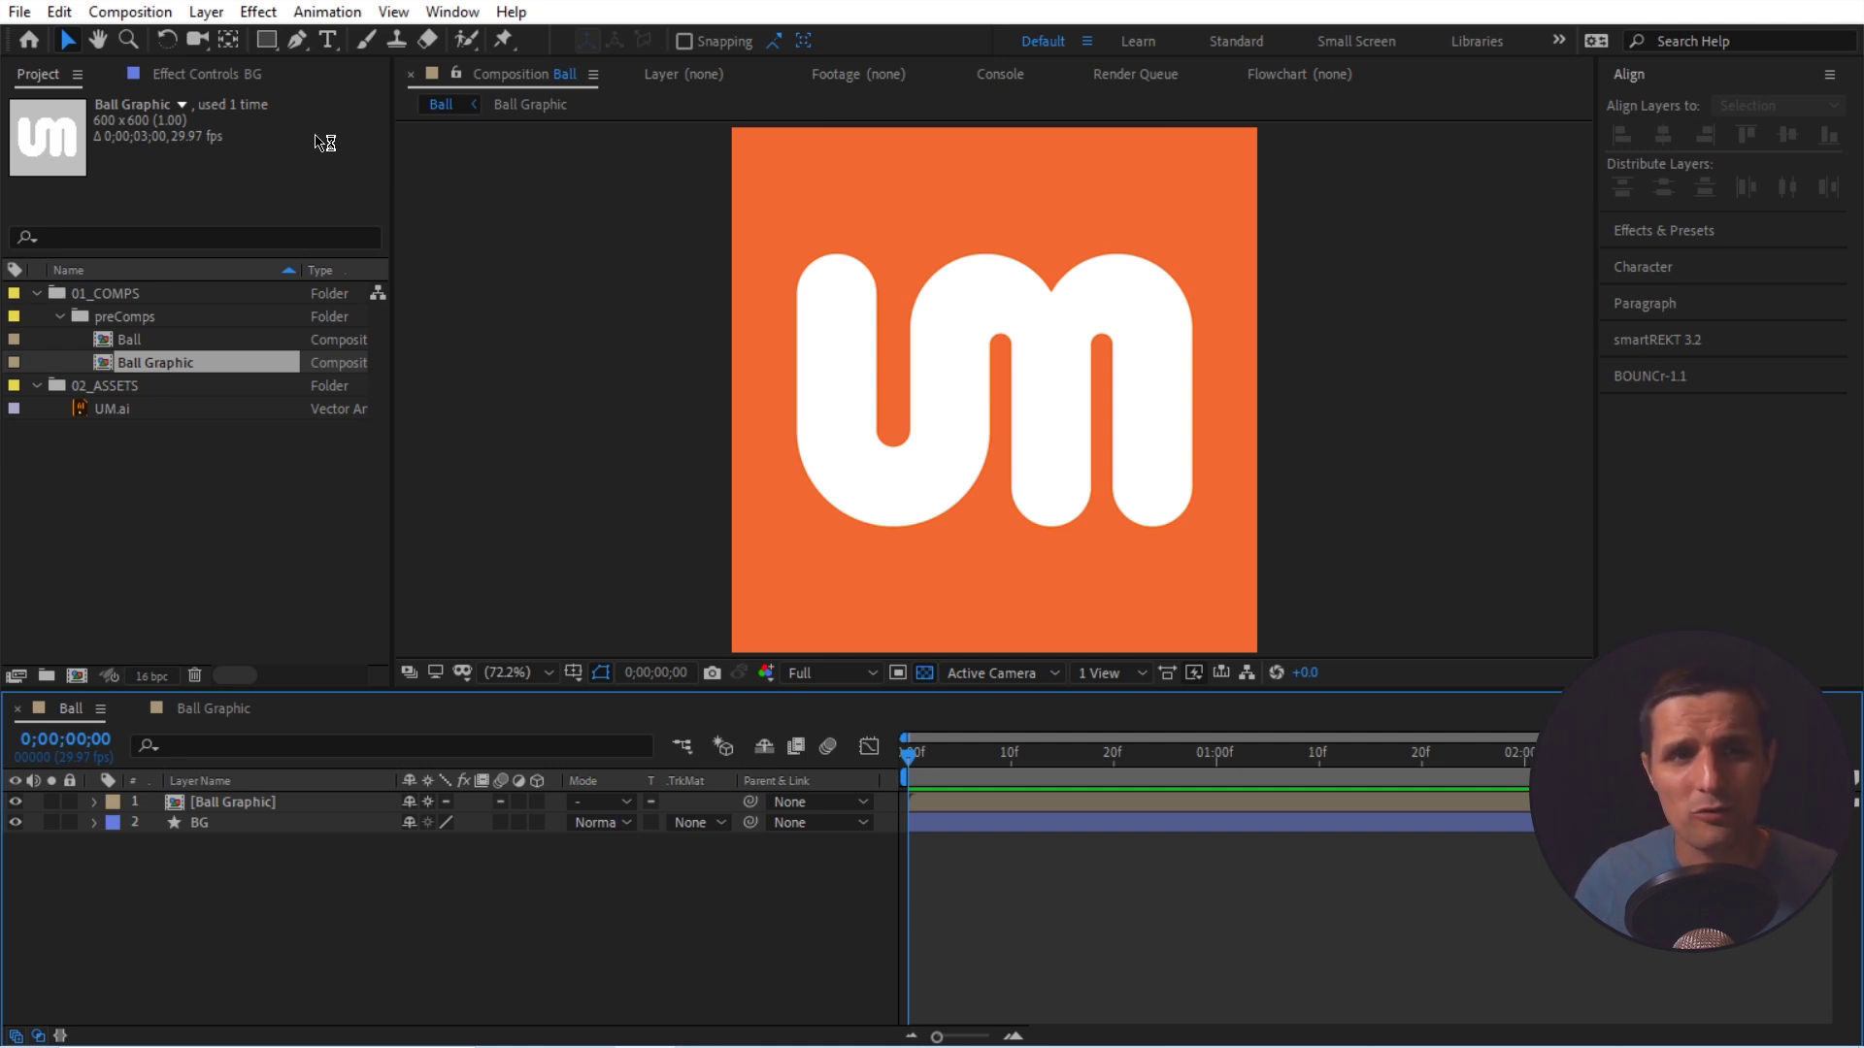
double_click(265, 40)
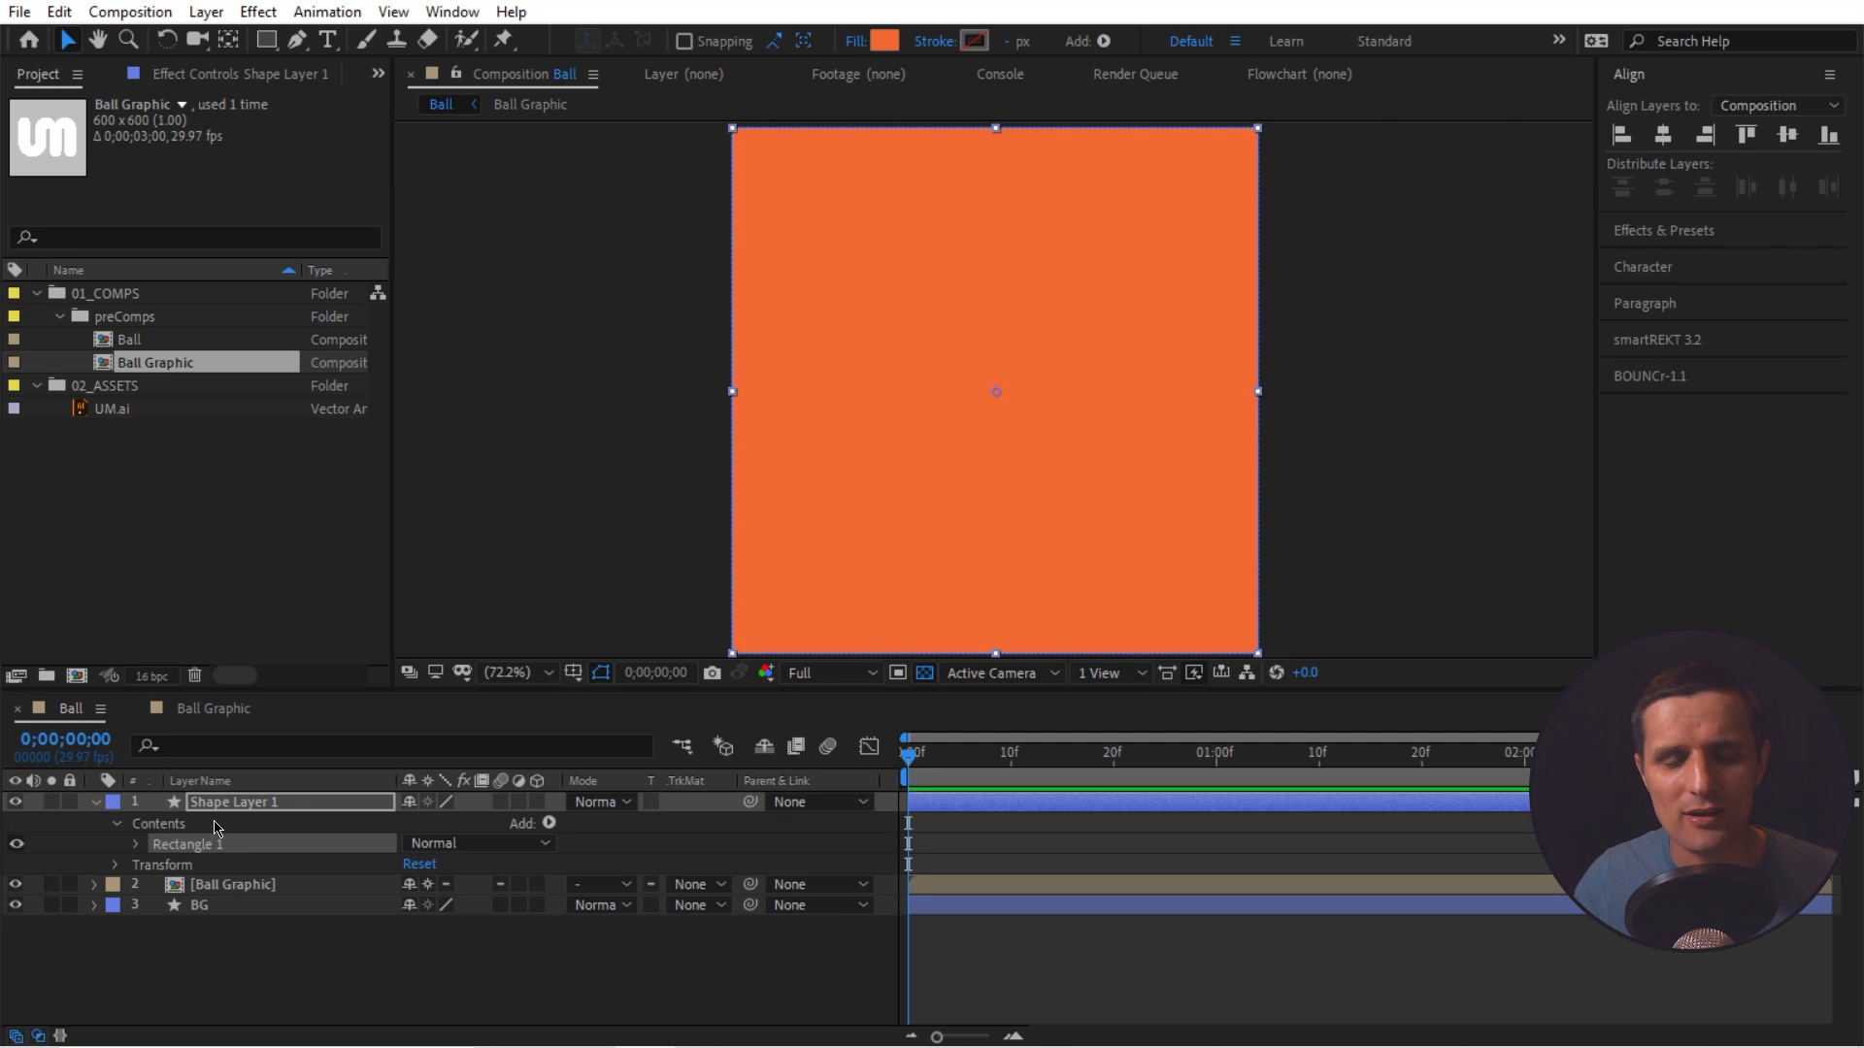
left_click(287, 811)
key("Return")
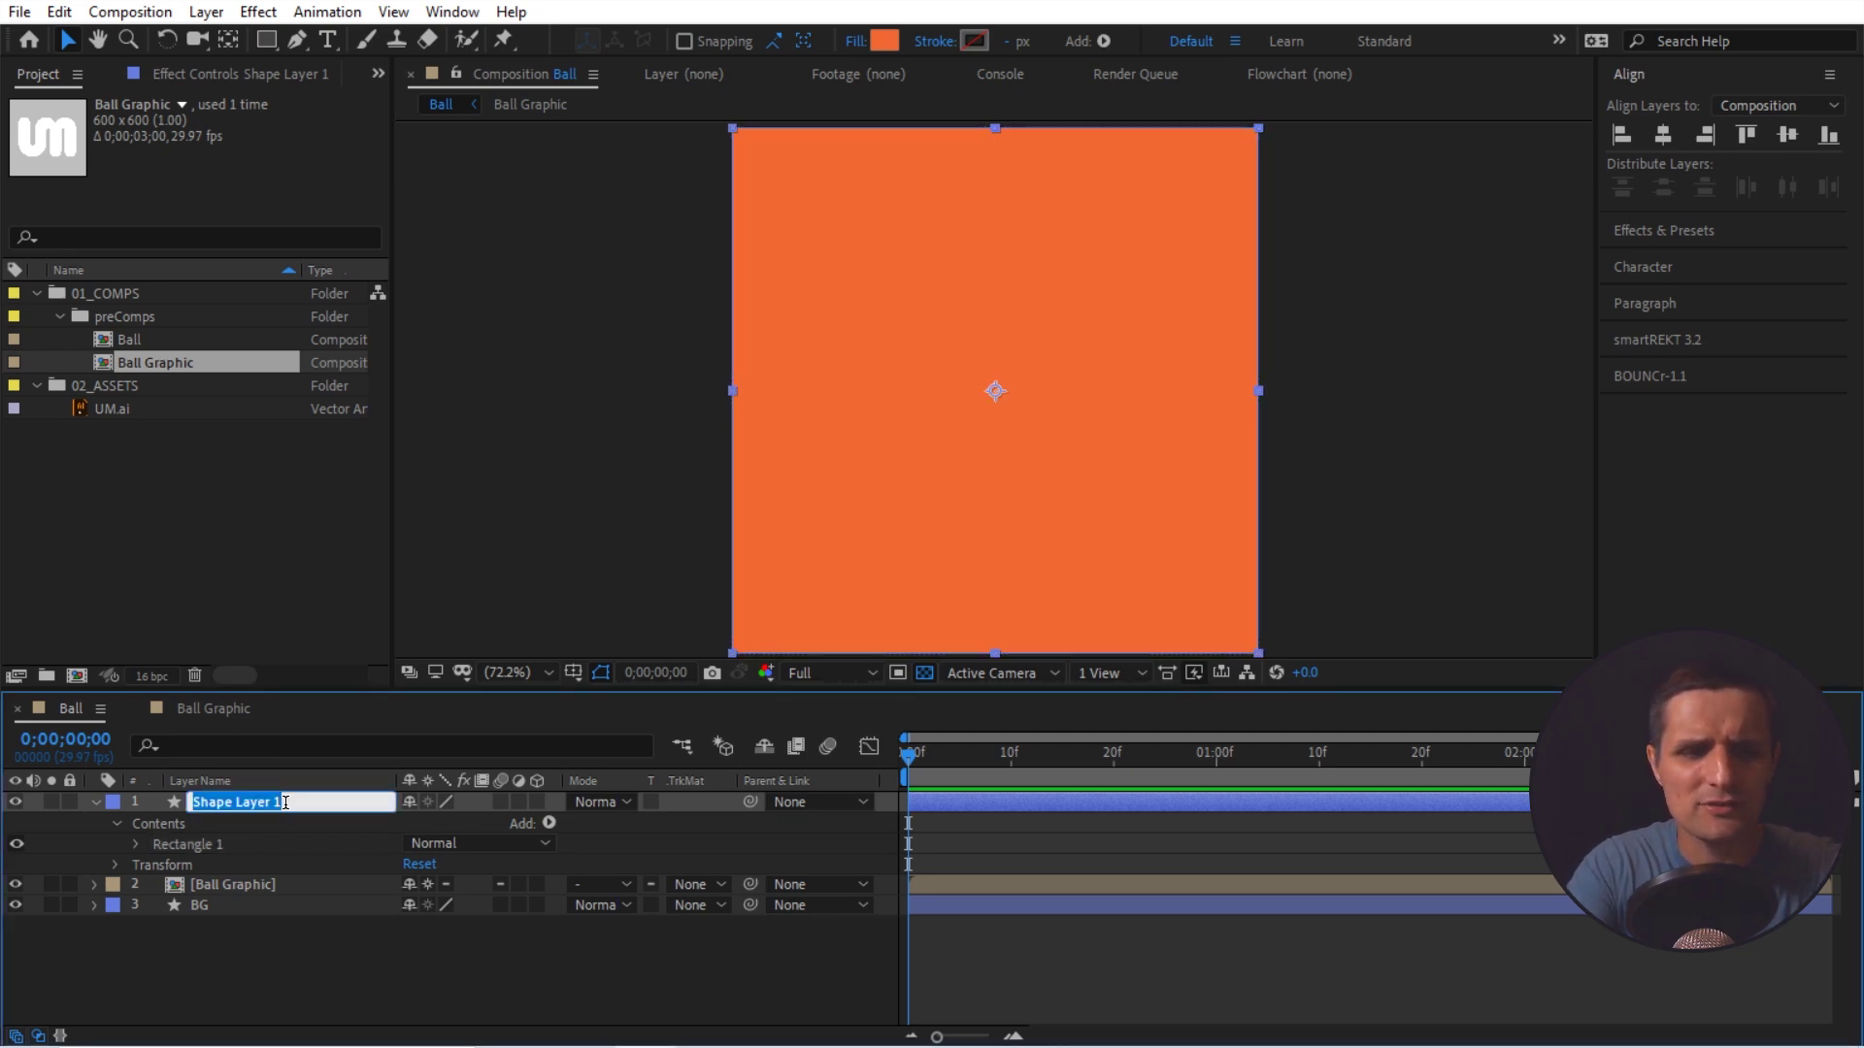
type("Sphere")
key("Return")
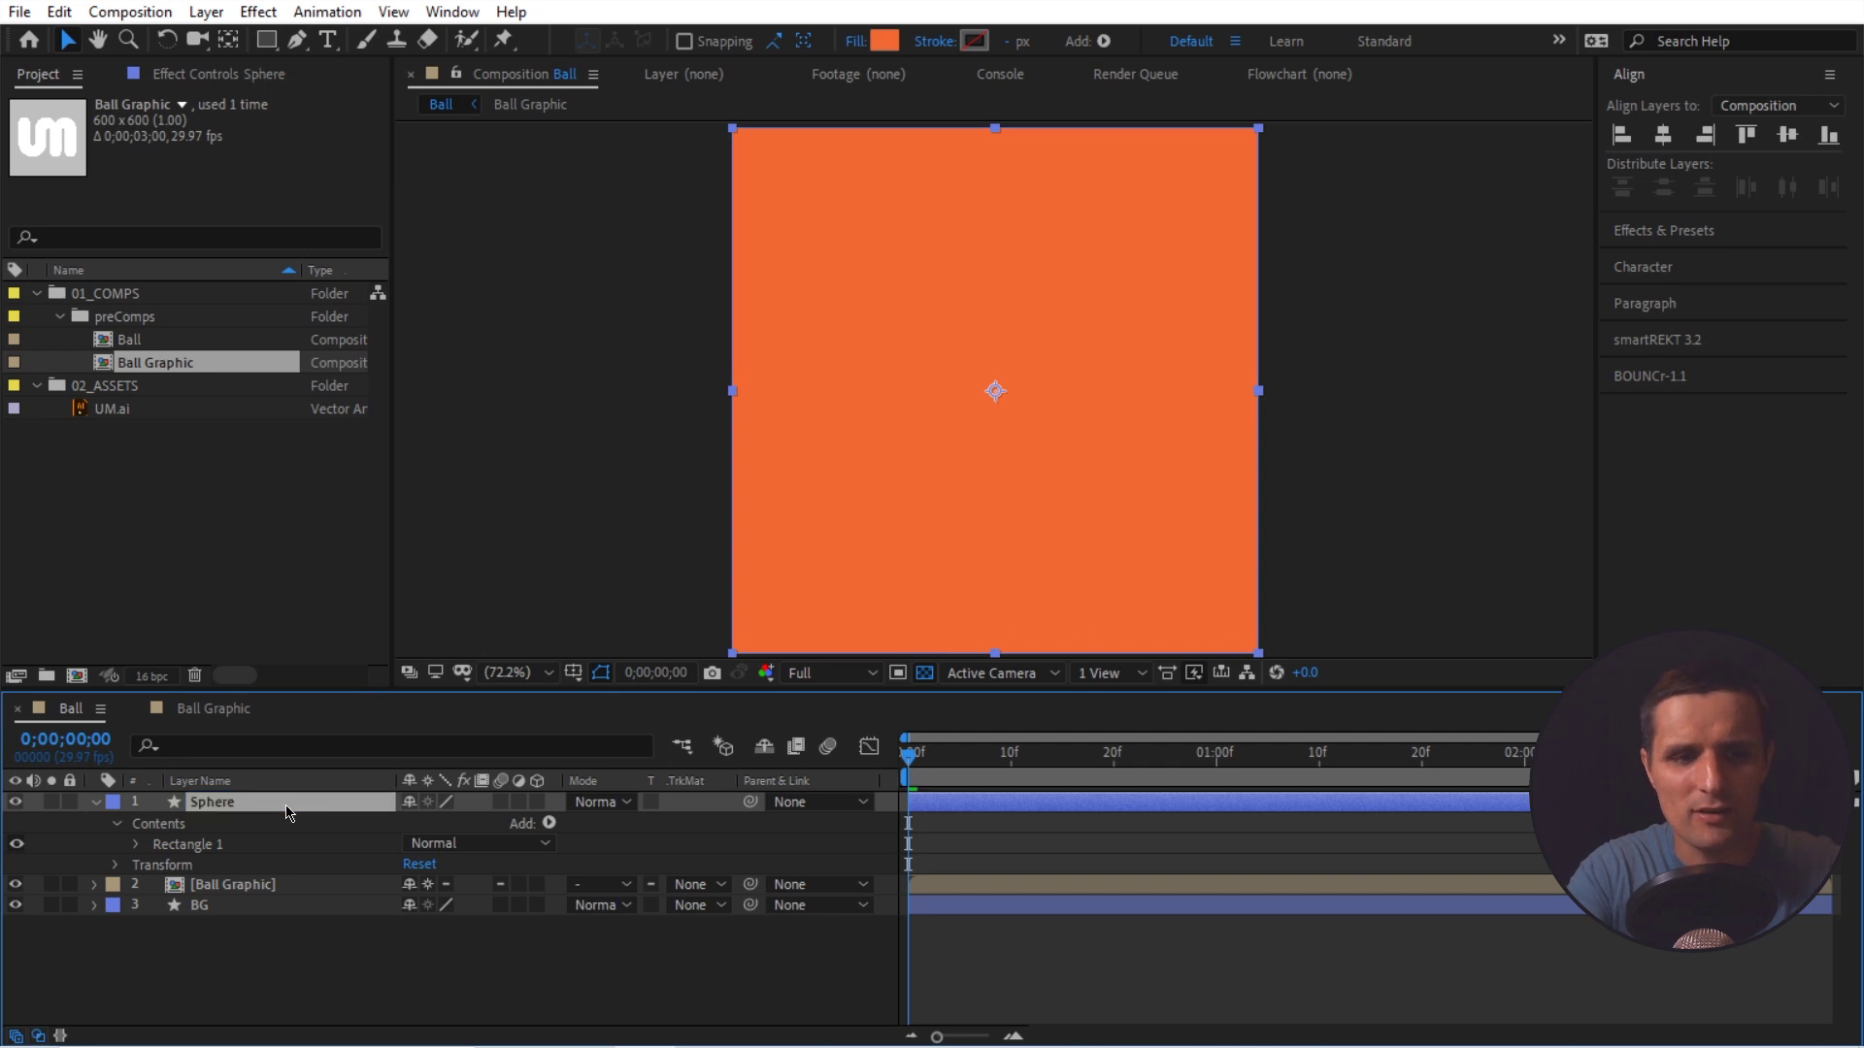
- Collapse the Sphere layer's properties and turn it into an adjustment layer
left_click(95, 801)
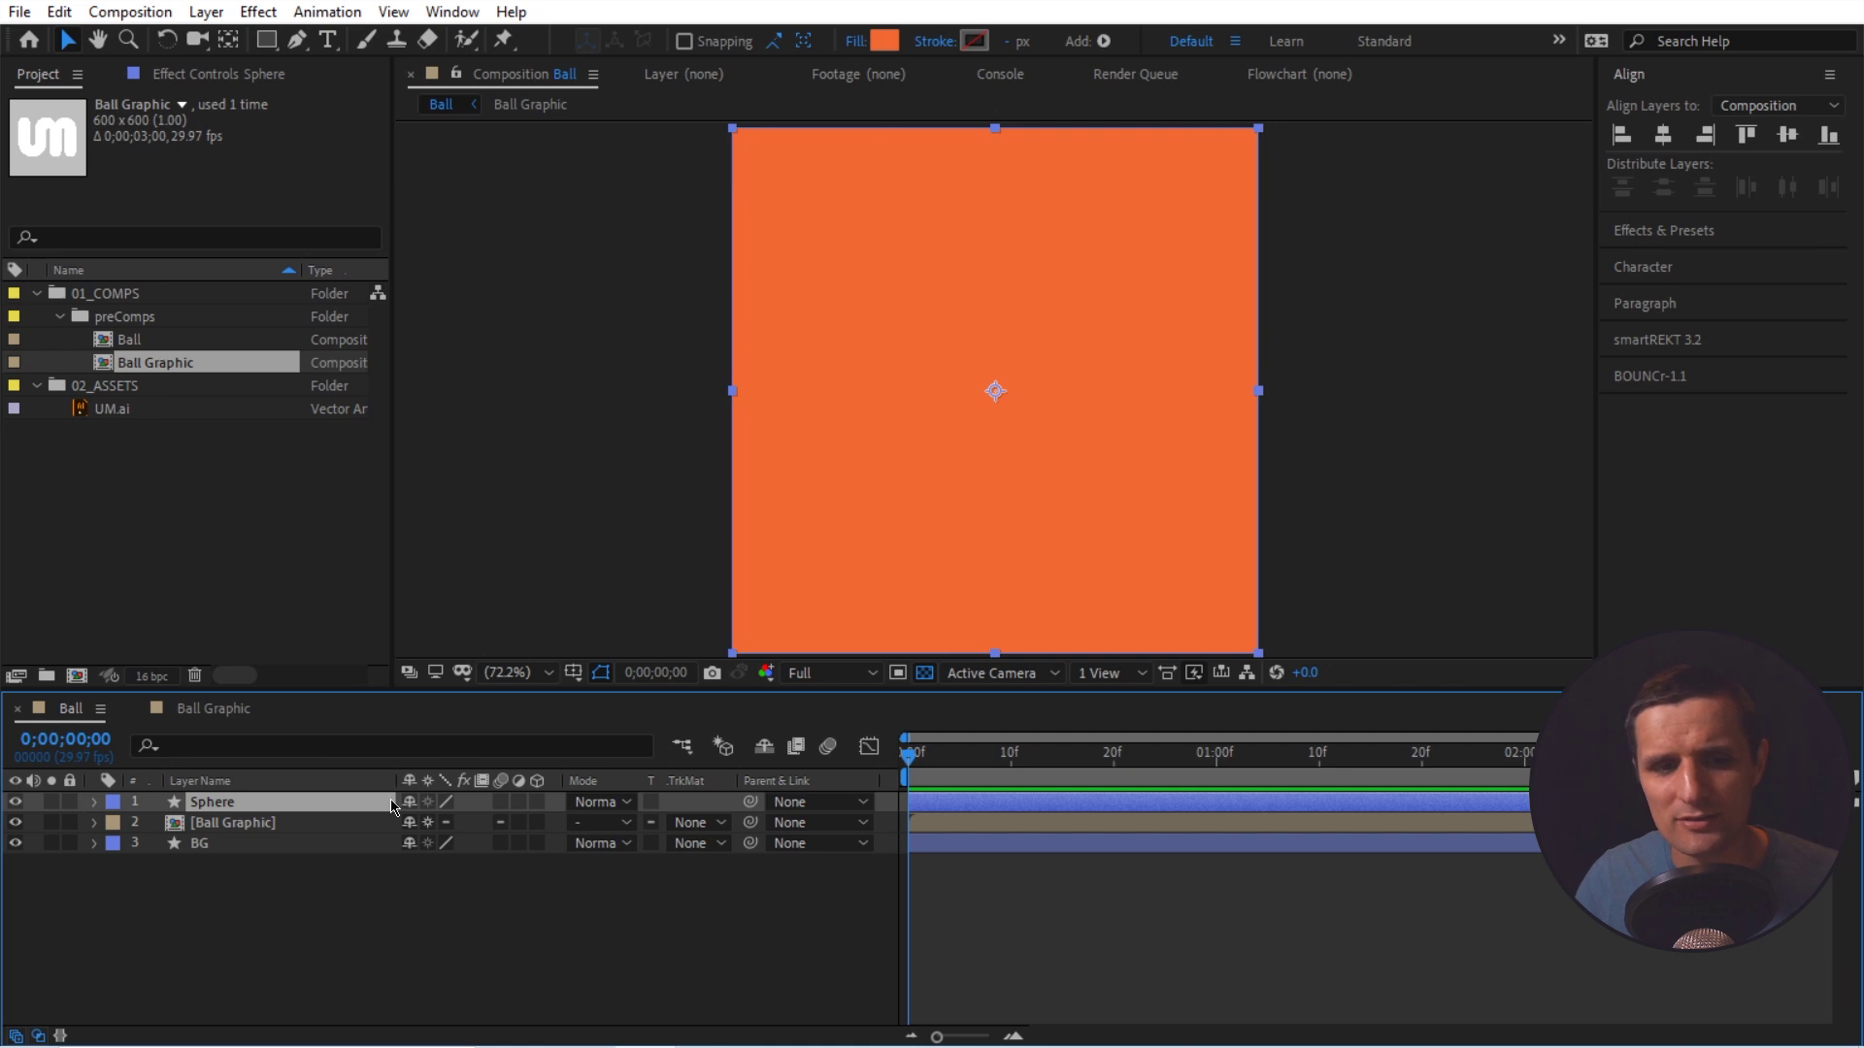
left_click(520, 802)
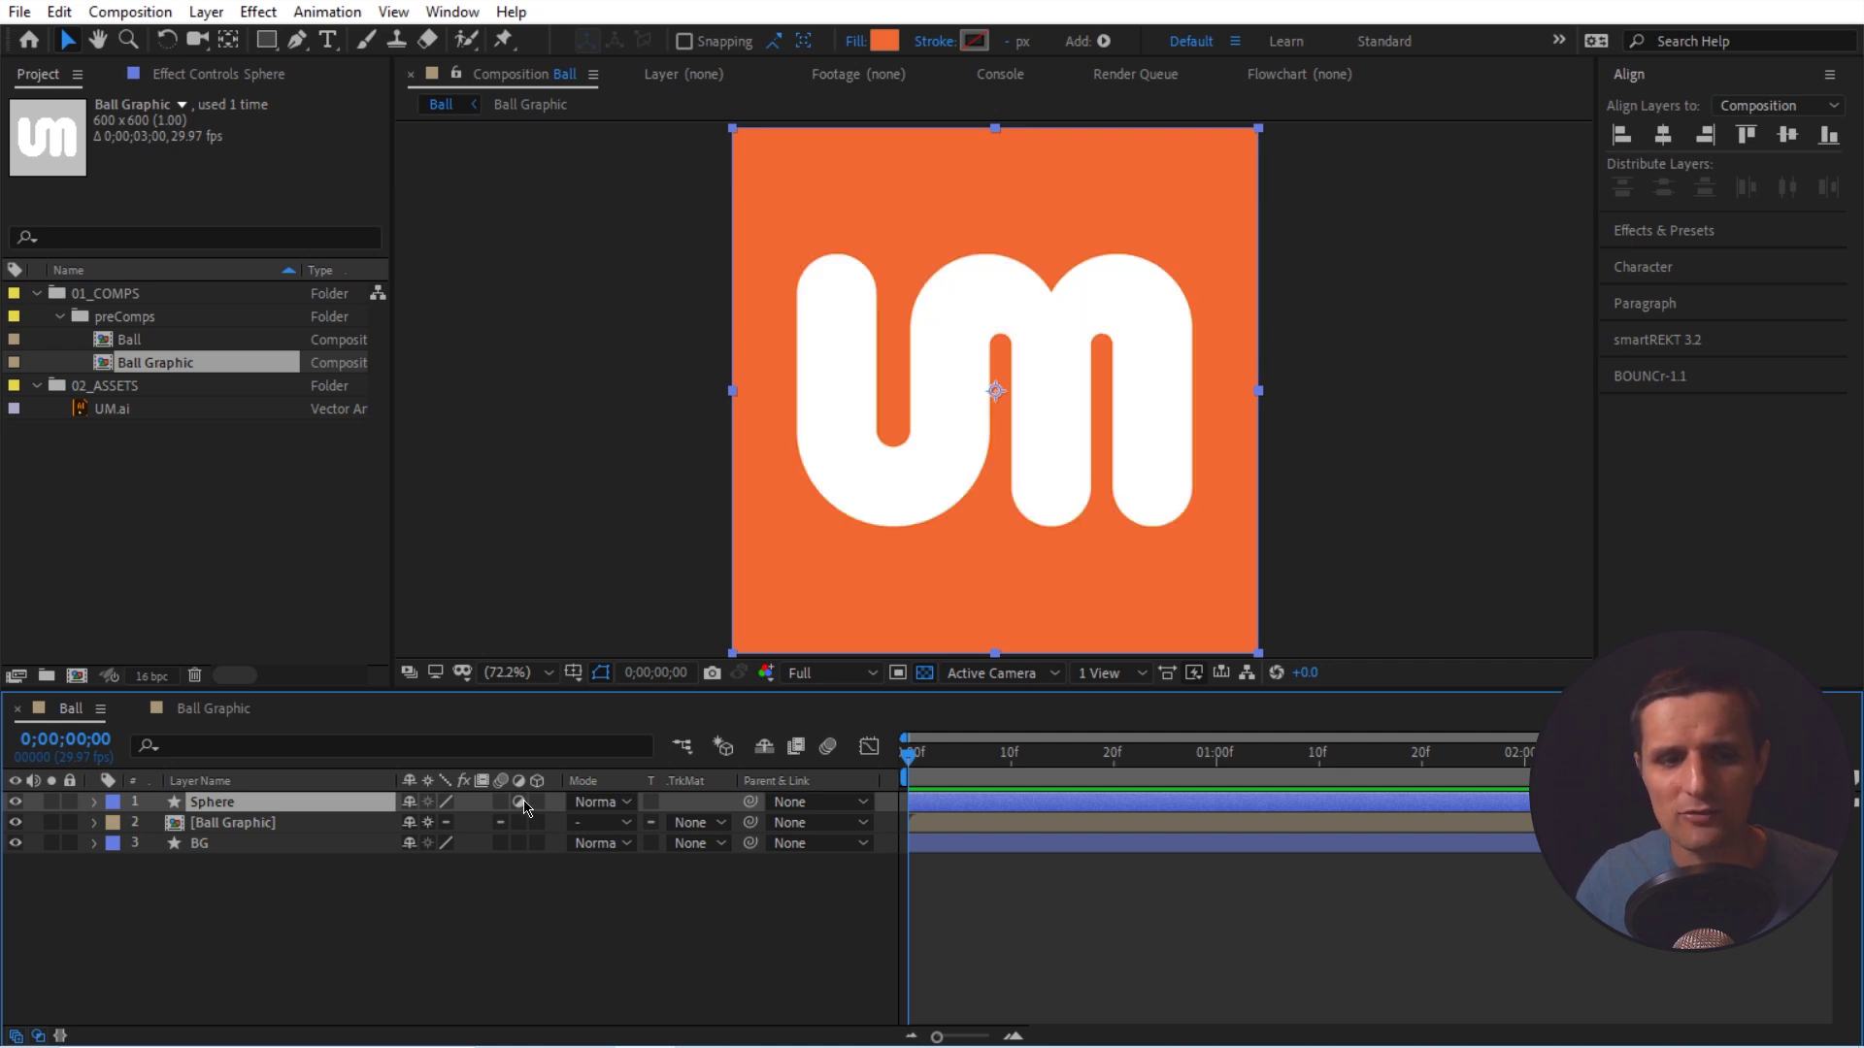
left_click(41, 1036)
left_click(39, 1036)
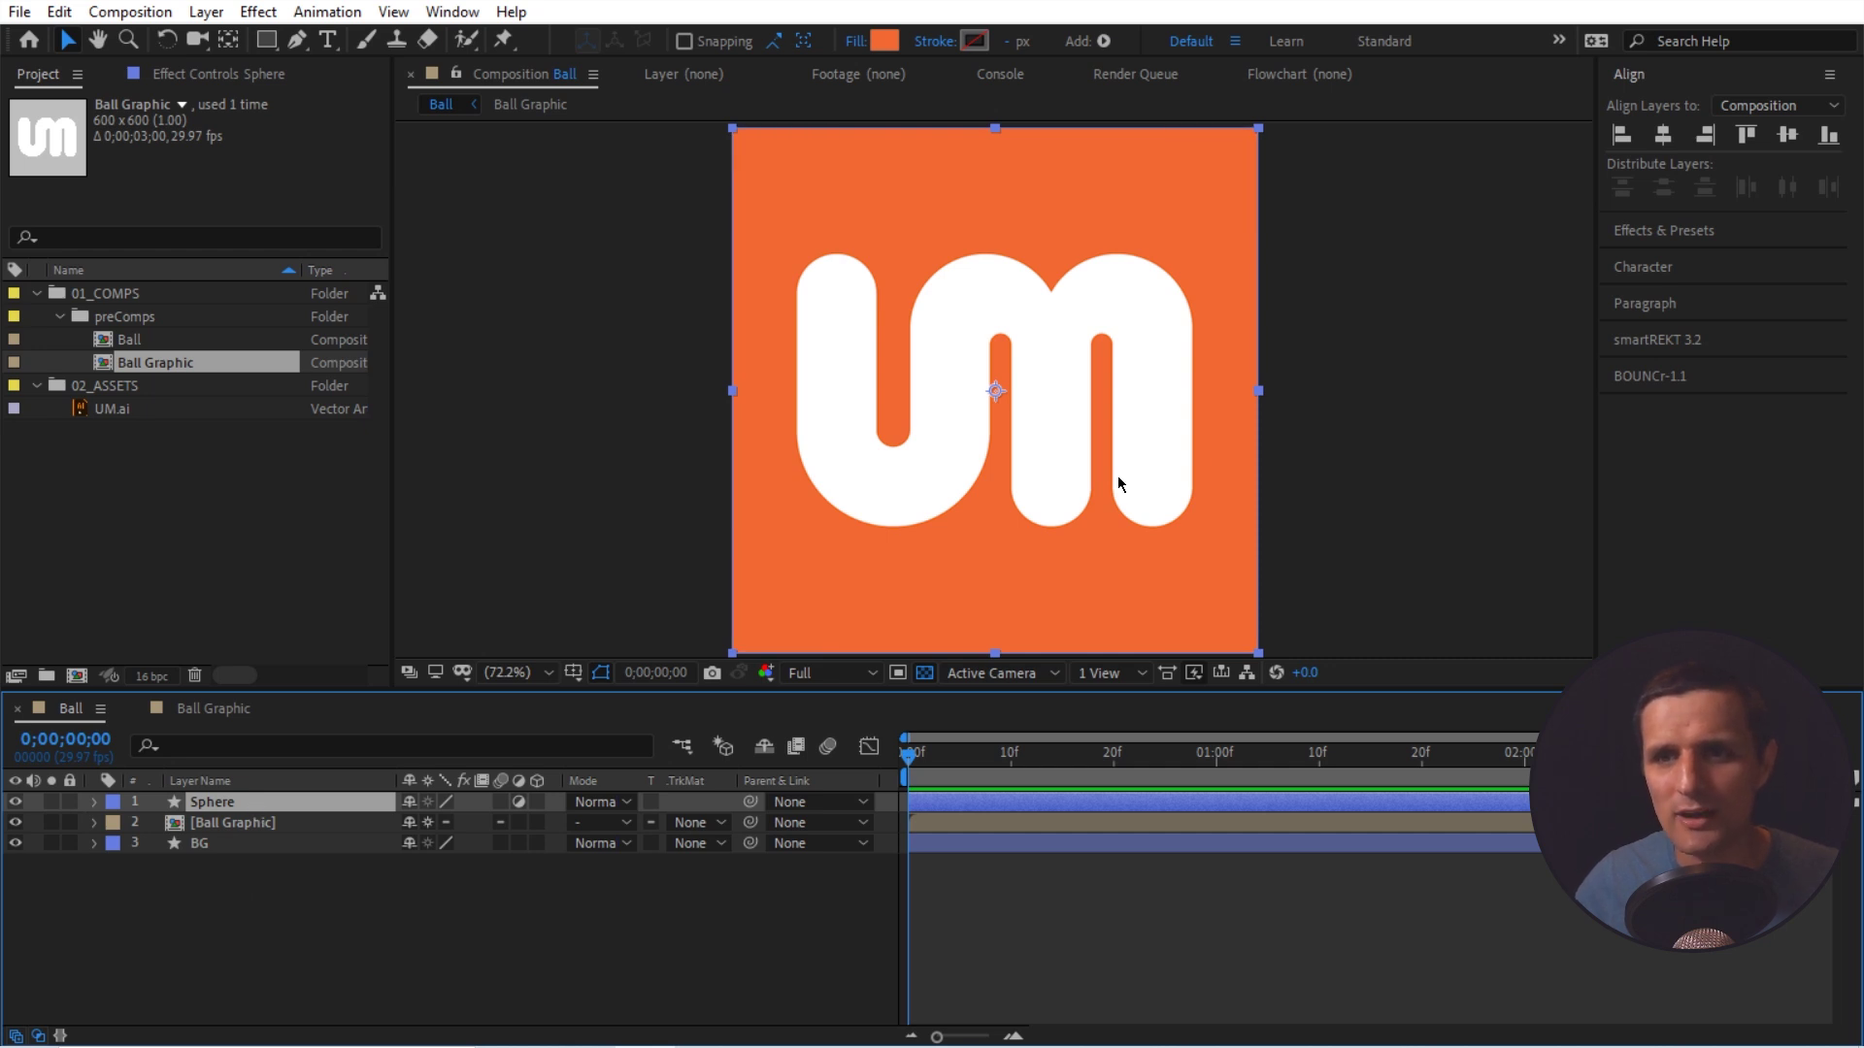
- Find the CC Sphere effect and apply it to the Sphere adjustment layer
left_click(1663, 230)
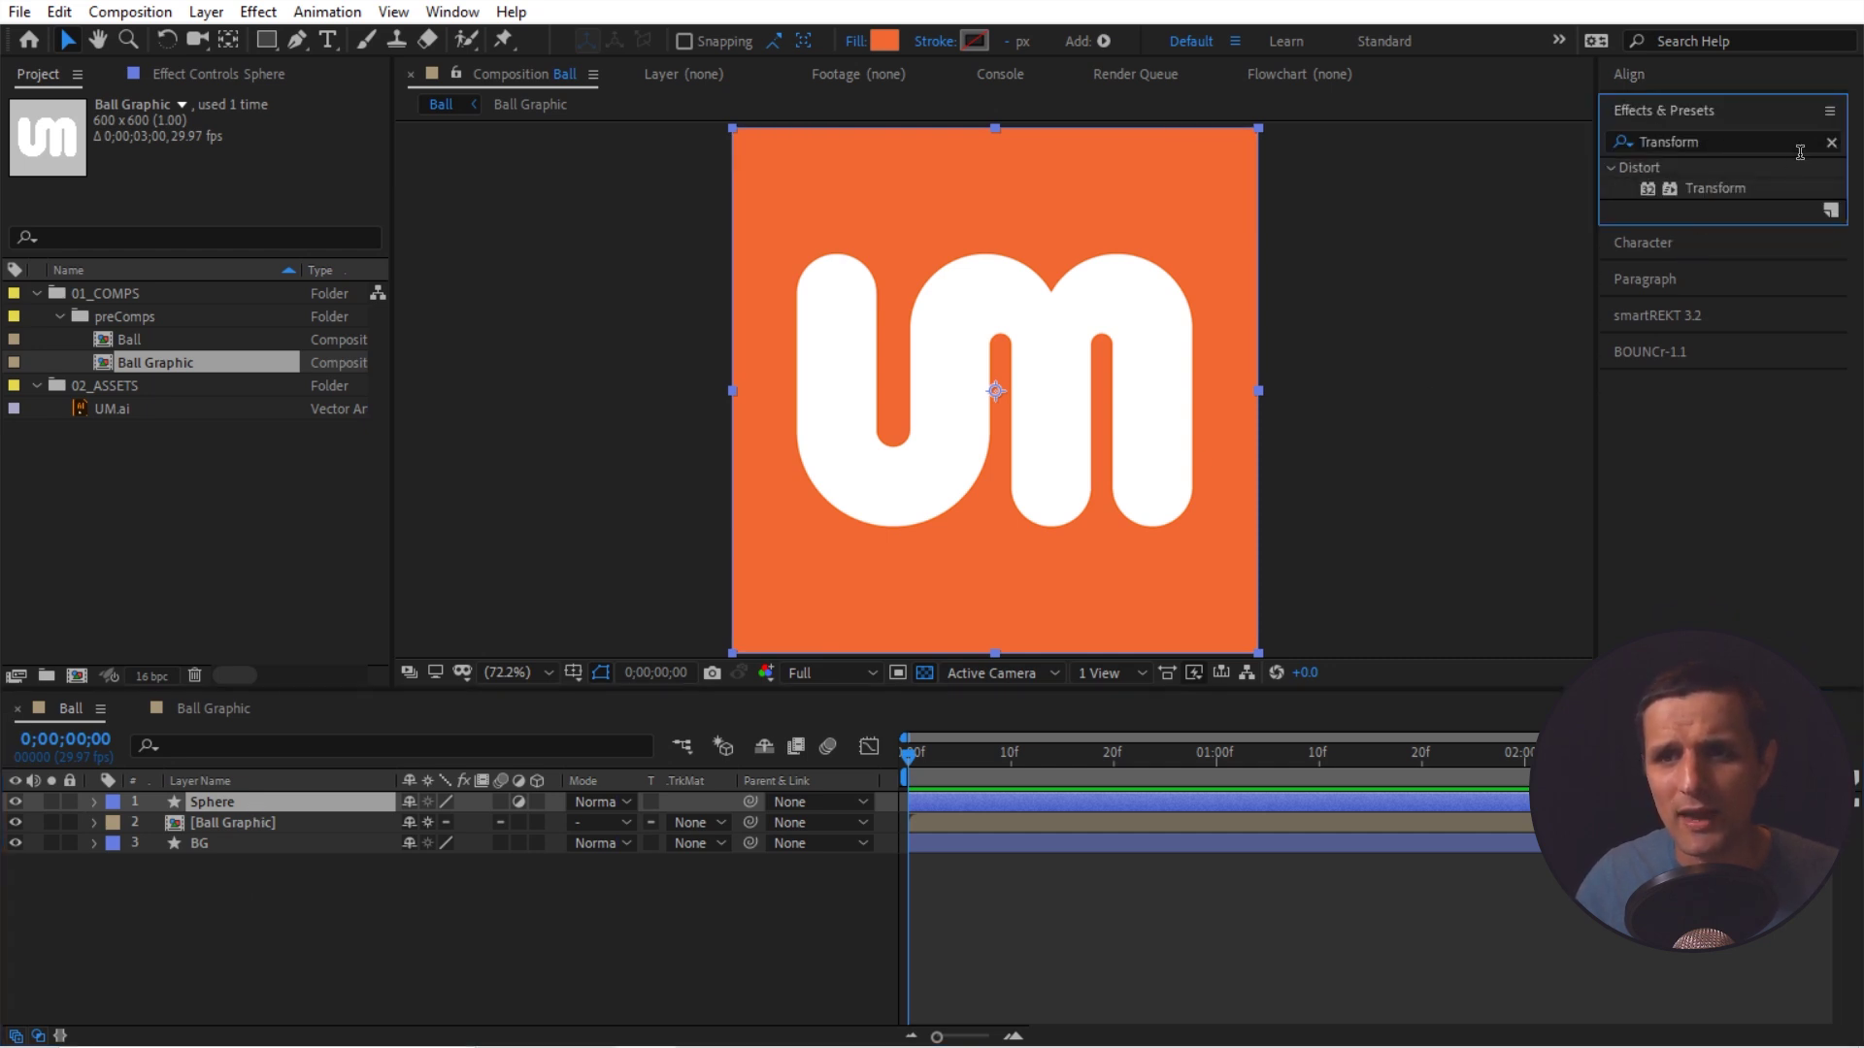
left_click(1831, 142)
left_click(1720, 142)
type("cc sphere")
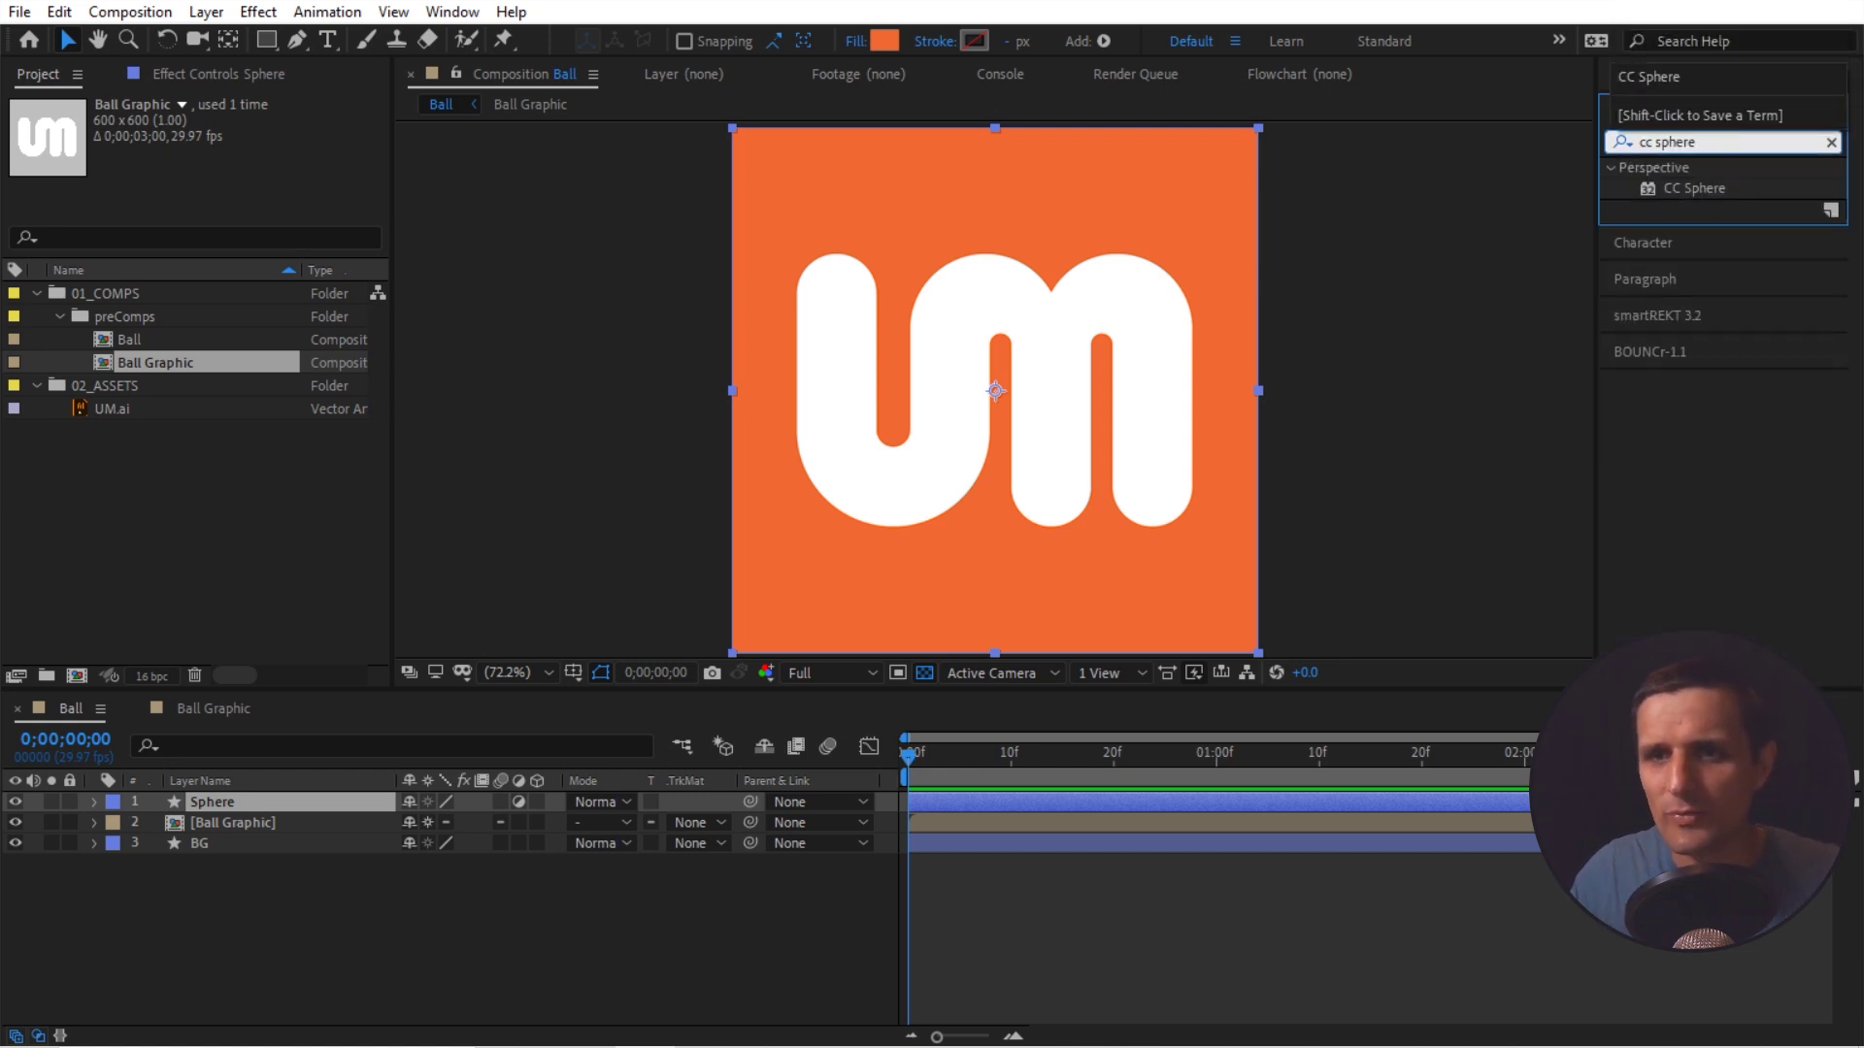
left_click(1711, 189)
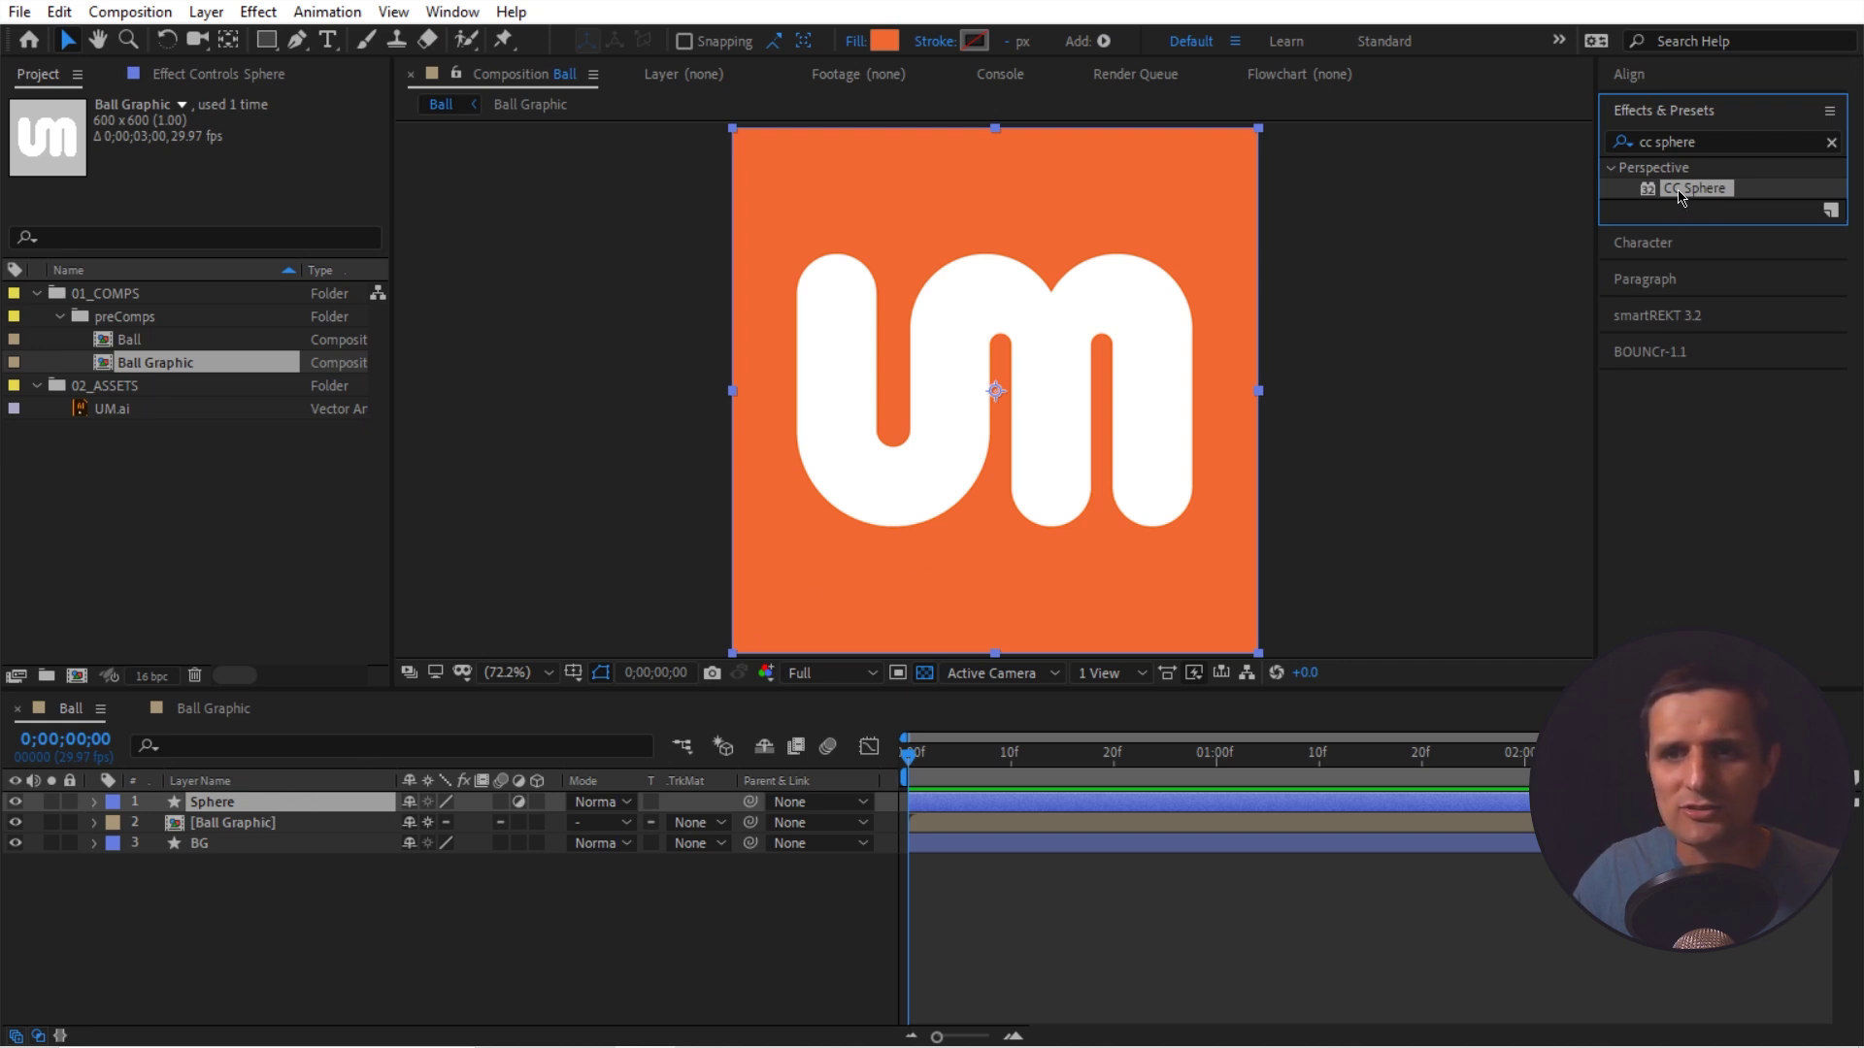
left_click_drag(1682, 194, 252, 801)
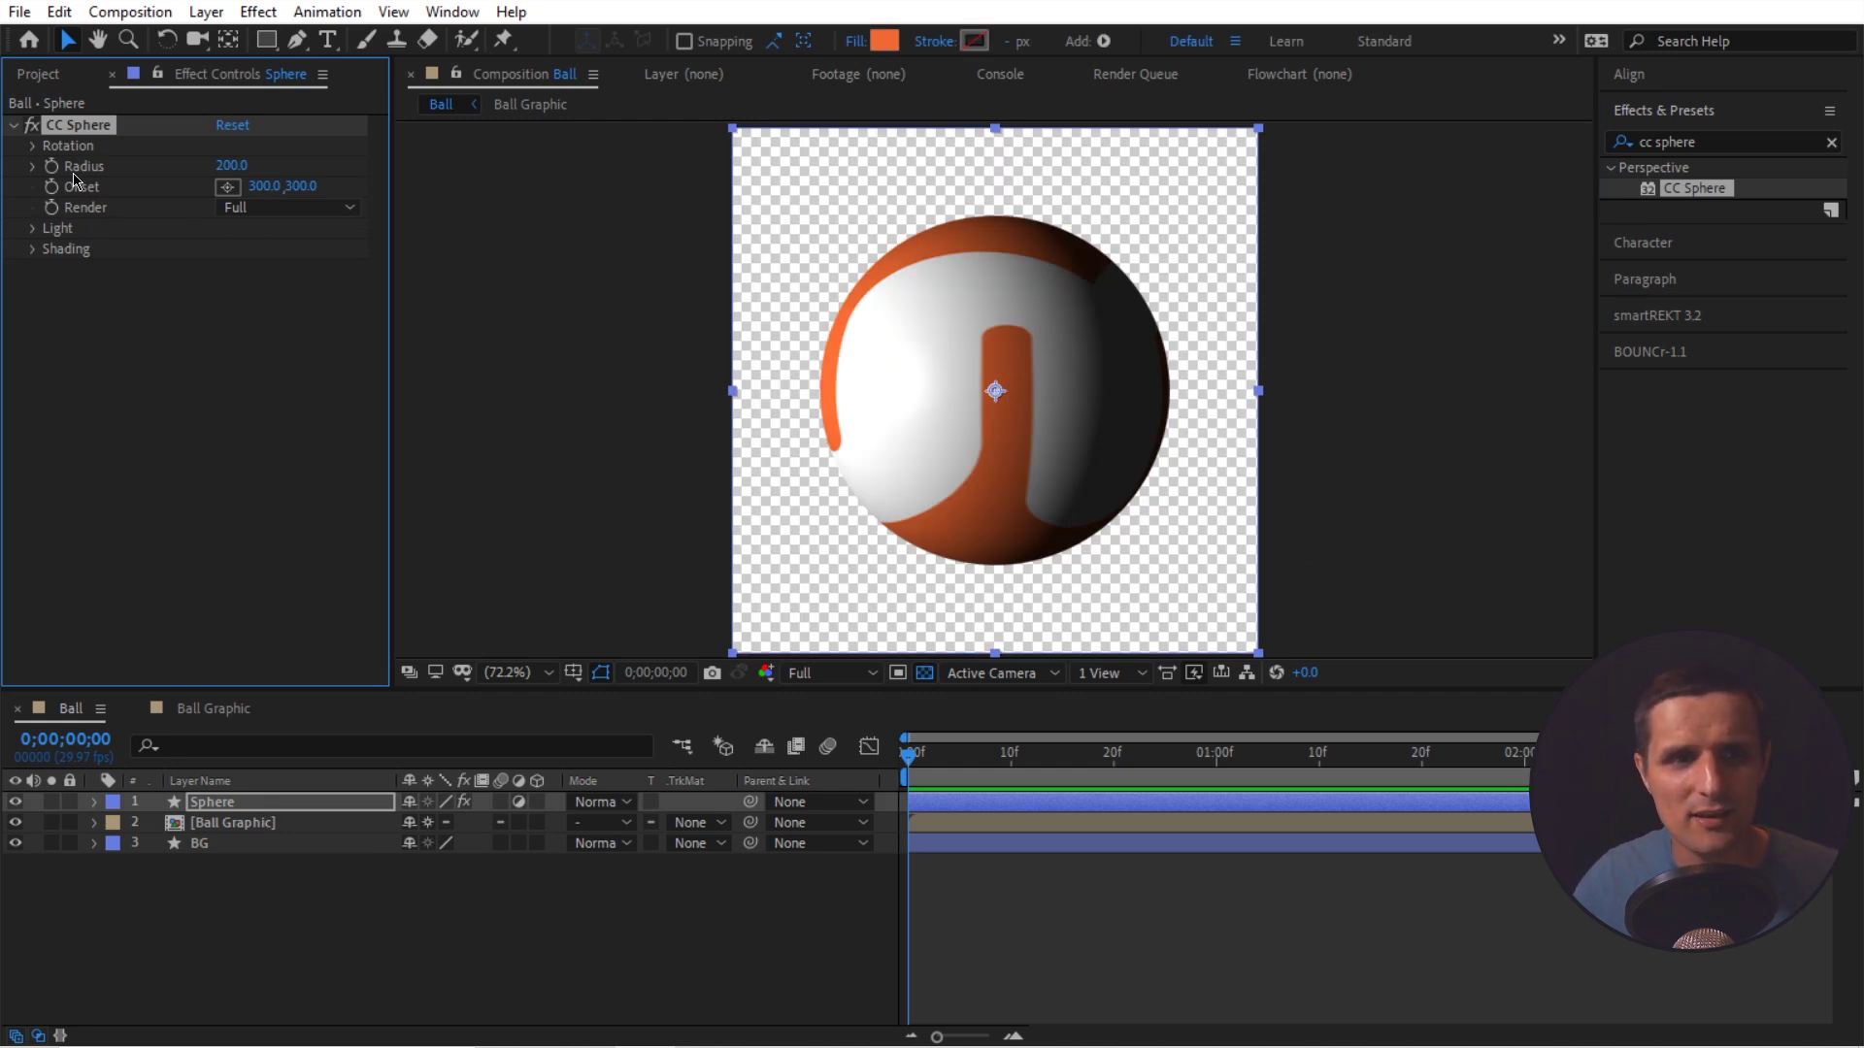
- Set the CC Sphere radius to 300 on the Sphere layer
left_click_drag(233, 167, 273, 168)
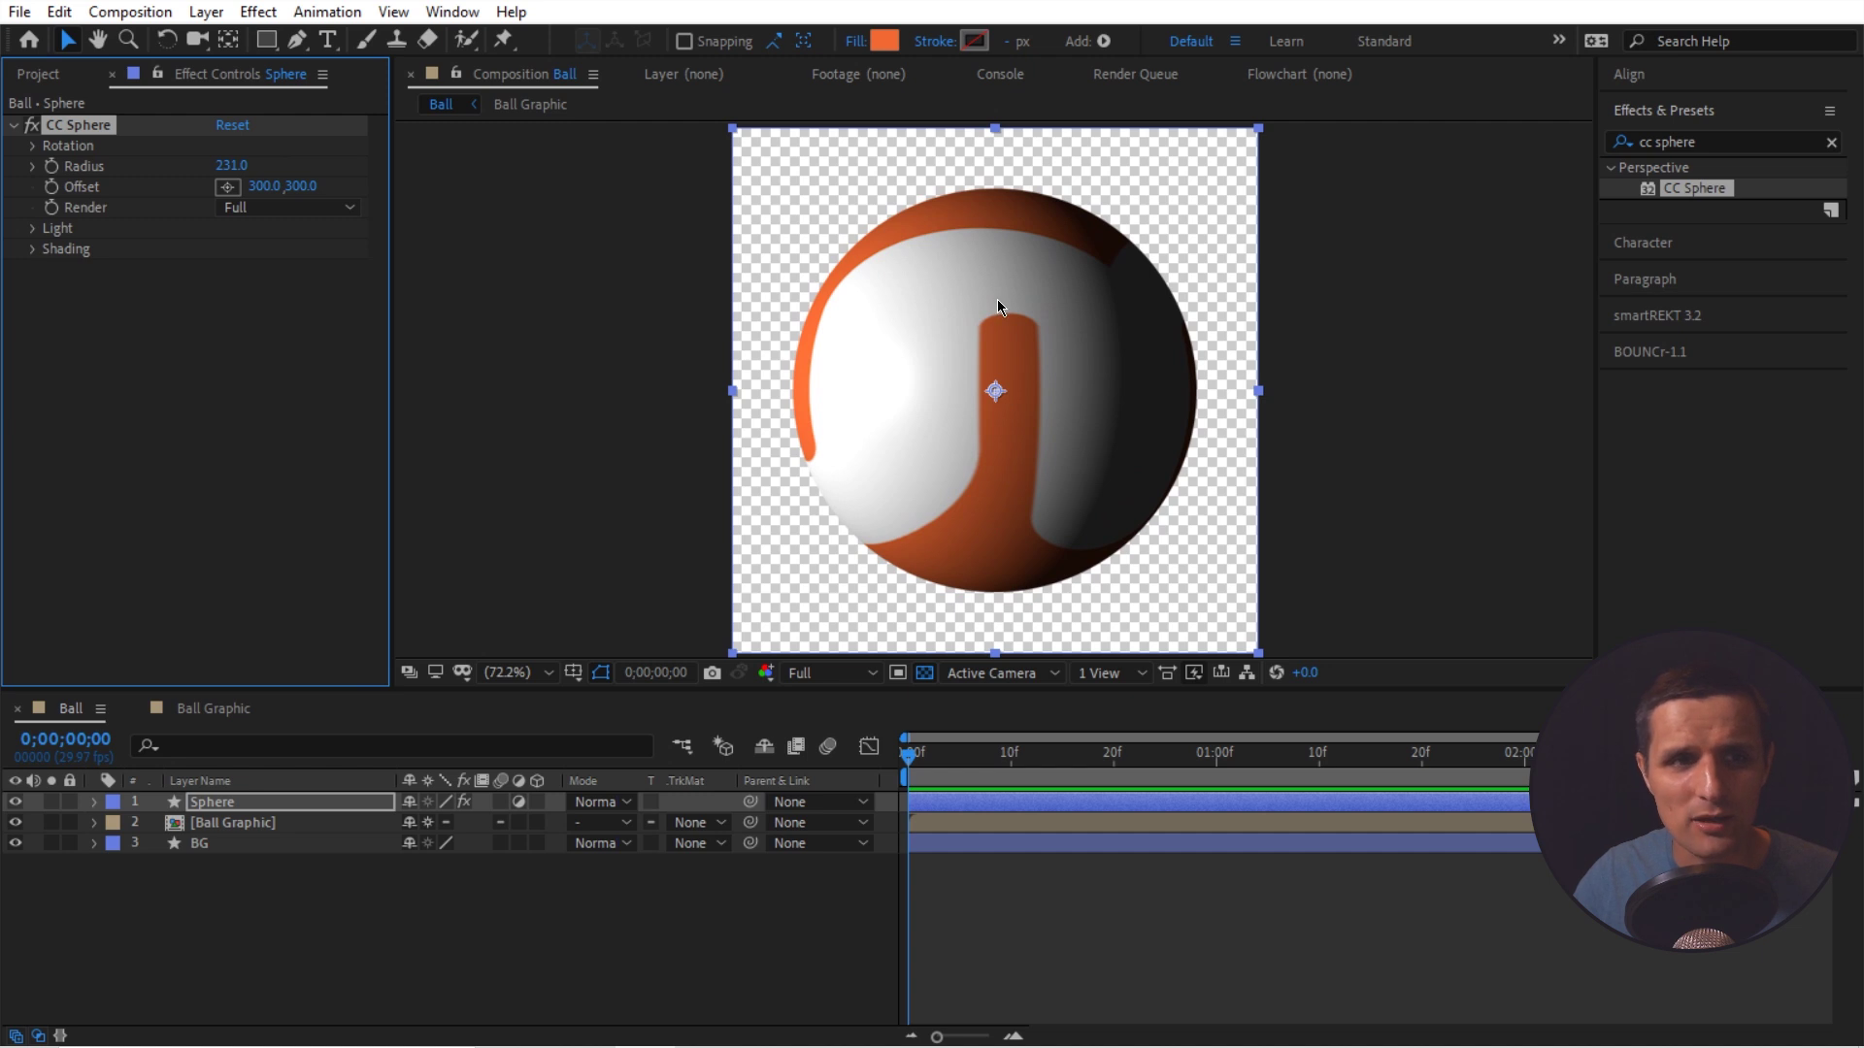
left_click(232, 166)
type("300")
key("Return")
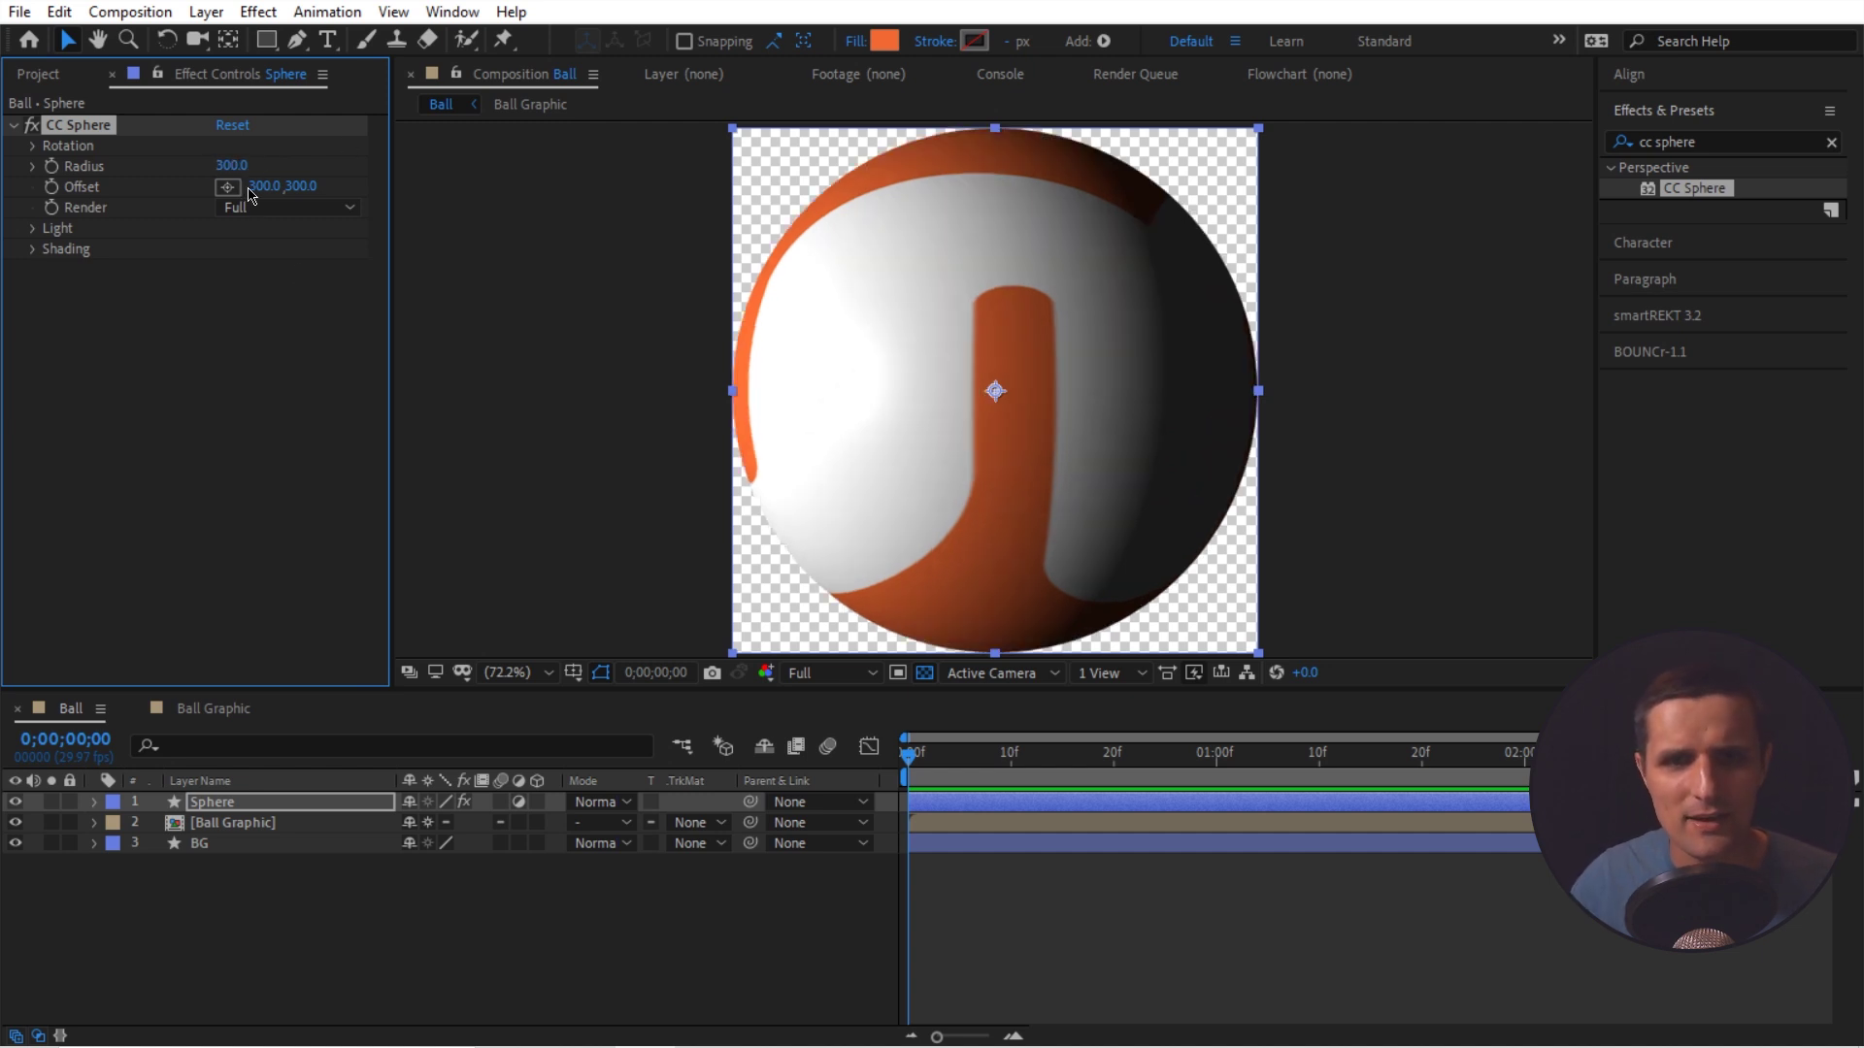
- Try scaling the Ball Graphic layer non-uniformly to 31% wide and 62% high, and undo the scale changes
left_click(248, 825)
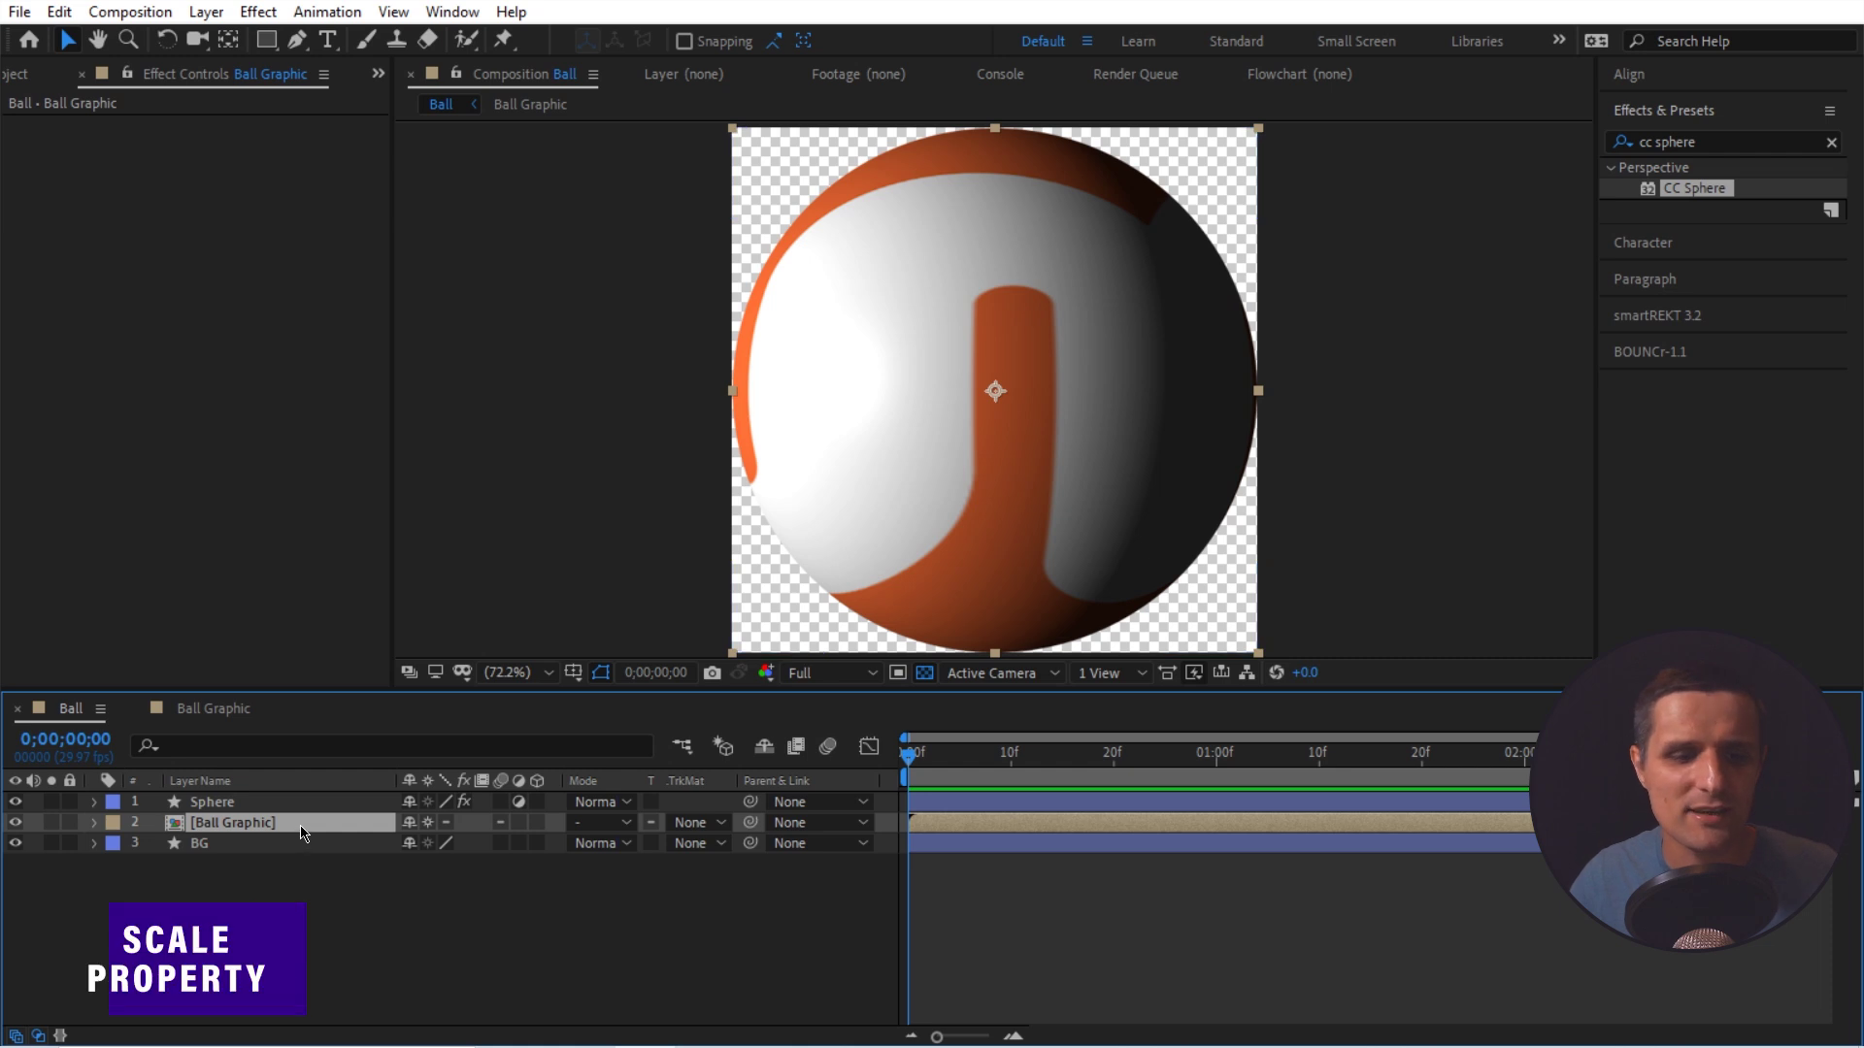
key("s")
left_click(408, 842)
mouse_move(433, 843)
left_mouse_down()
mouse_move(389, 849)
mouse_move(457, 844)
mouse_move(430, 845)
left_mouse_up()
key("ctrl+z")
key("ctrl+z")
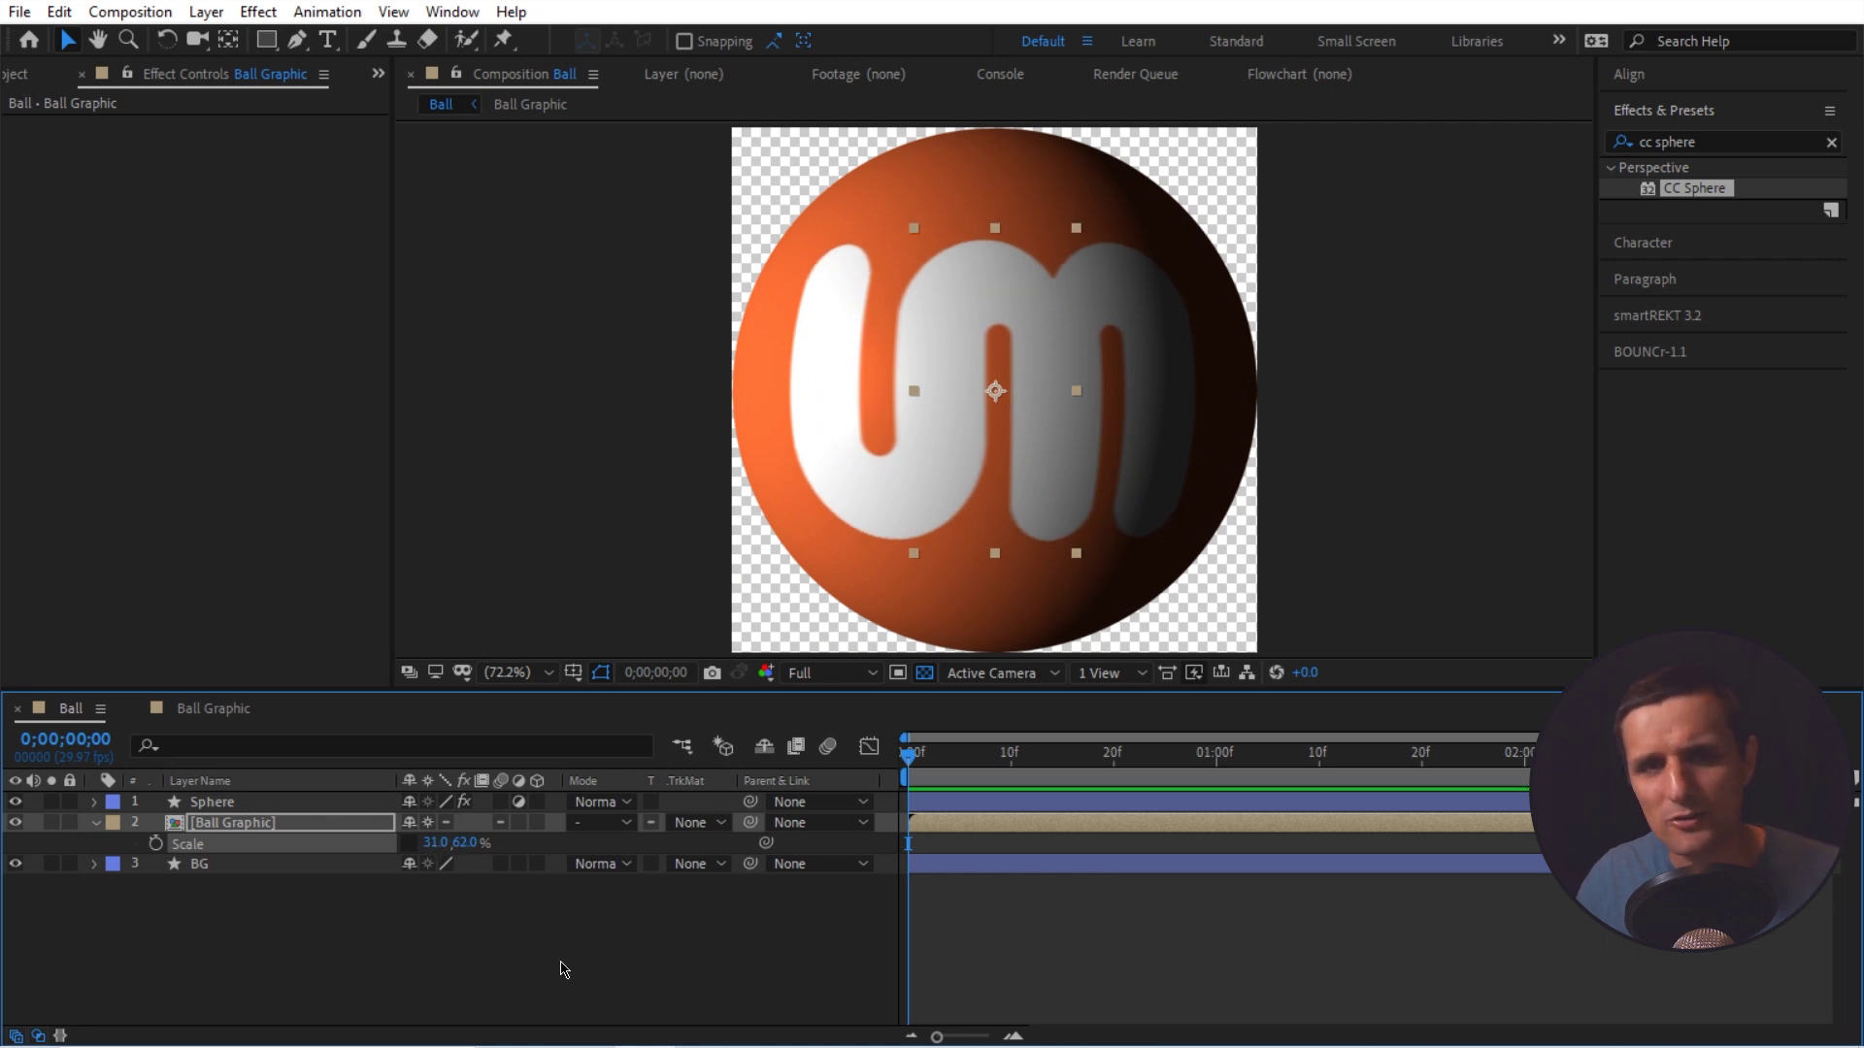
key("ctrl+z")
key("ctrl+z")
key("ctrl+z")
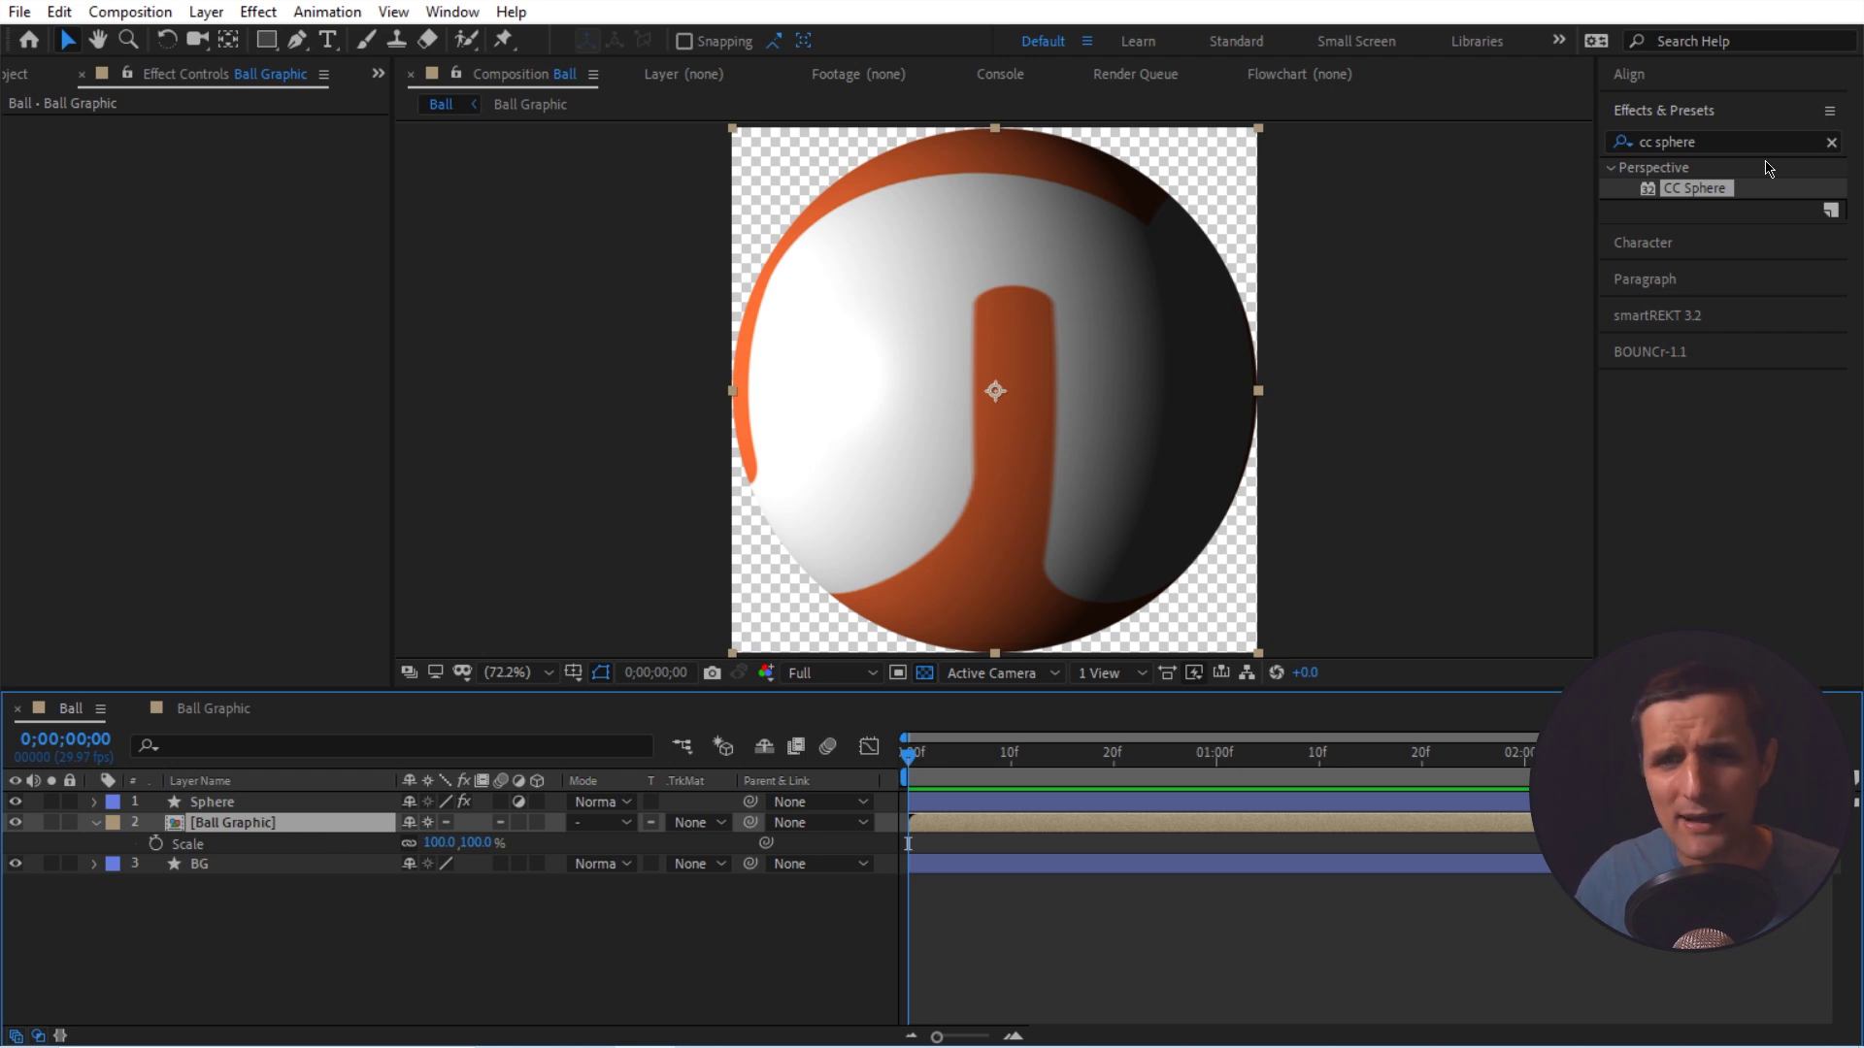
- Apply the Transform effect to the Ball Graphic layer and expand the layer's own transform properties
left_click(1832, 143)
type("tran")
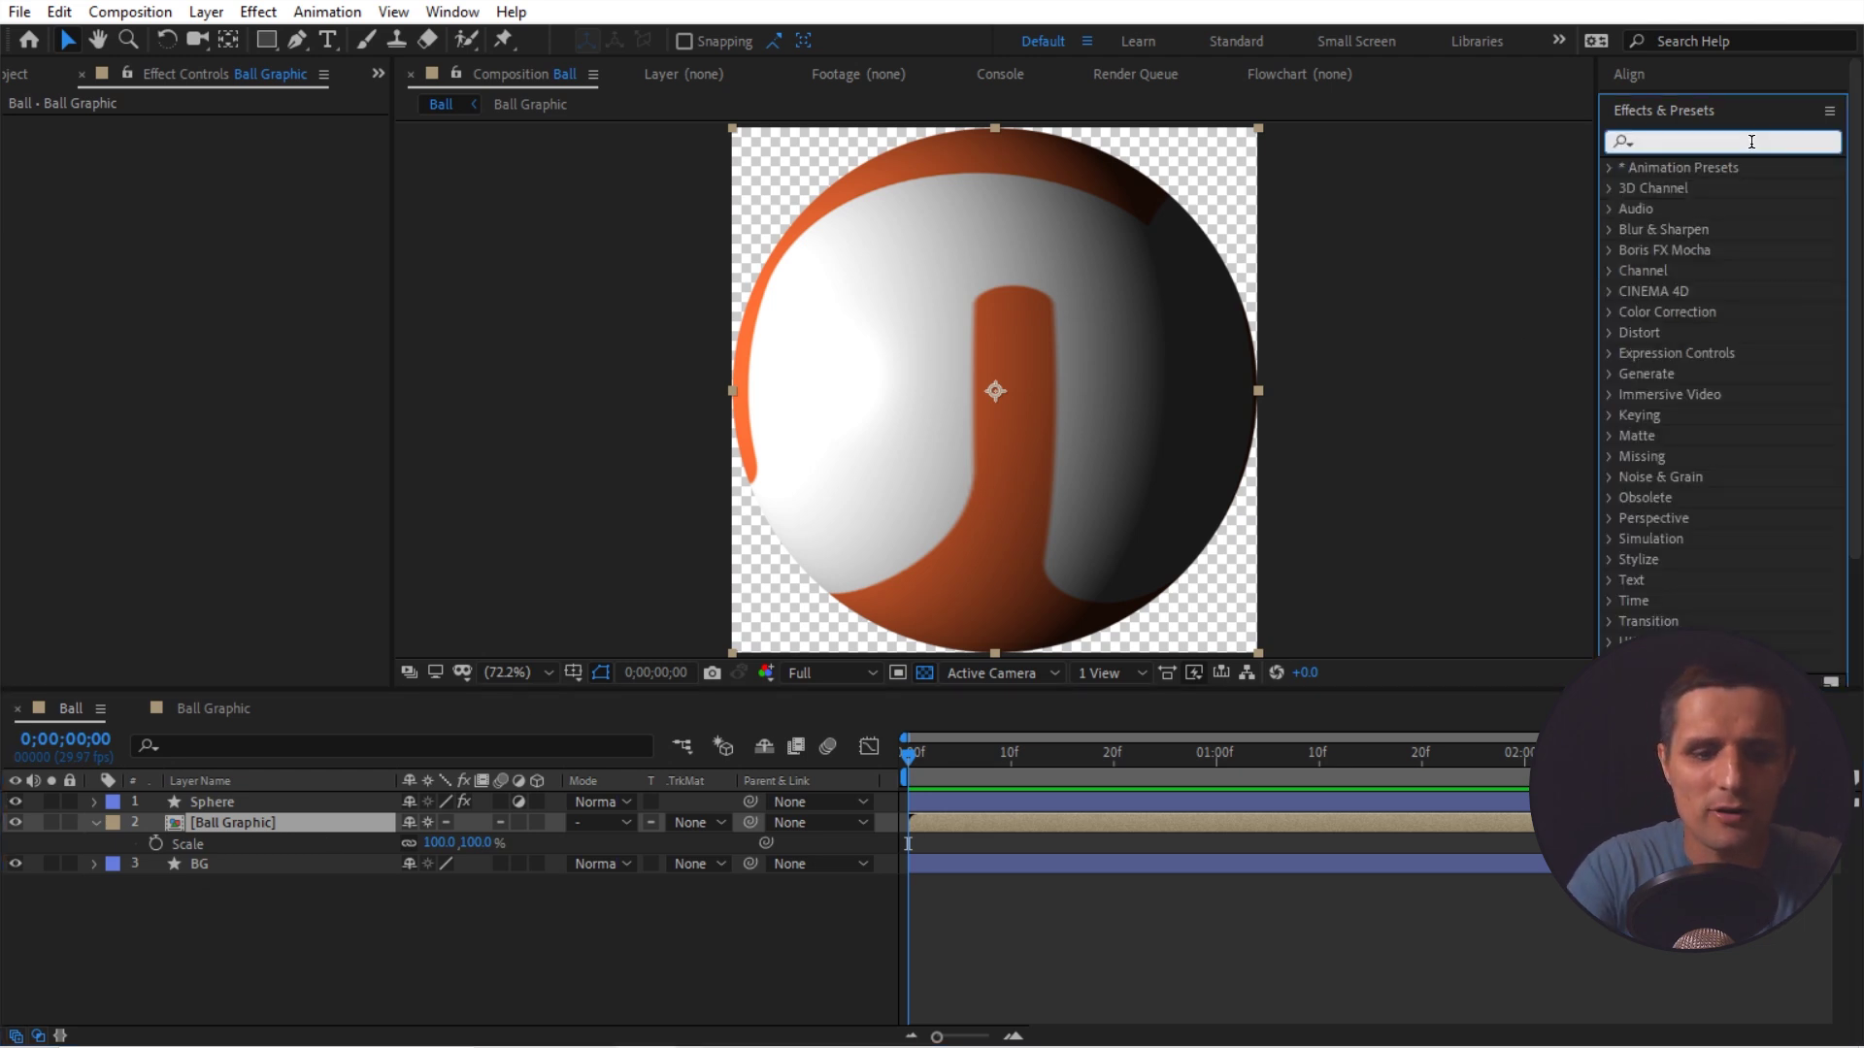
type("s")
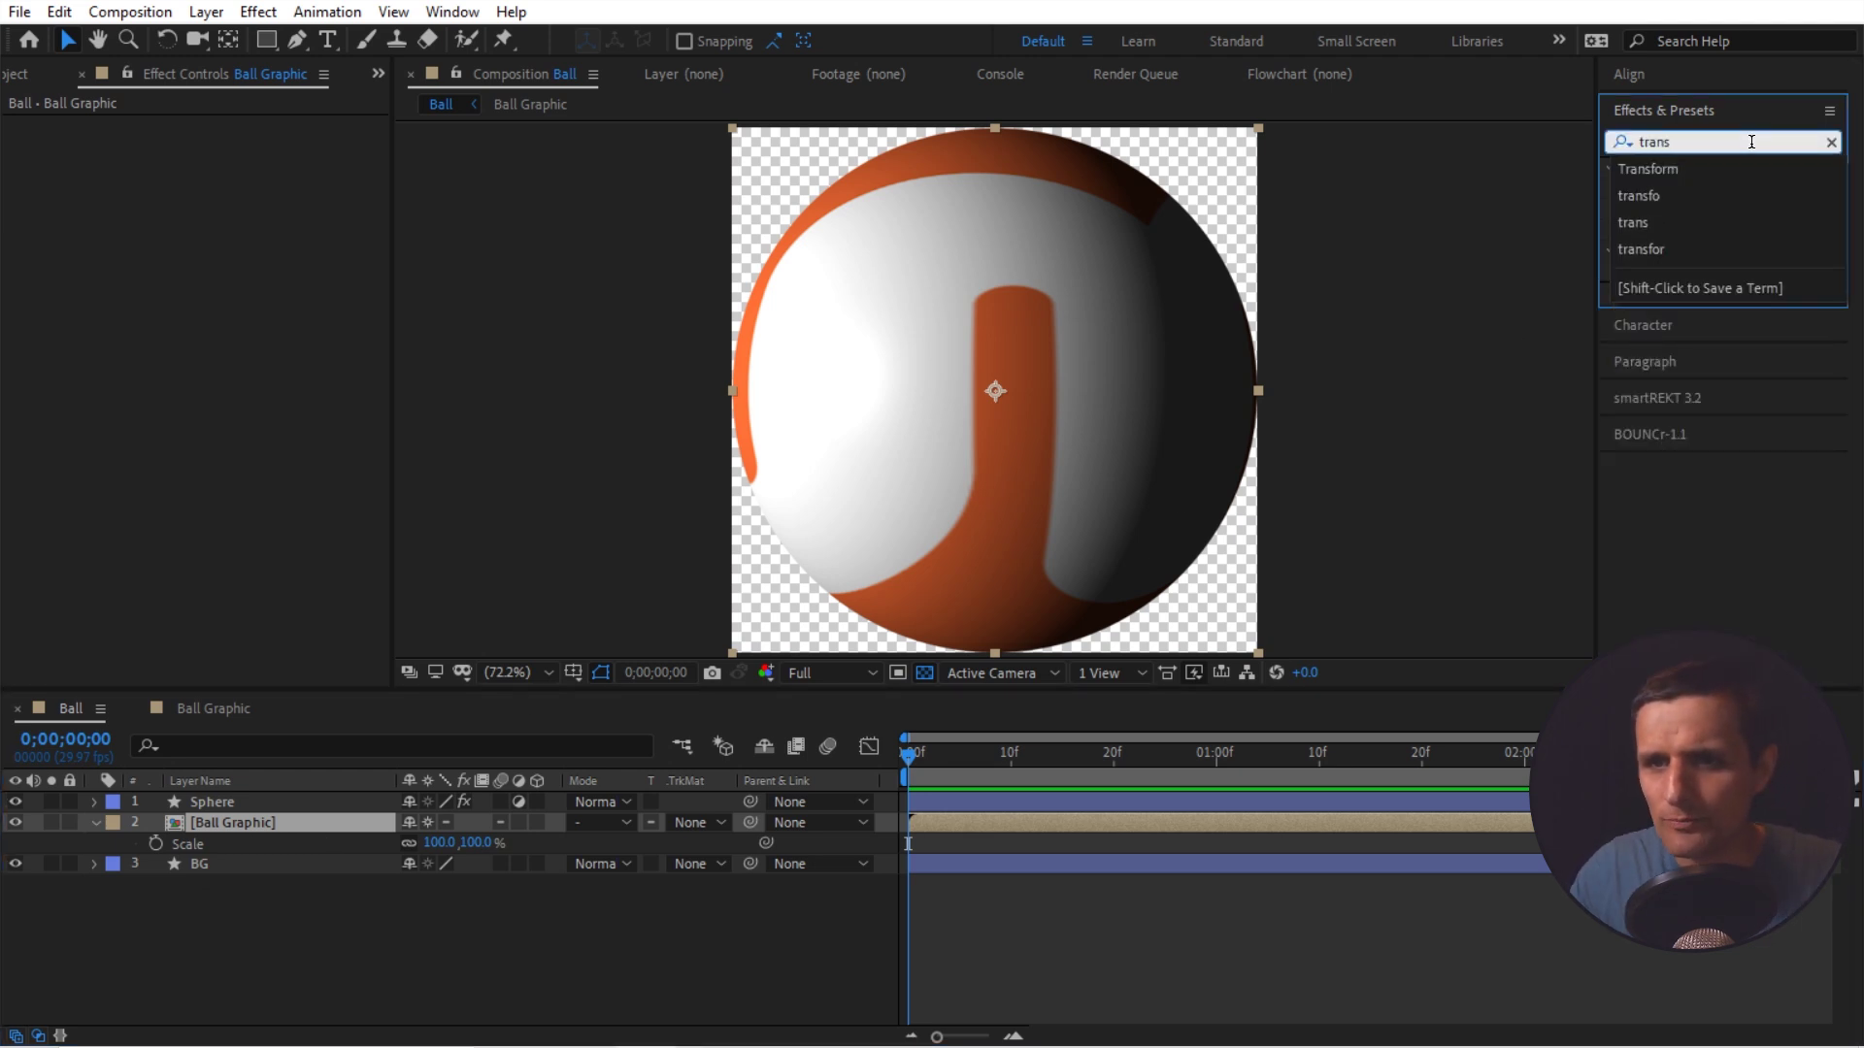
left_click(1795, 171)
left_click(1716, 191)
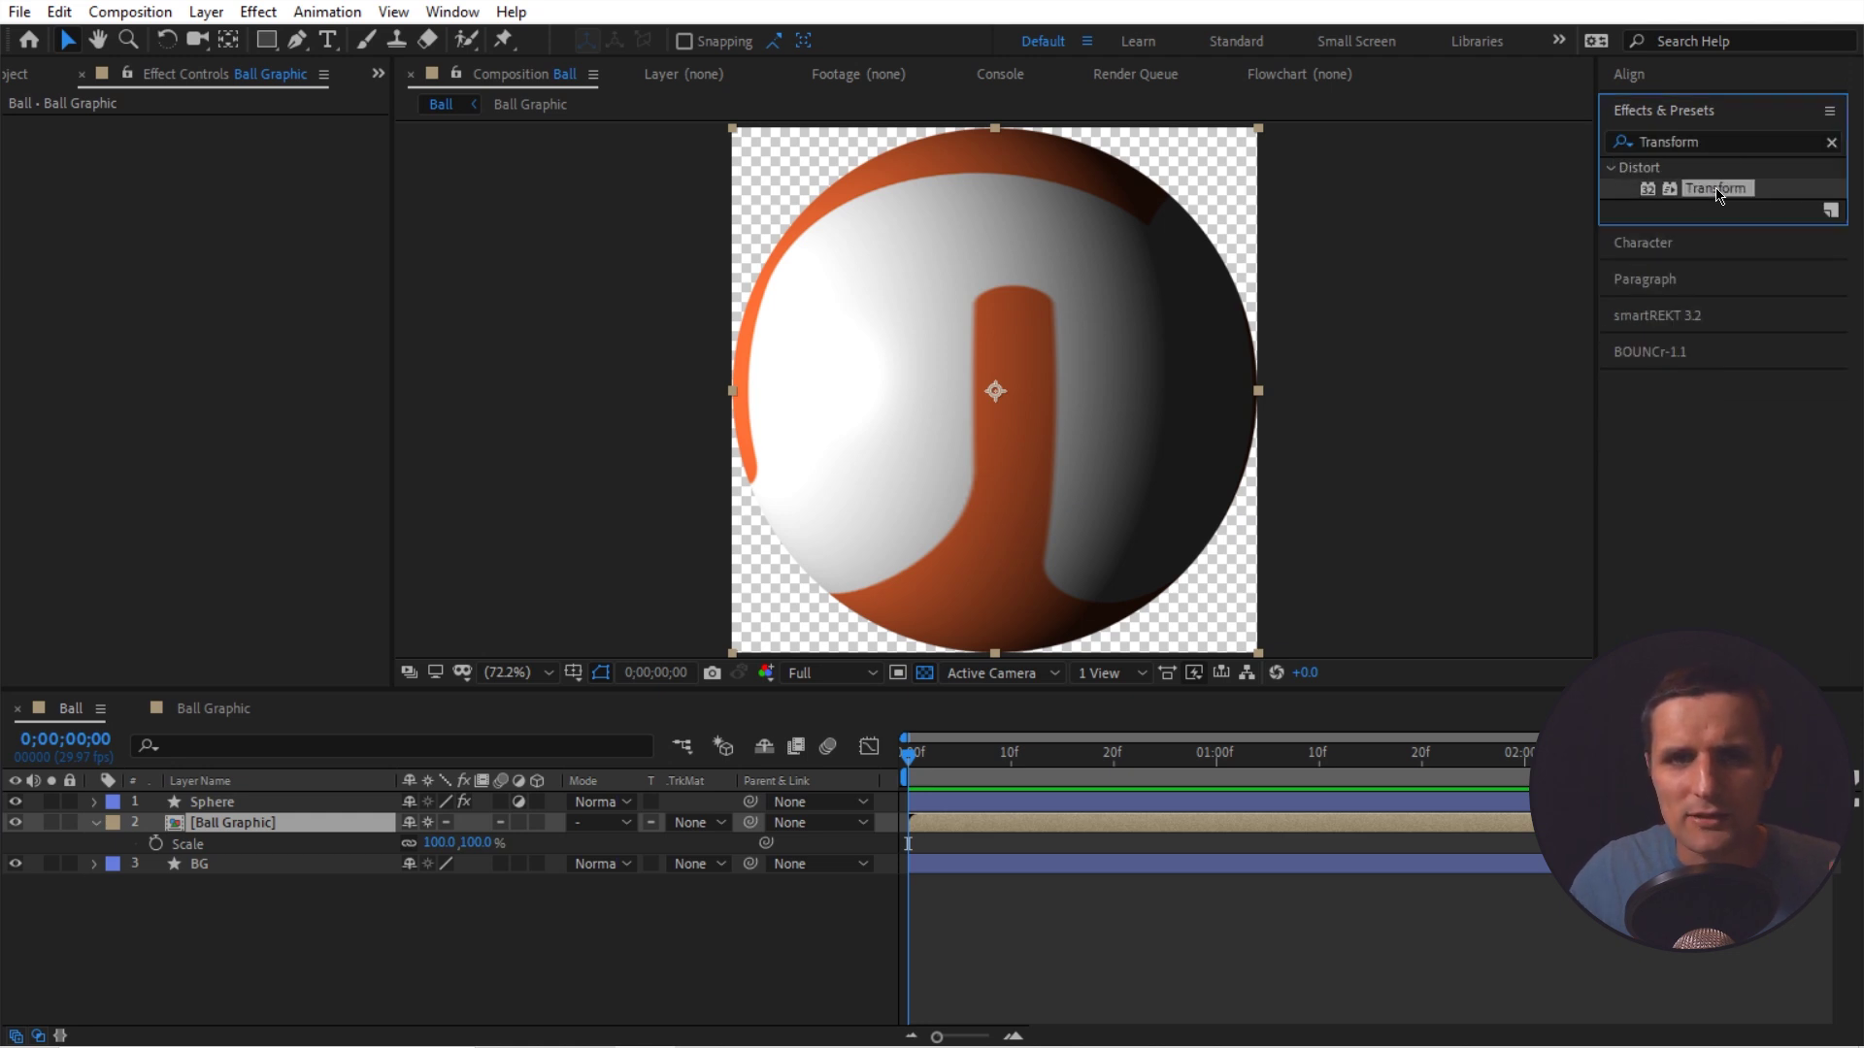
left_click_drag(1716, 191, 322, 827)
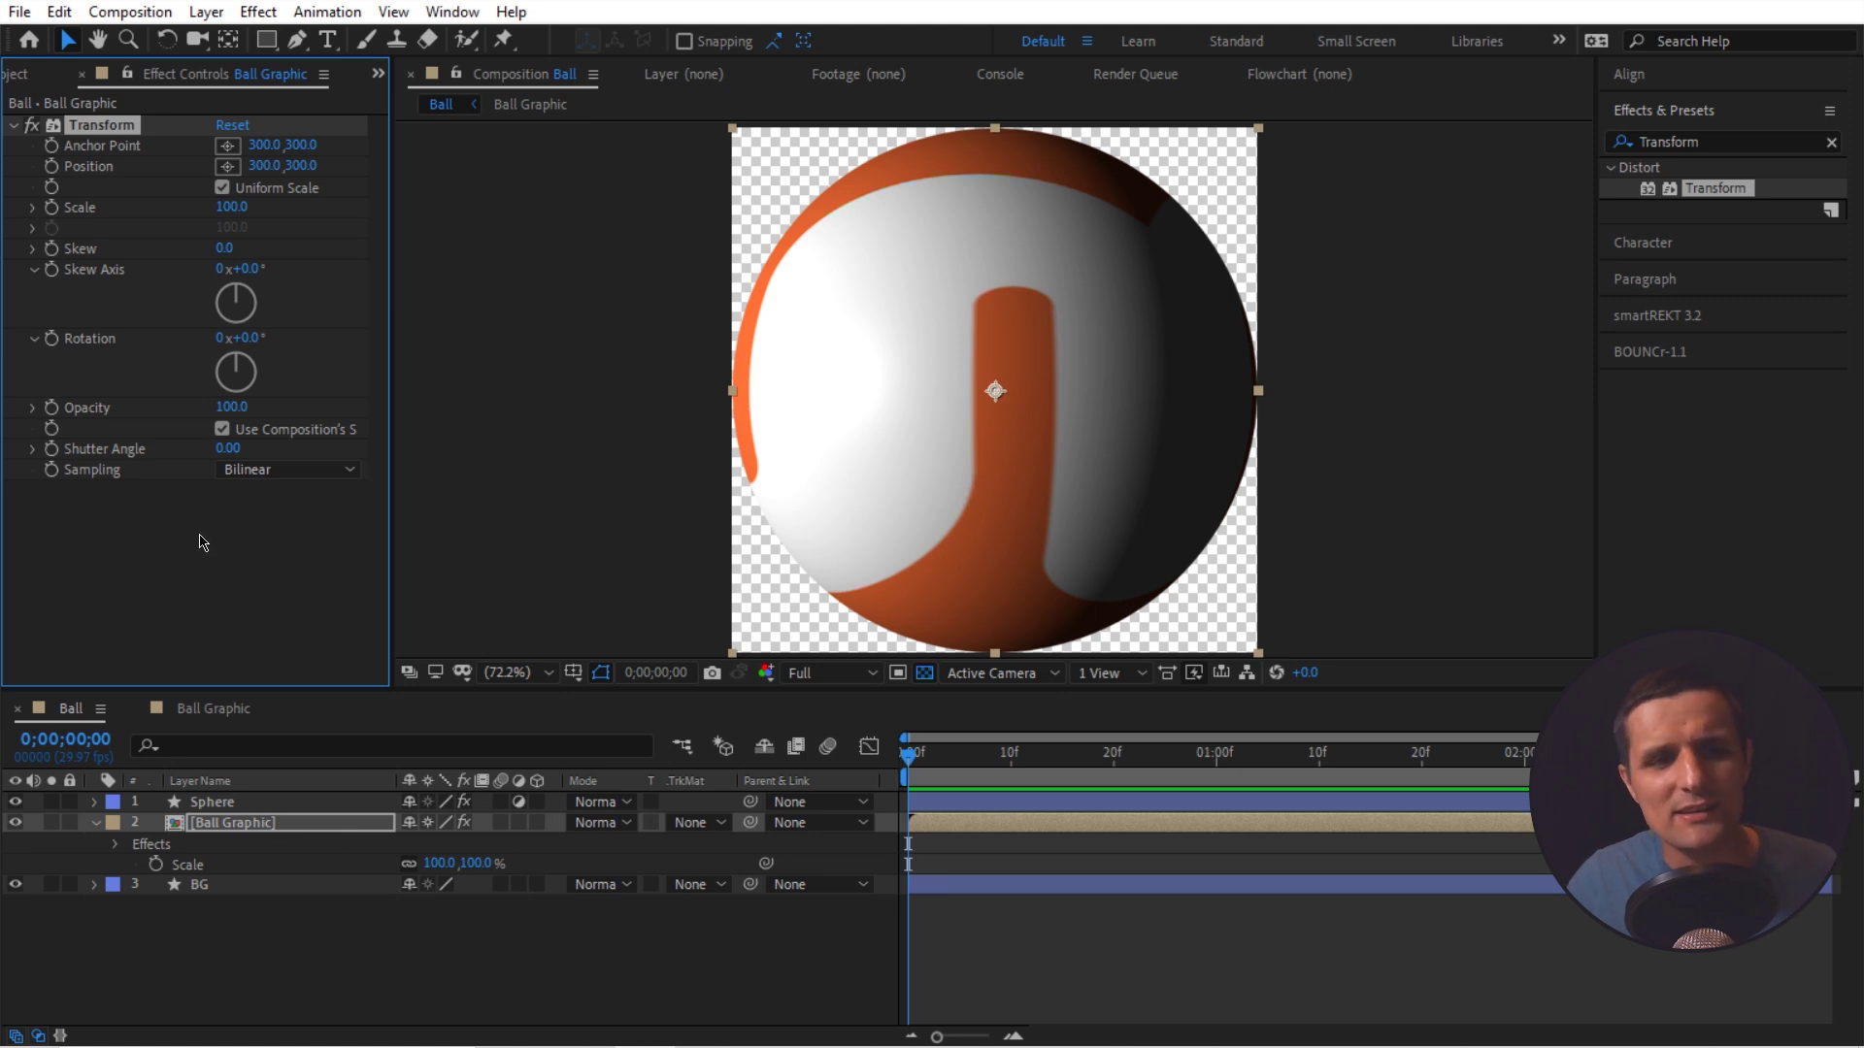
left_click(97, 824)
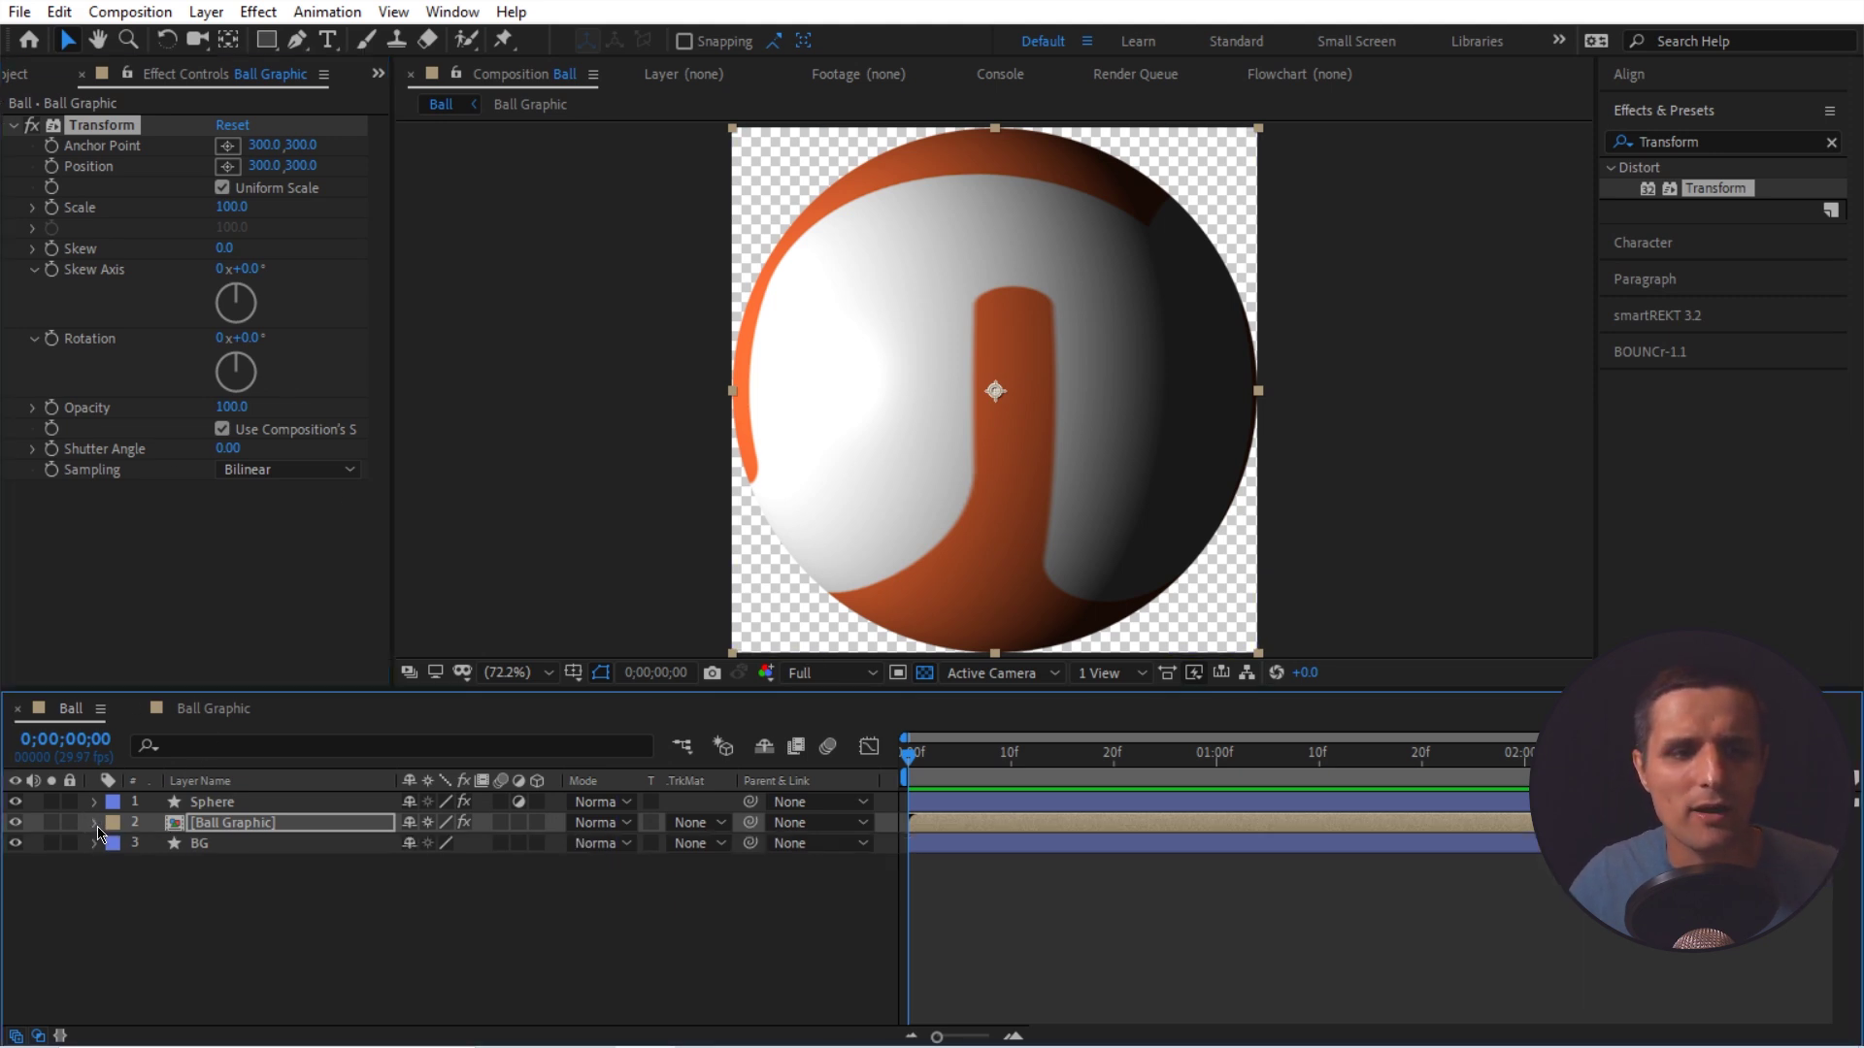
left_click(97, 824)
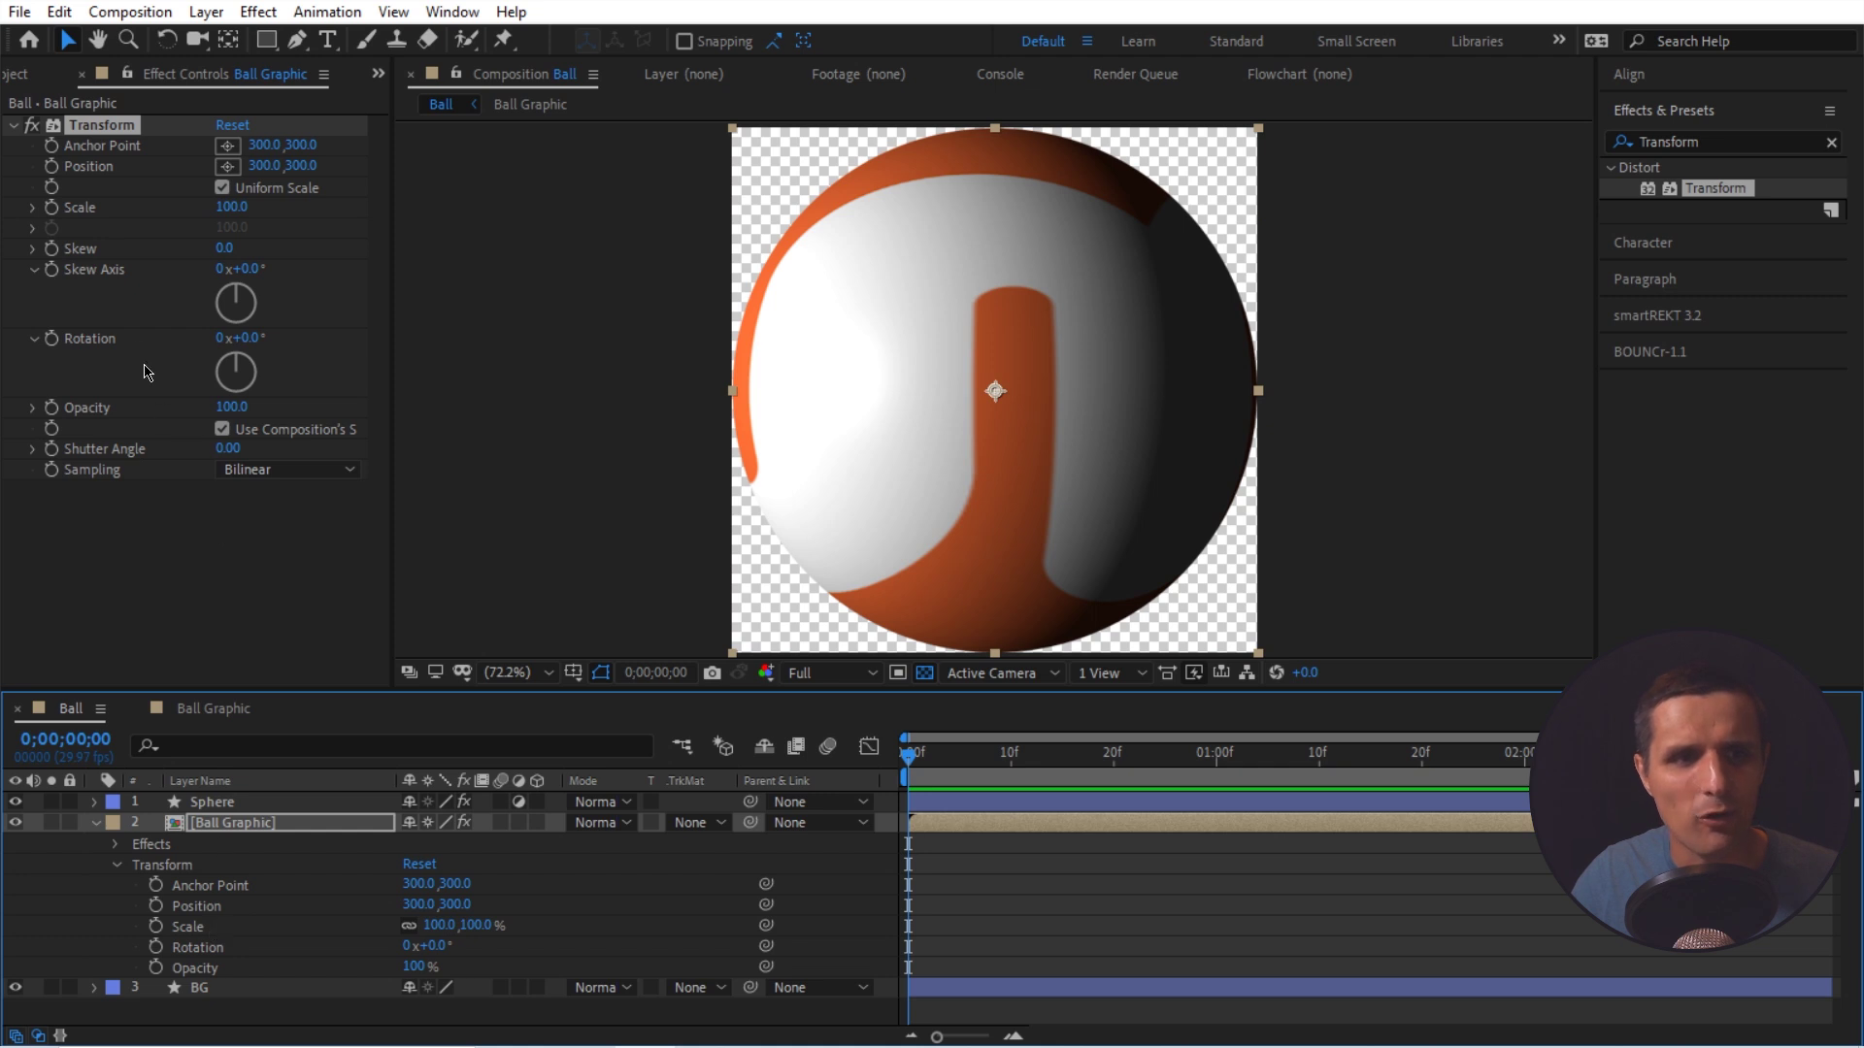
- Try changing the Transform effect's scale to 140 and 77, its horizontal position to 359 and its rotation, undoing each trial
left_click_drag(231, 207, 352, 177)
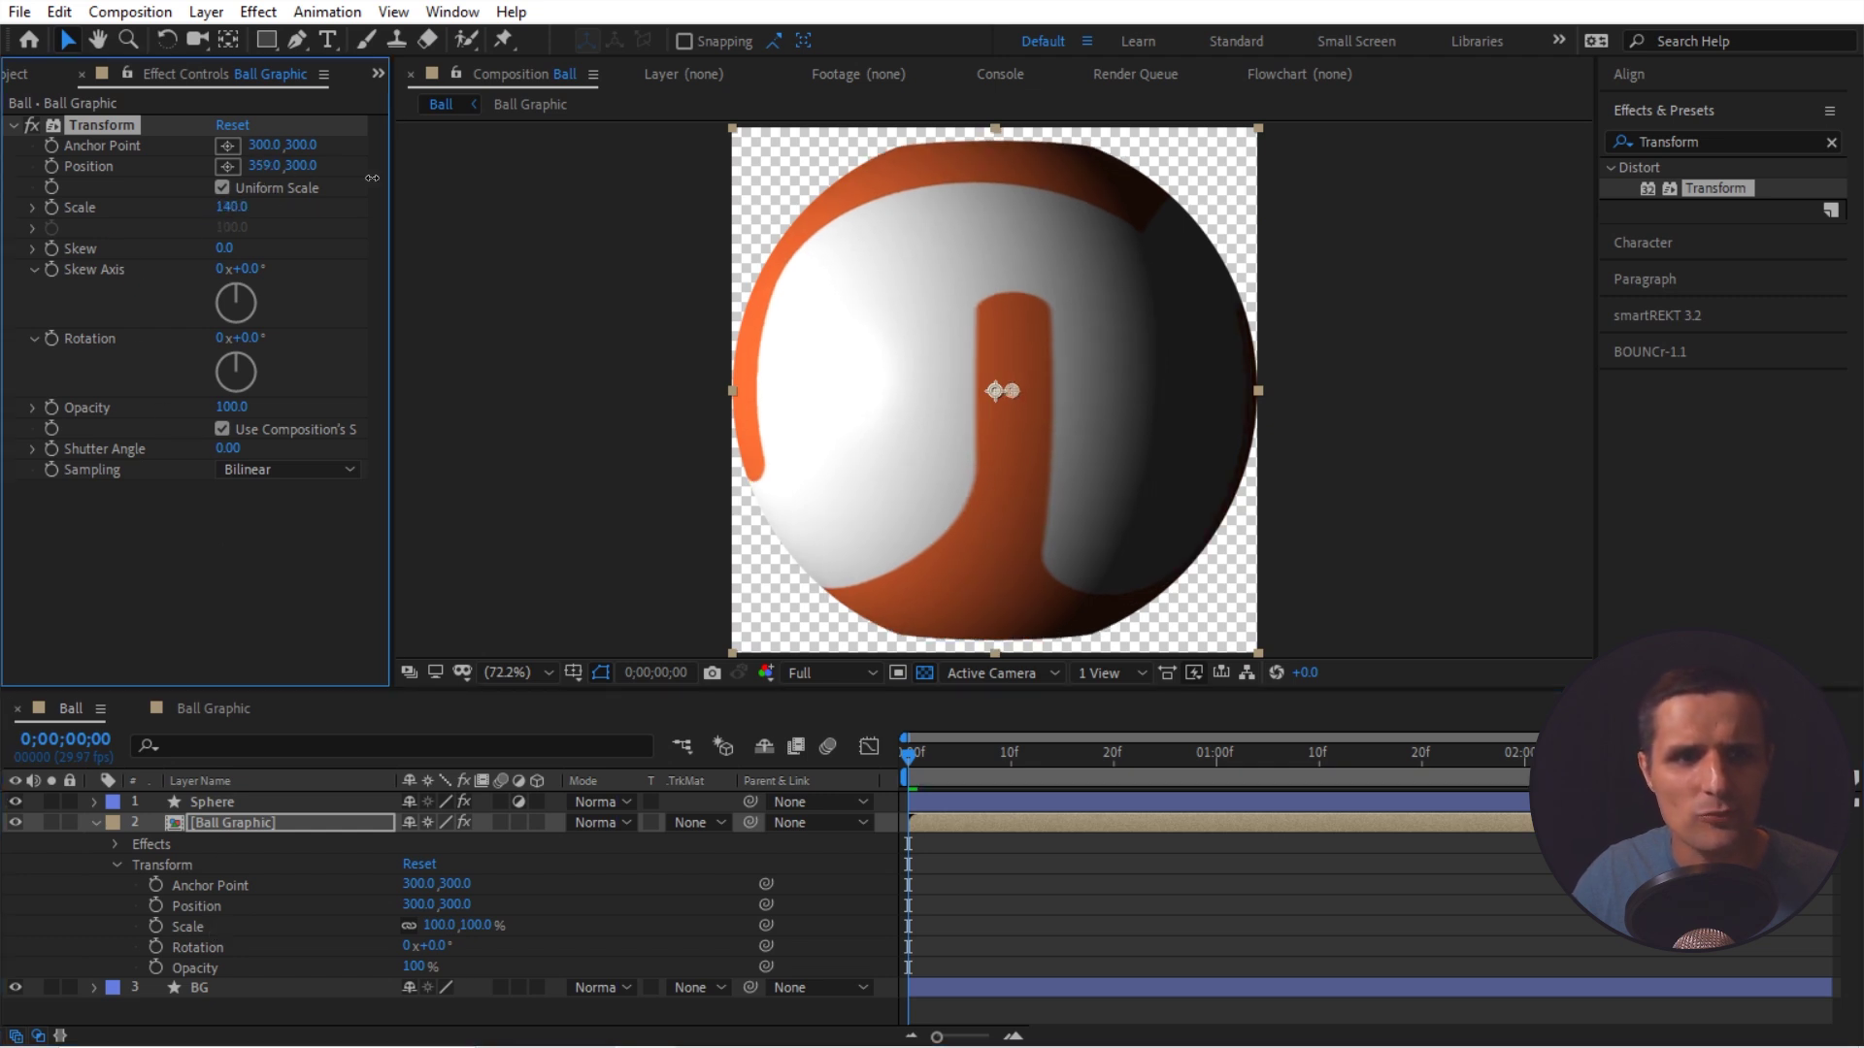
key("ctrl+z")
key("ctrl+z")
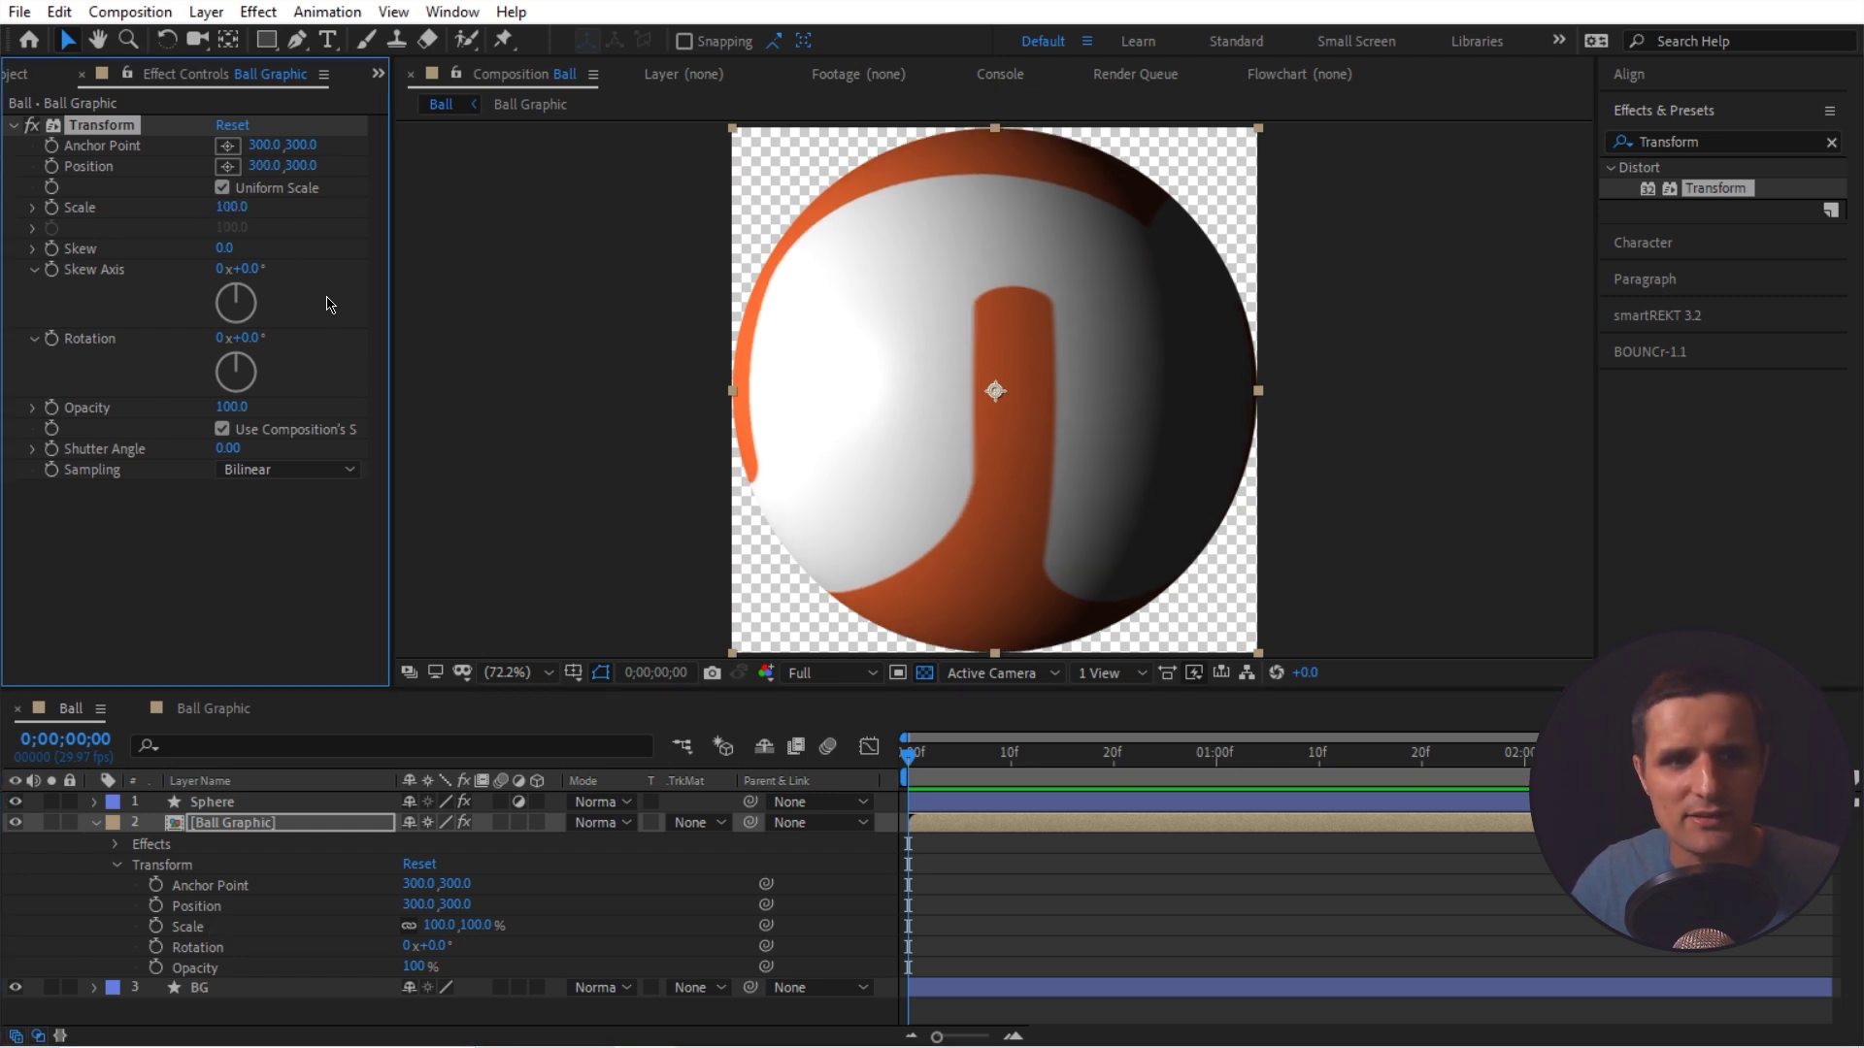
left_click_drag(243, 338, 283, 337)
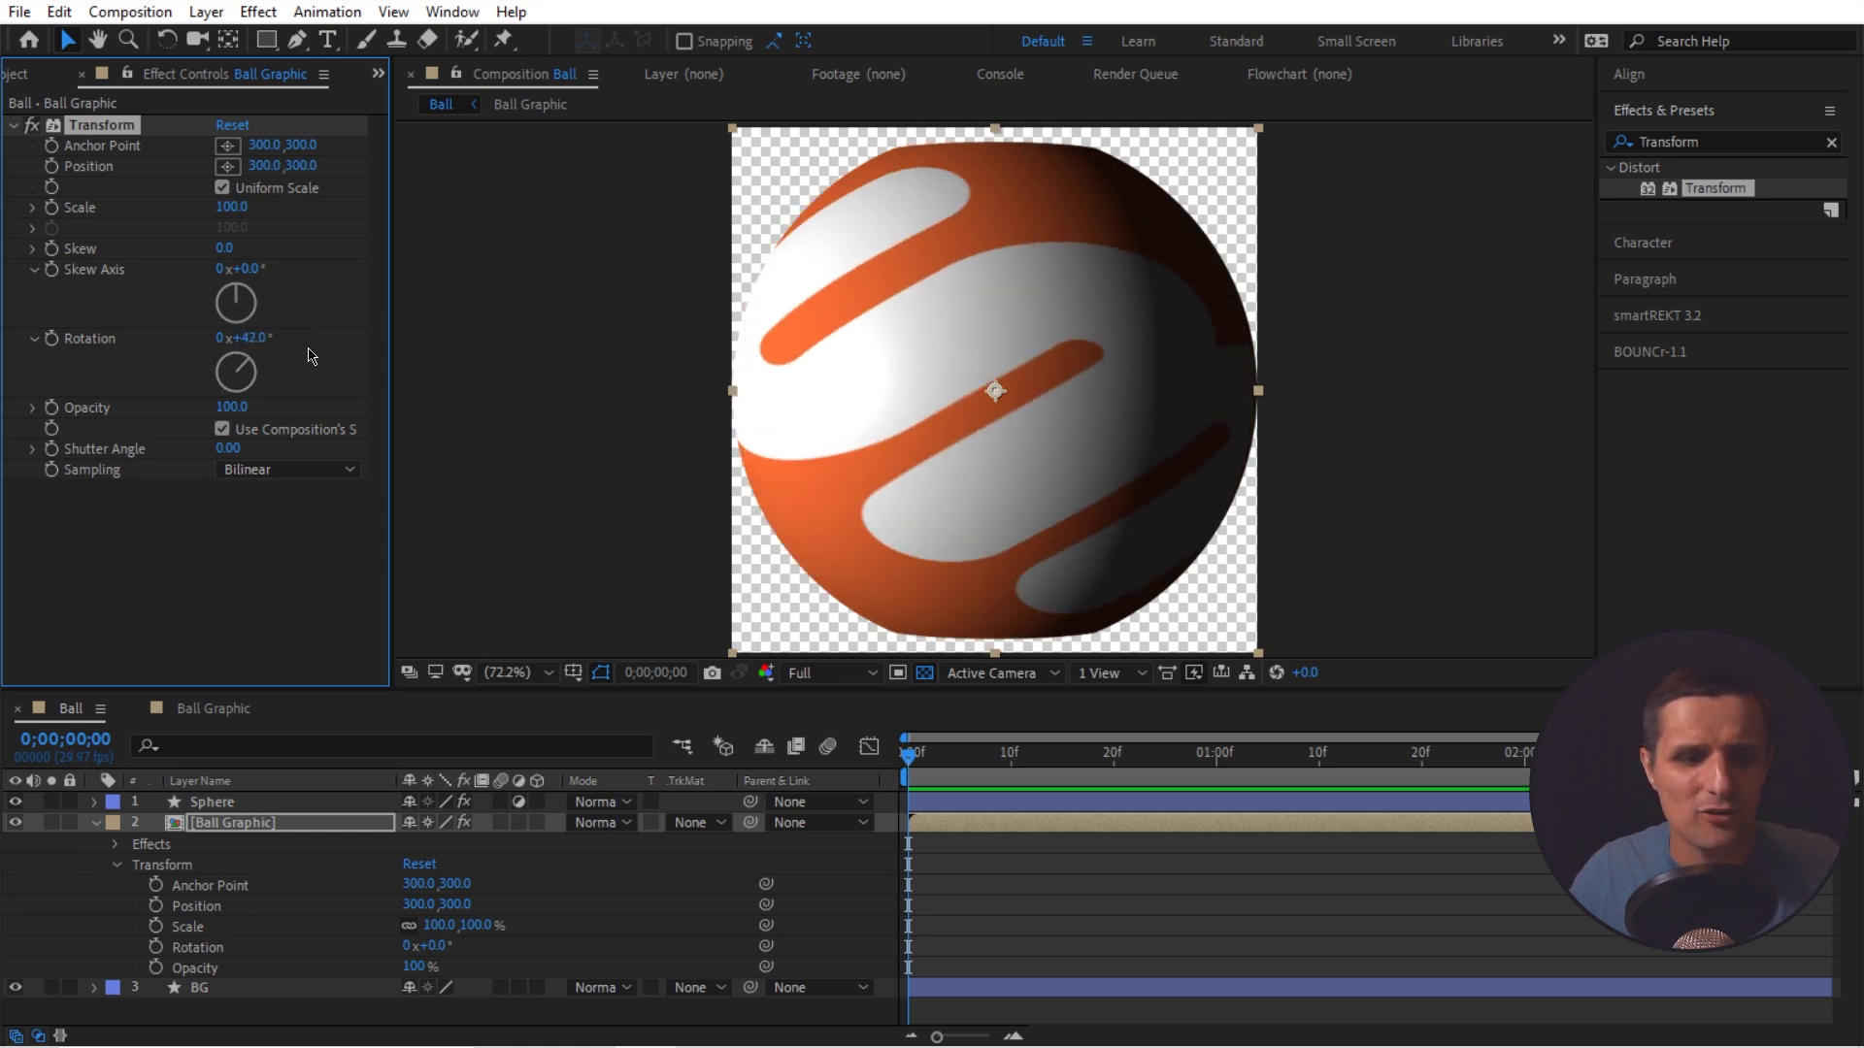
key("ctrl+z")
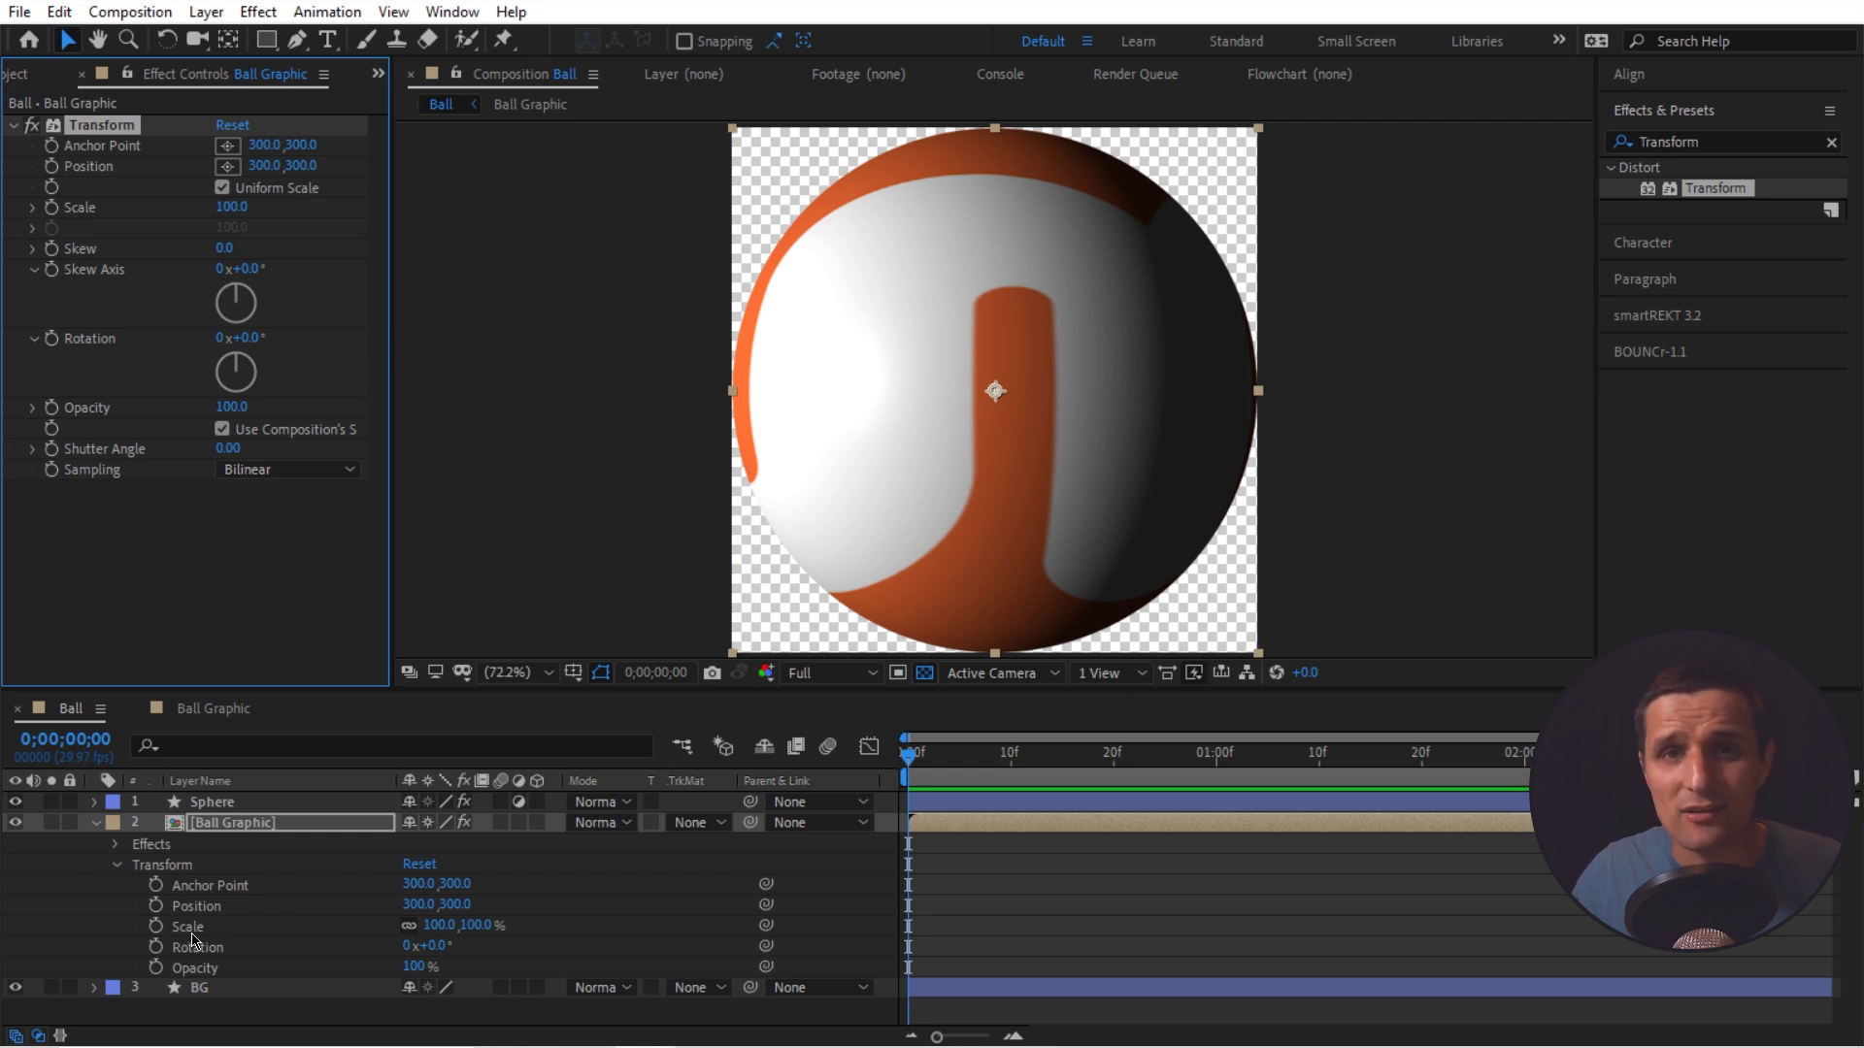
left_click_drag(233, 207, 220, 219)
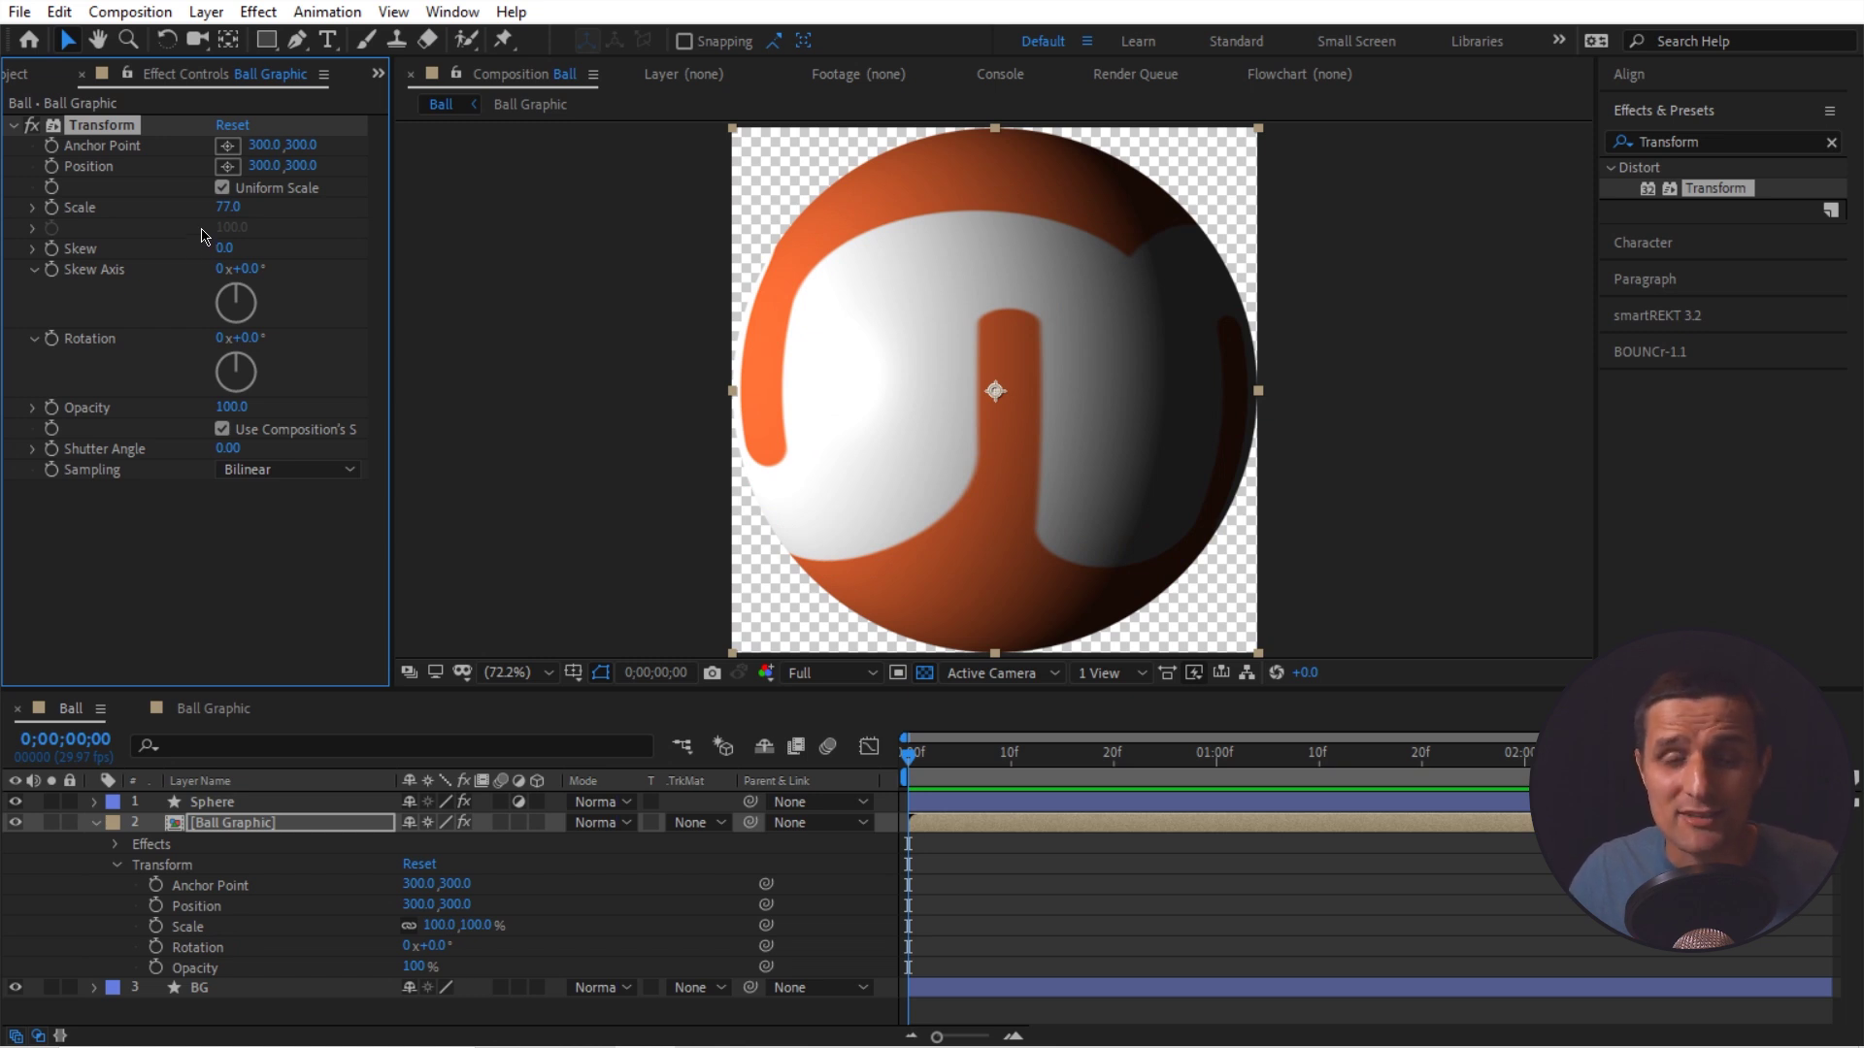
key("ctrl+z")
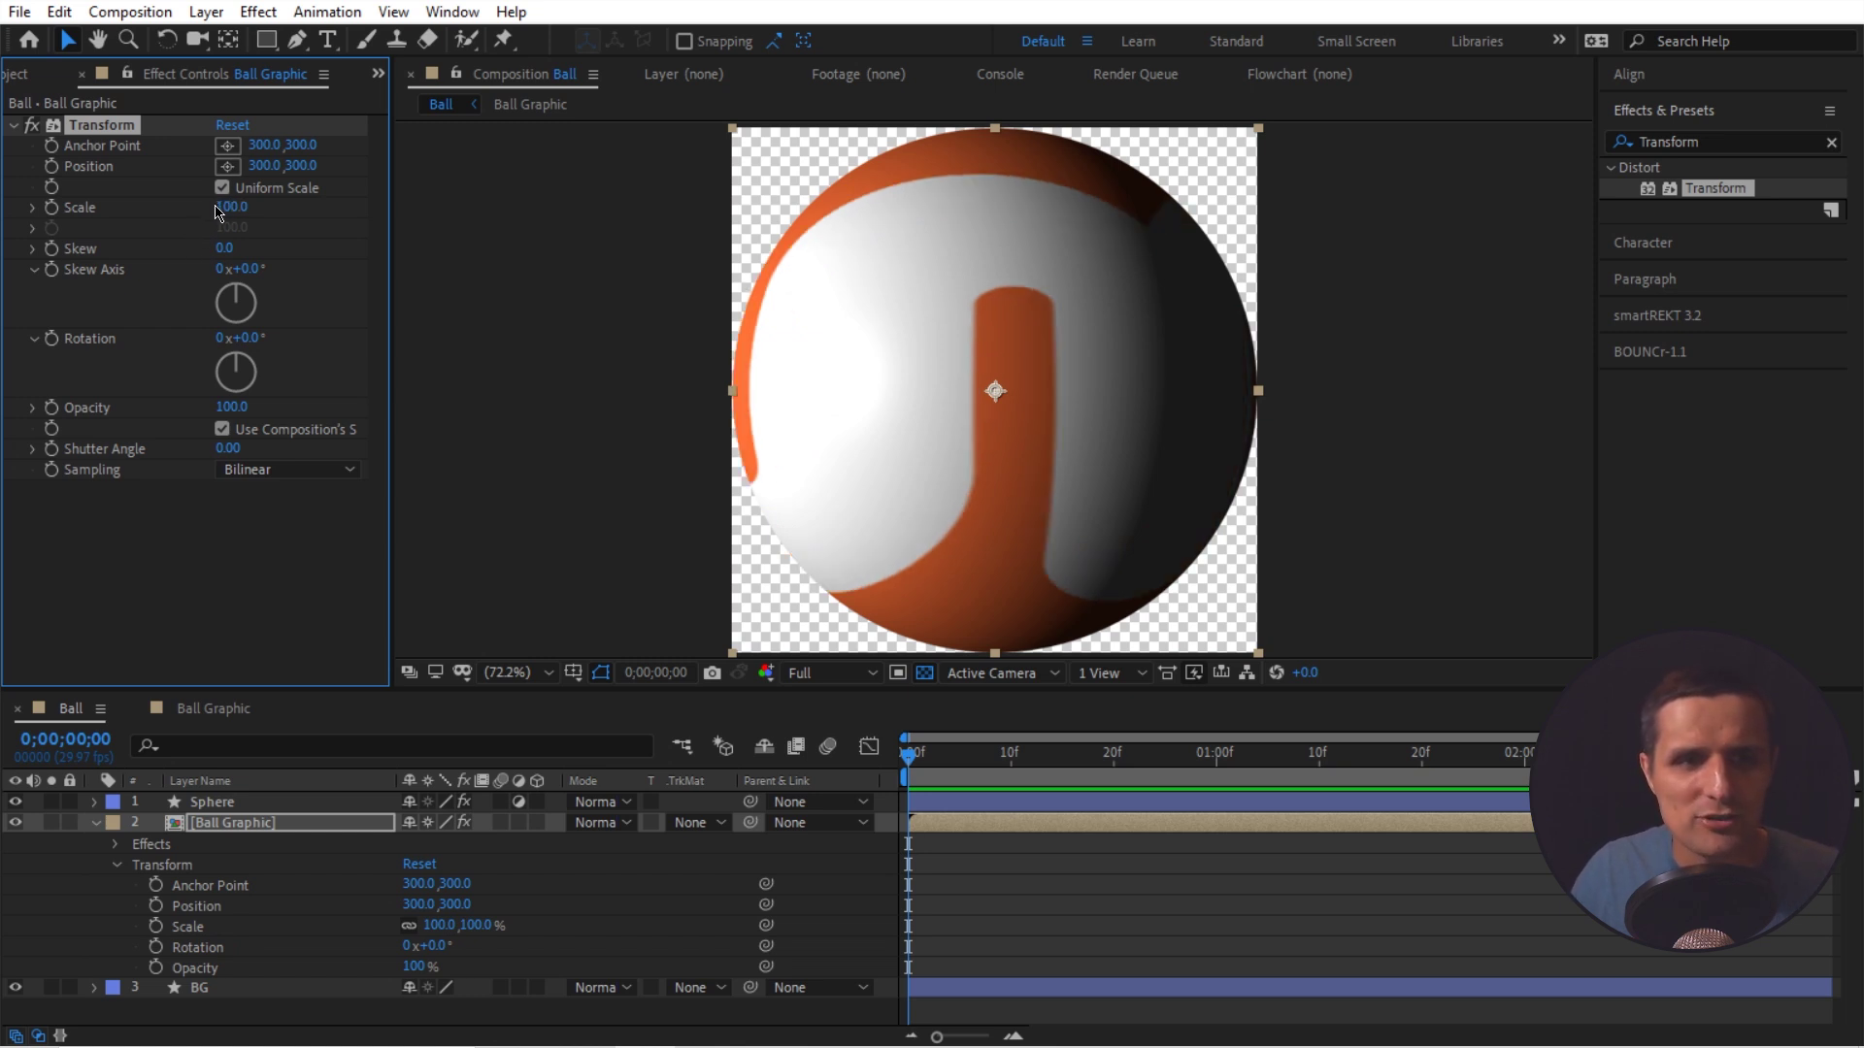
- Turn off uniform scaling in the Ball Graphic layer's Transform effect and set scale height to 16 and scale width to 9
left_click(223, 188)
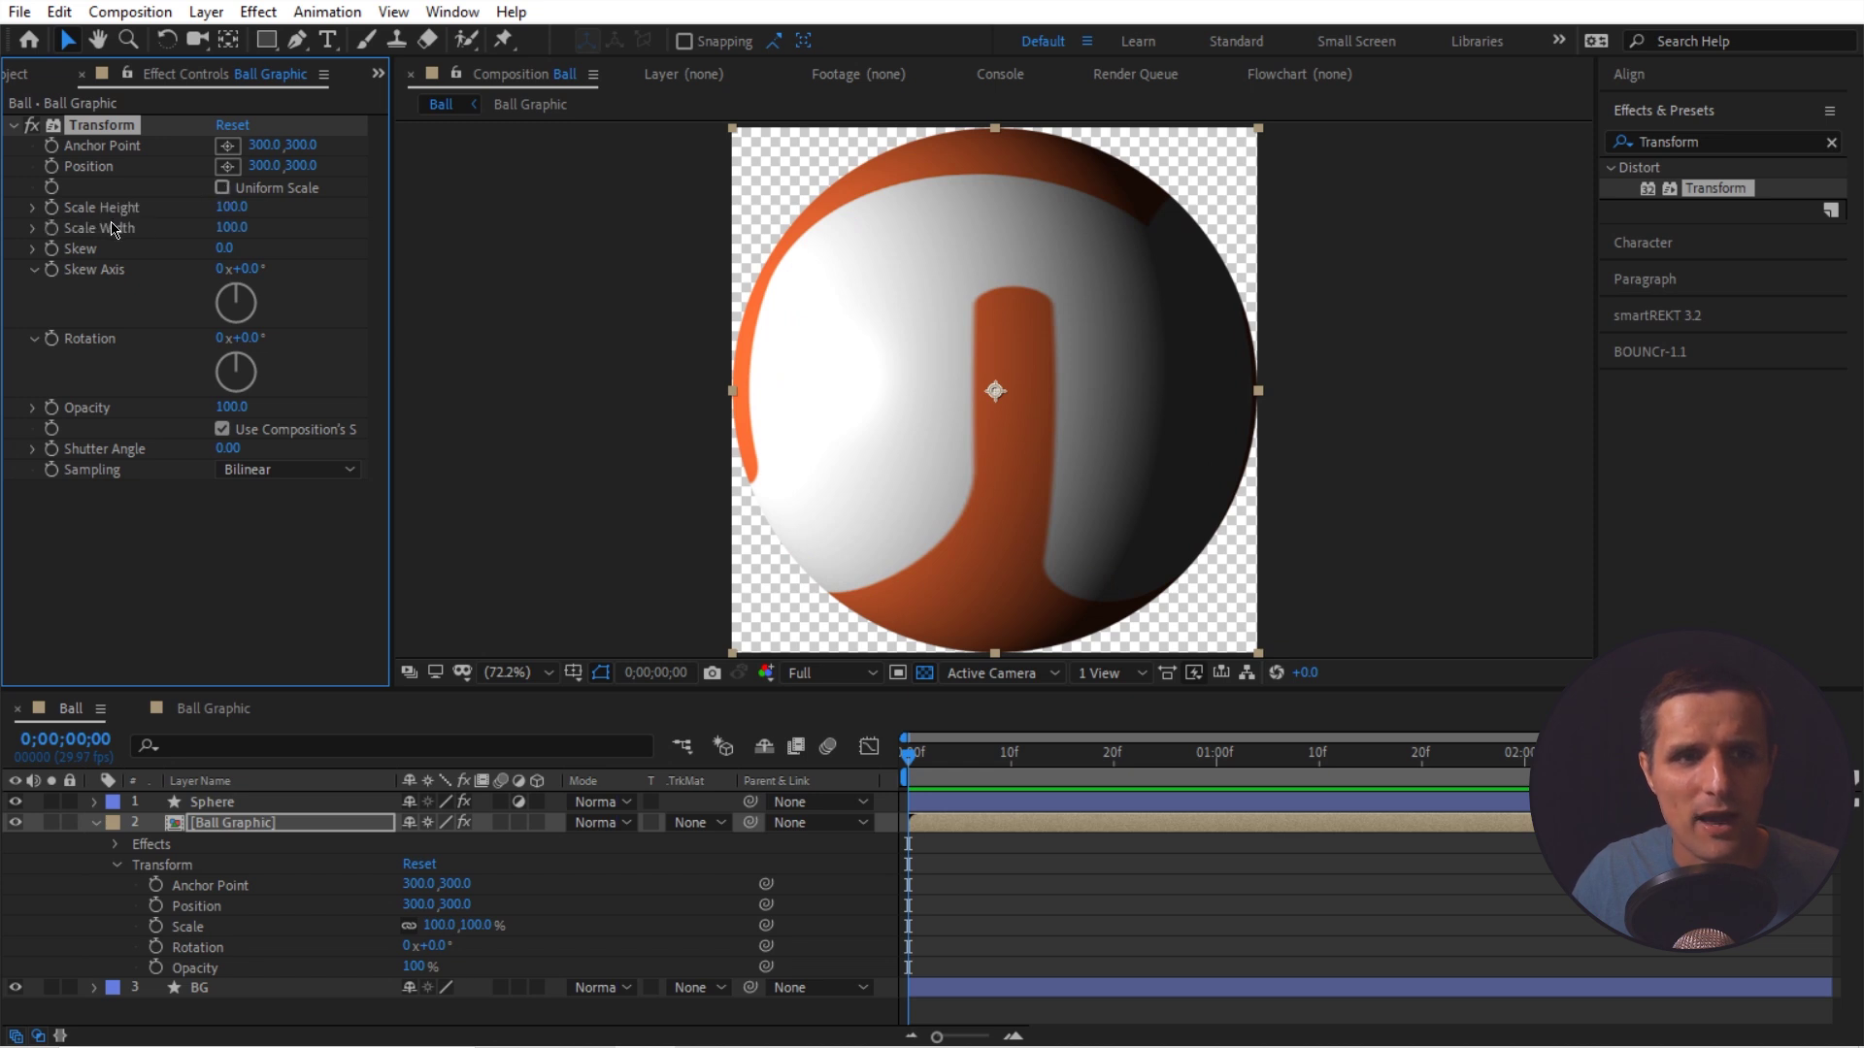
left_click_drag(231, 207, 190, 237)
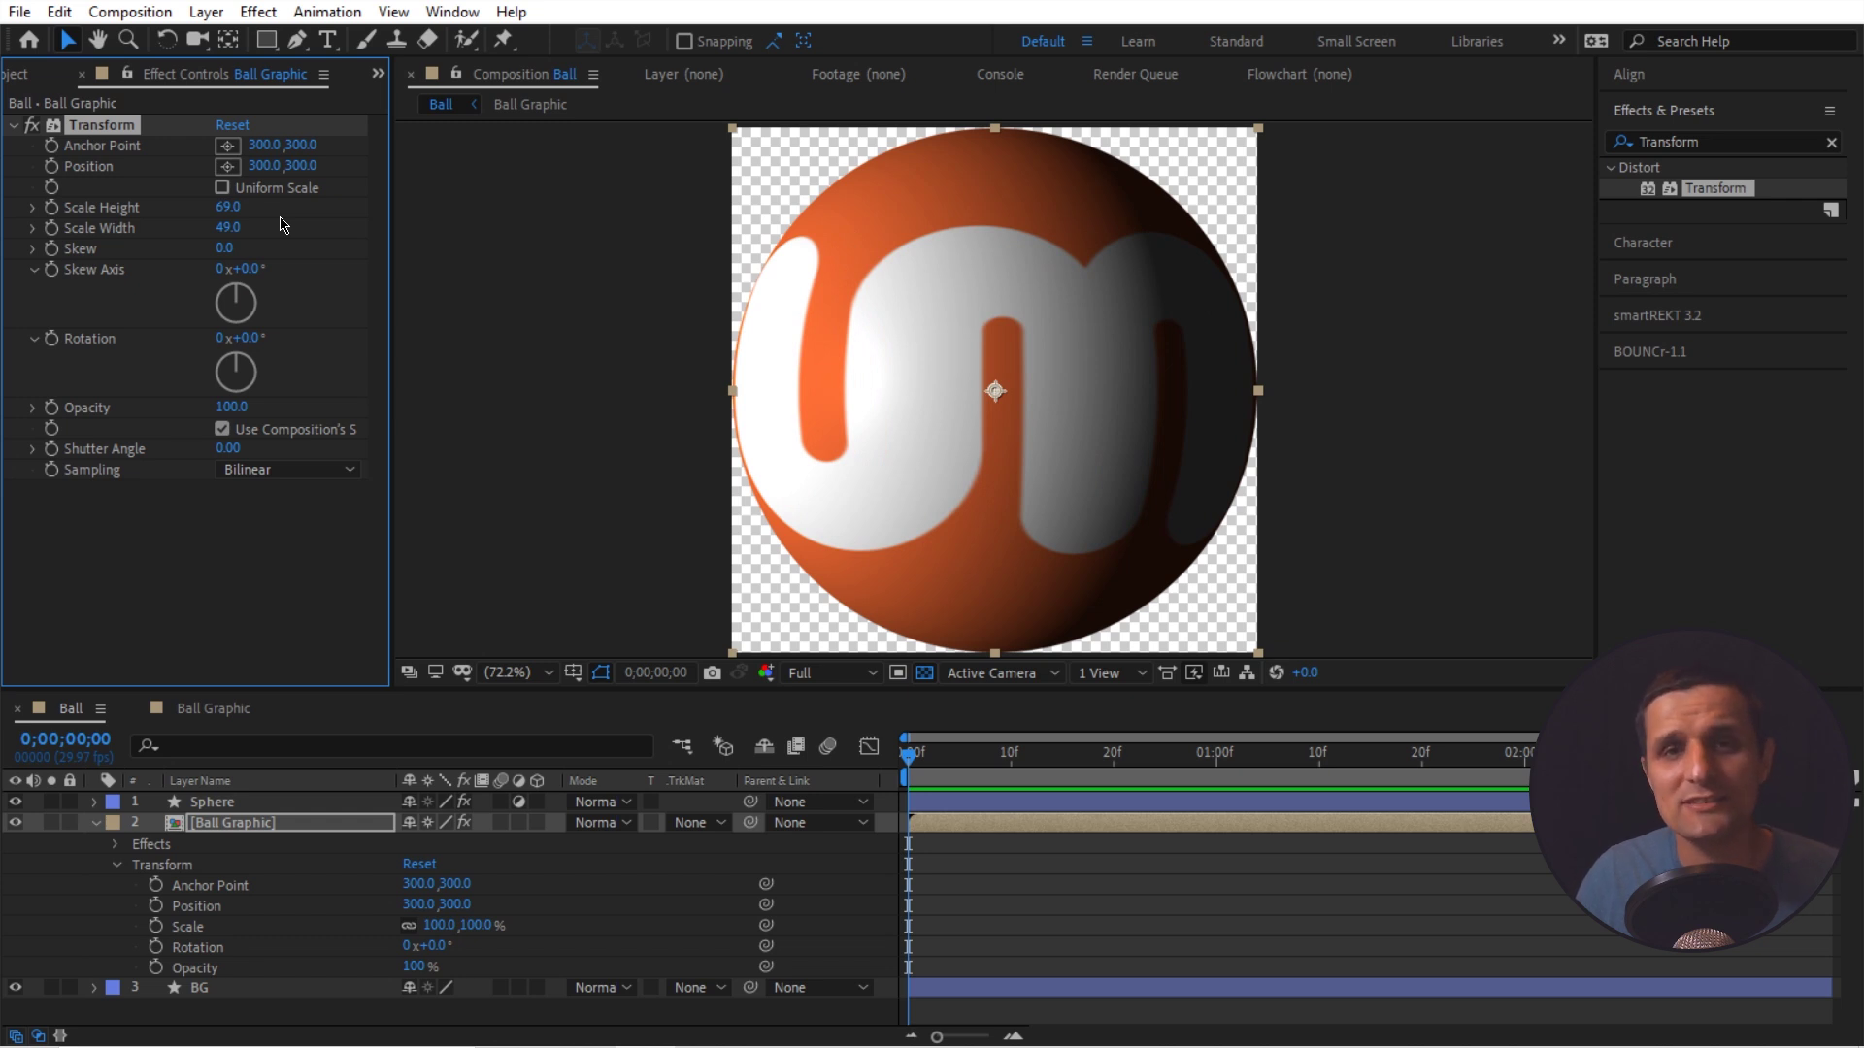
left_click(229, 207)
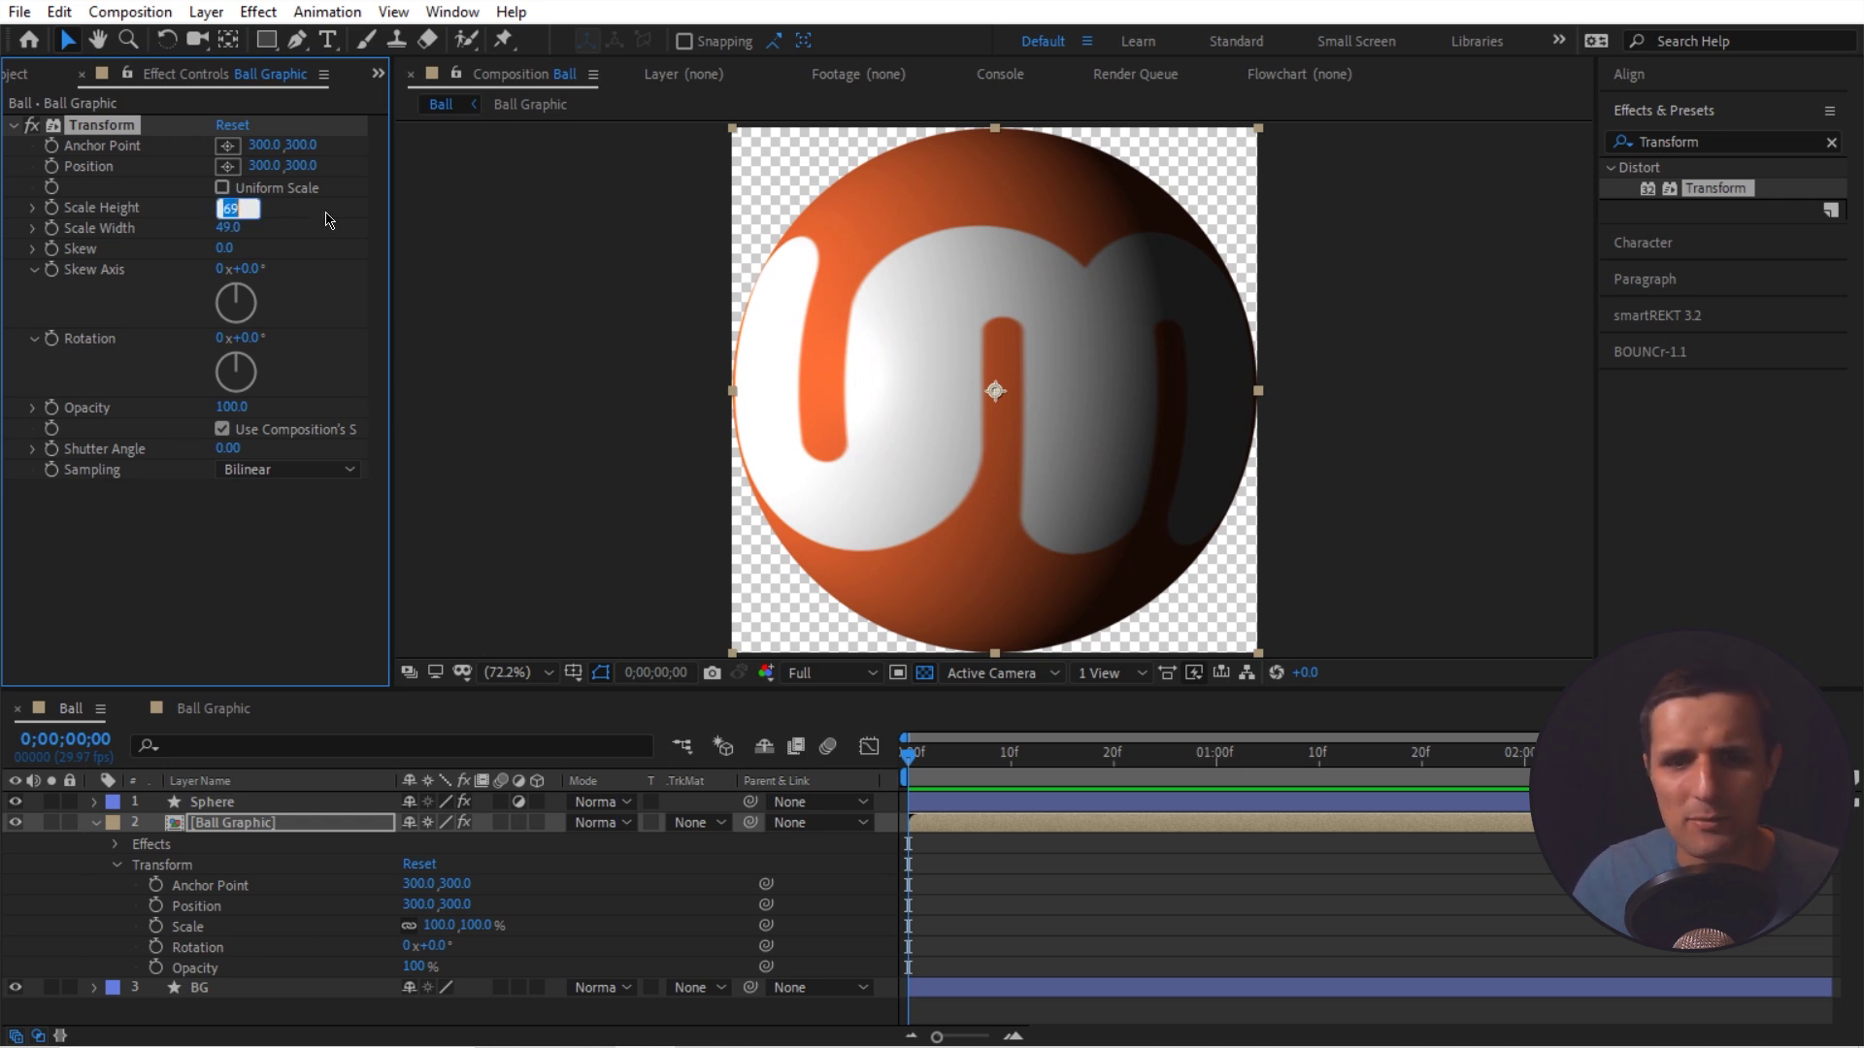
type("16")
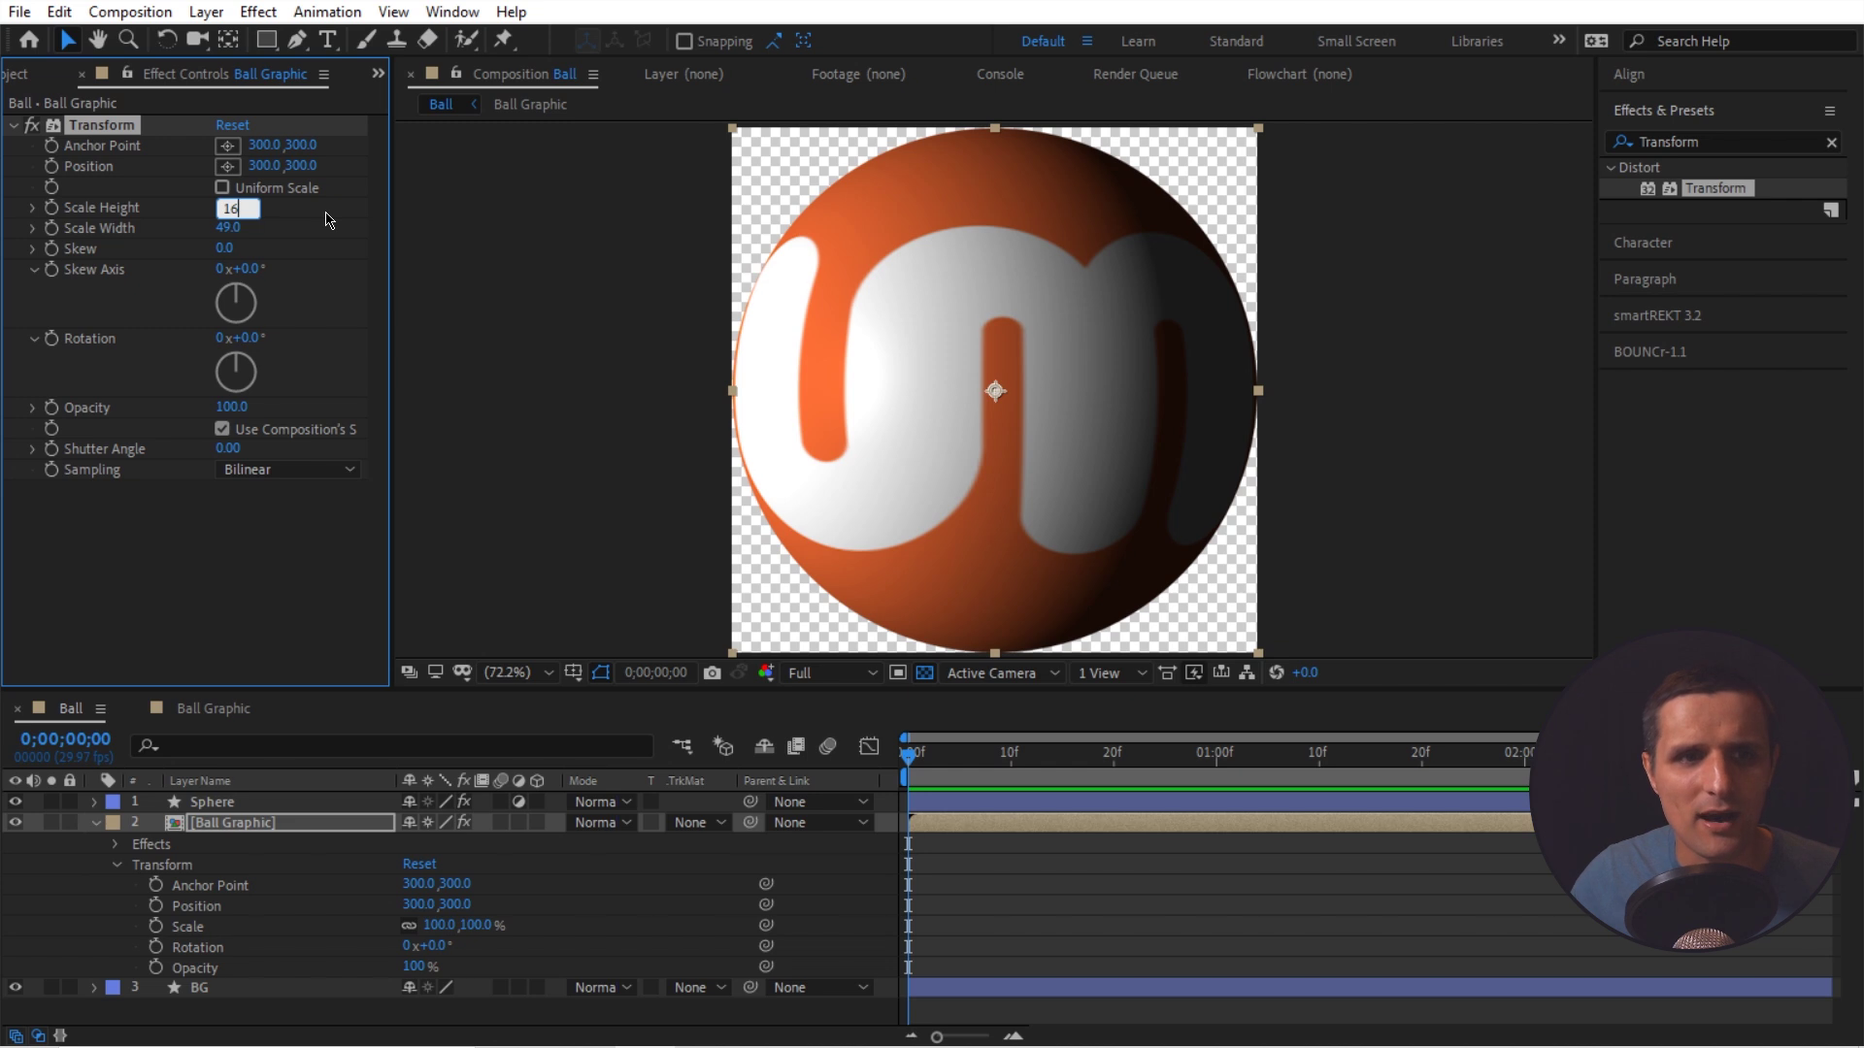
key("Return")
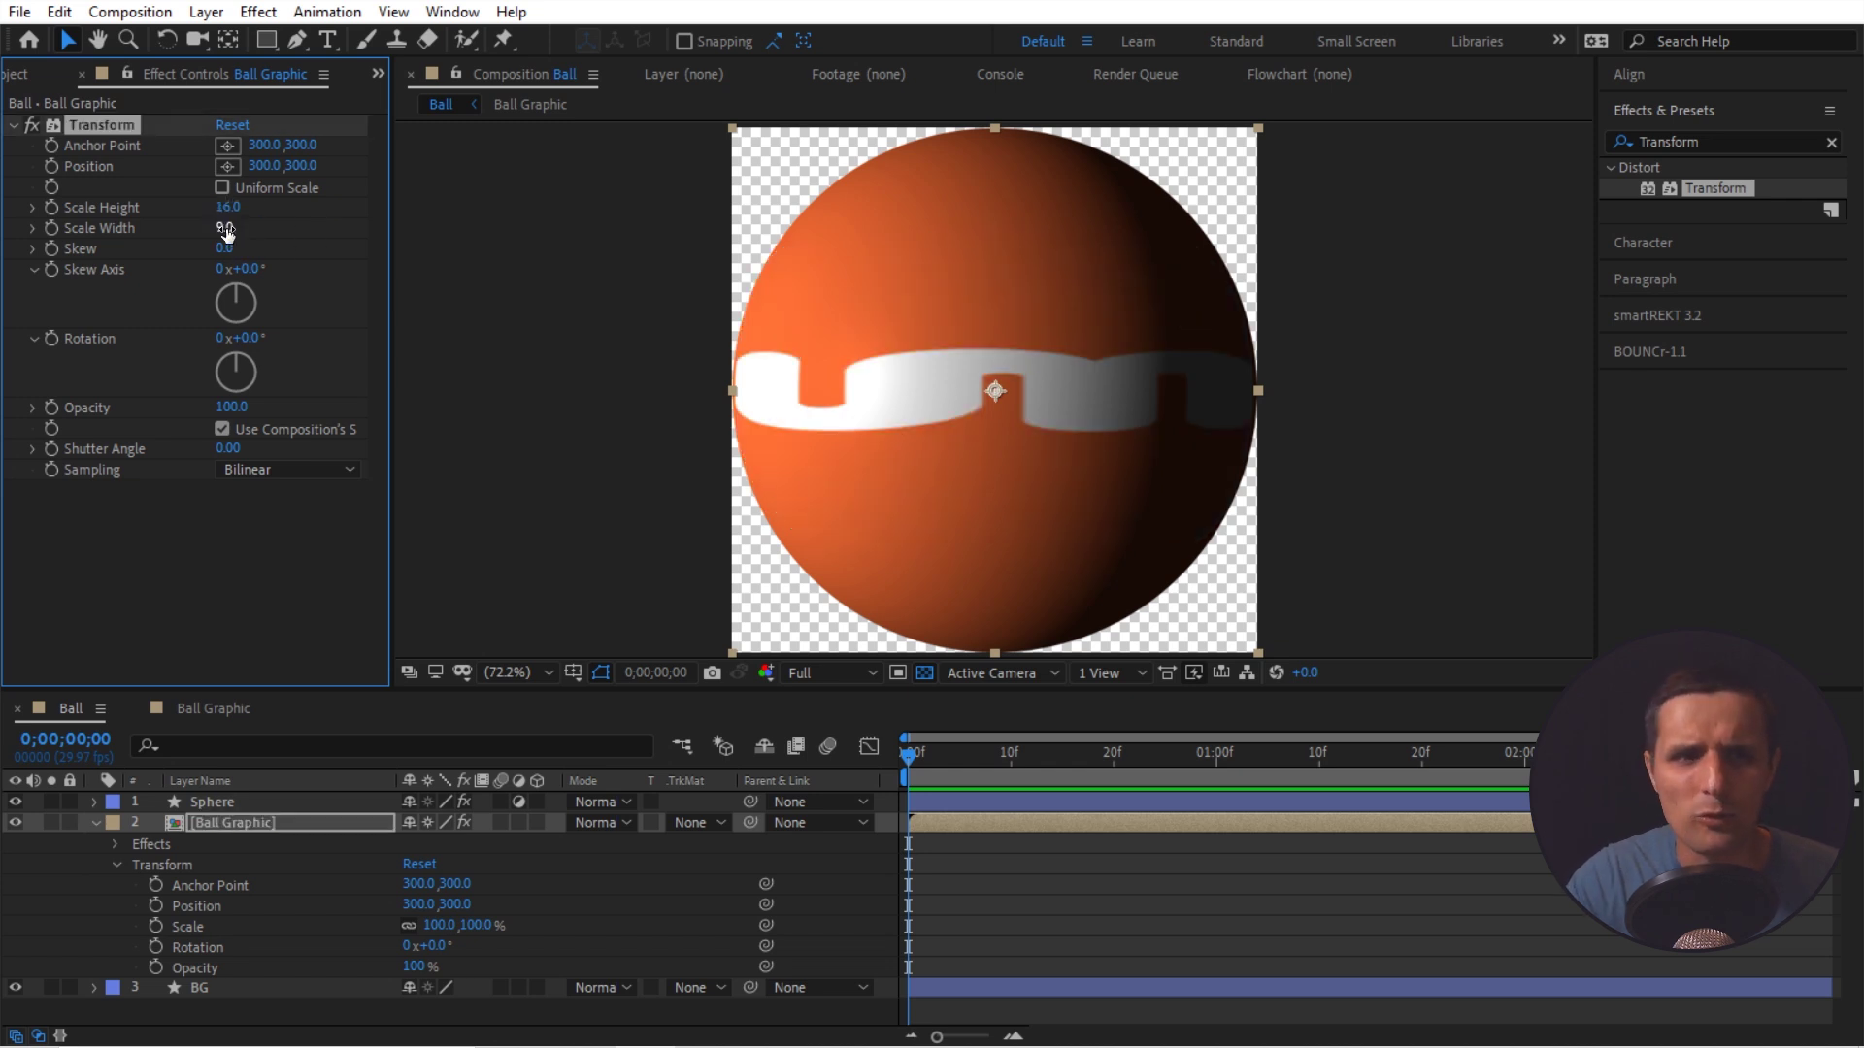
left_click(298, 250)
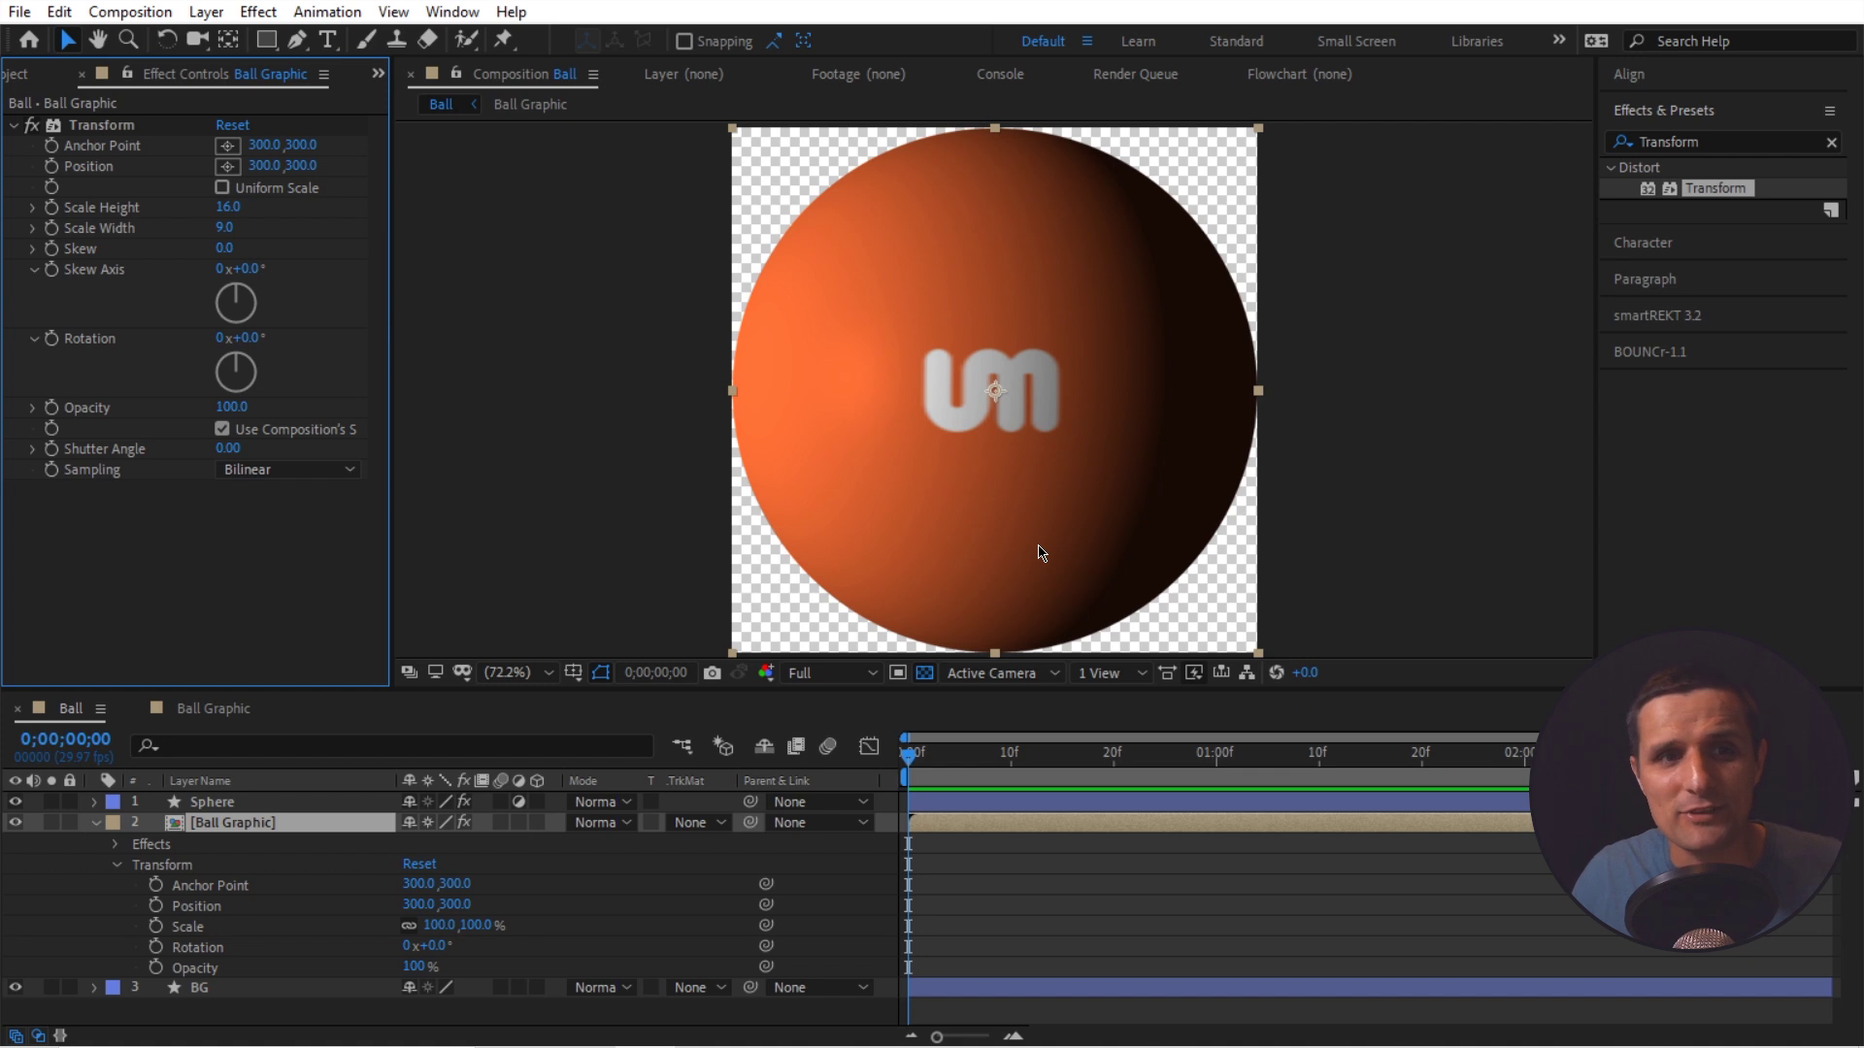
- Rename the Ball Graphic layer's Transform effect as Scale Fix
left_click(117, 127)
key("Return")
type("Scale Fi")
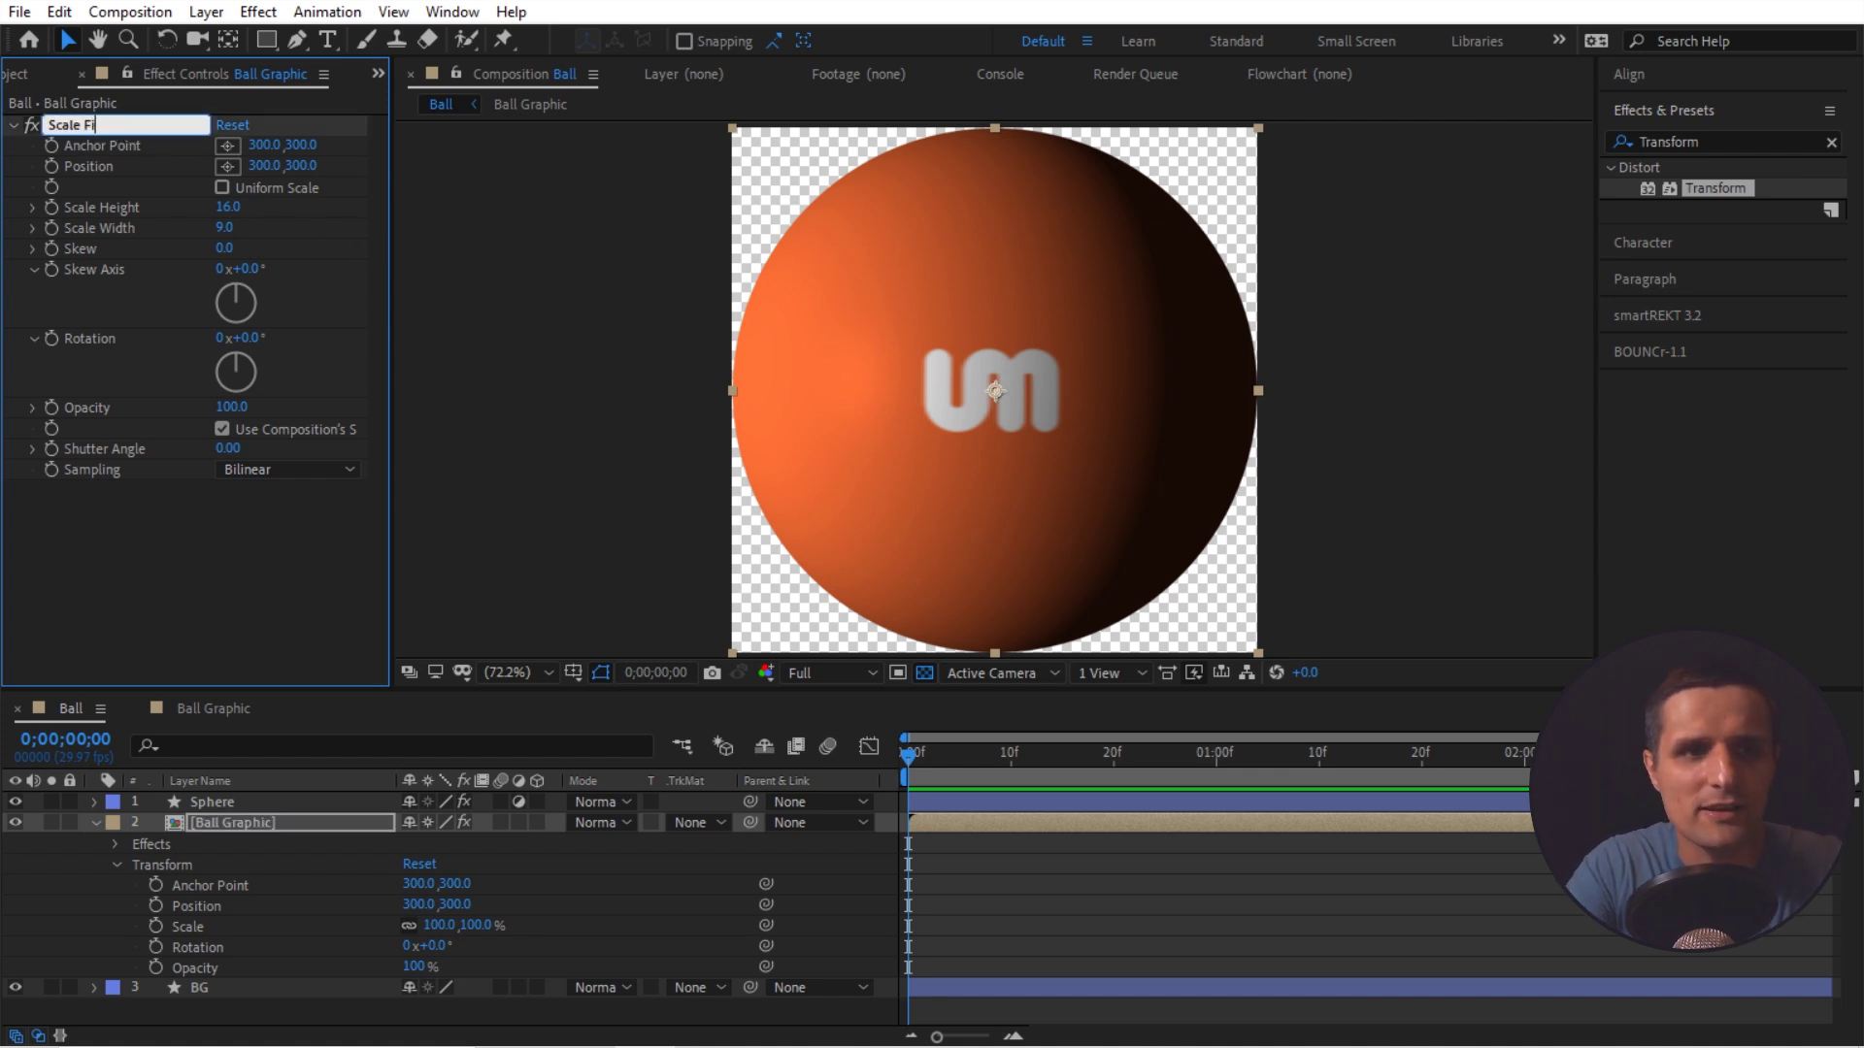
type("x")
key("Return")
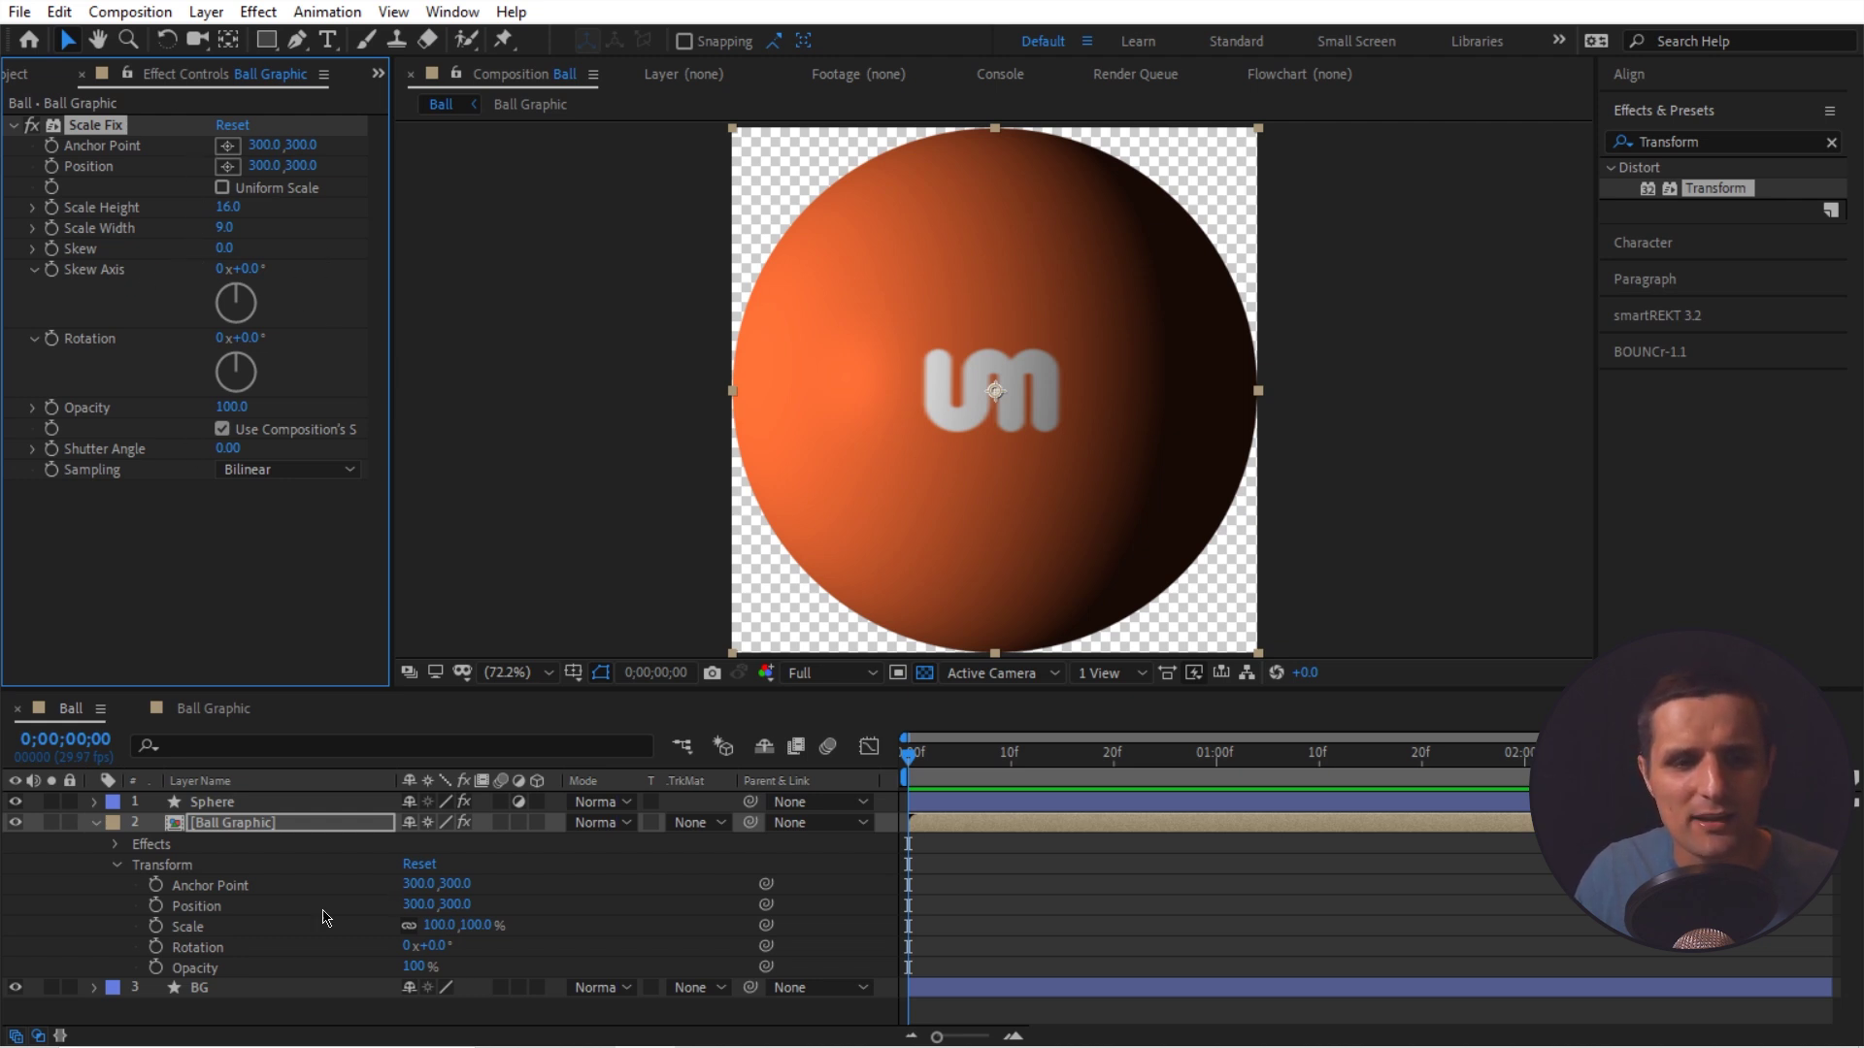
- Set the Ball Graphic layer's own scale to 350%
left_click(189, 927)
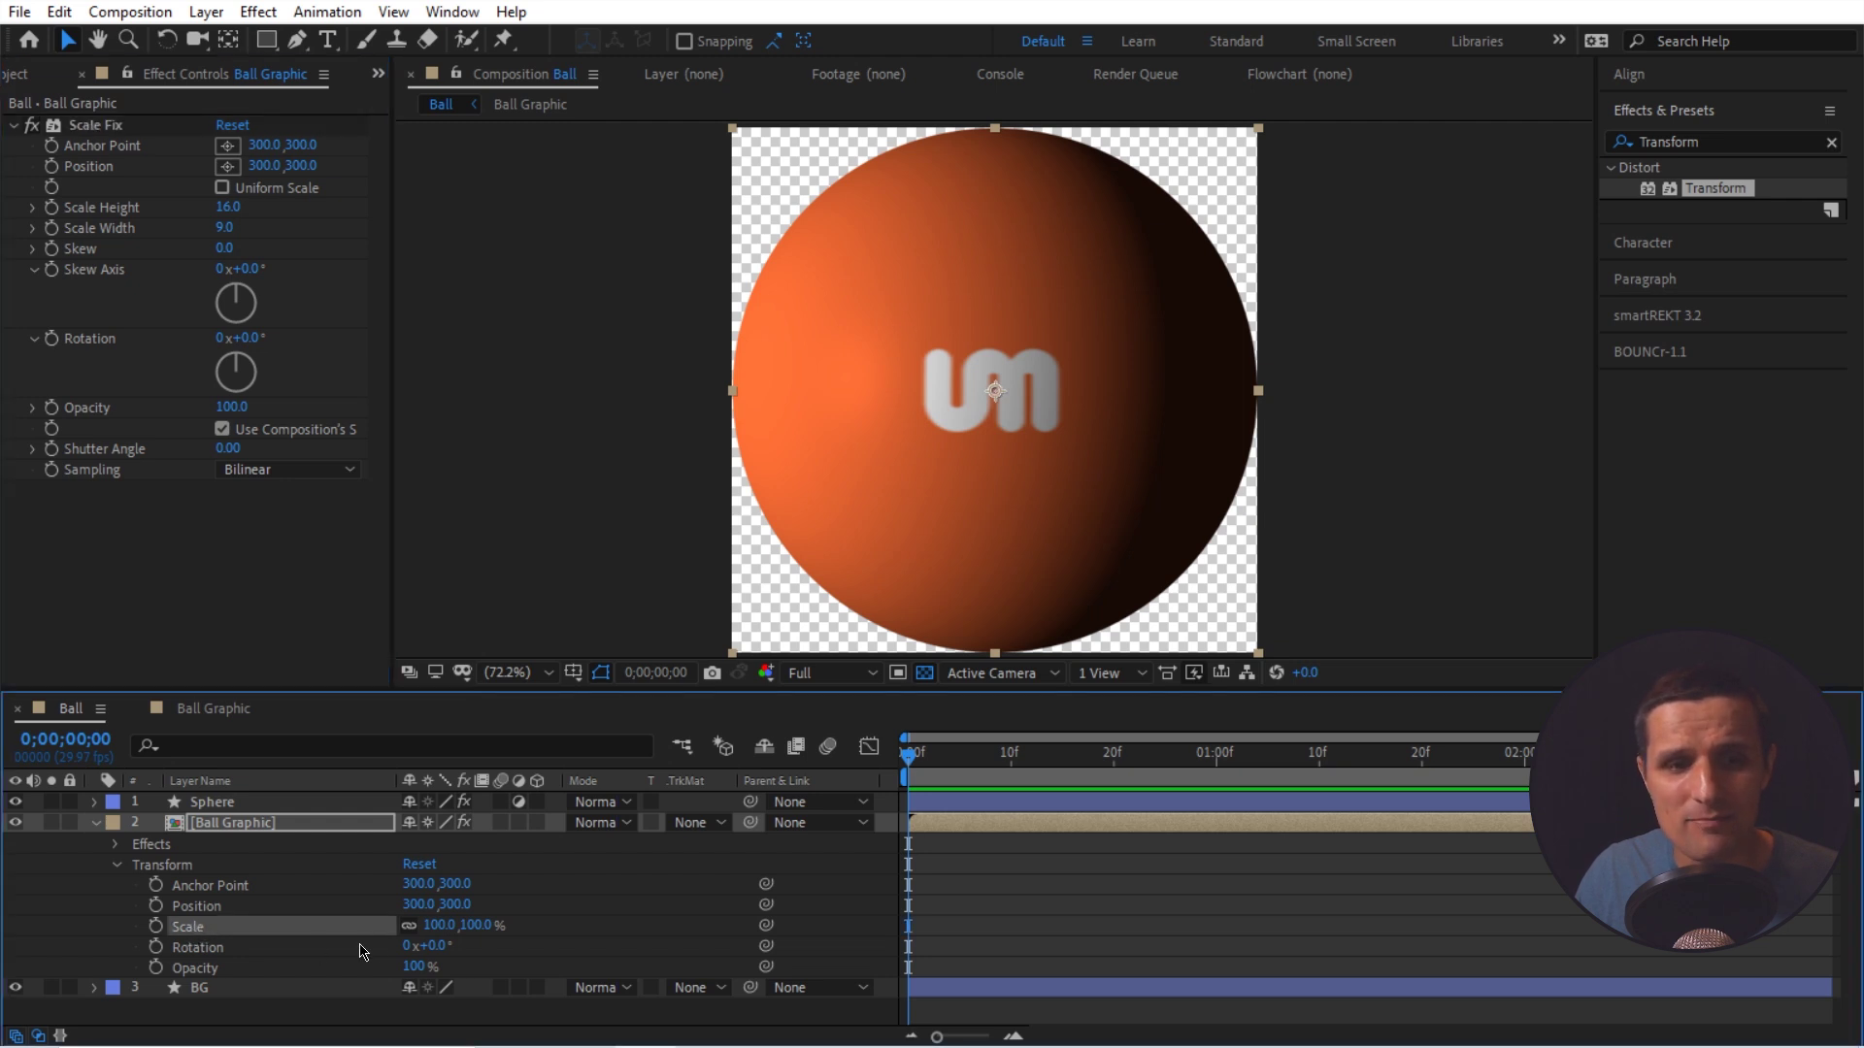
mouse_move(435, 925)
left_mouse_down()
mouse_move(874, 883)
mouse_move(679, 893)
mouse_move(896, 815)
mouse_move(611, 849)
mouse_move(825, 845)
mouse_move(582, 854)
mouse_move(602, 854)
mouse_move(442, 924)
left_mouse_up()
left_click(436, 924)
type("3")
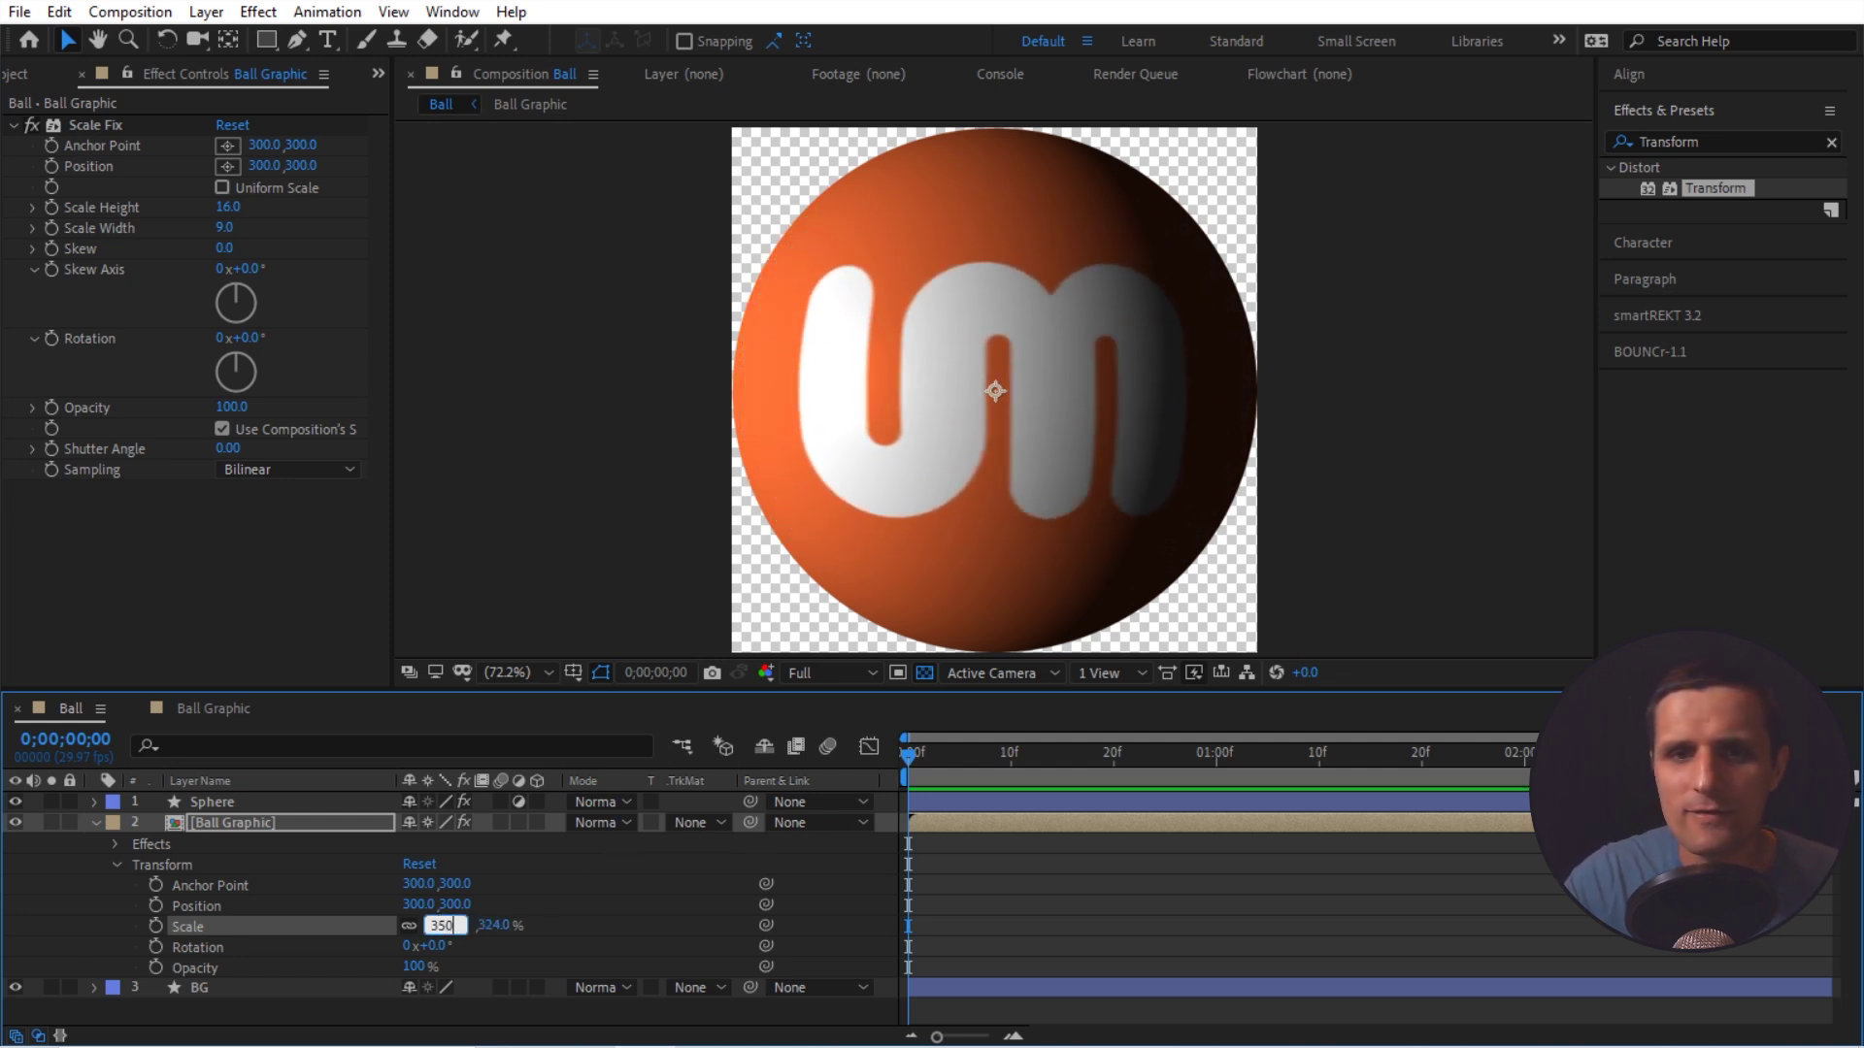
type("50")
key("Return")
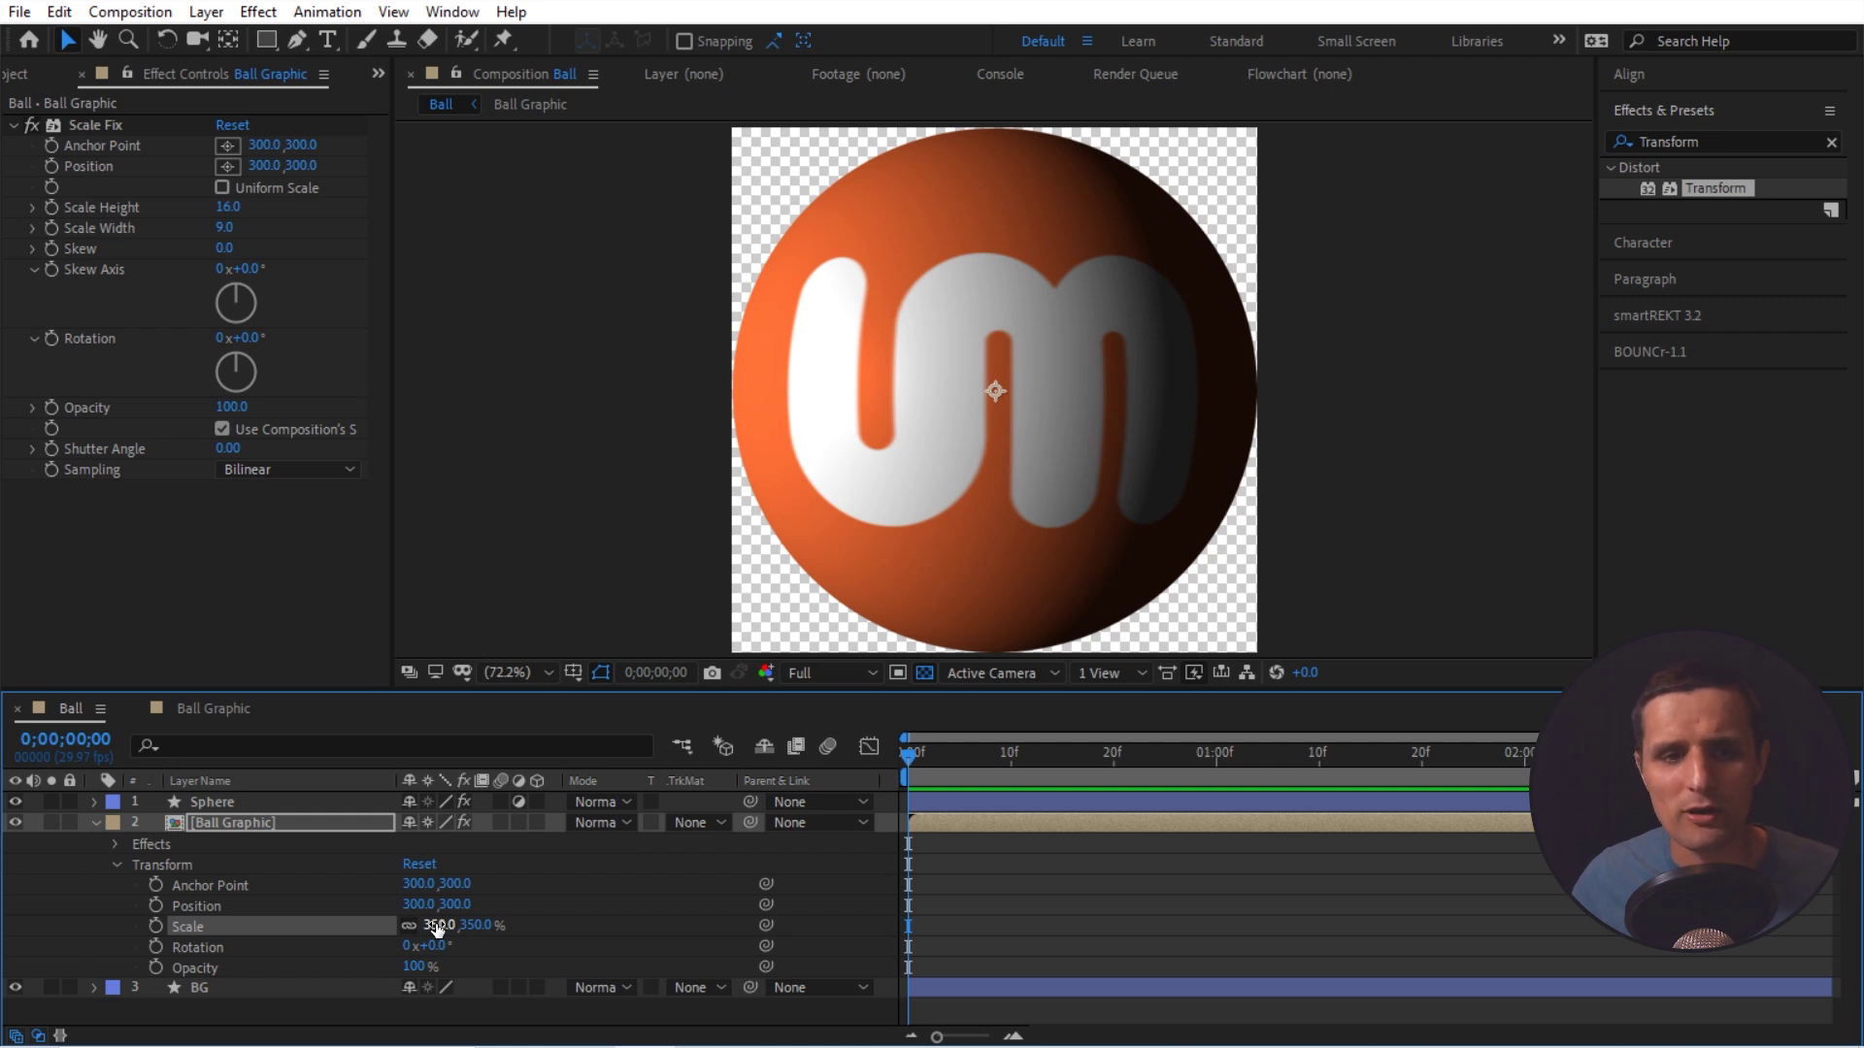
- Switch between the Ball Graphic and Ball compositions to compare the flat logo with its wrapped version, ending in Ball
double_click(222, 825)
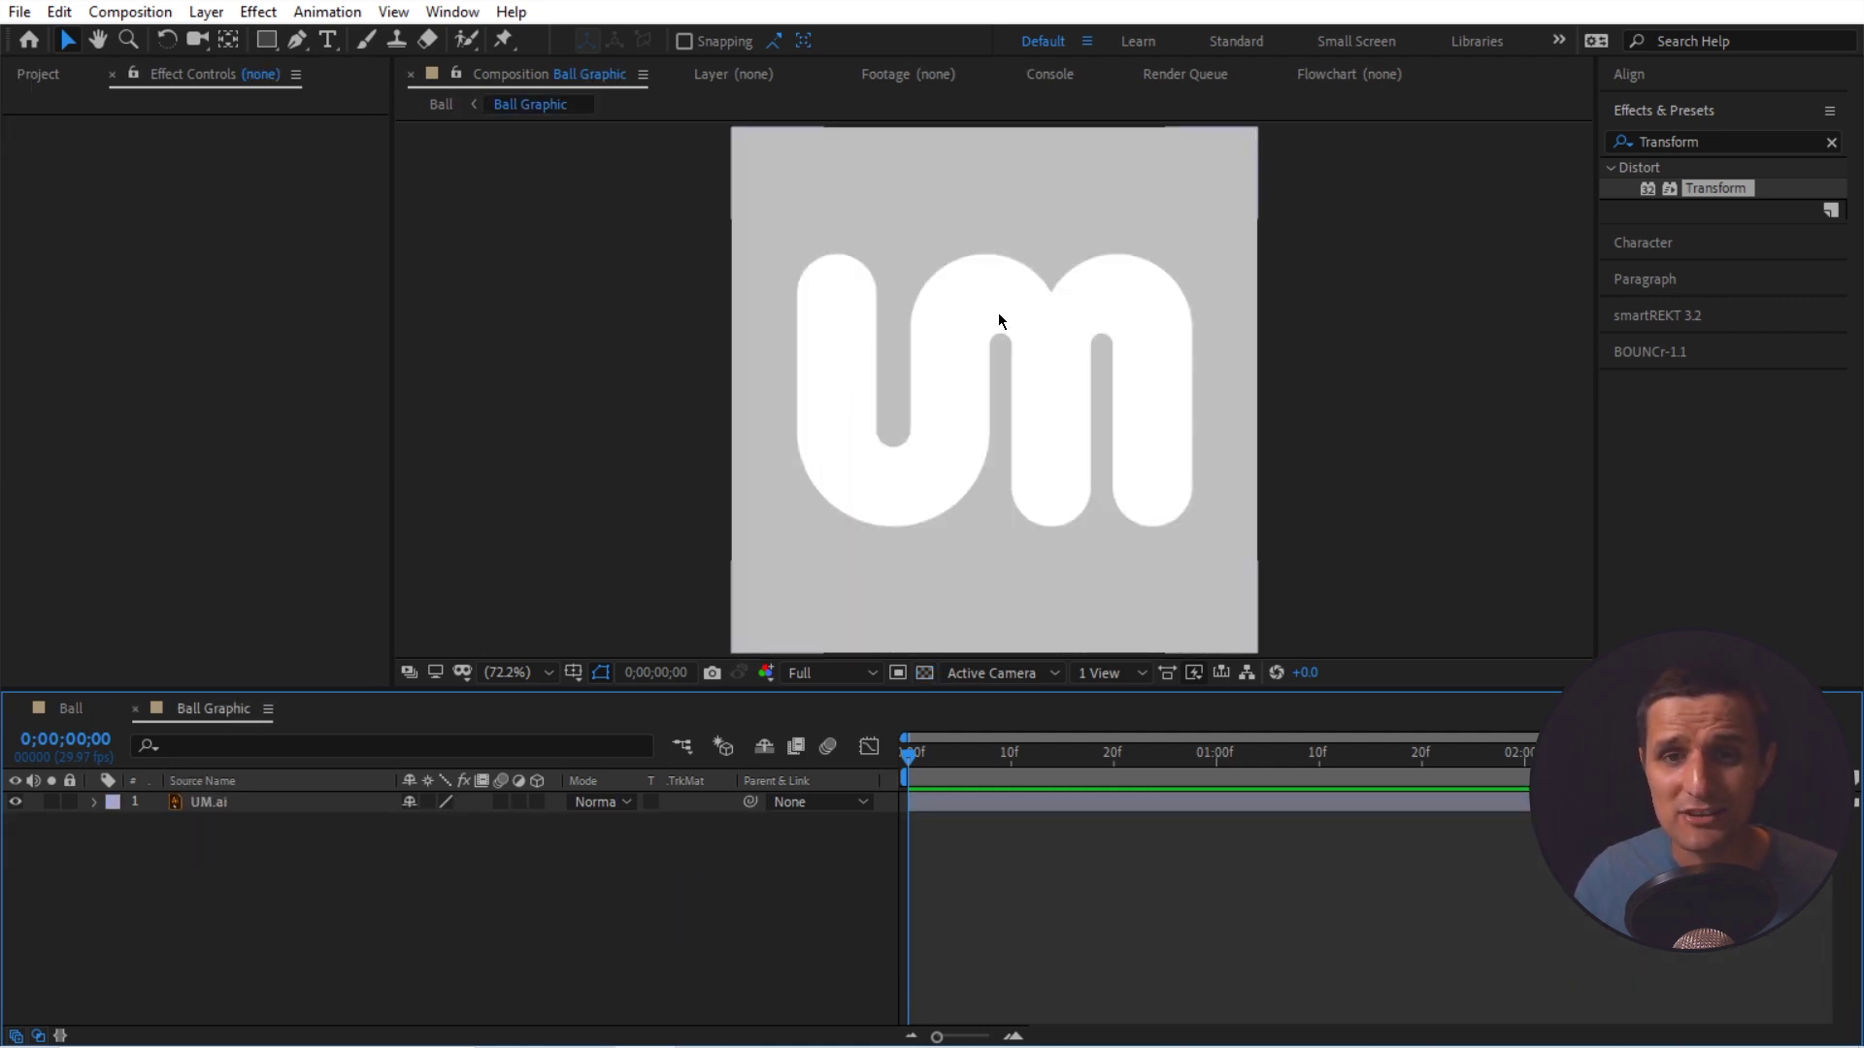
key("Tab")
left_click(689, 482)
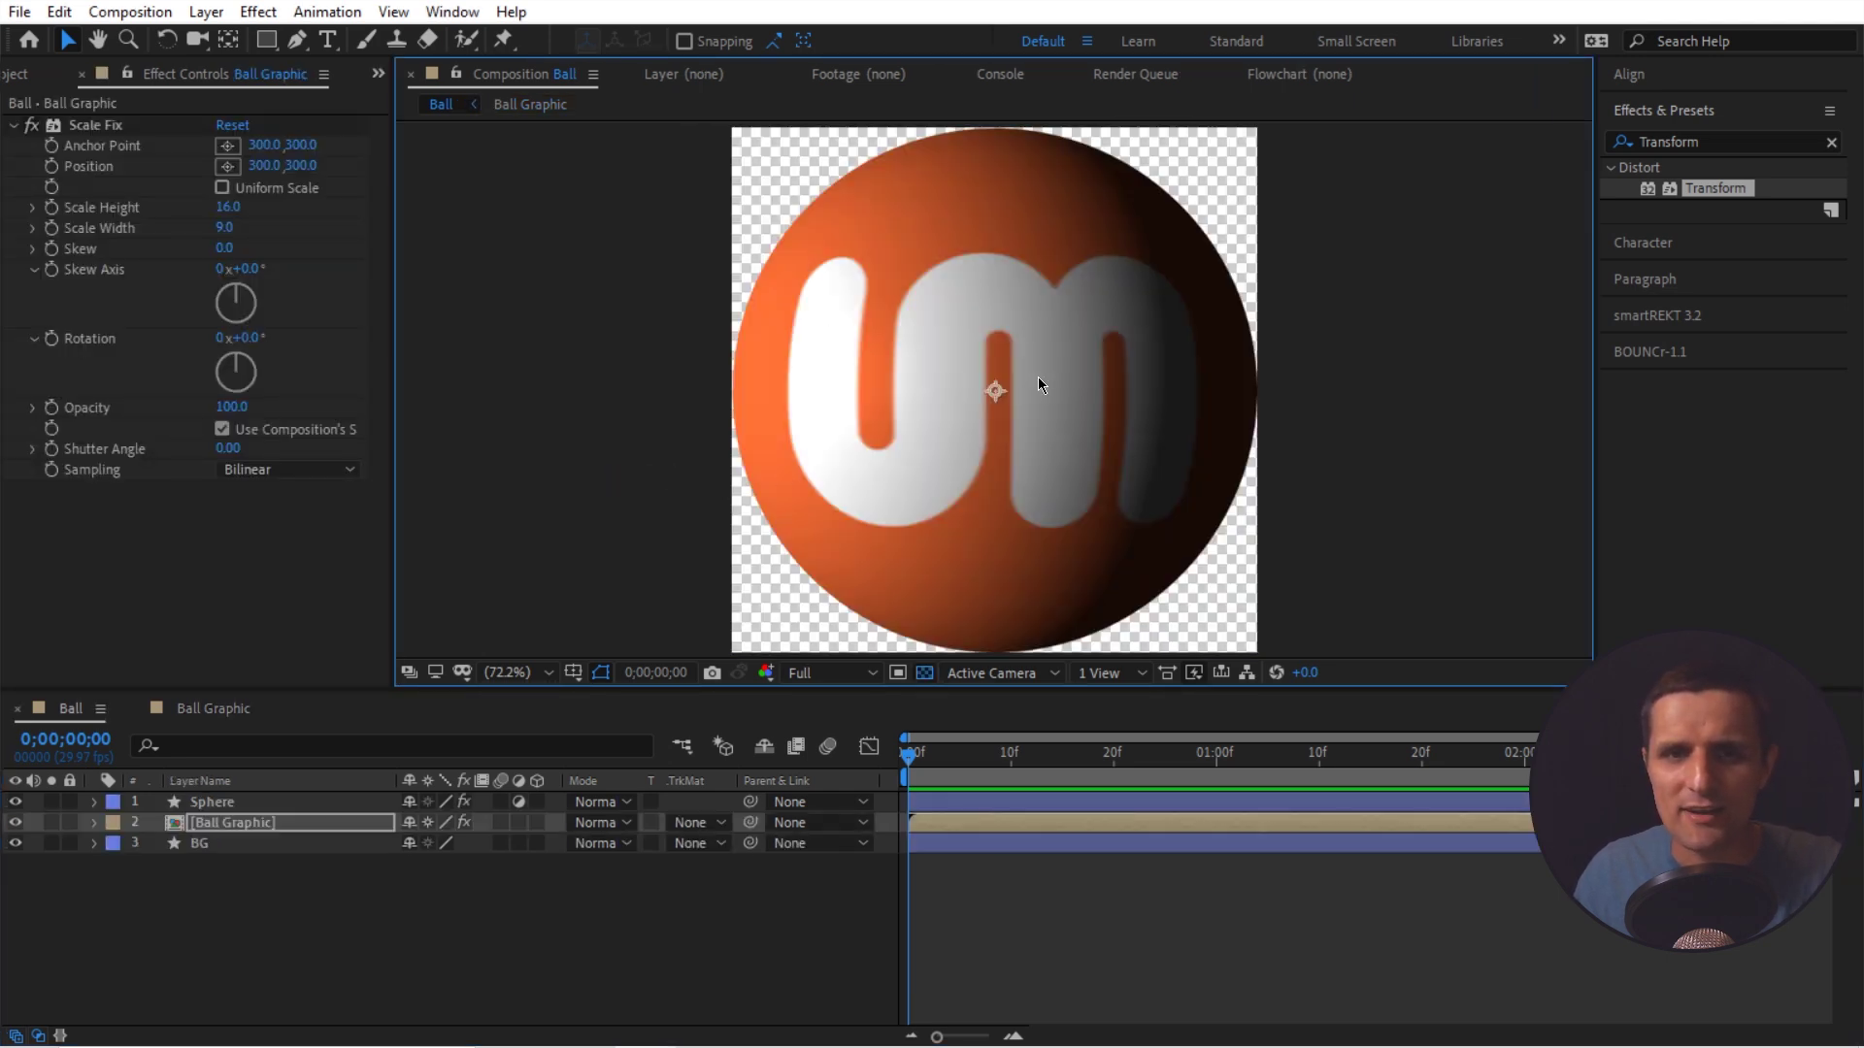
key("Tab")
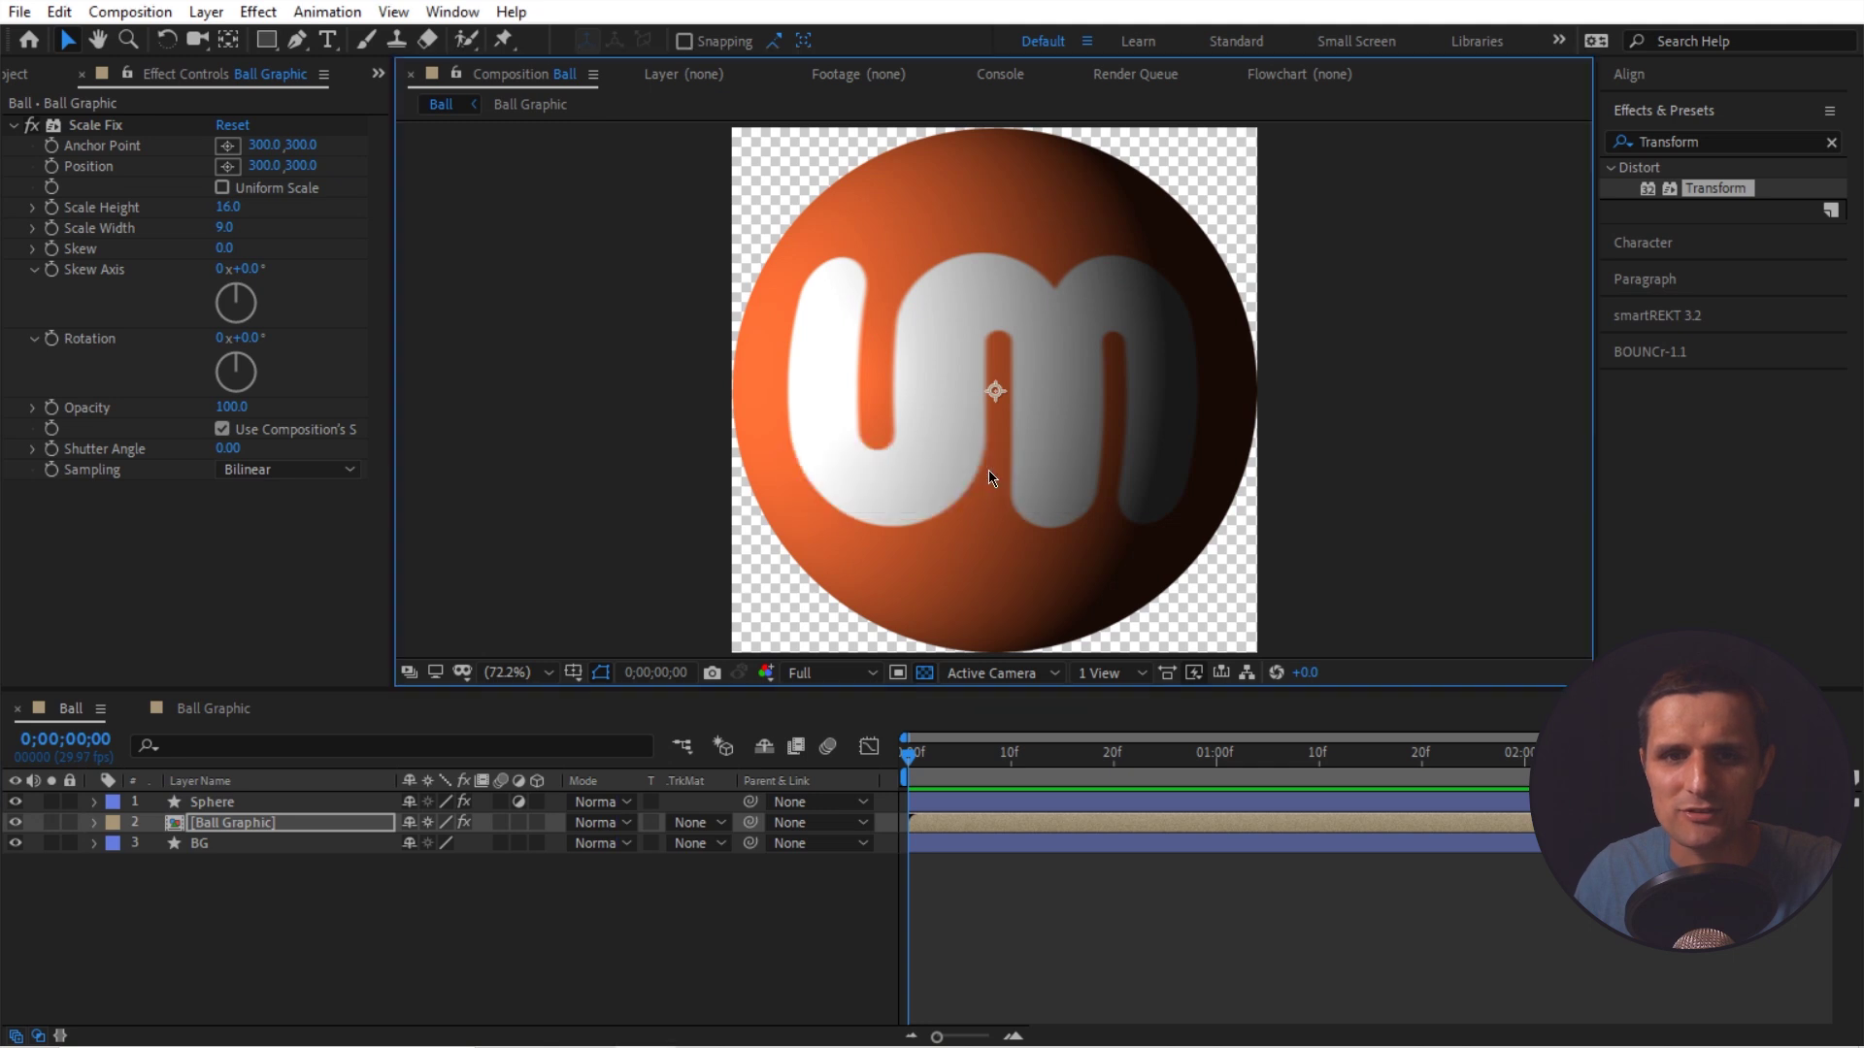
left_click(995, 475)
key("Tab")
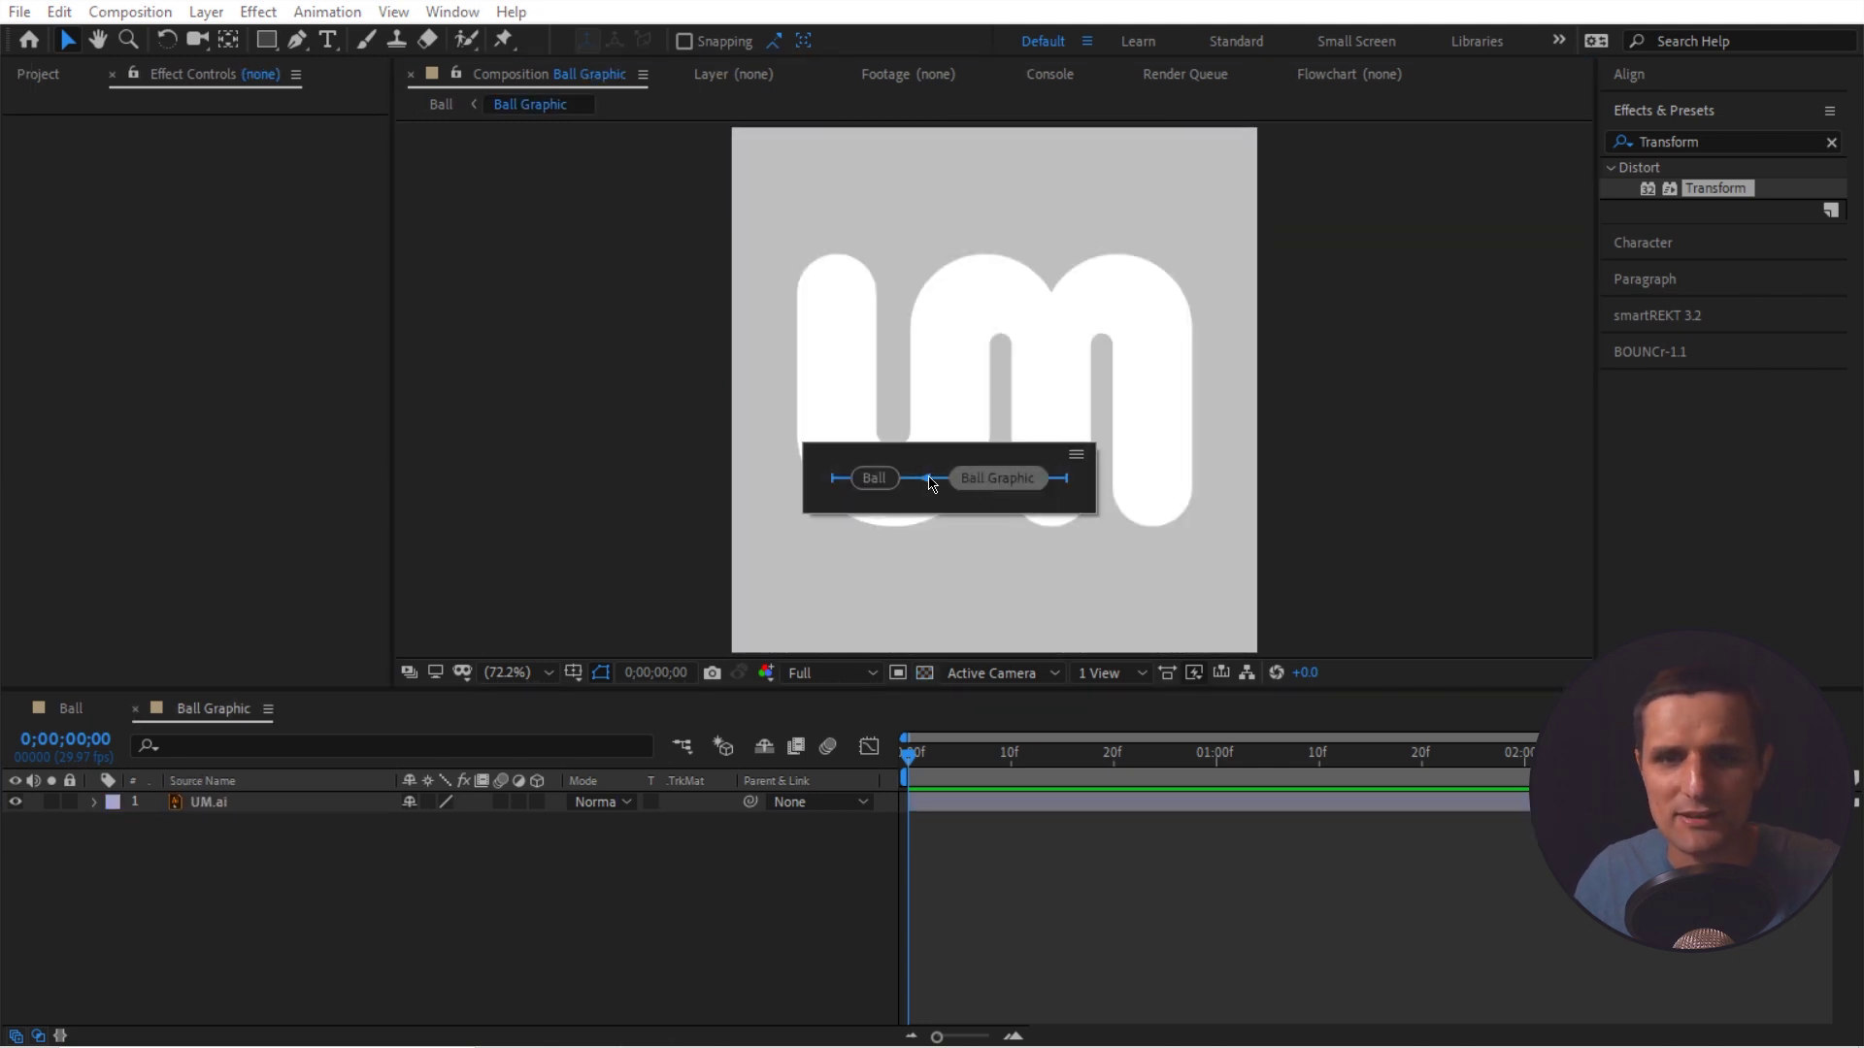
left_click(873, 480)
- Change the label color of the Sphere, Ball Graphic and BG layers to Orange
left_click(748, 943)
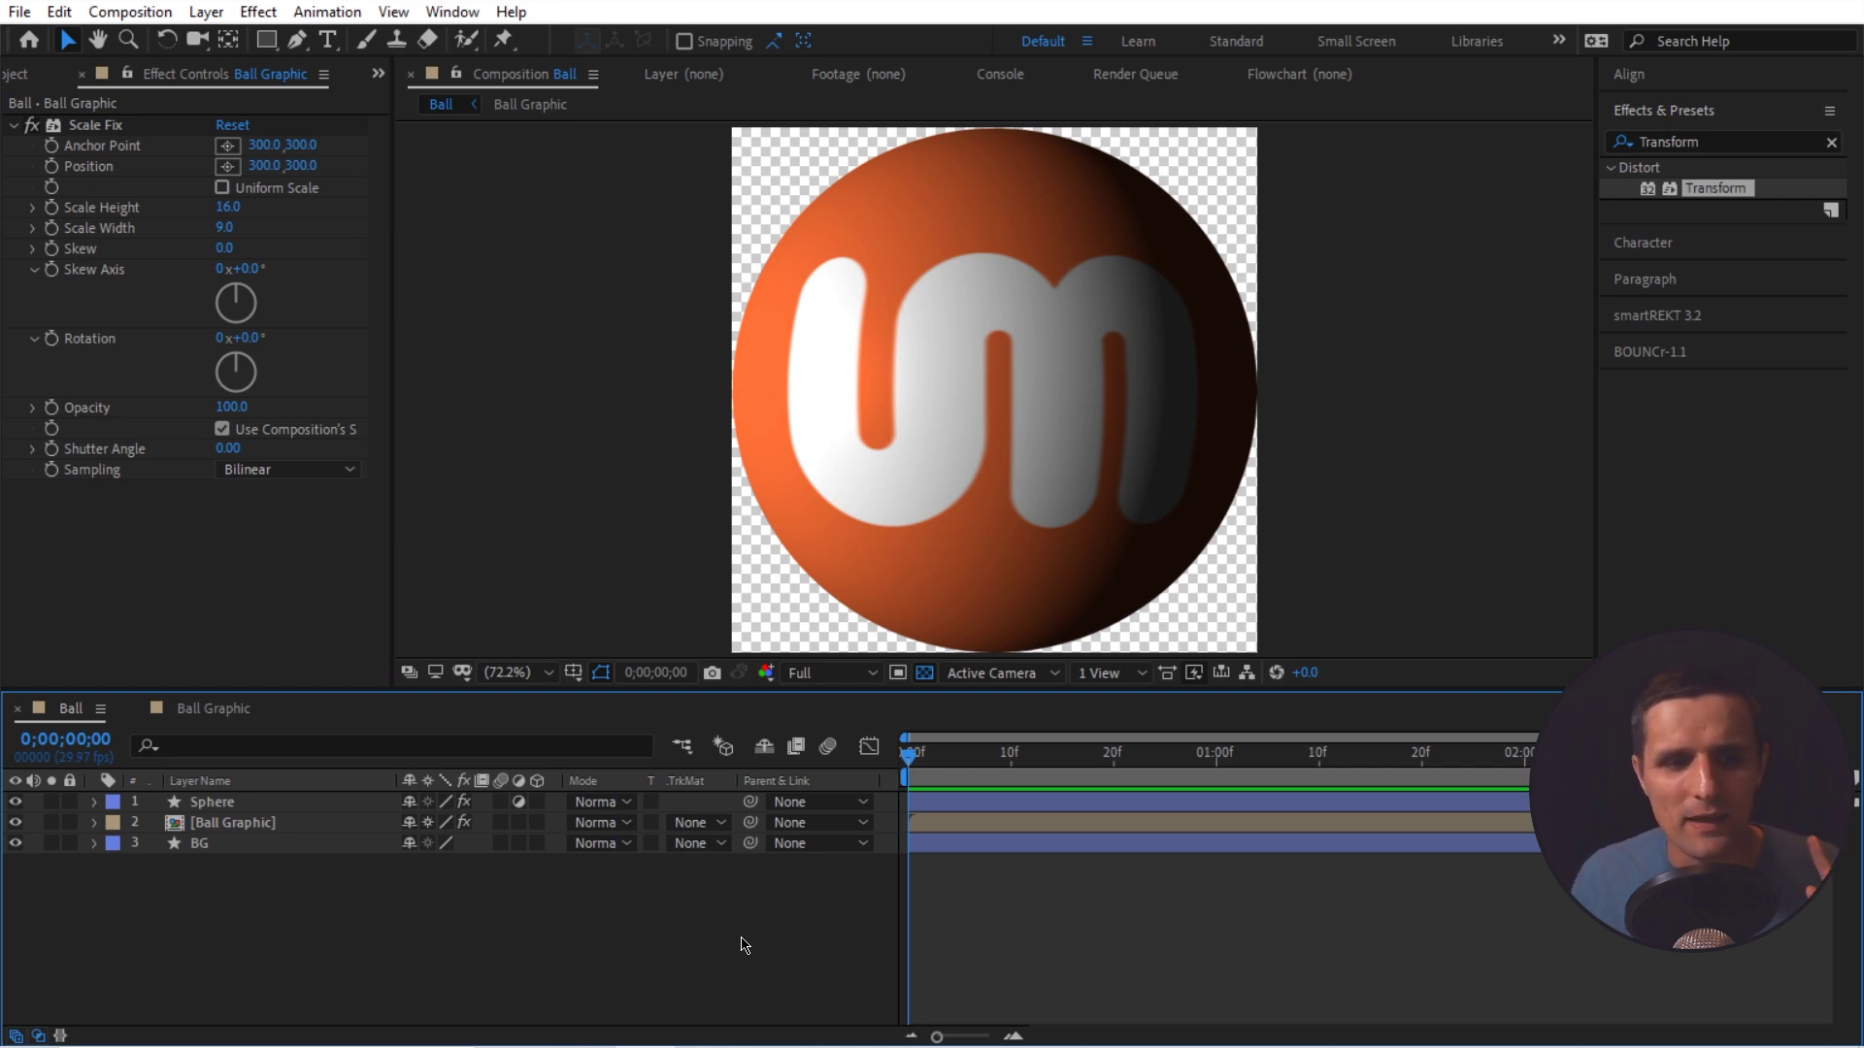
left_click_drag(316, 902, 201, 803)
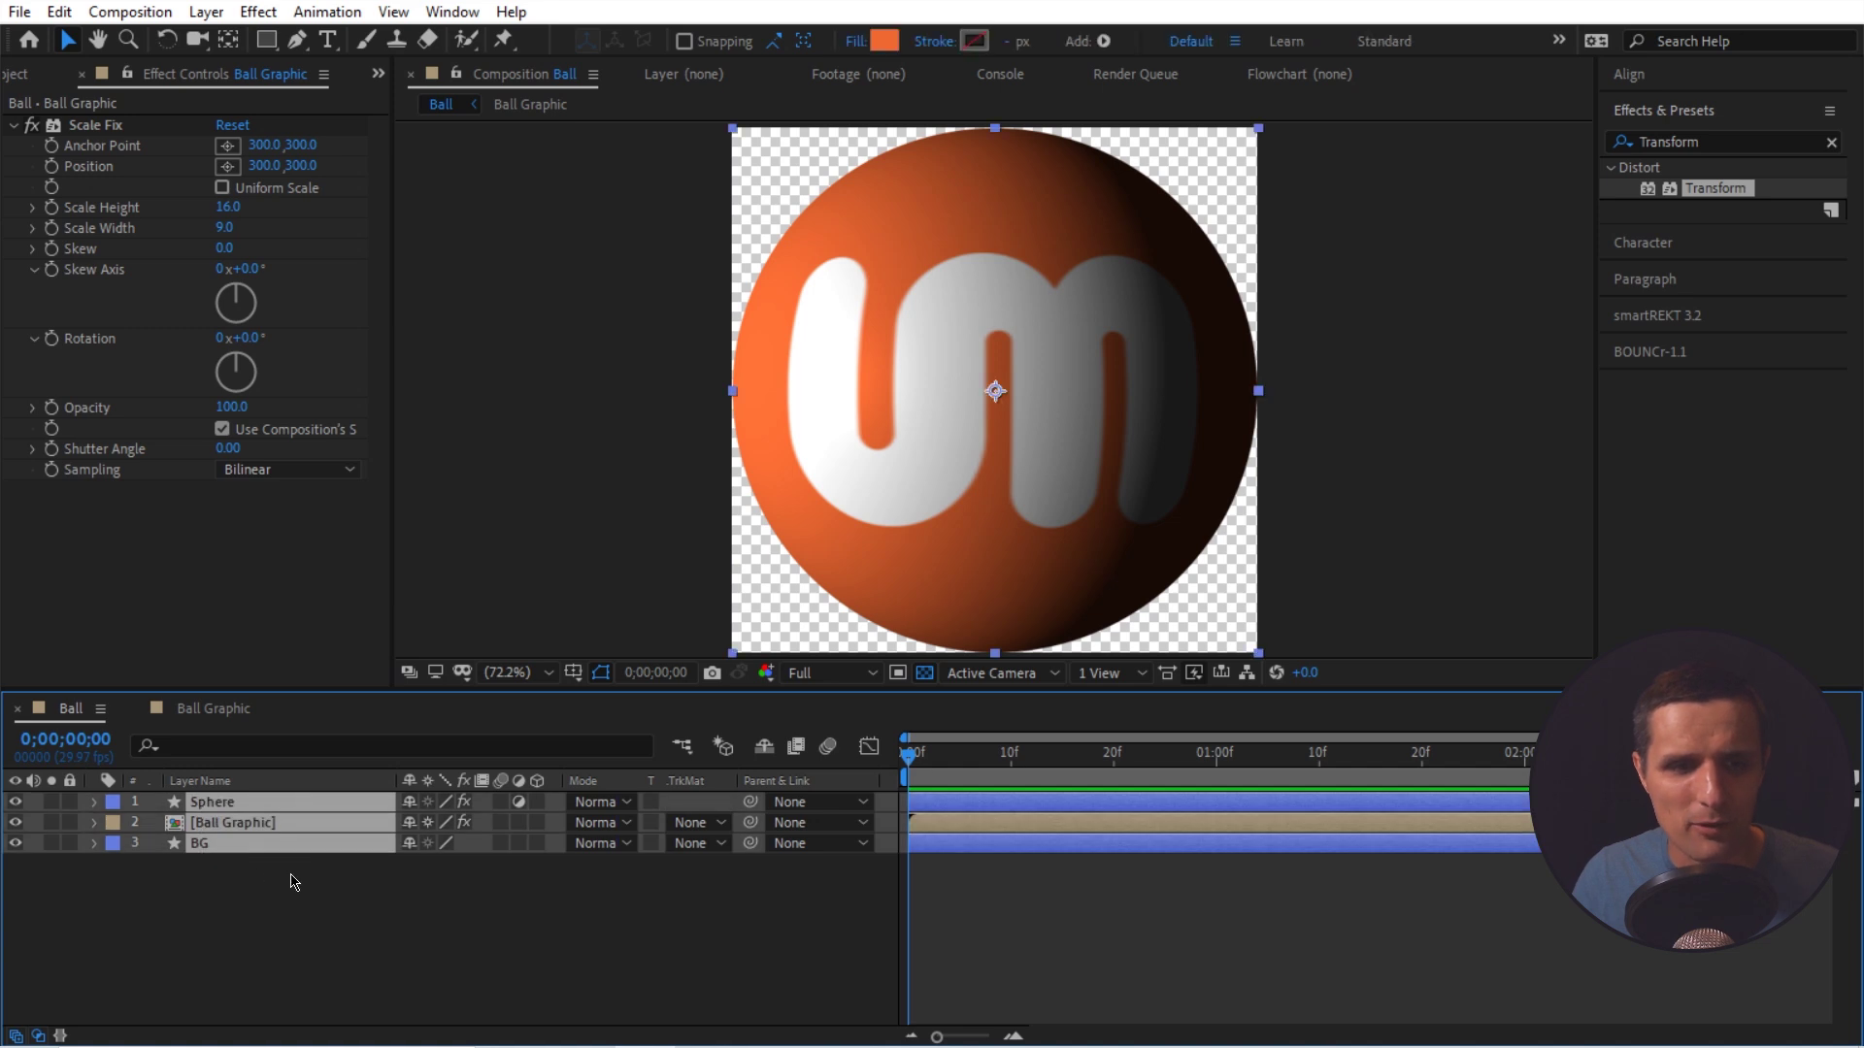
left_click(112, 844)
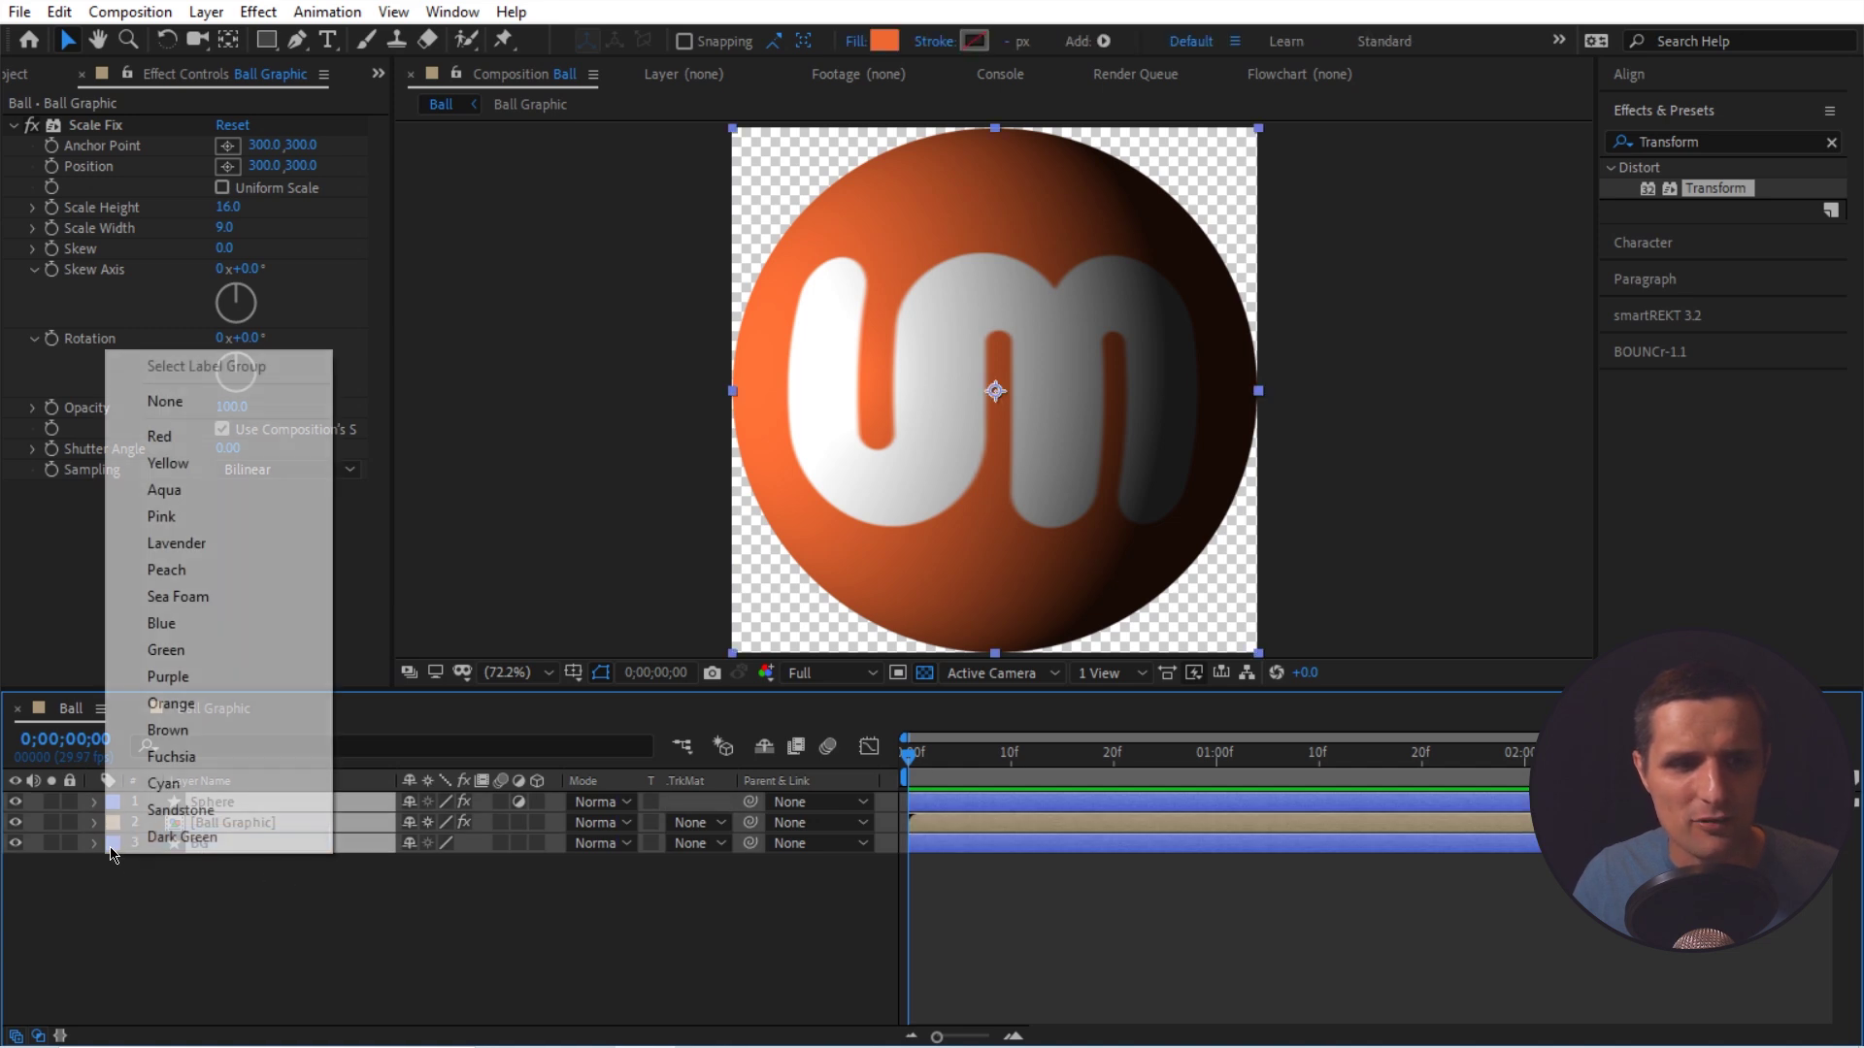
left_click(145, 709)
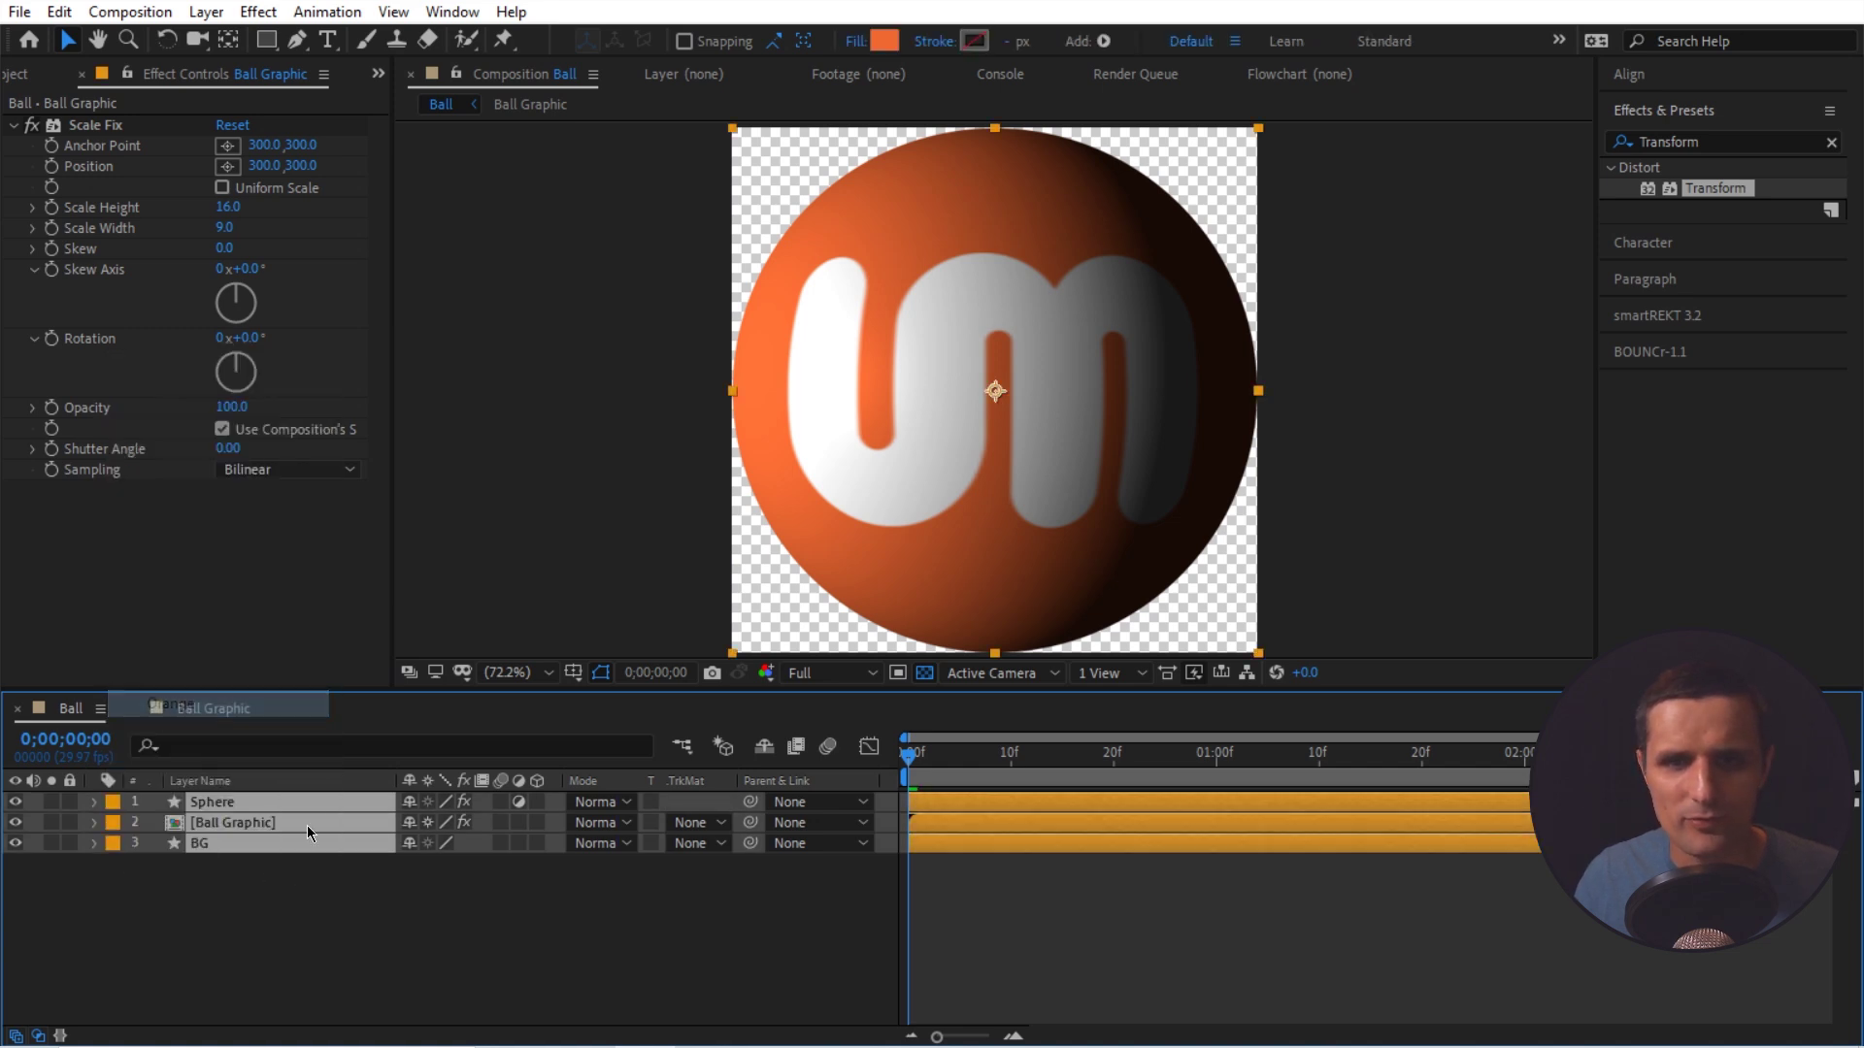
left_click(439, 949)
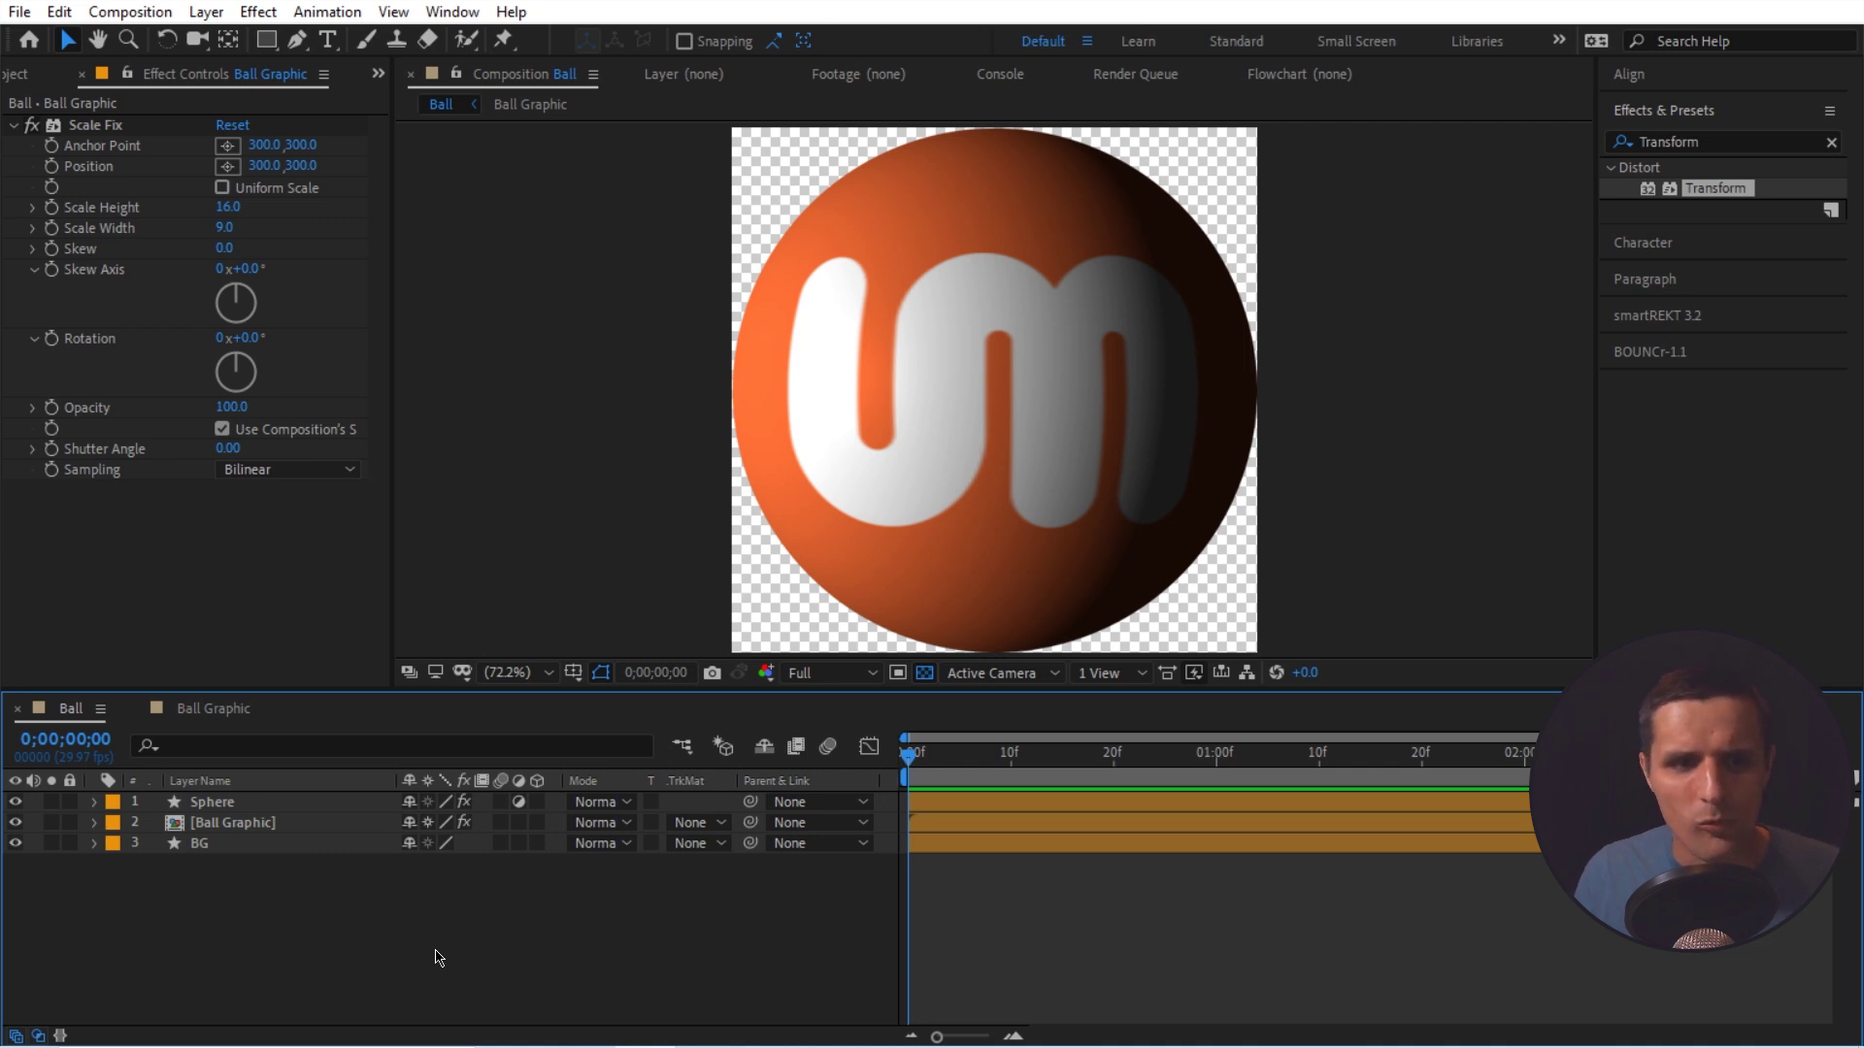
- Set the CC Sphere's light direction to 0° on the Sphere layer
left_click(259, 805)
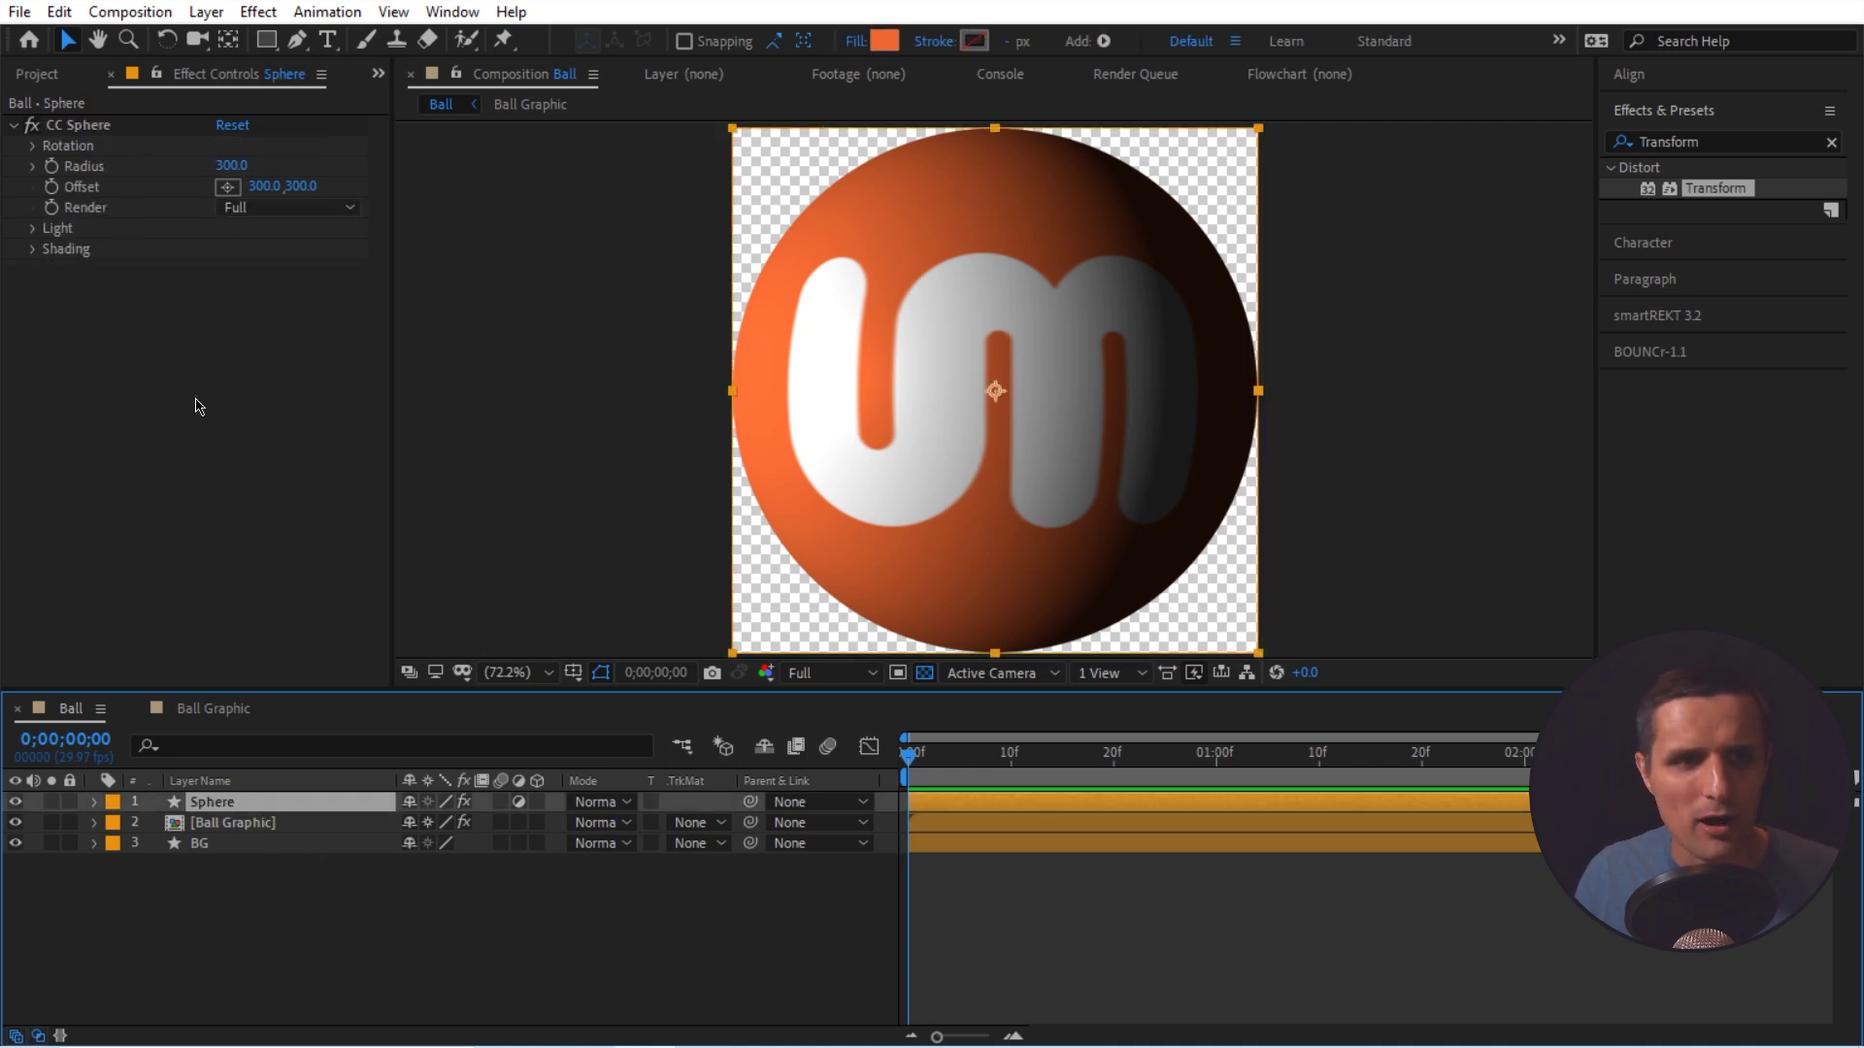
left_click(33, 229)
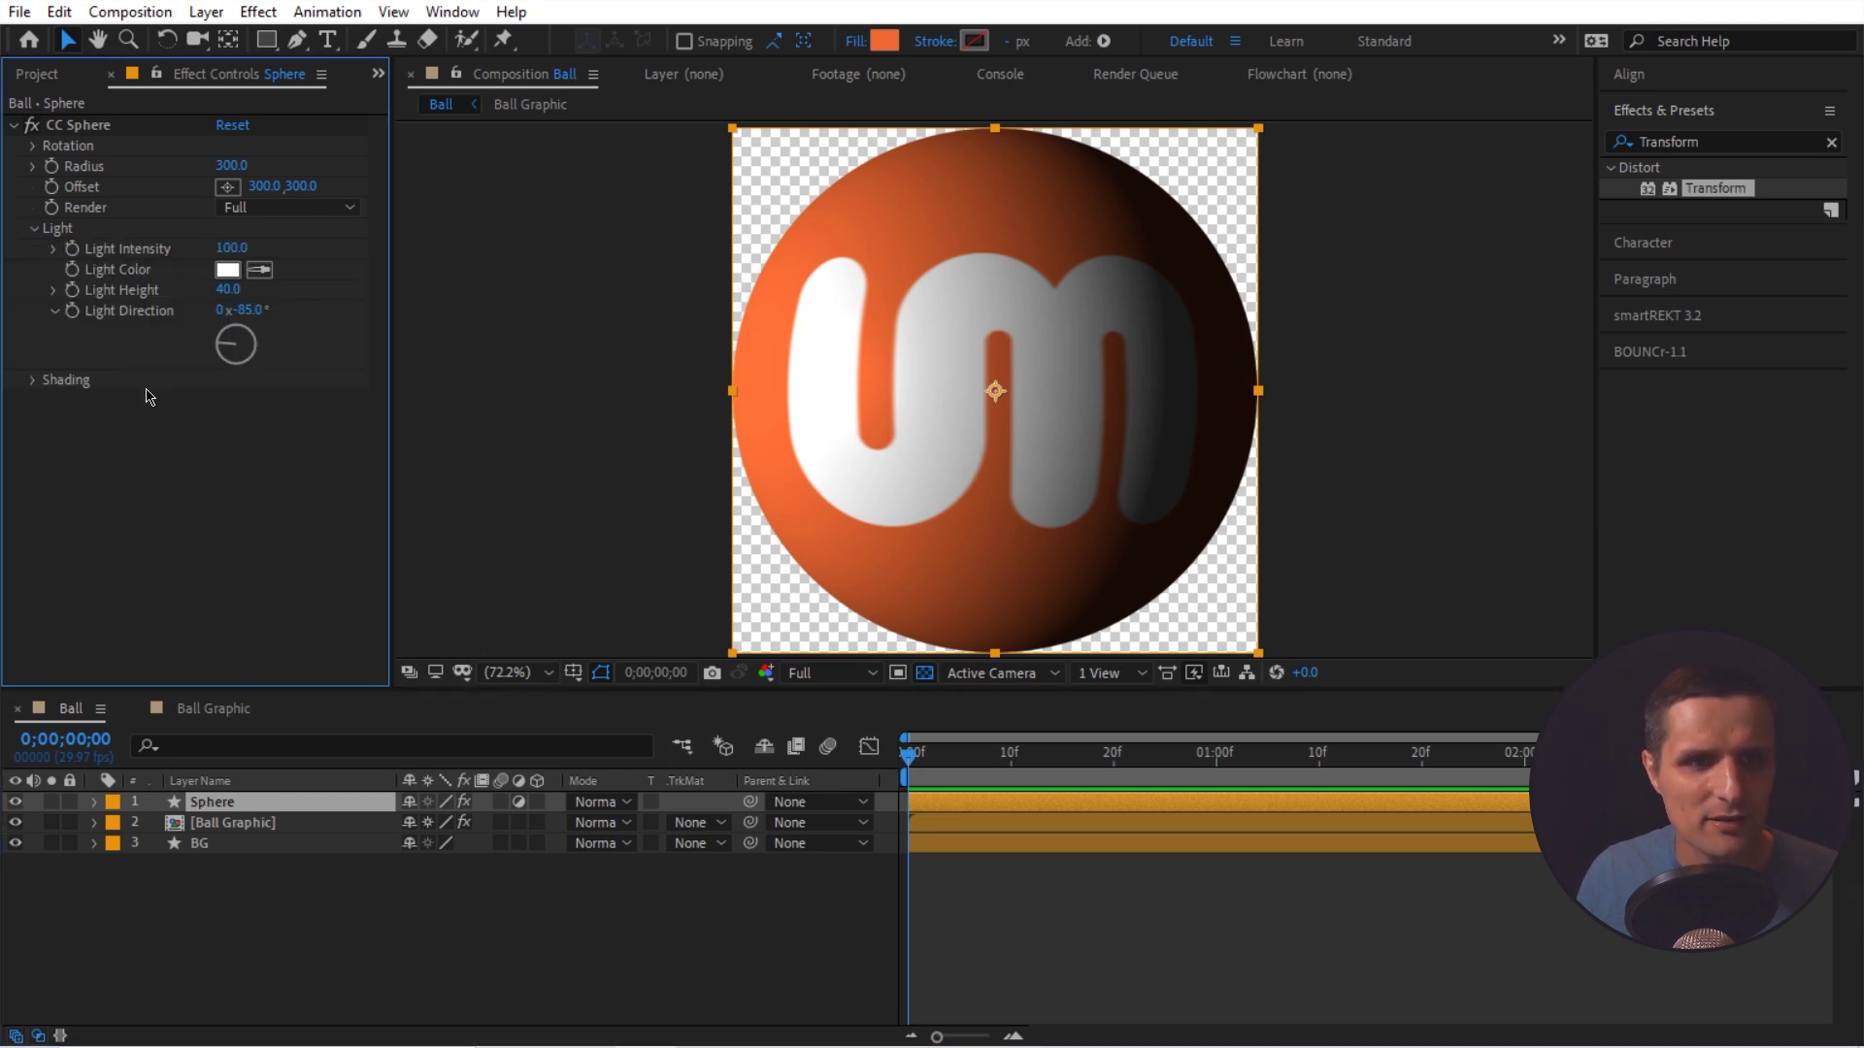
left_click(231, 340)
left_click_drag(232, 340, 237, 334)
left_click(248, 310)
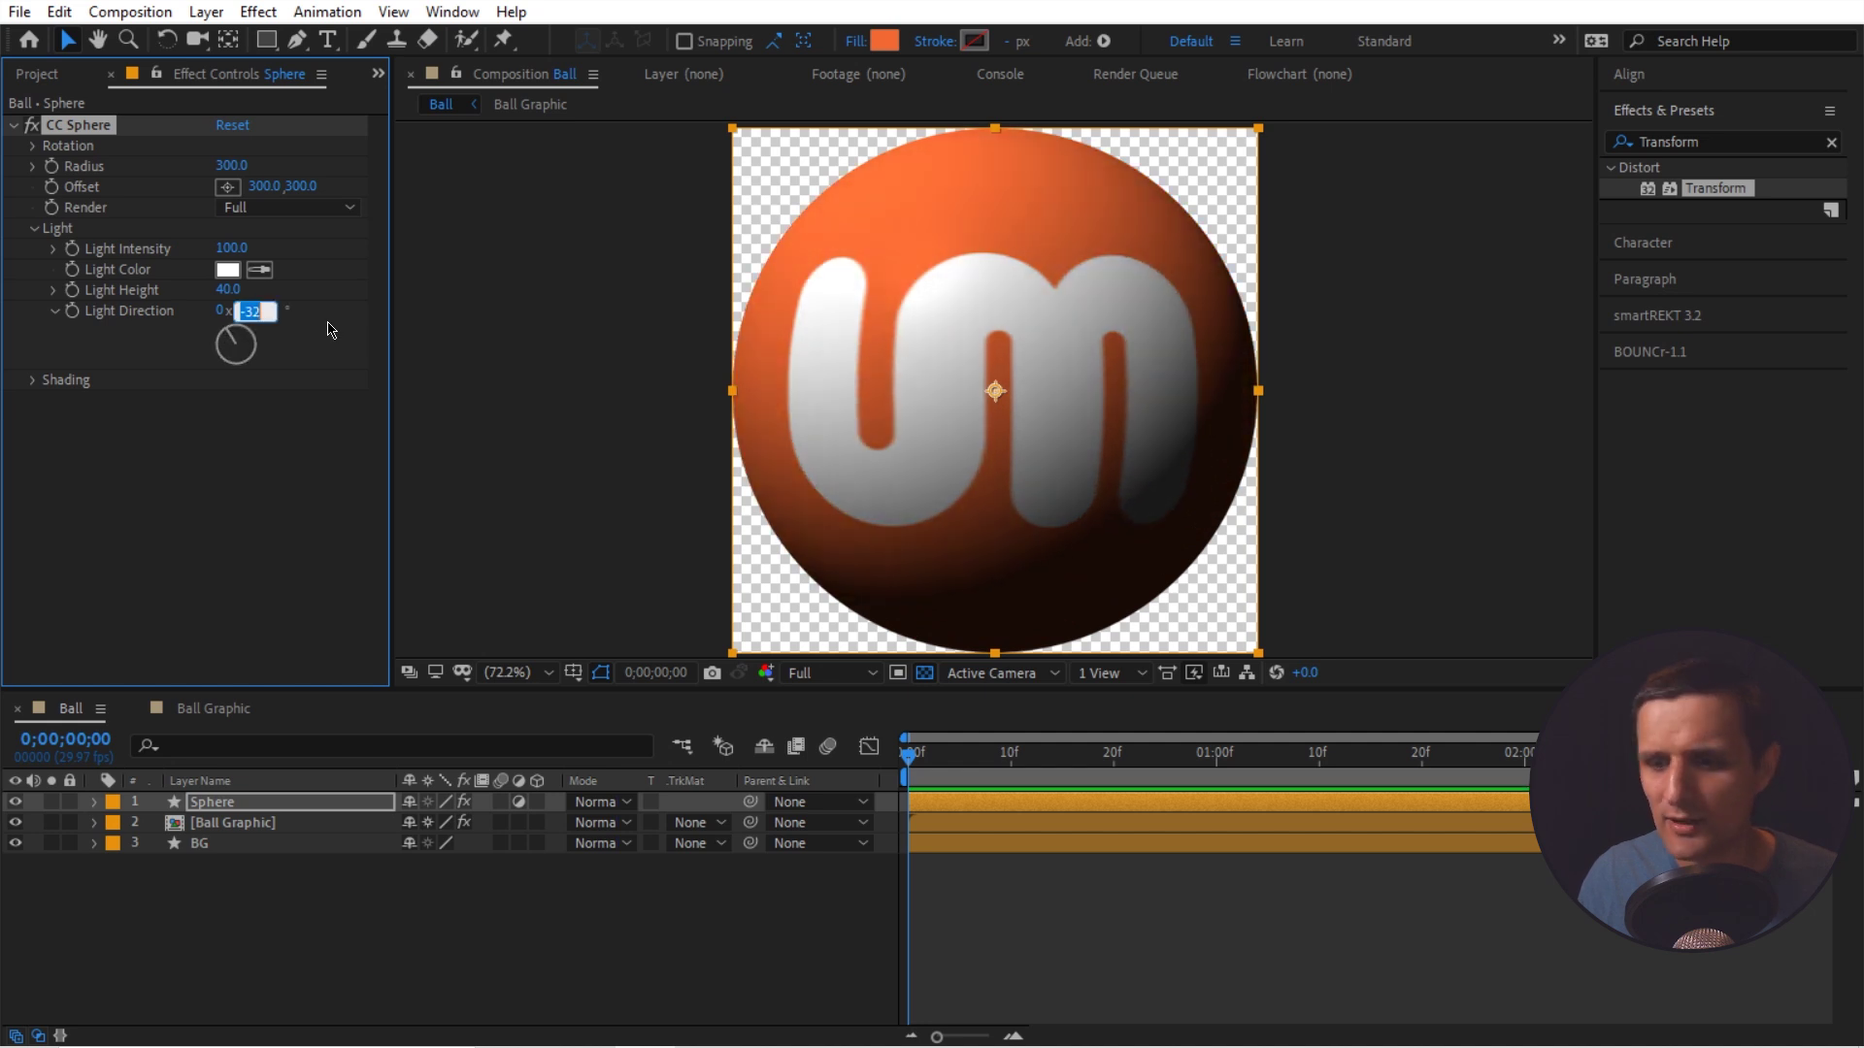
type("0")
key("Return")
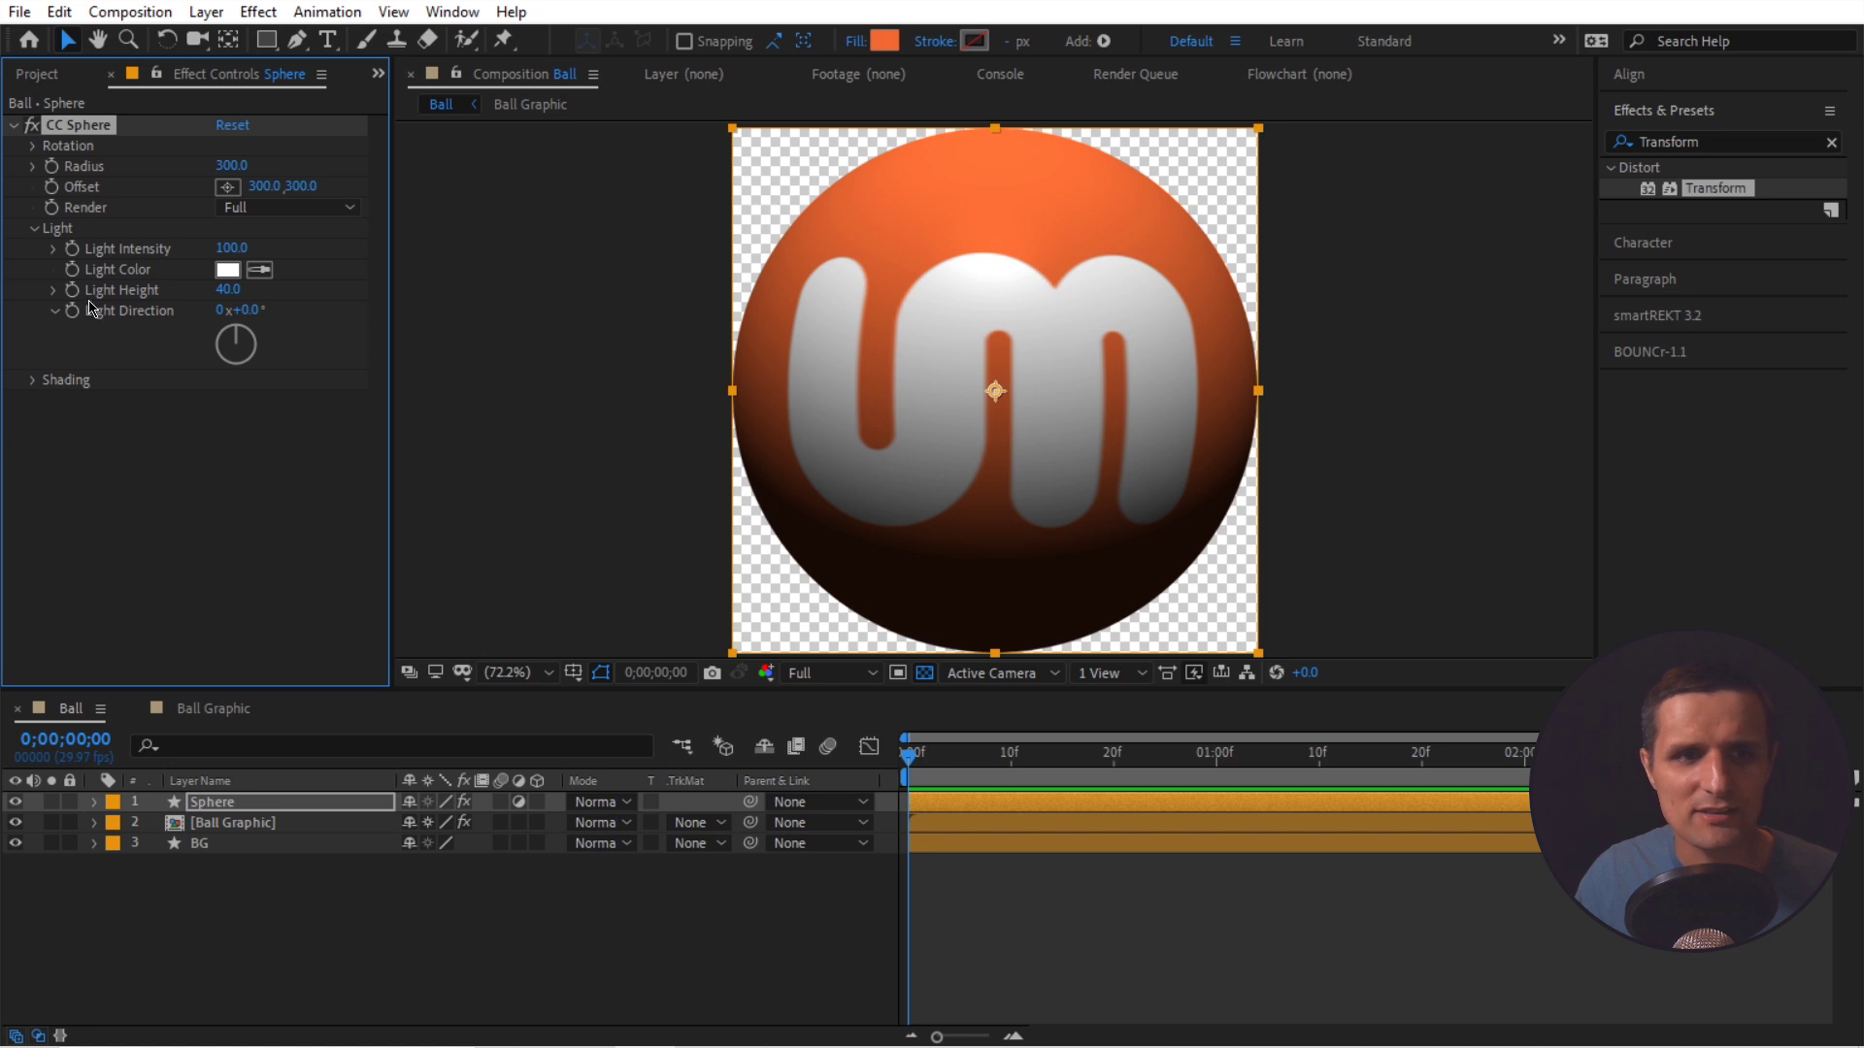
- Set the CC Sphere's light height to 55
left_click_drag(227, 290, 225, 289)
left_click(225, 288)
type("50")
key("Return")
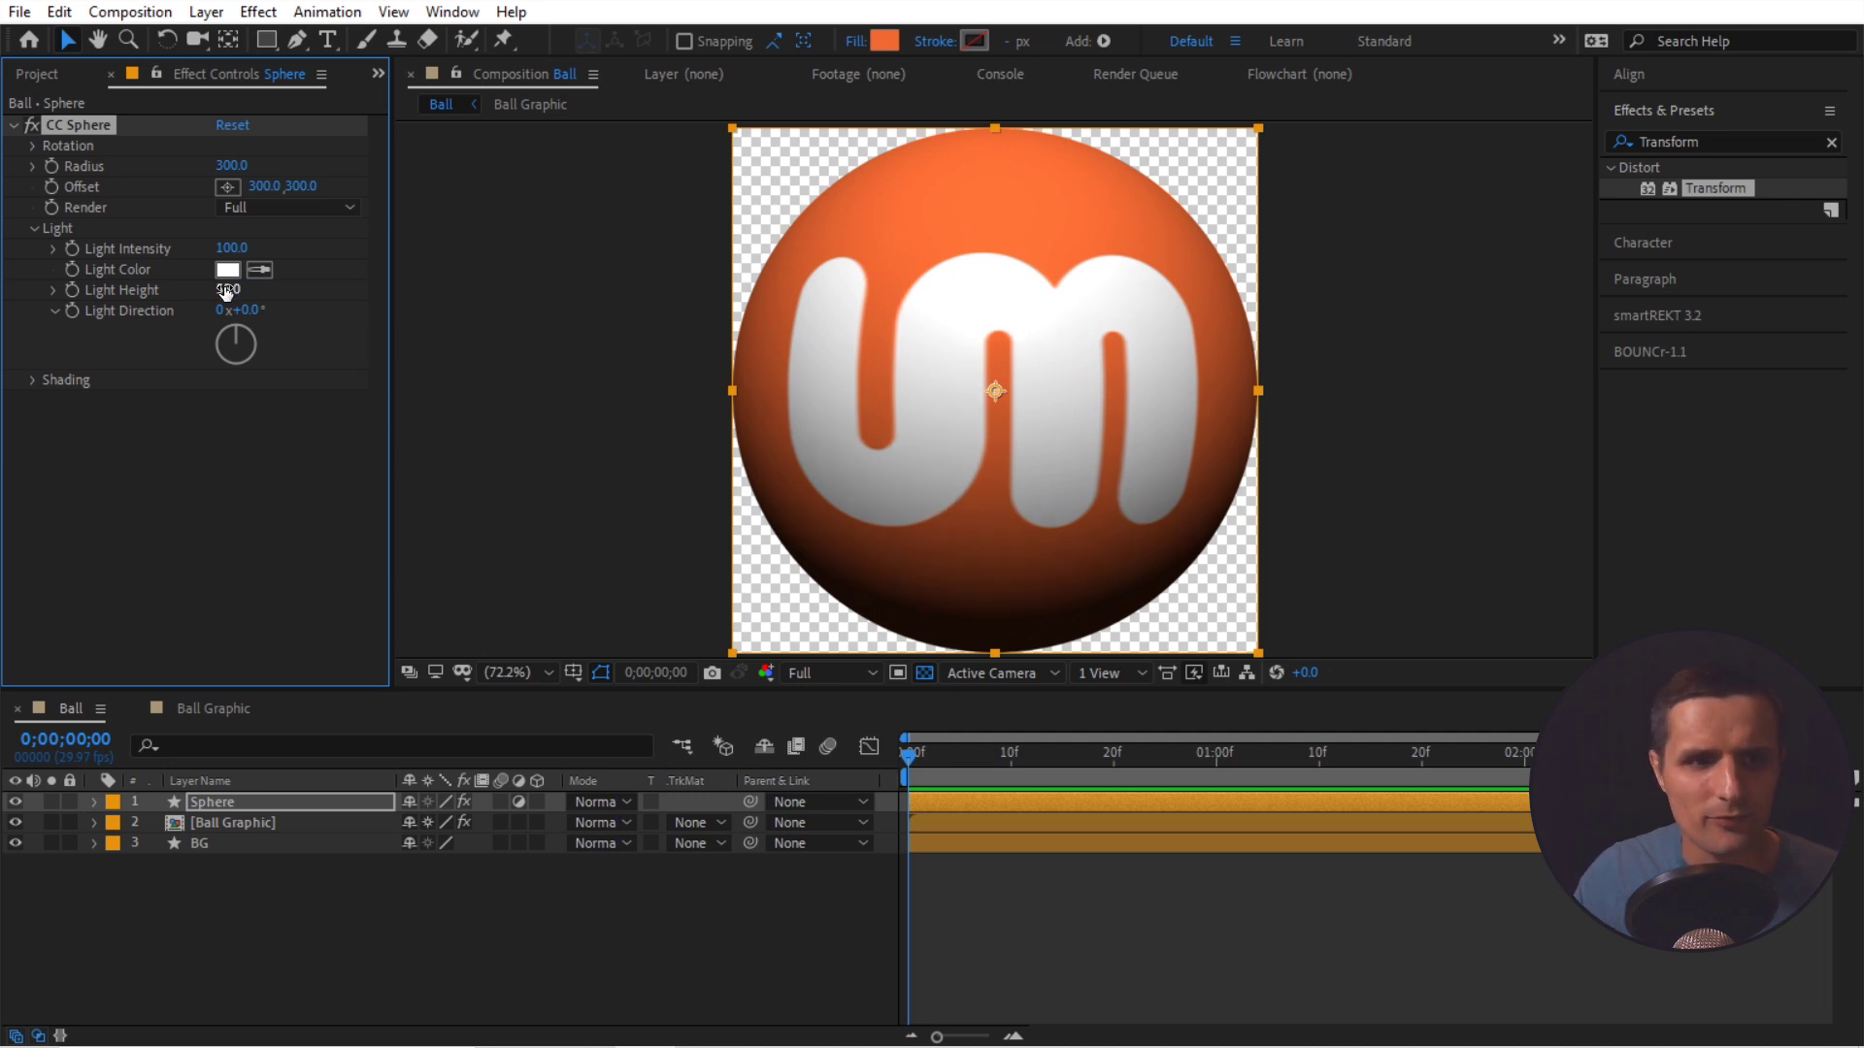
- Expand the CC Sphere's shading settings and hide the Ball Graphic layer
left_click(34, 382)
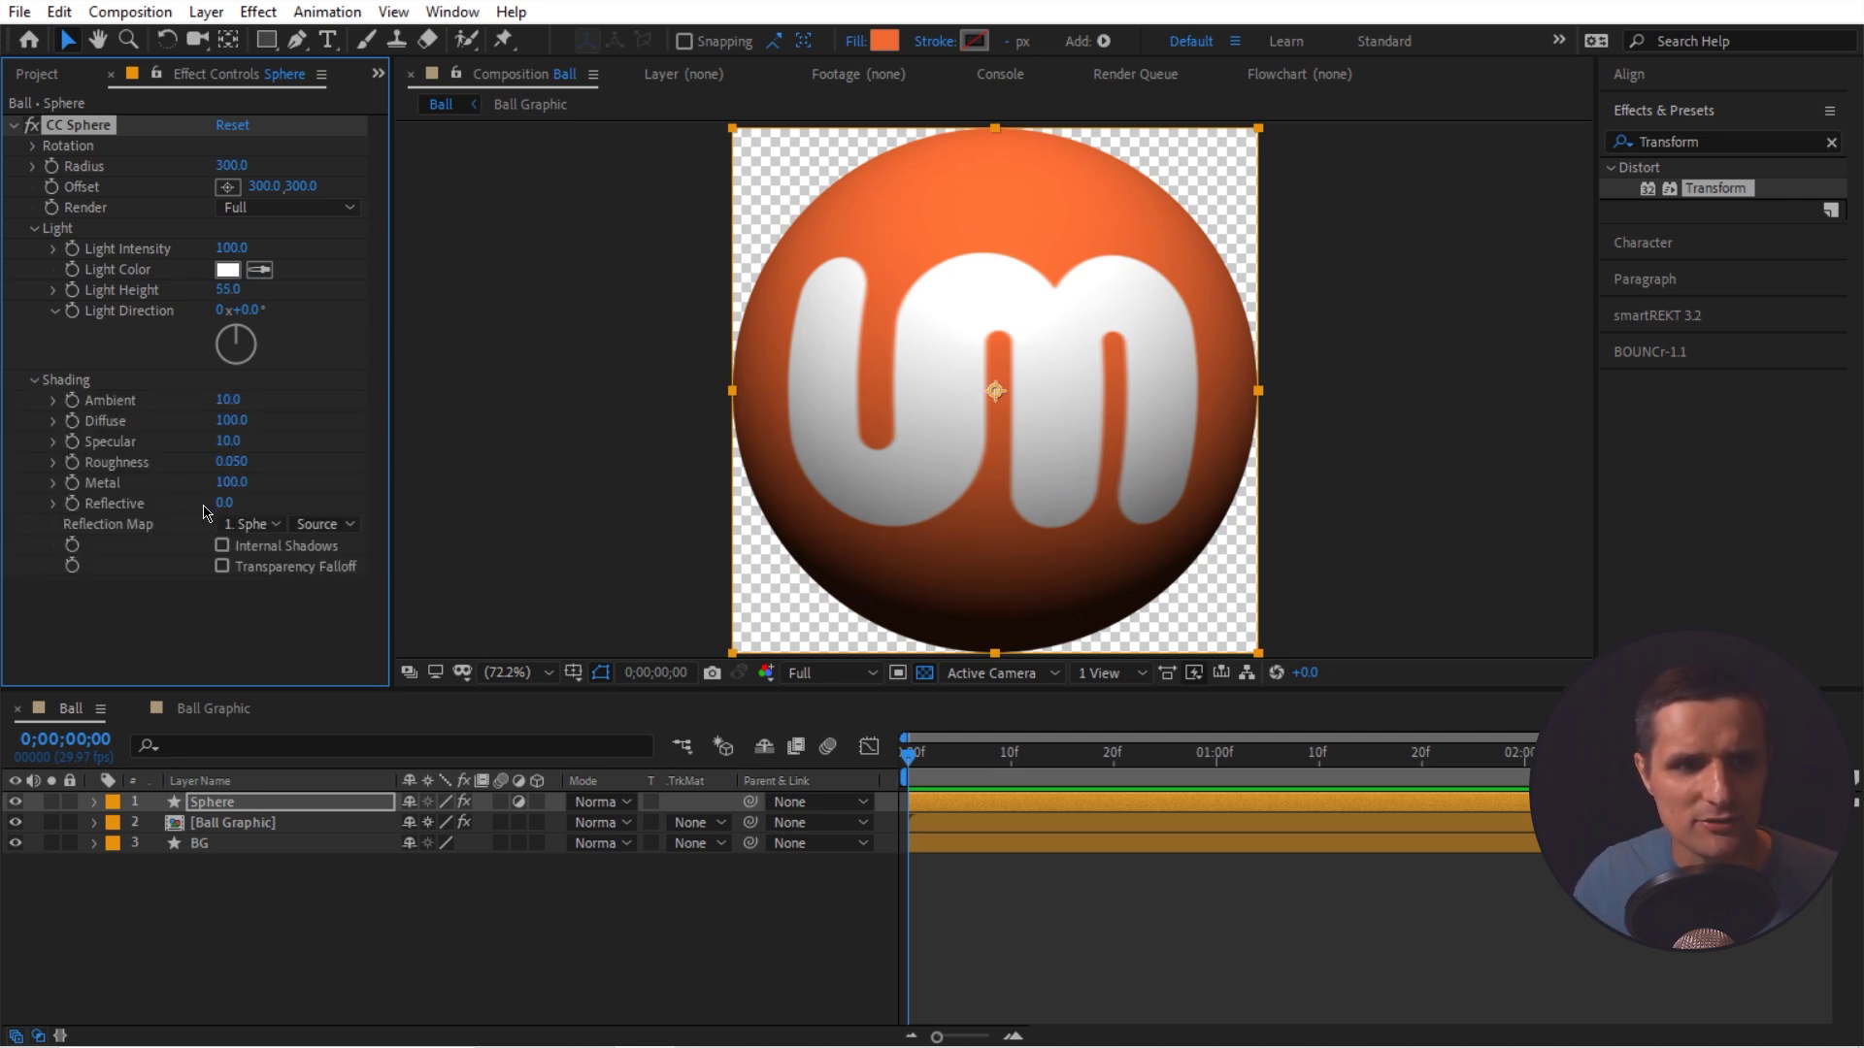
left_click(249, 826)
left_click(15, 822)
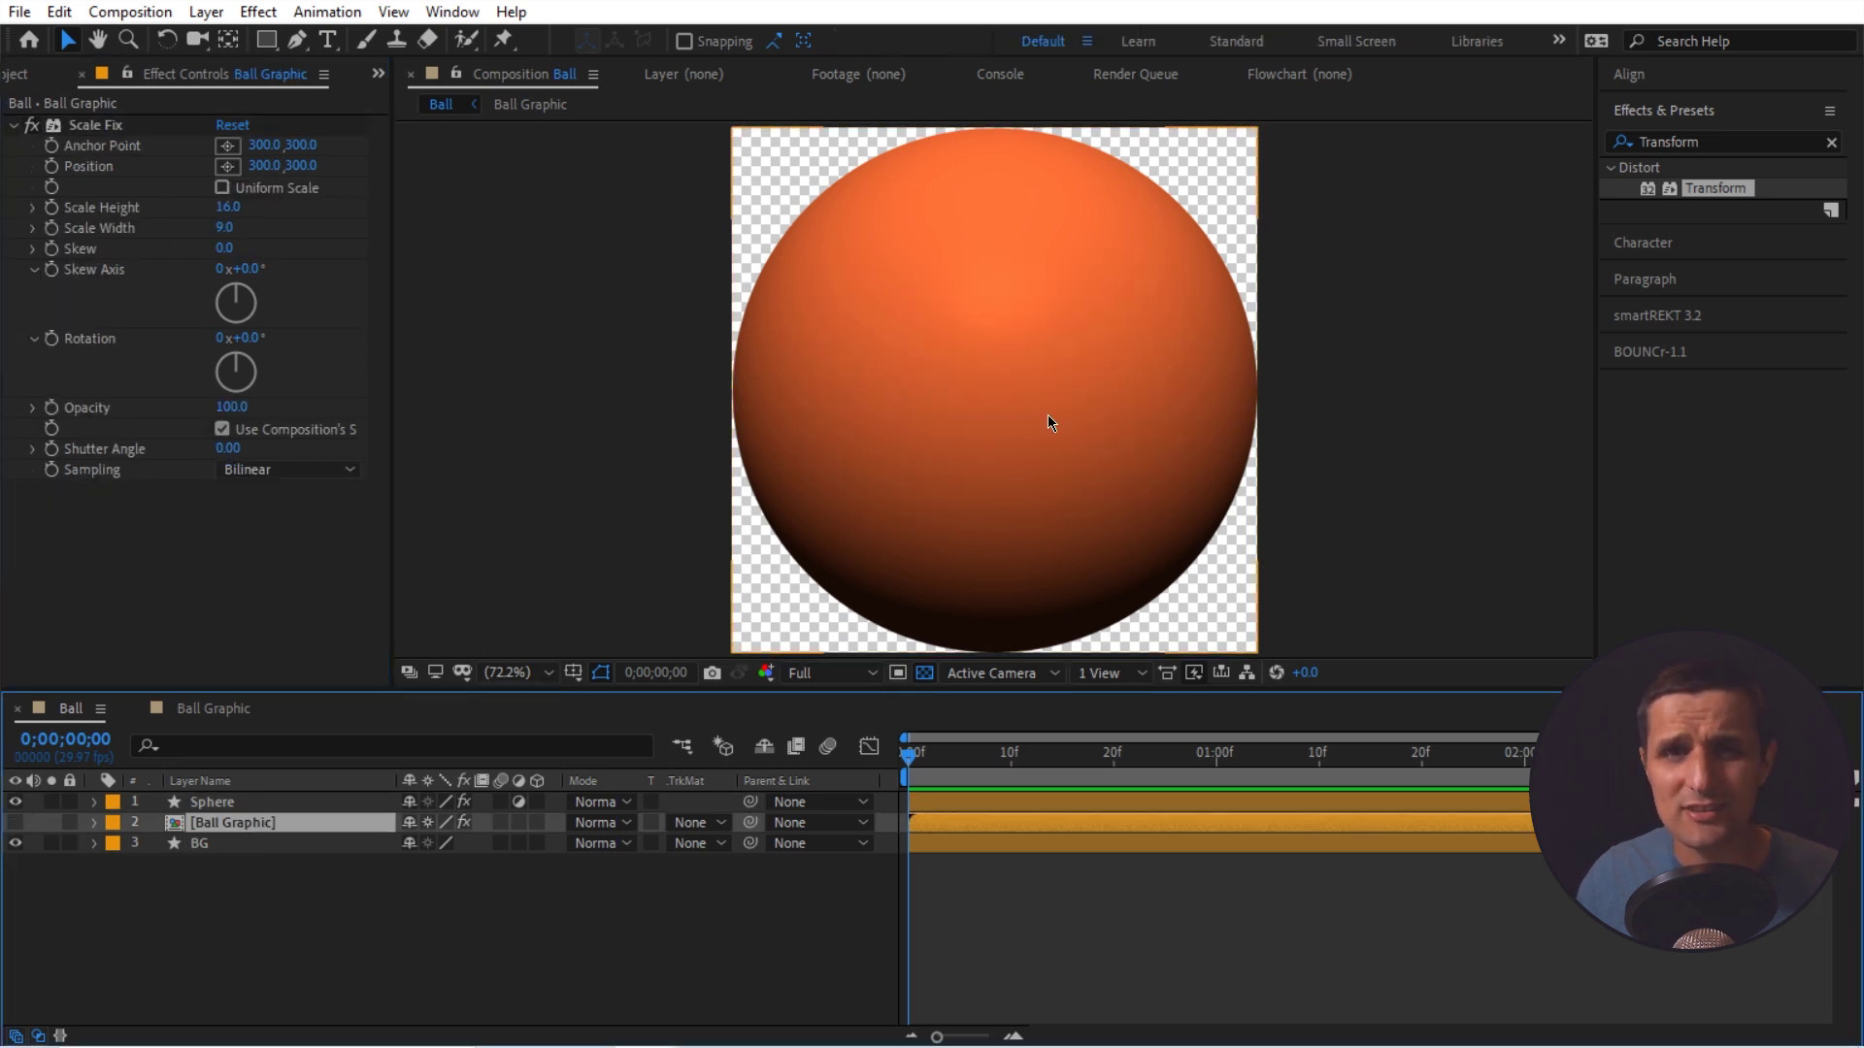
- Set the ambient shading of the Sphere layer's CC Sphere effect to 55
left_click(257, 804)
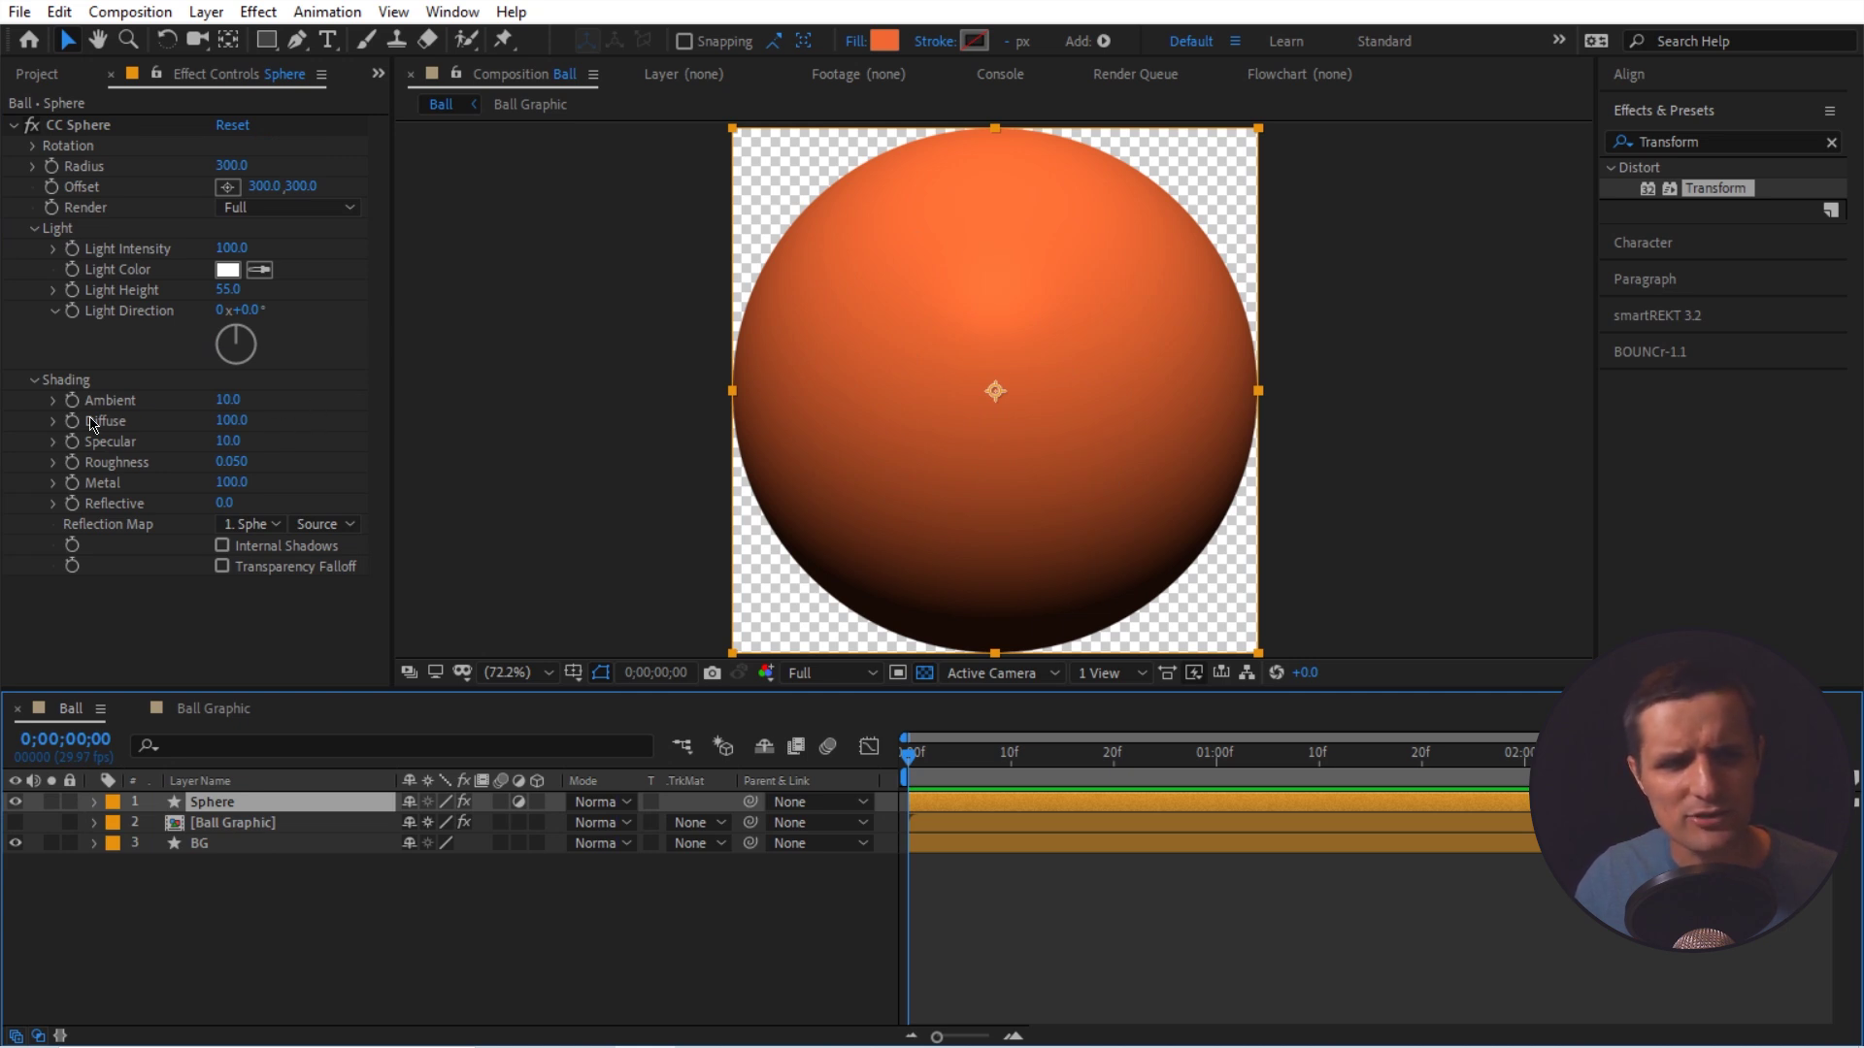
left_click_drag(230, 400, 275, 400)
left_click(228, 400)
type("55")
key("Return")
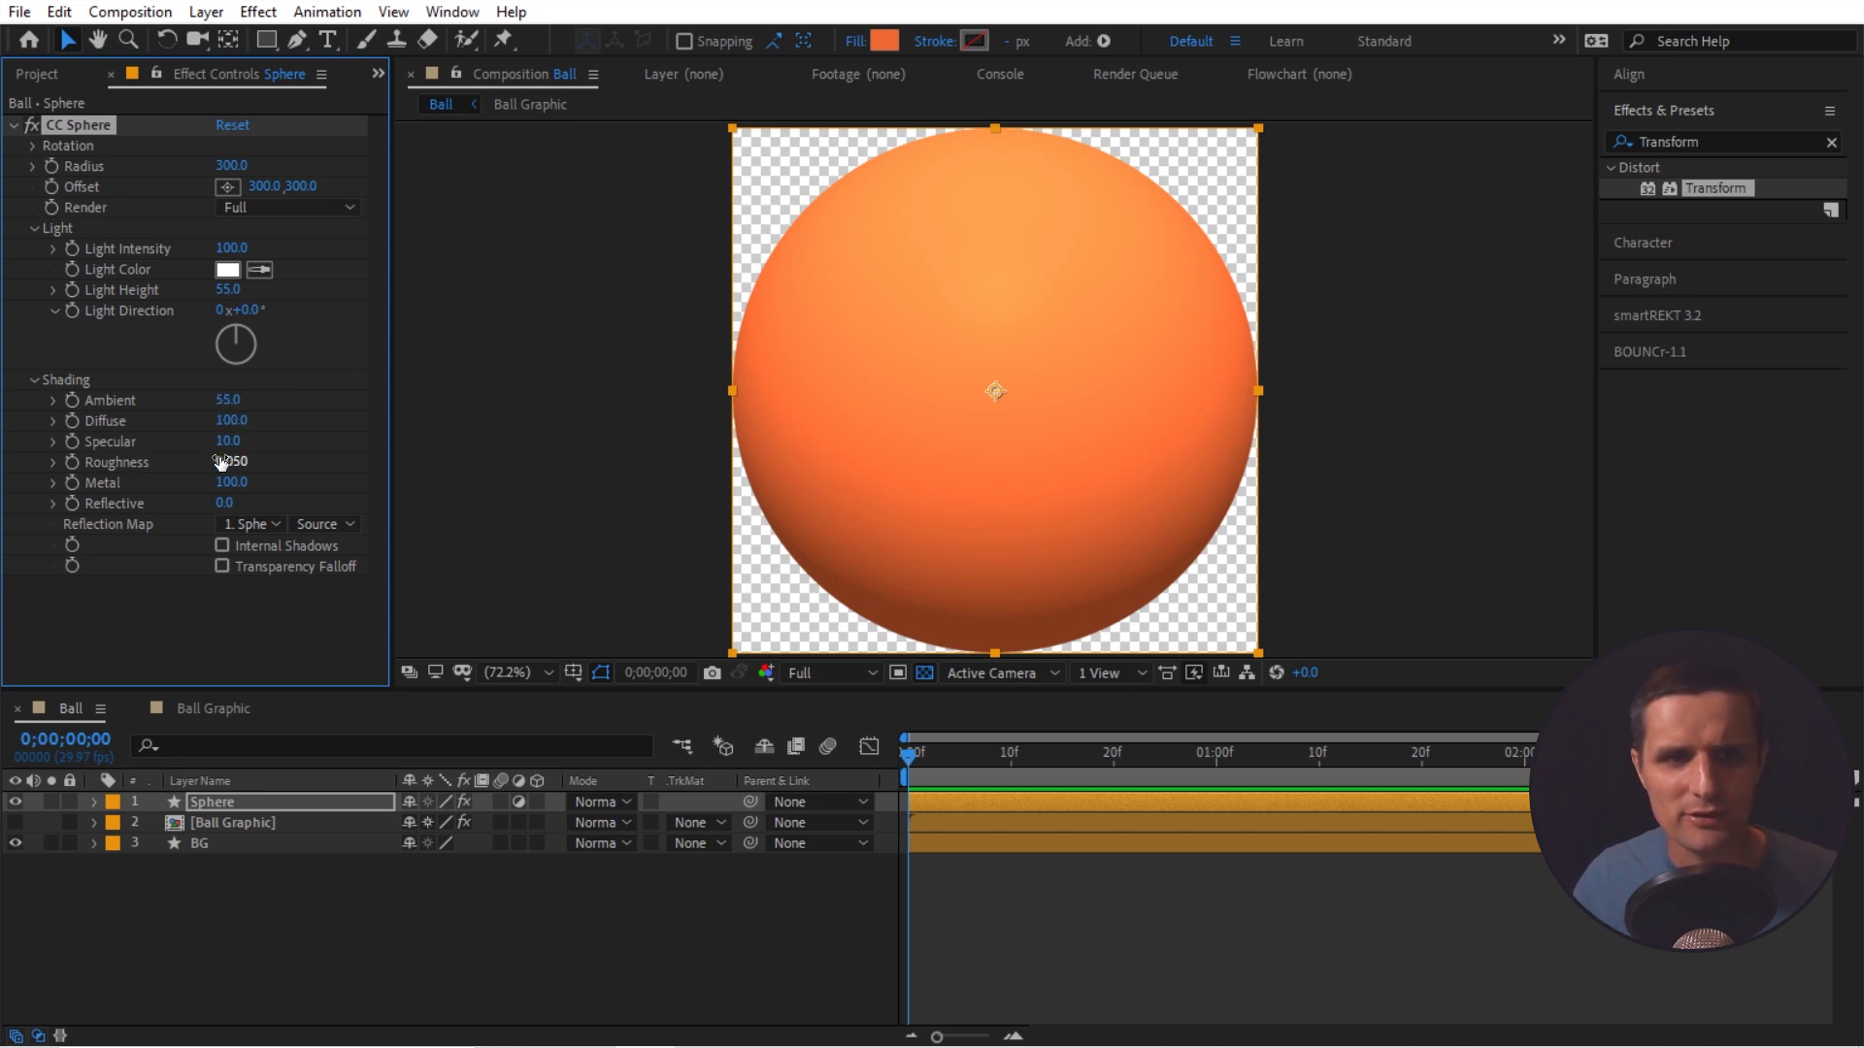
- Set the CC Sphere's specular shading to 30 and its roughness to 0.5
left_click_drag(228, 441, 354, 443)
left_click(231, 441)
type("30")
key("Return")
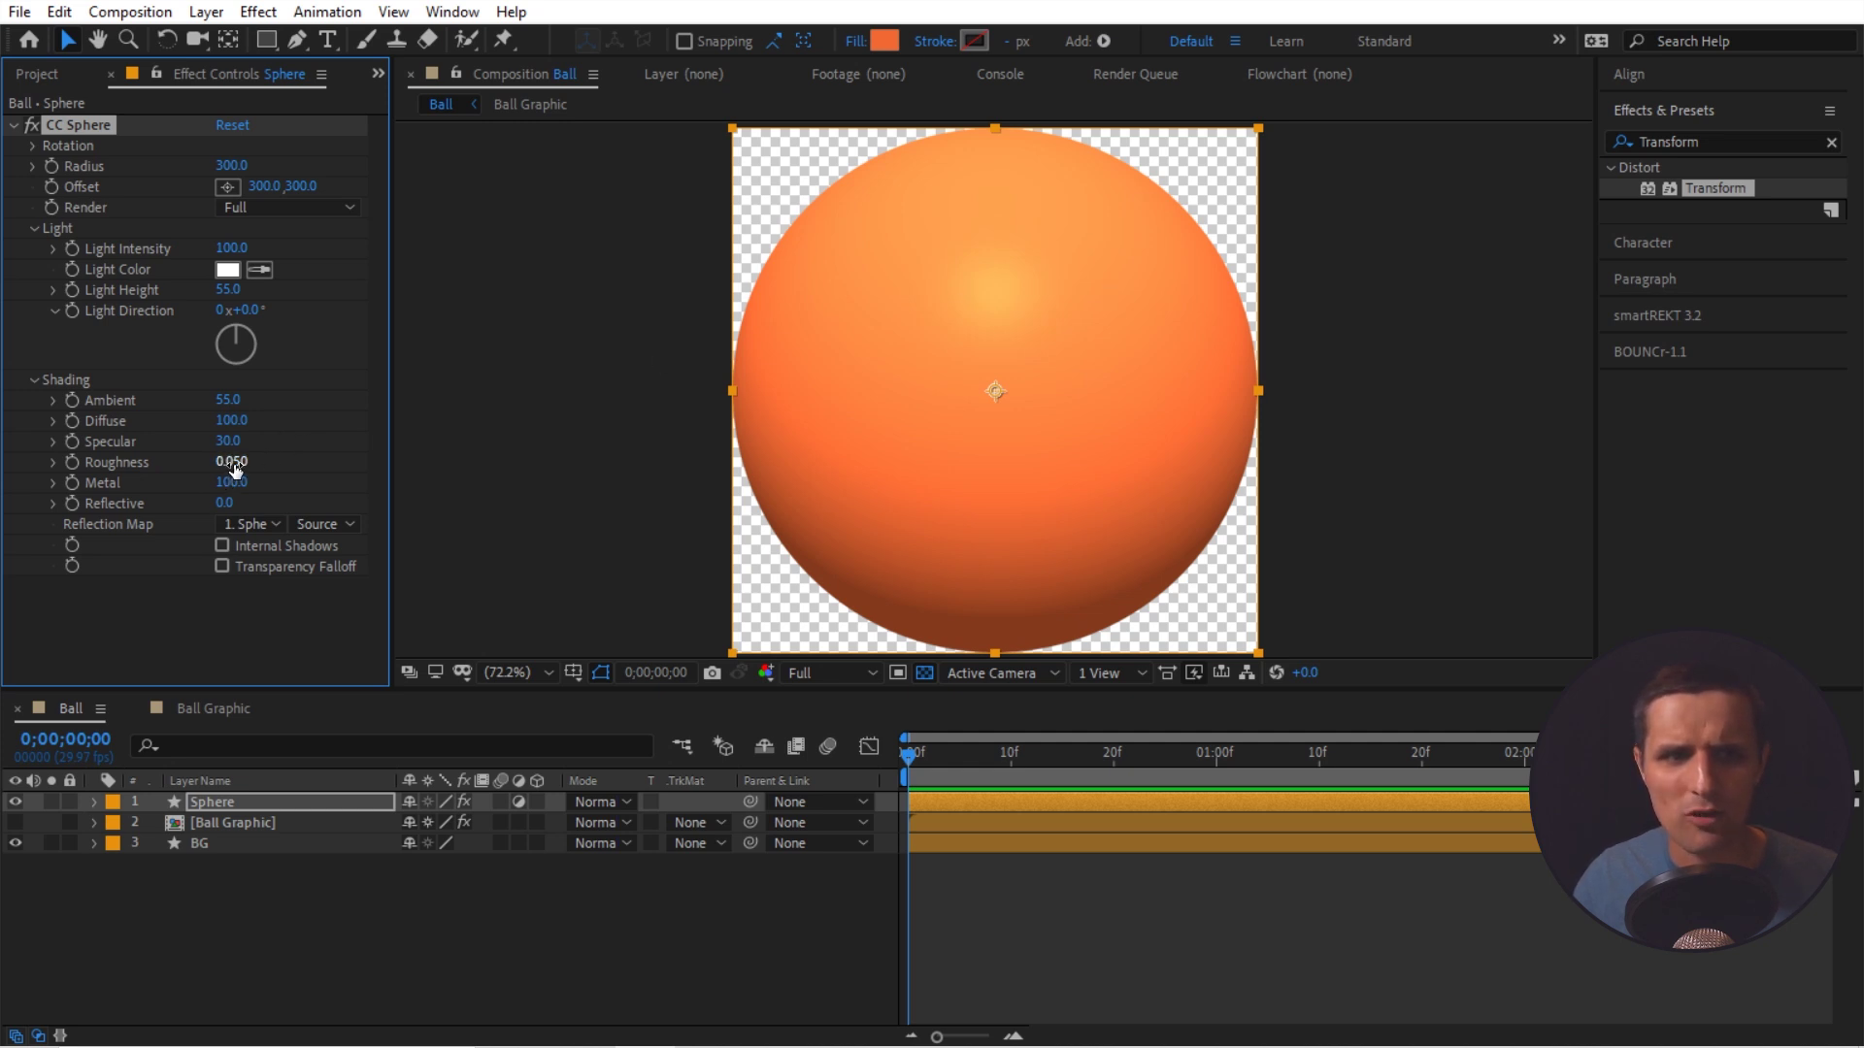
left_click_drag(225, 466, 424, 468)
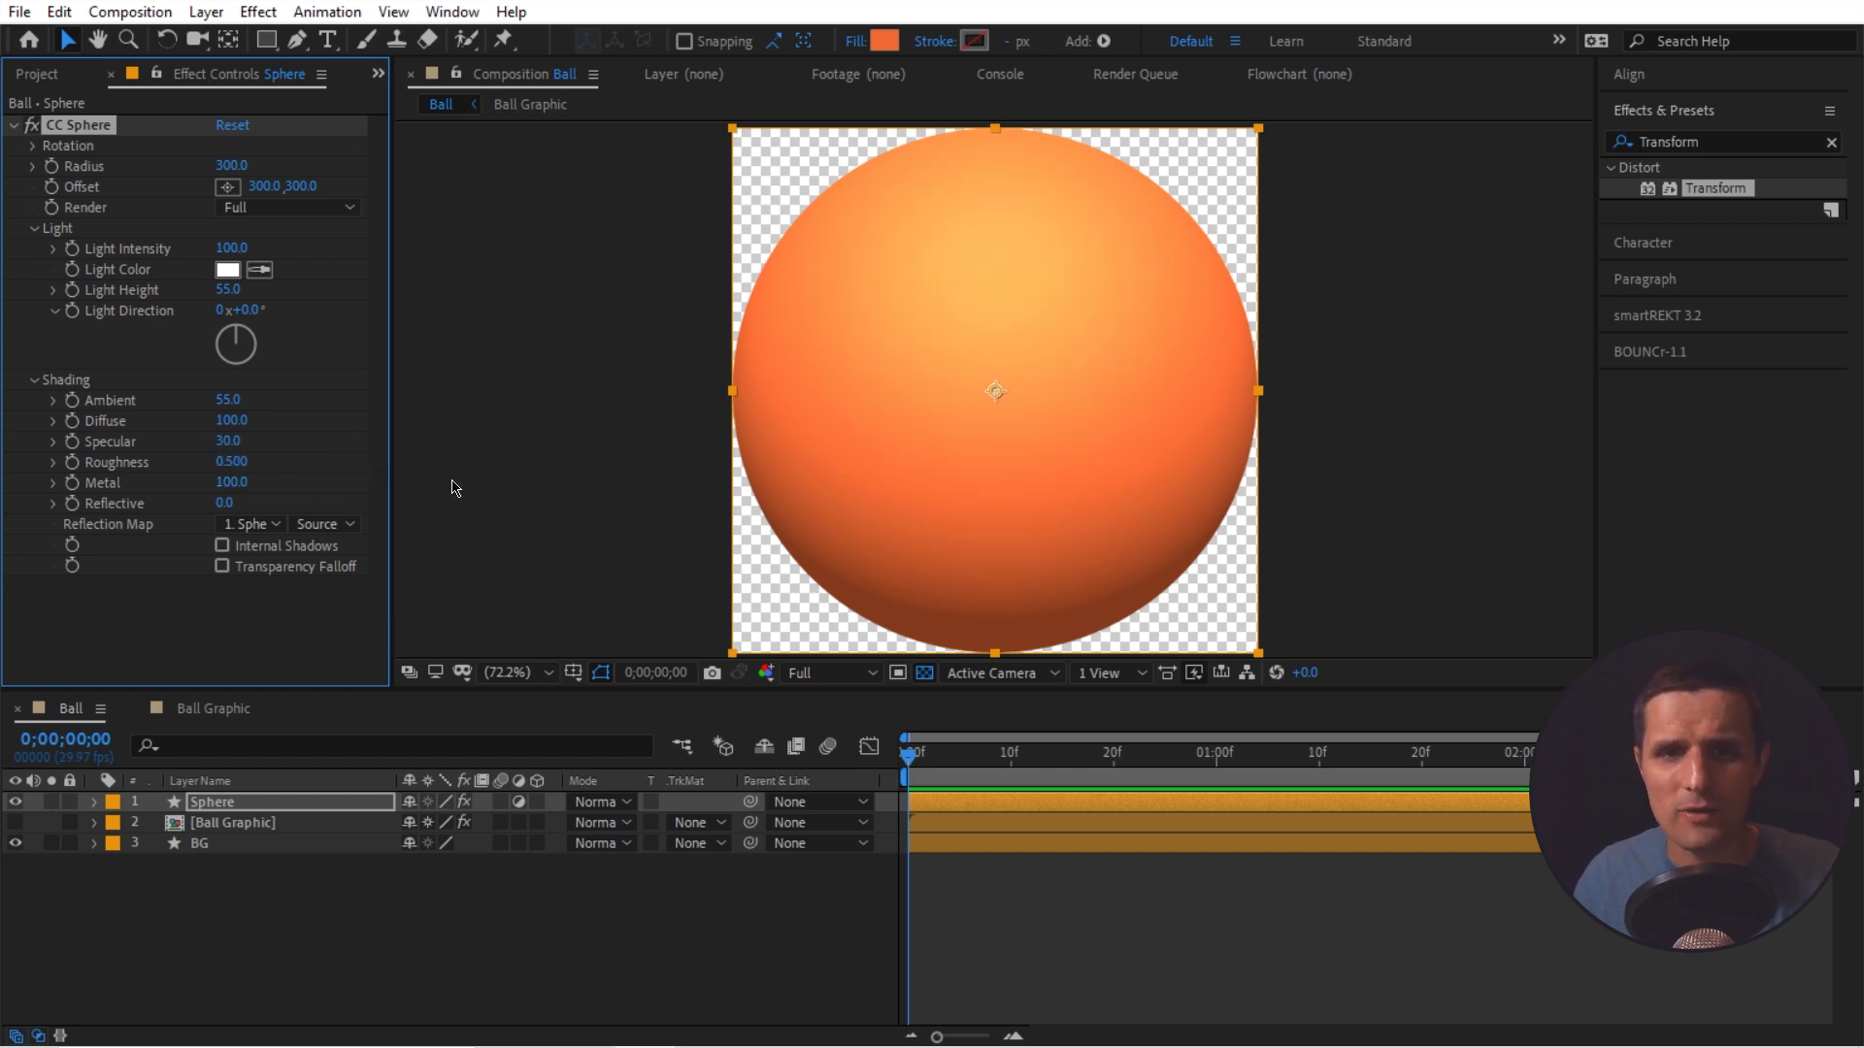
left_click_drag(231, 464, 338, 464)
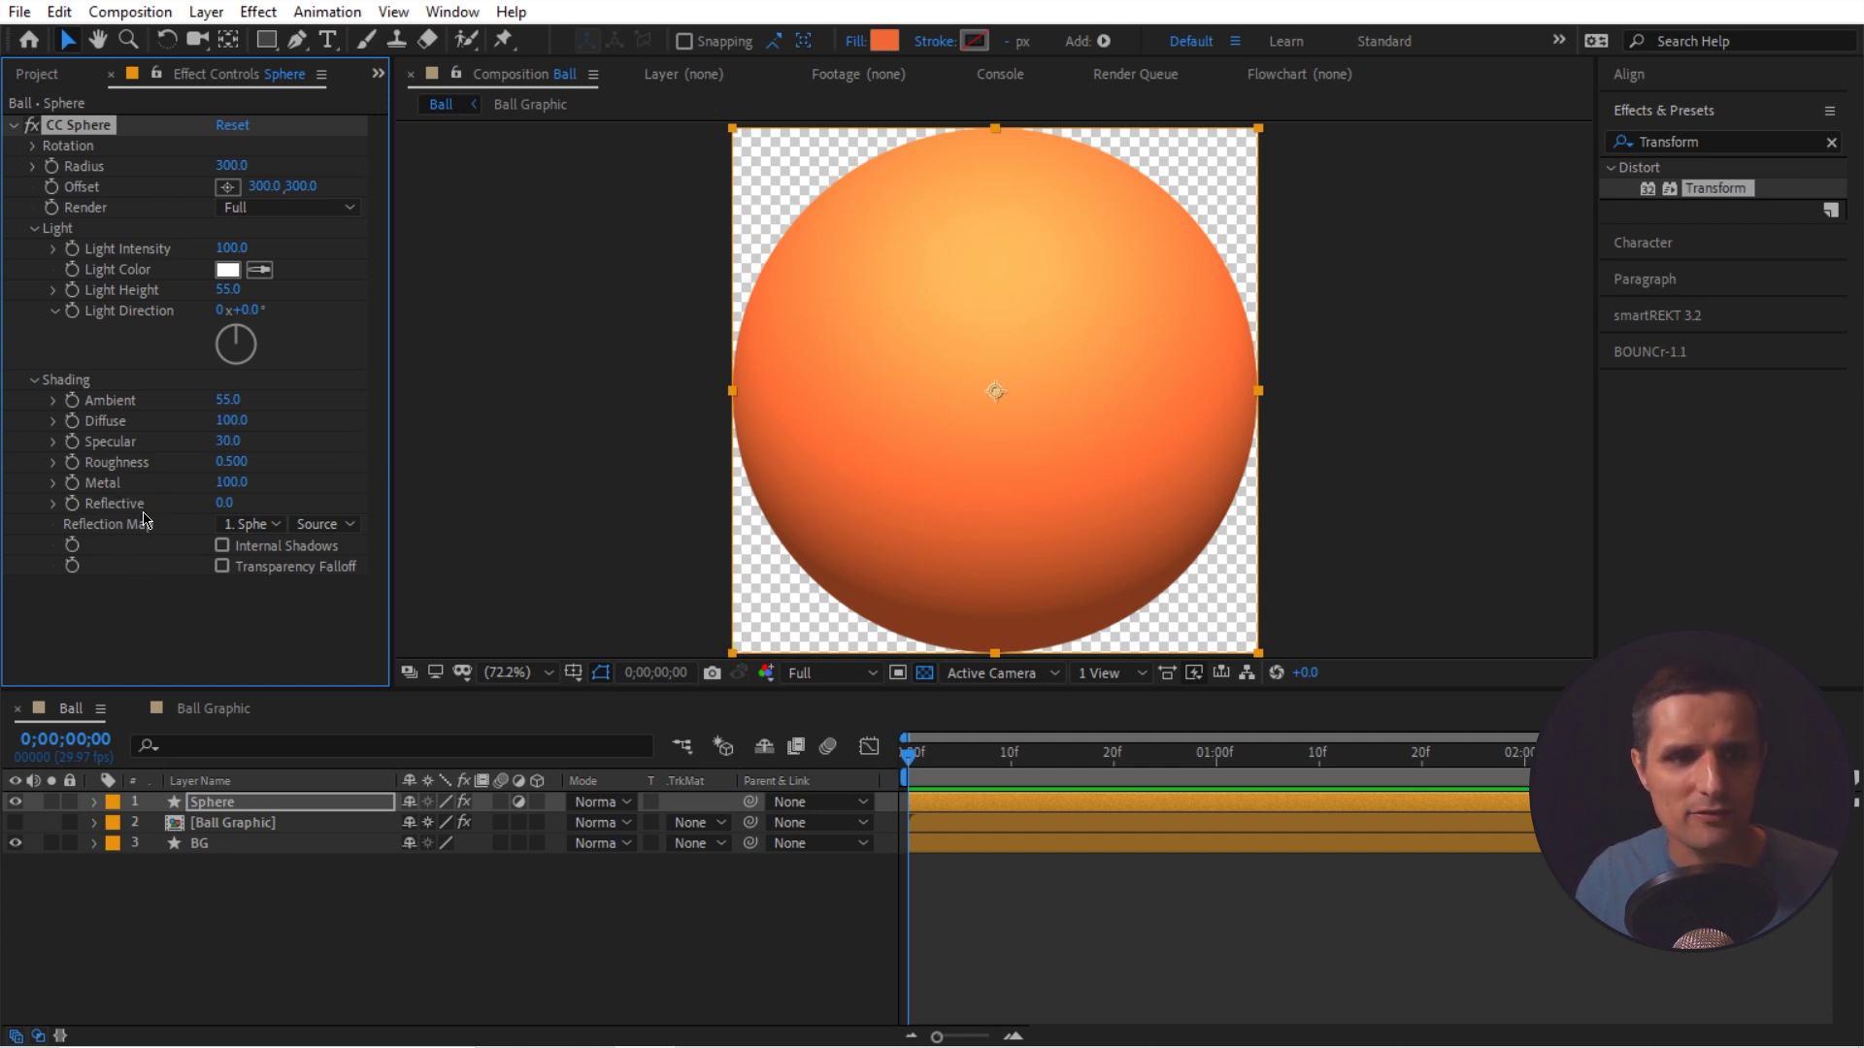
- Try a reflective value of 54 on the CC Sphere, undo it, and deselect the layer
left_click(223, 502)
type("54")
key("Return")
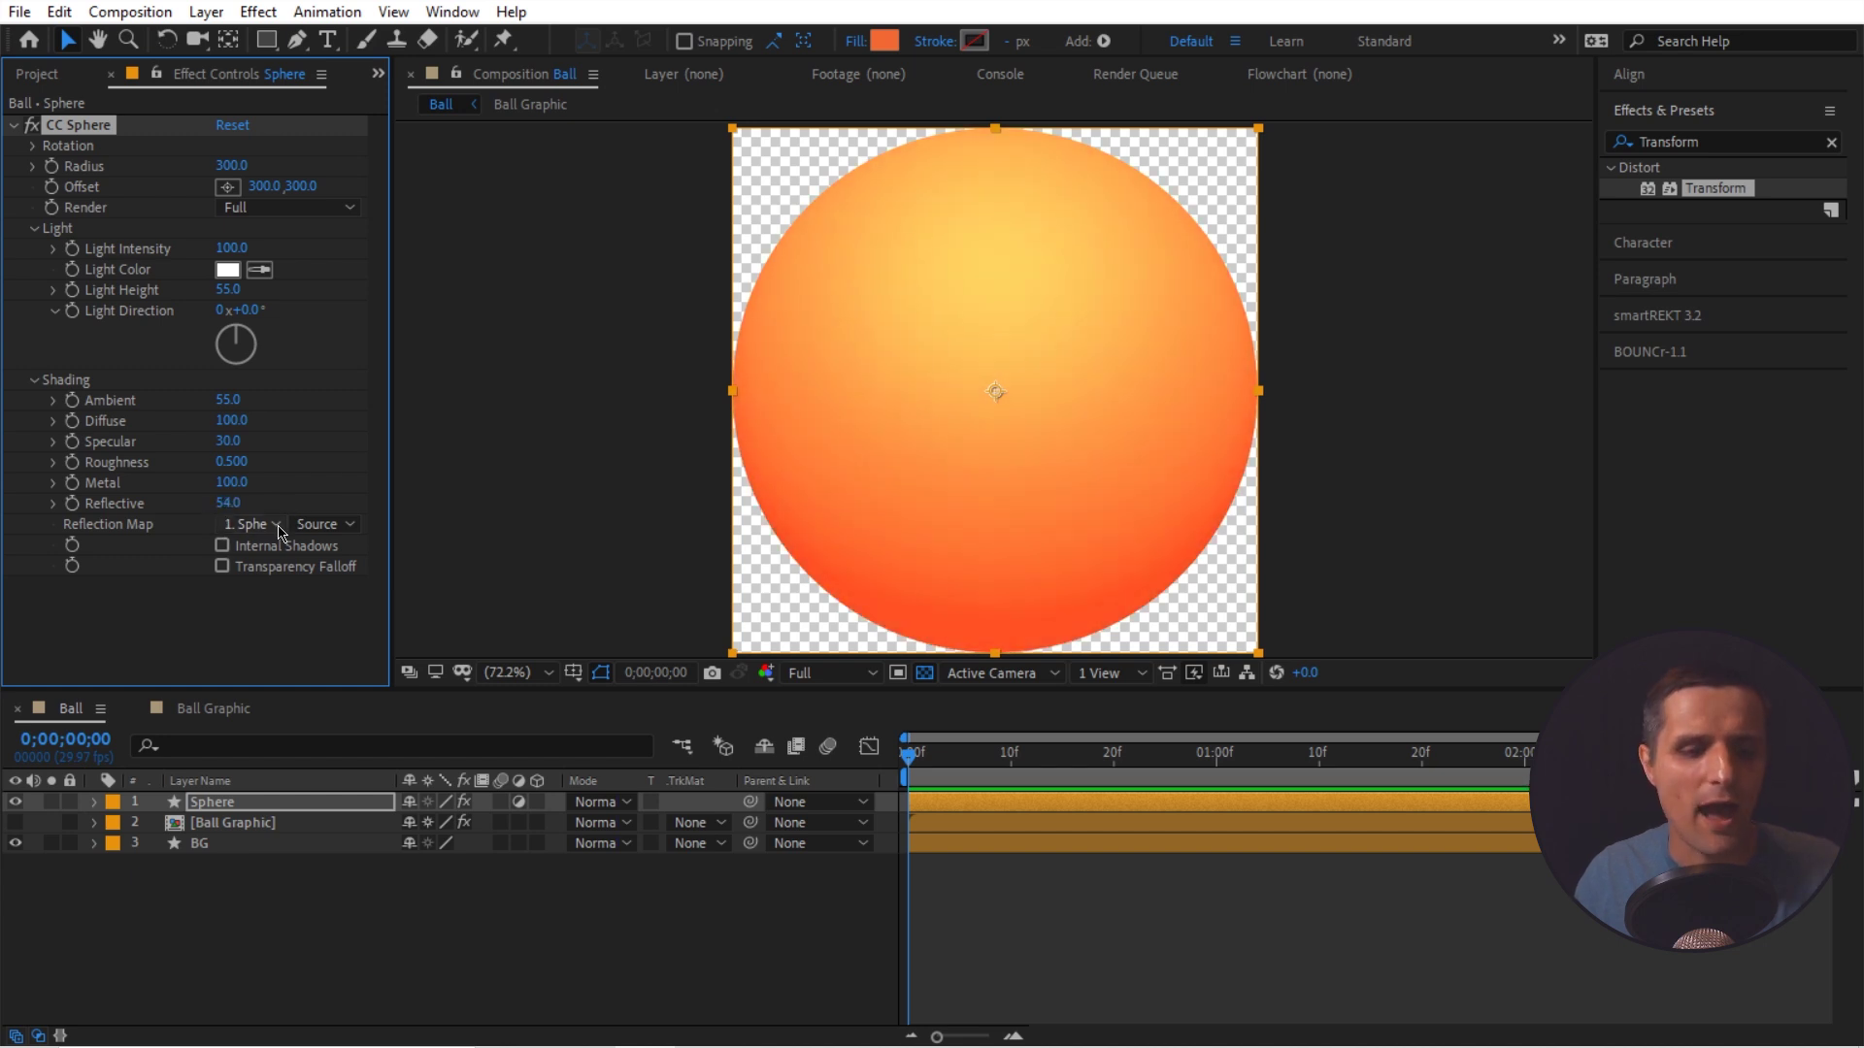
key("ctrl+z")
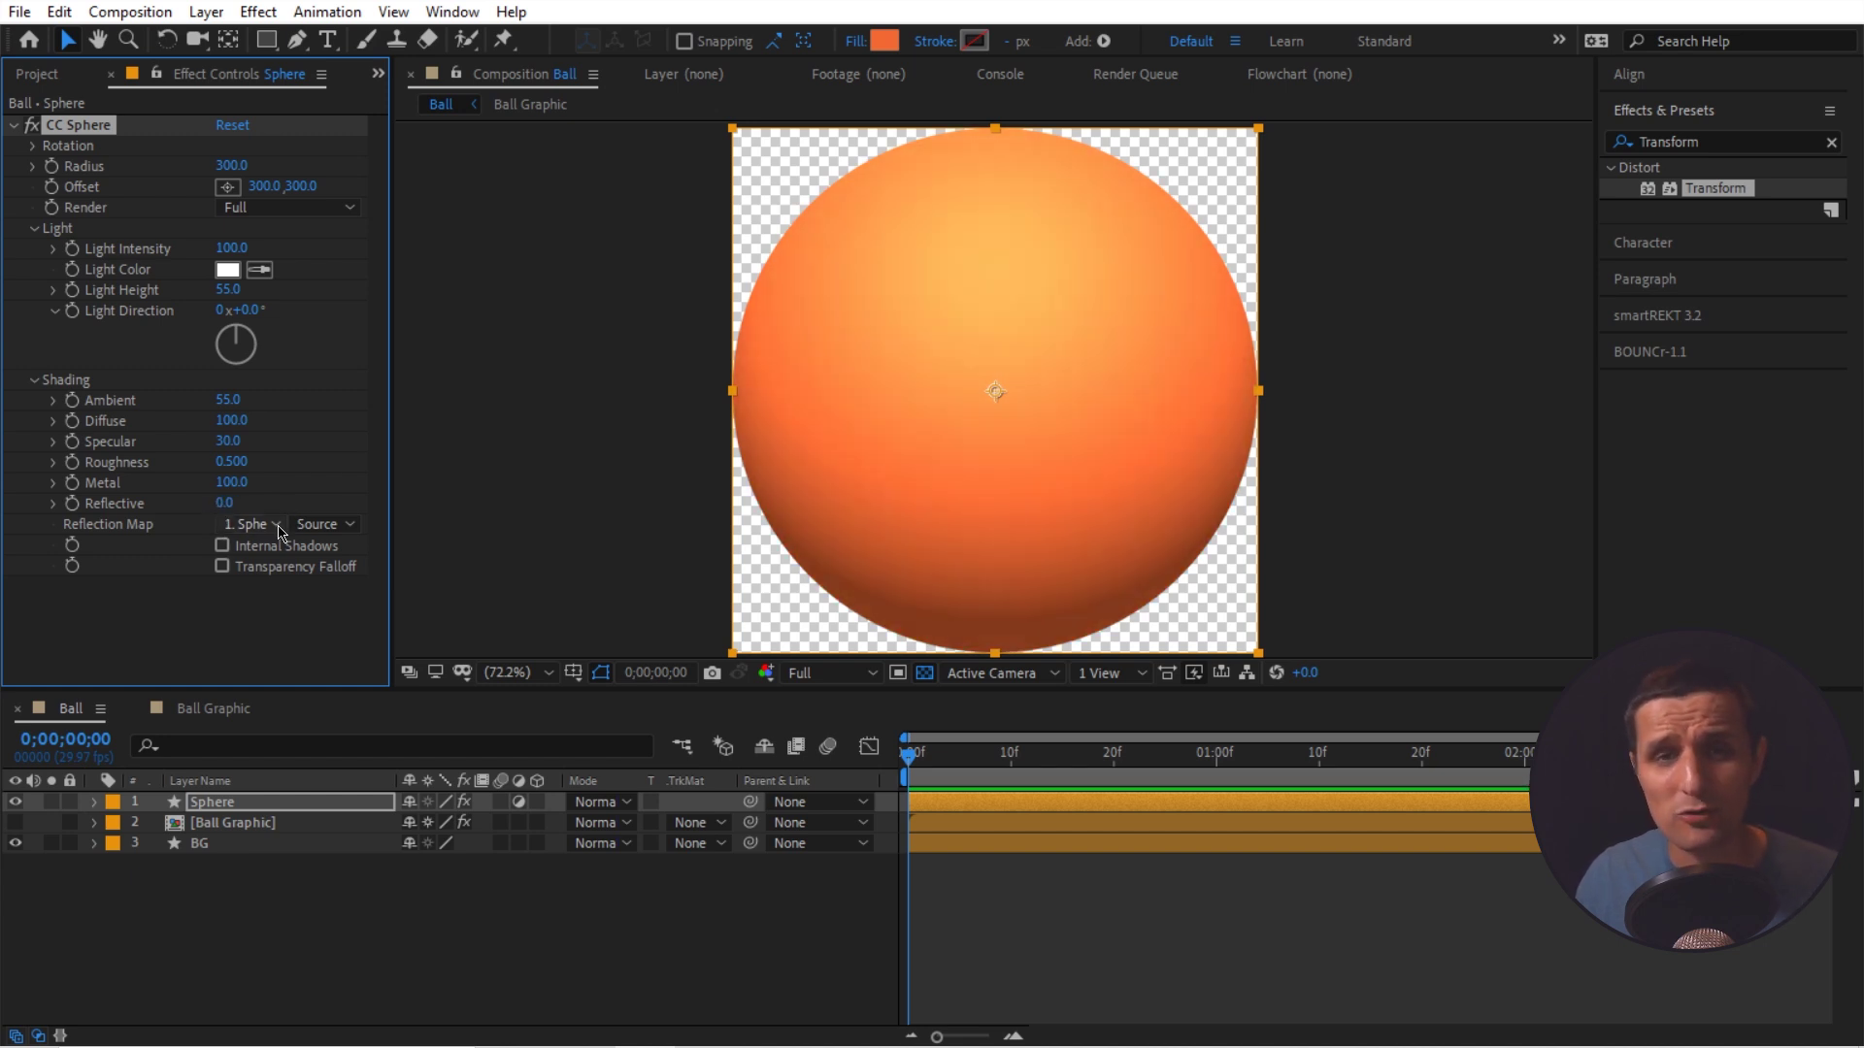
left_click(361, 912)
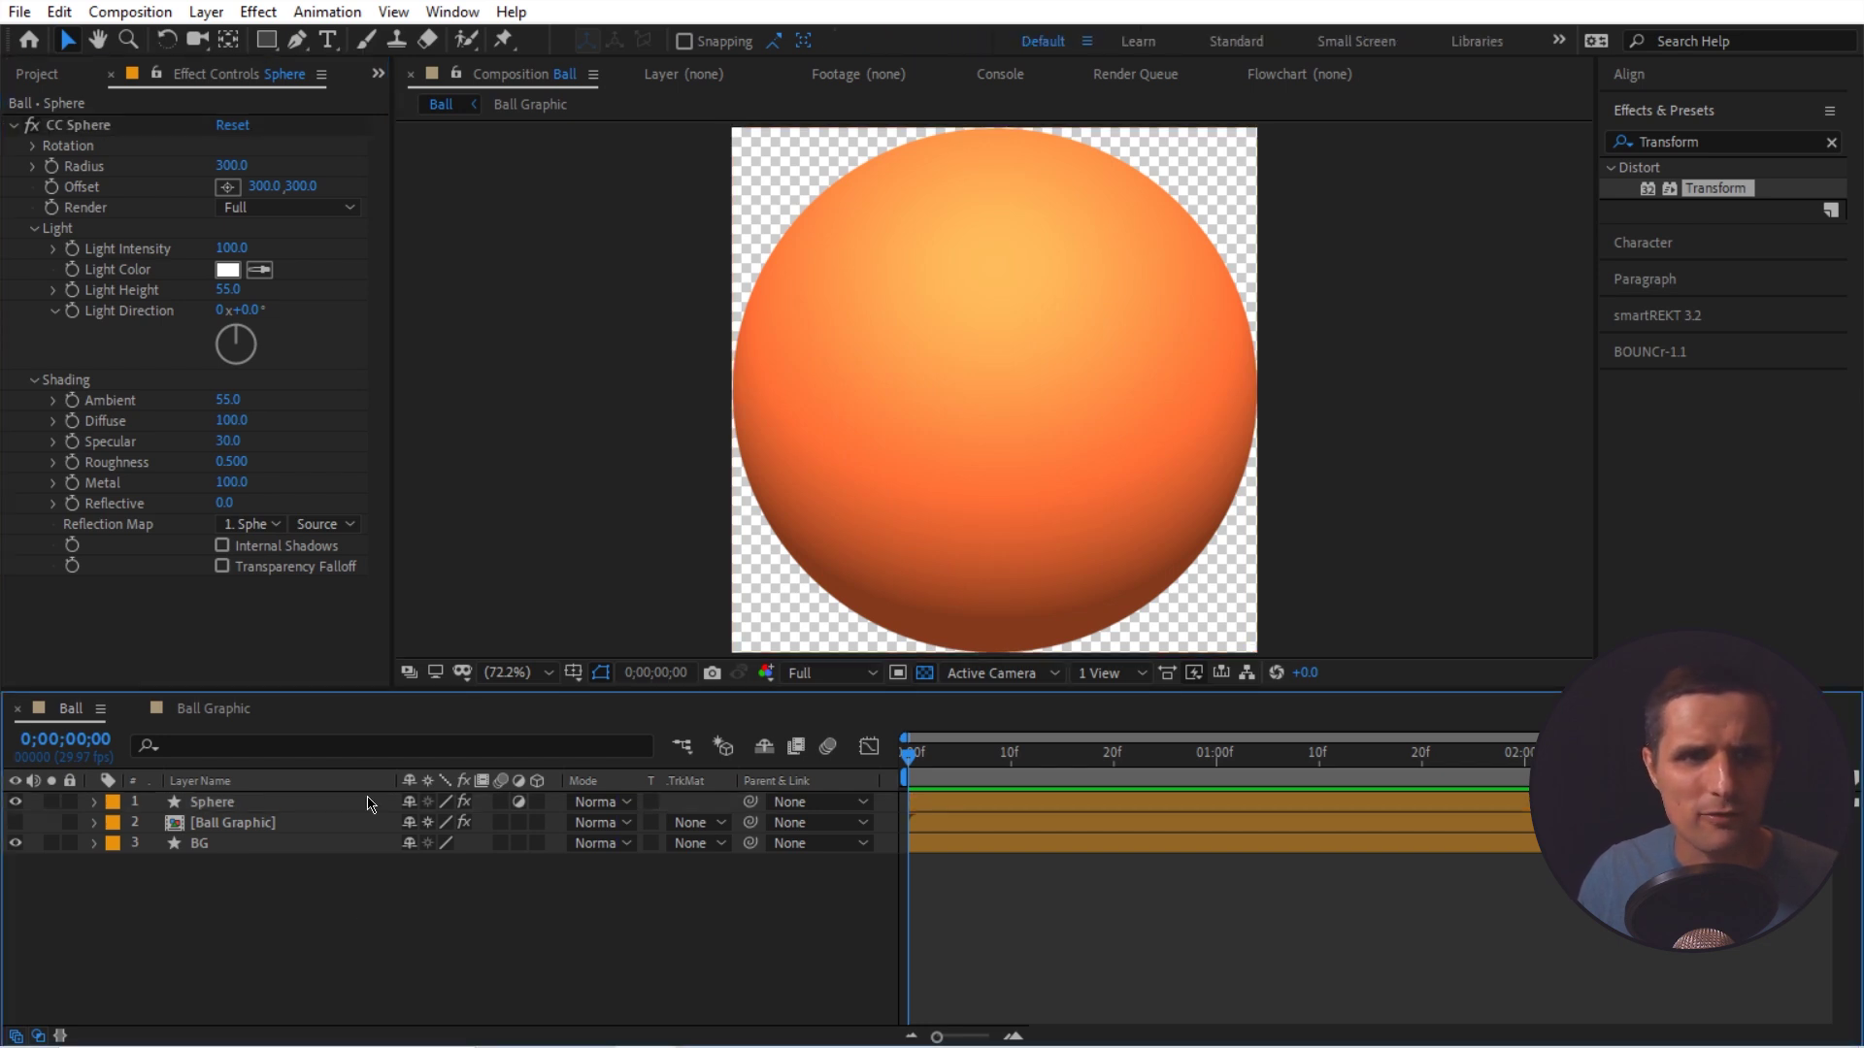
- Add a shape layer with a rectangle filling the whole Ball composition and name it Reflection Map
double_click(265, 40)
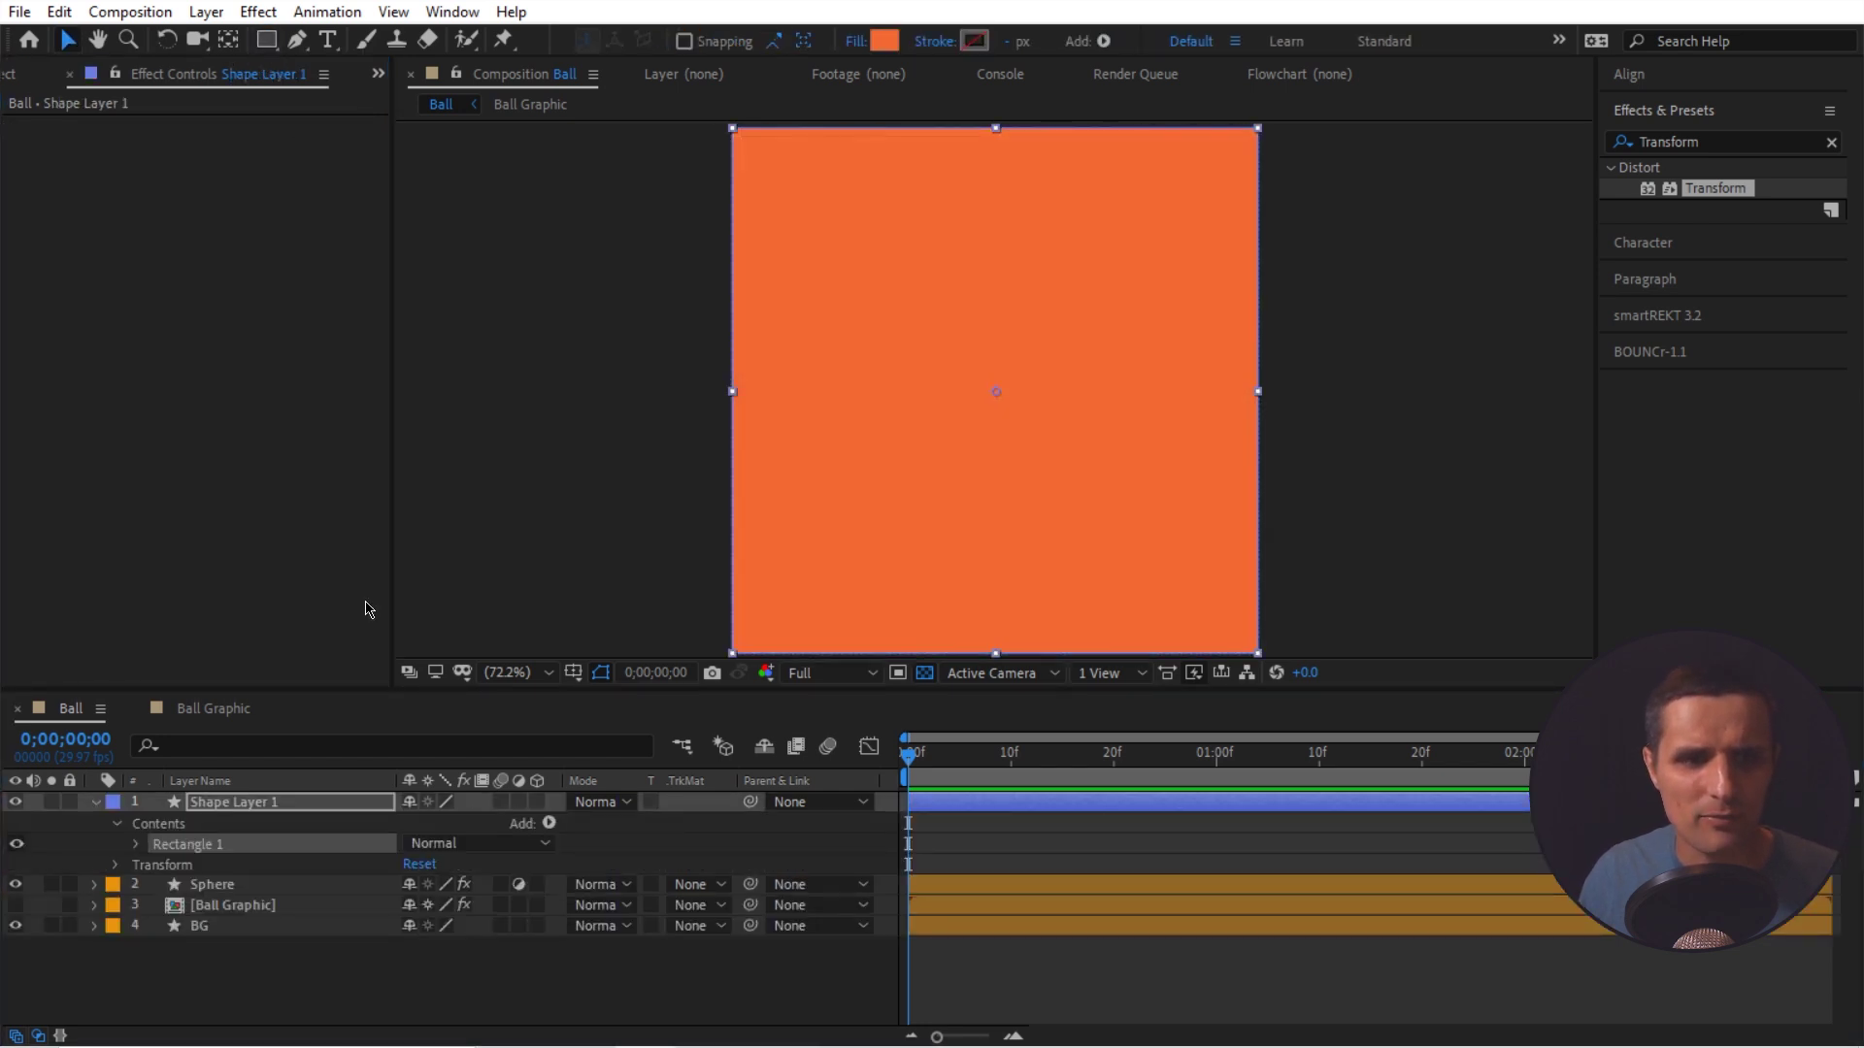
left_click(296, 804)
key("Return")
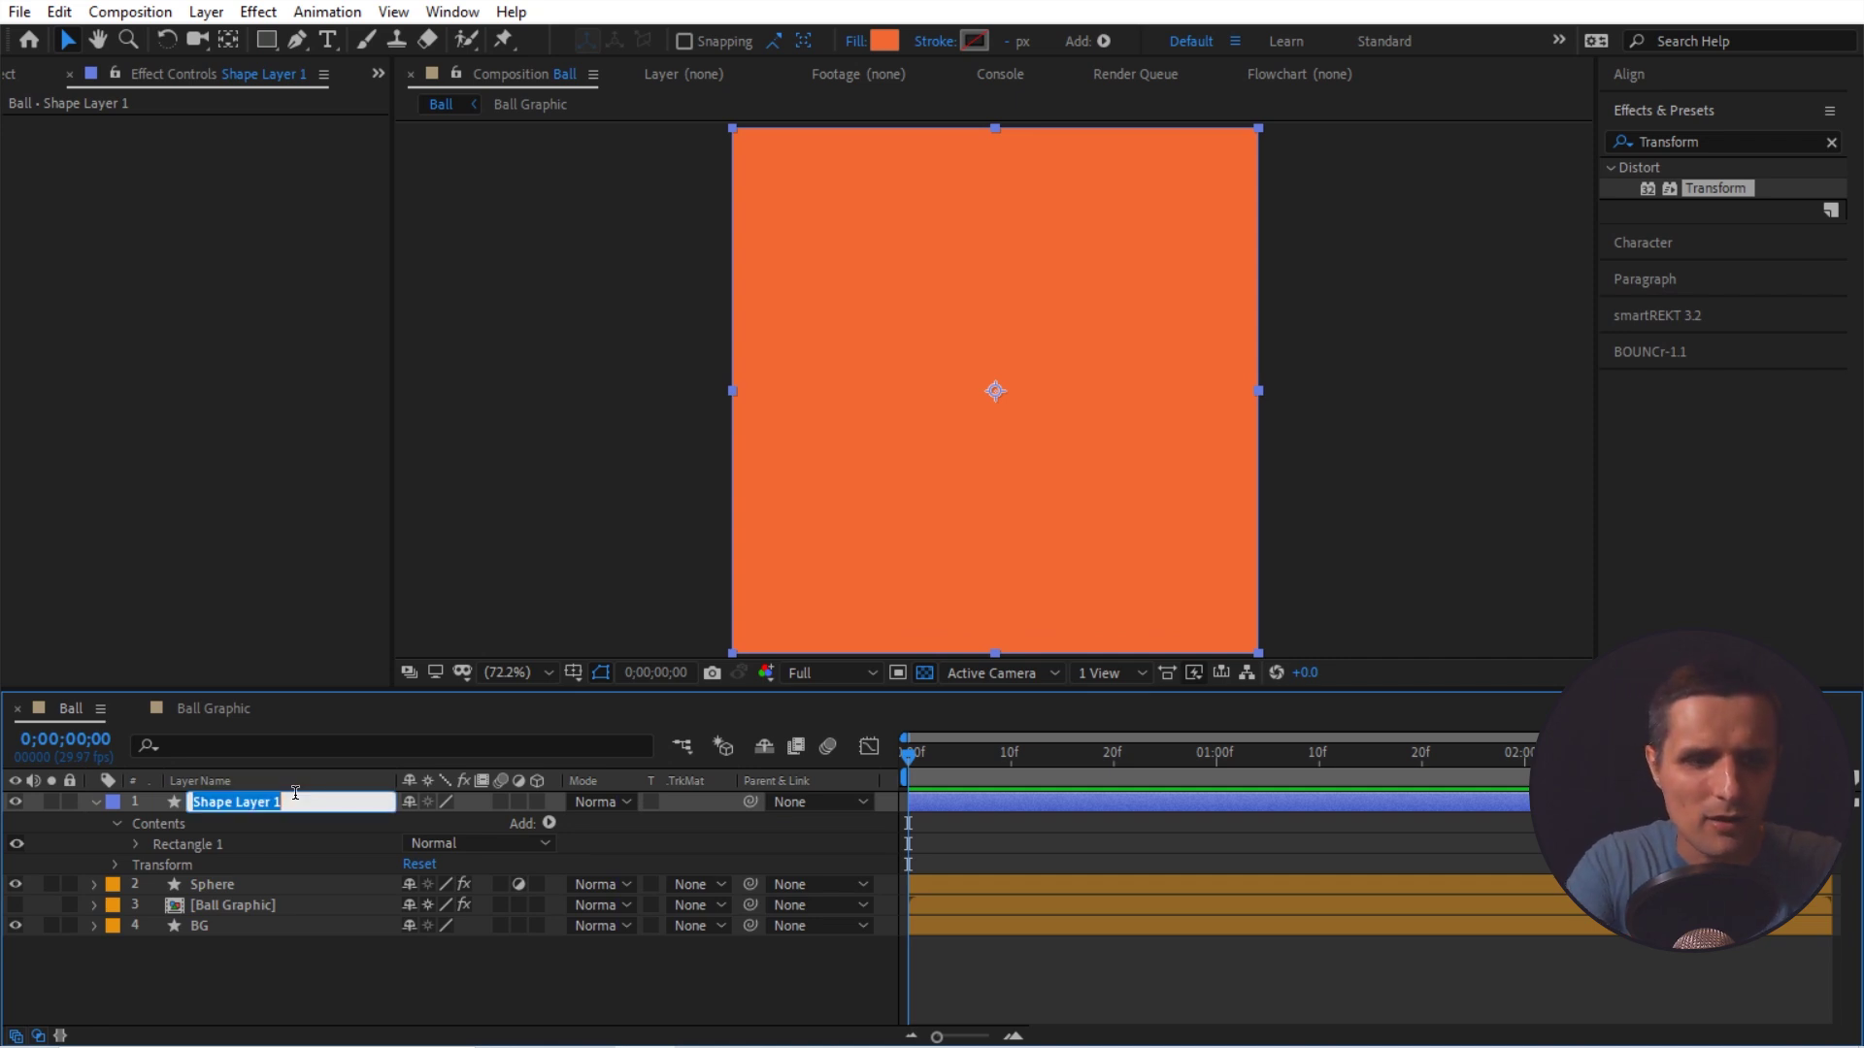
type("Reflection Map")
key("Return")
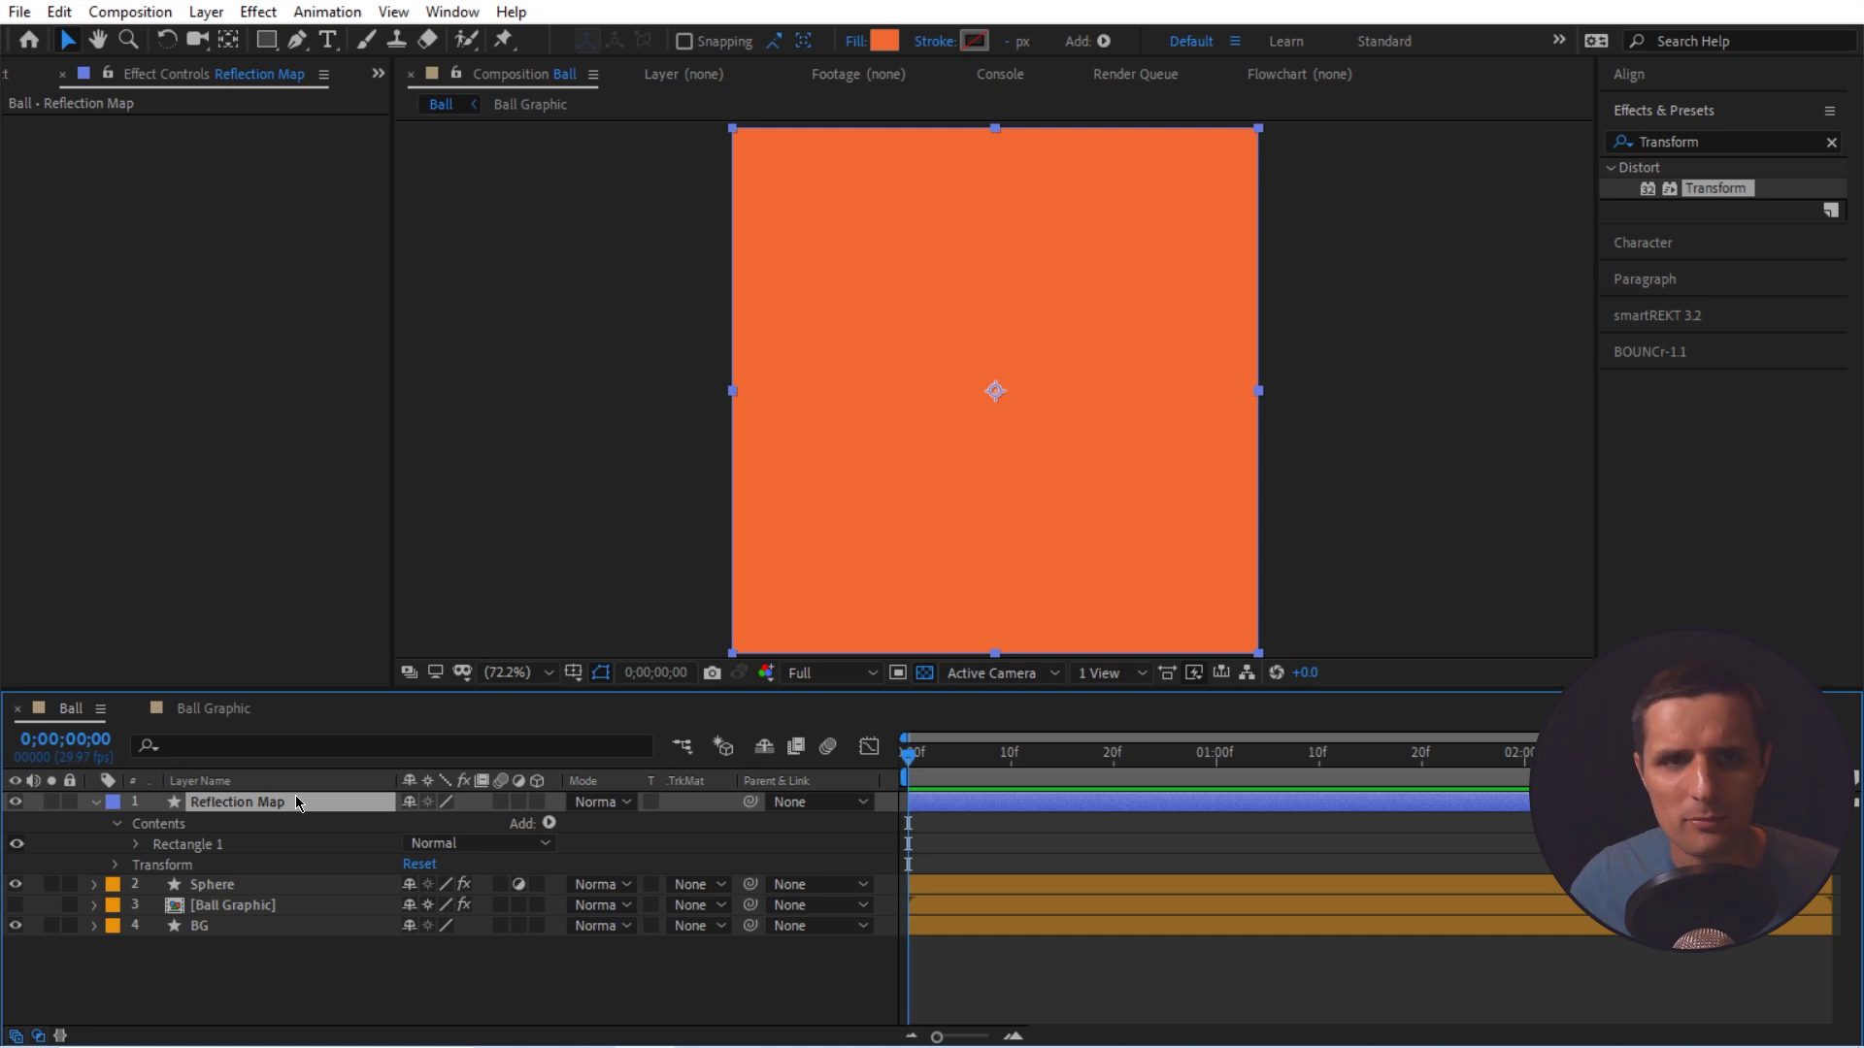
- Change the fill colour of the Reflection Map rectangle to black
left_click(884, 39)
left_click_drag(821, 594, 676, 728)
left_click(1207, 425)
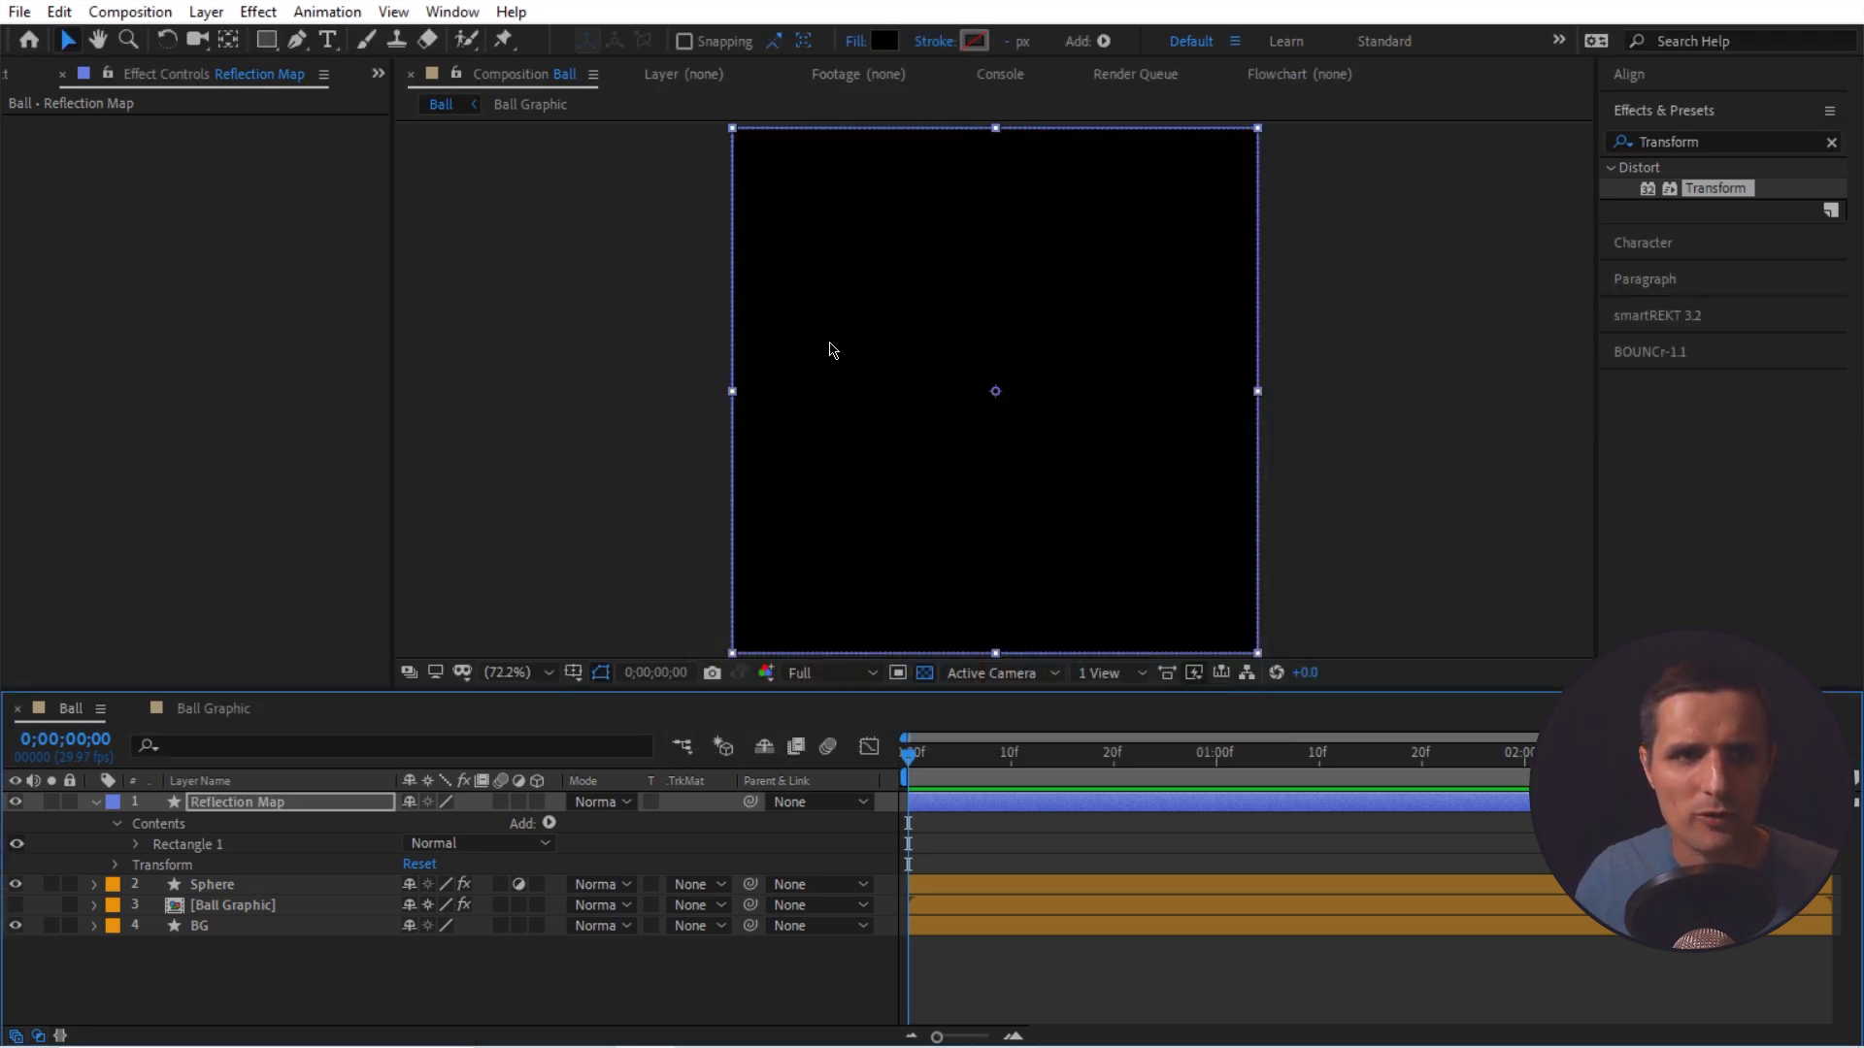
- Draw a second rectangle across roughly the upper third of the Reflection Map layer and fill it with white, FFFFFF
left_click(266, 40)
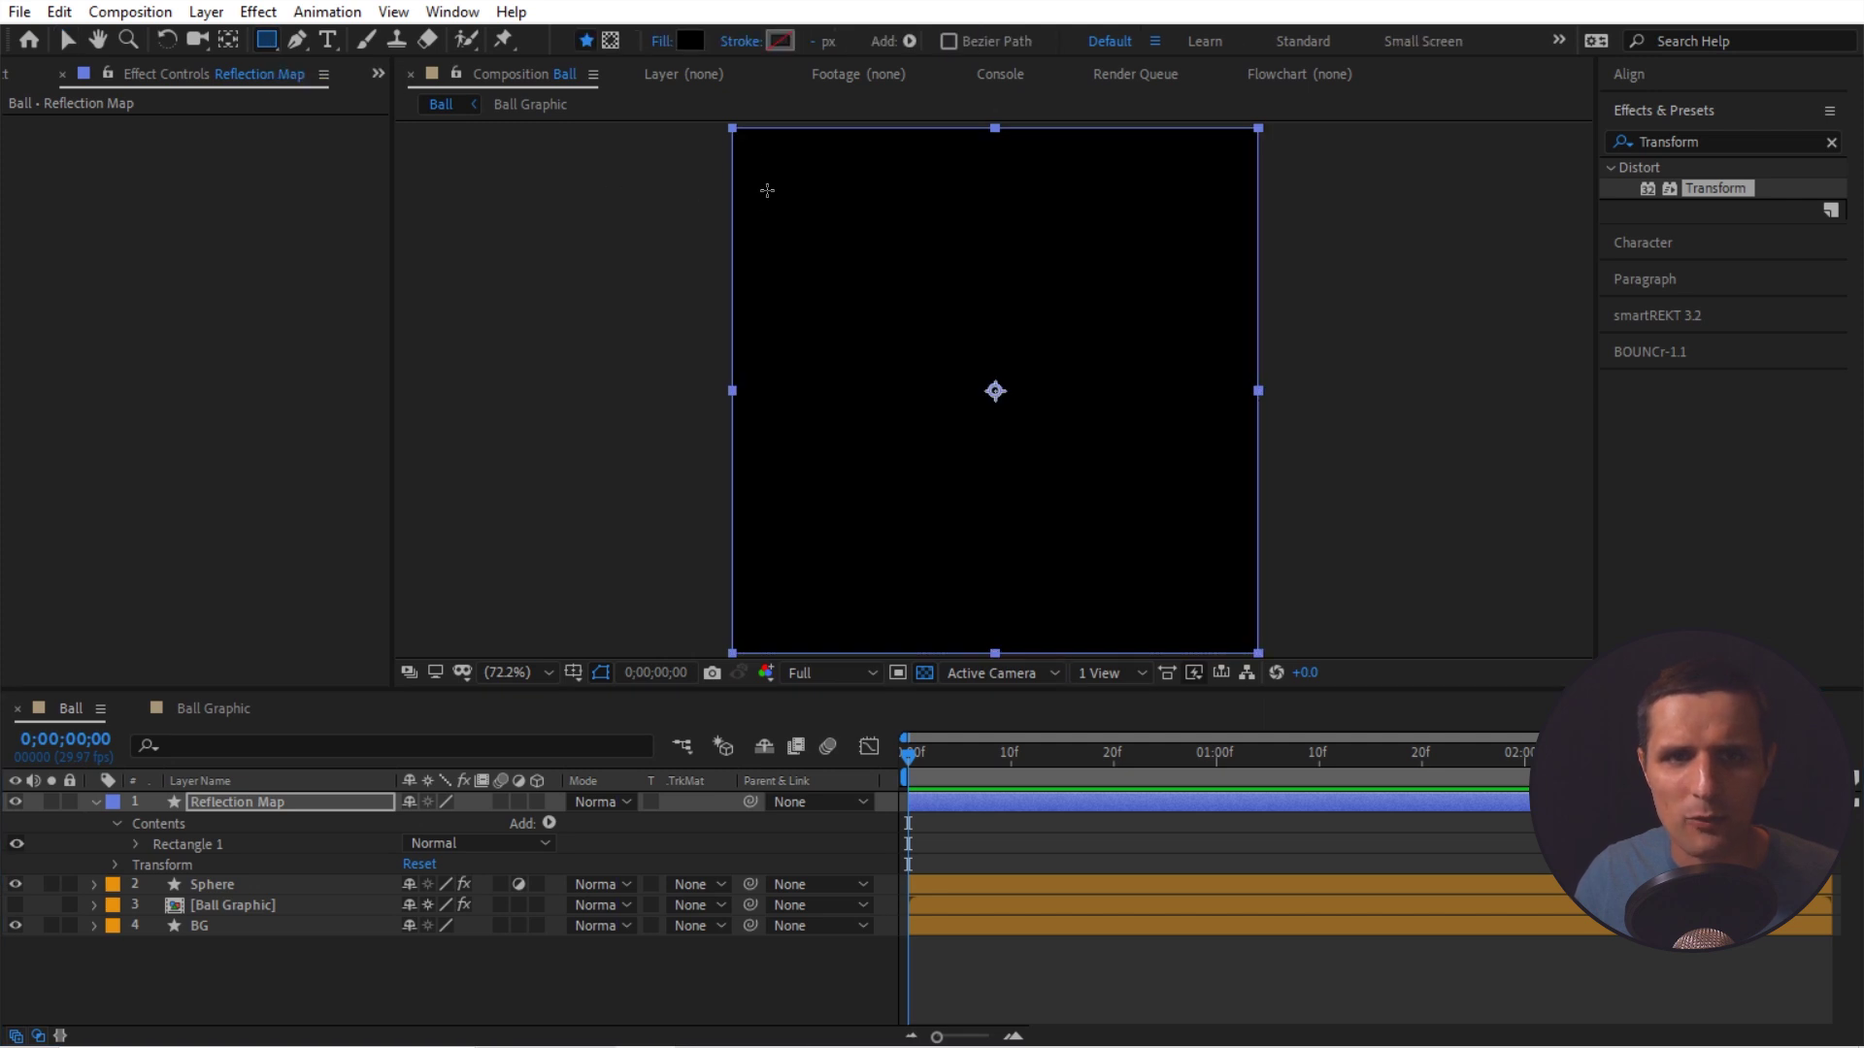
left_click_drag(732, 129, 1265, 313)
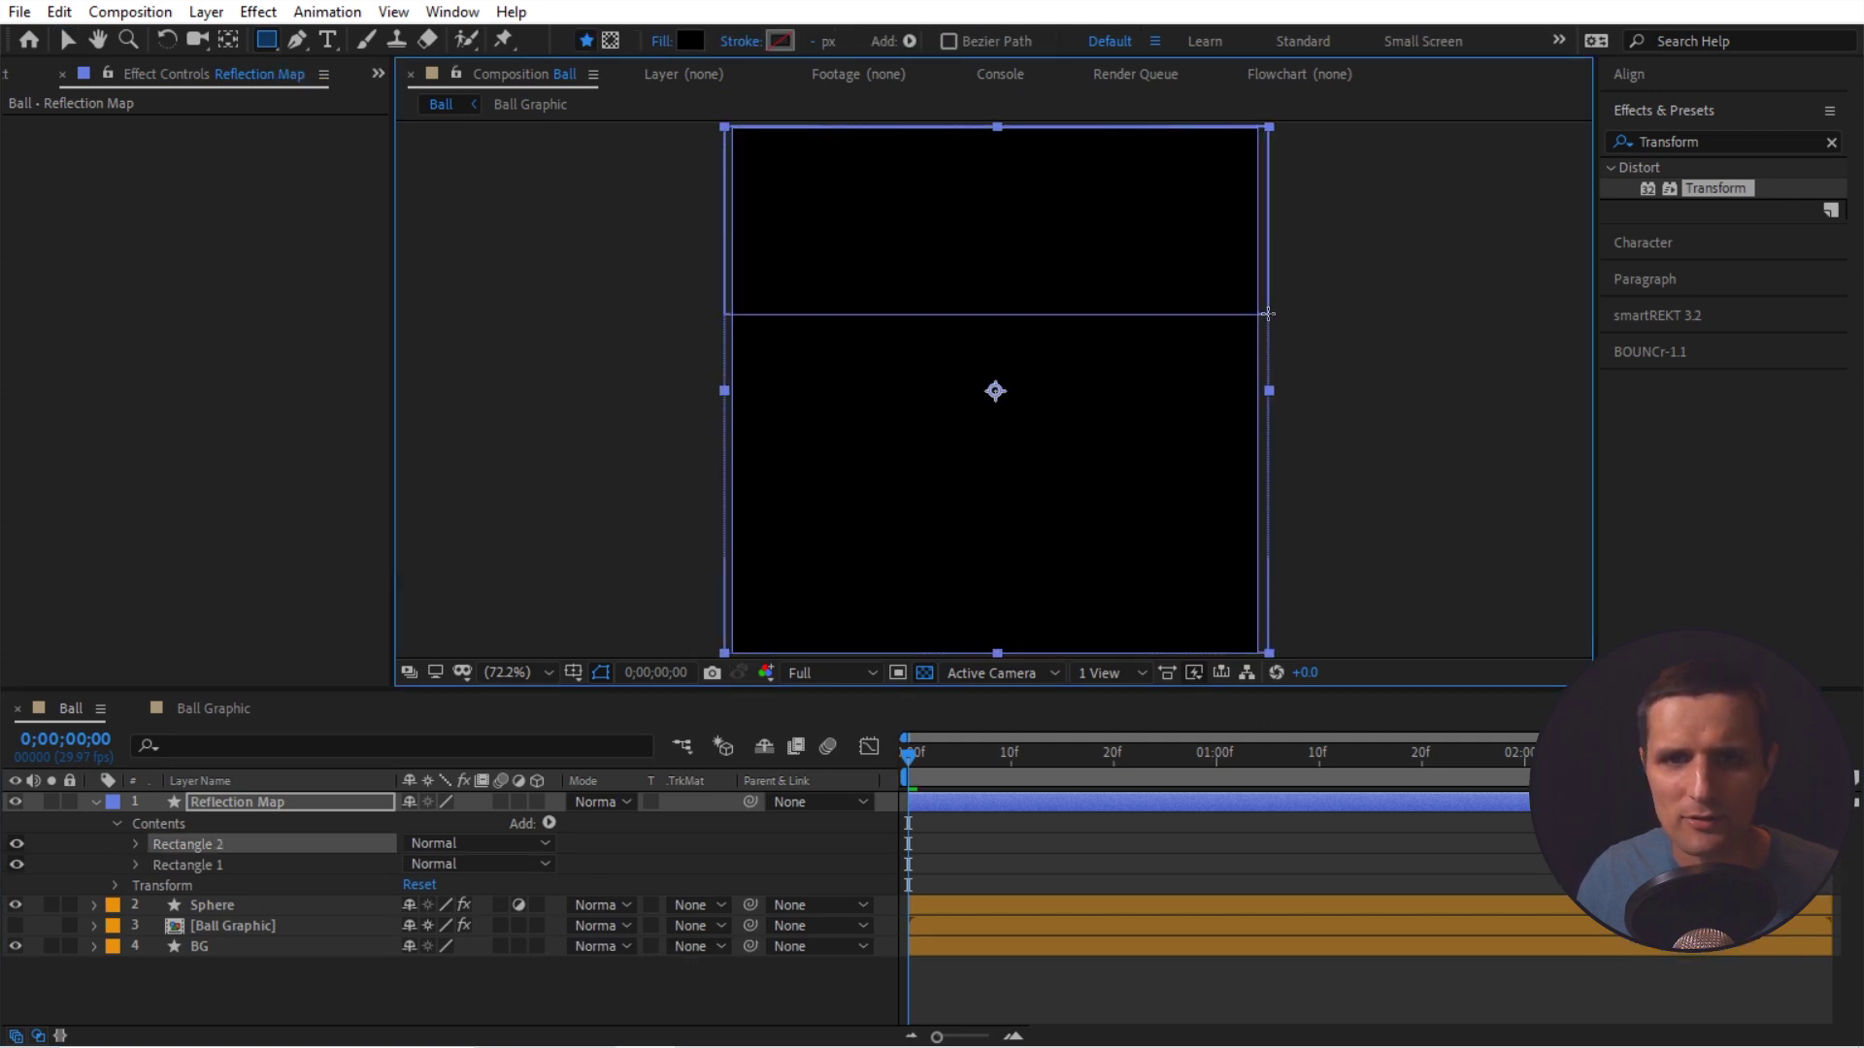
left_click(690, 40)
left_click(719, 424)
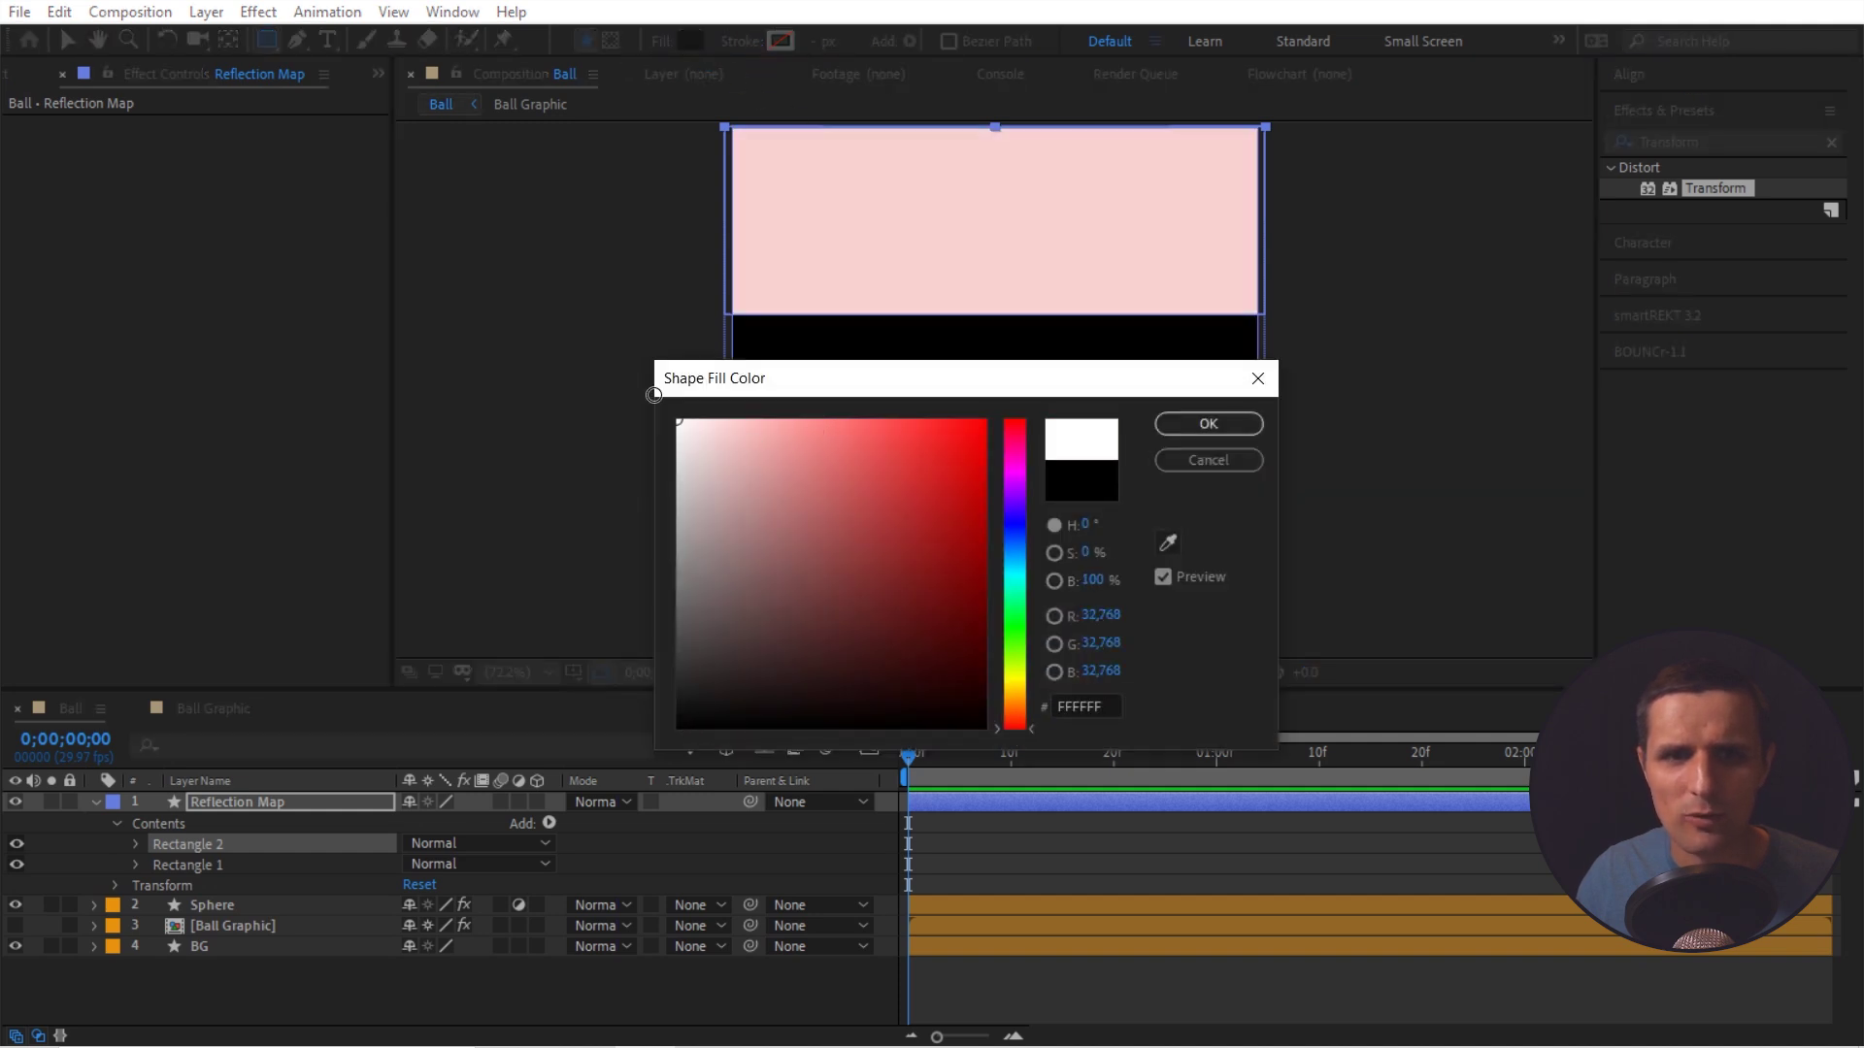
left_click_drag(720, 424, 678, 421)
left_click(1164, 423)
- Return to the Selection tool, collapse the Reflection Map layer's contents and hide the layer
key("v")
left_click(1073, 507)
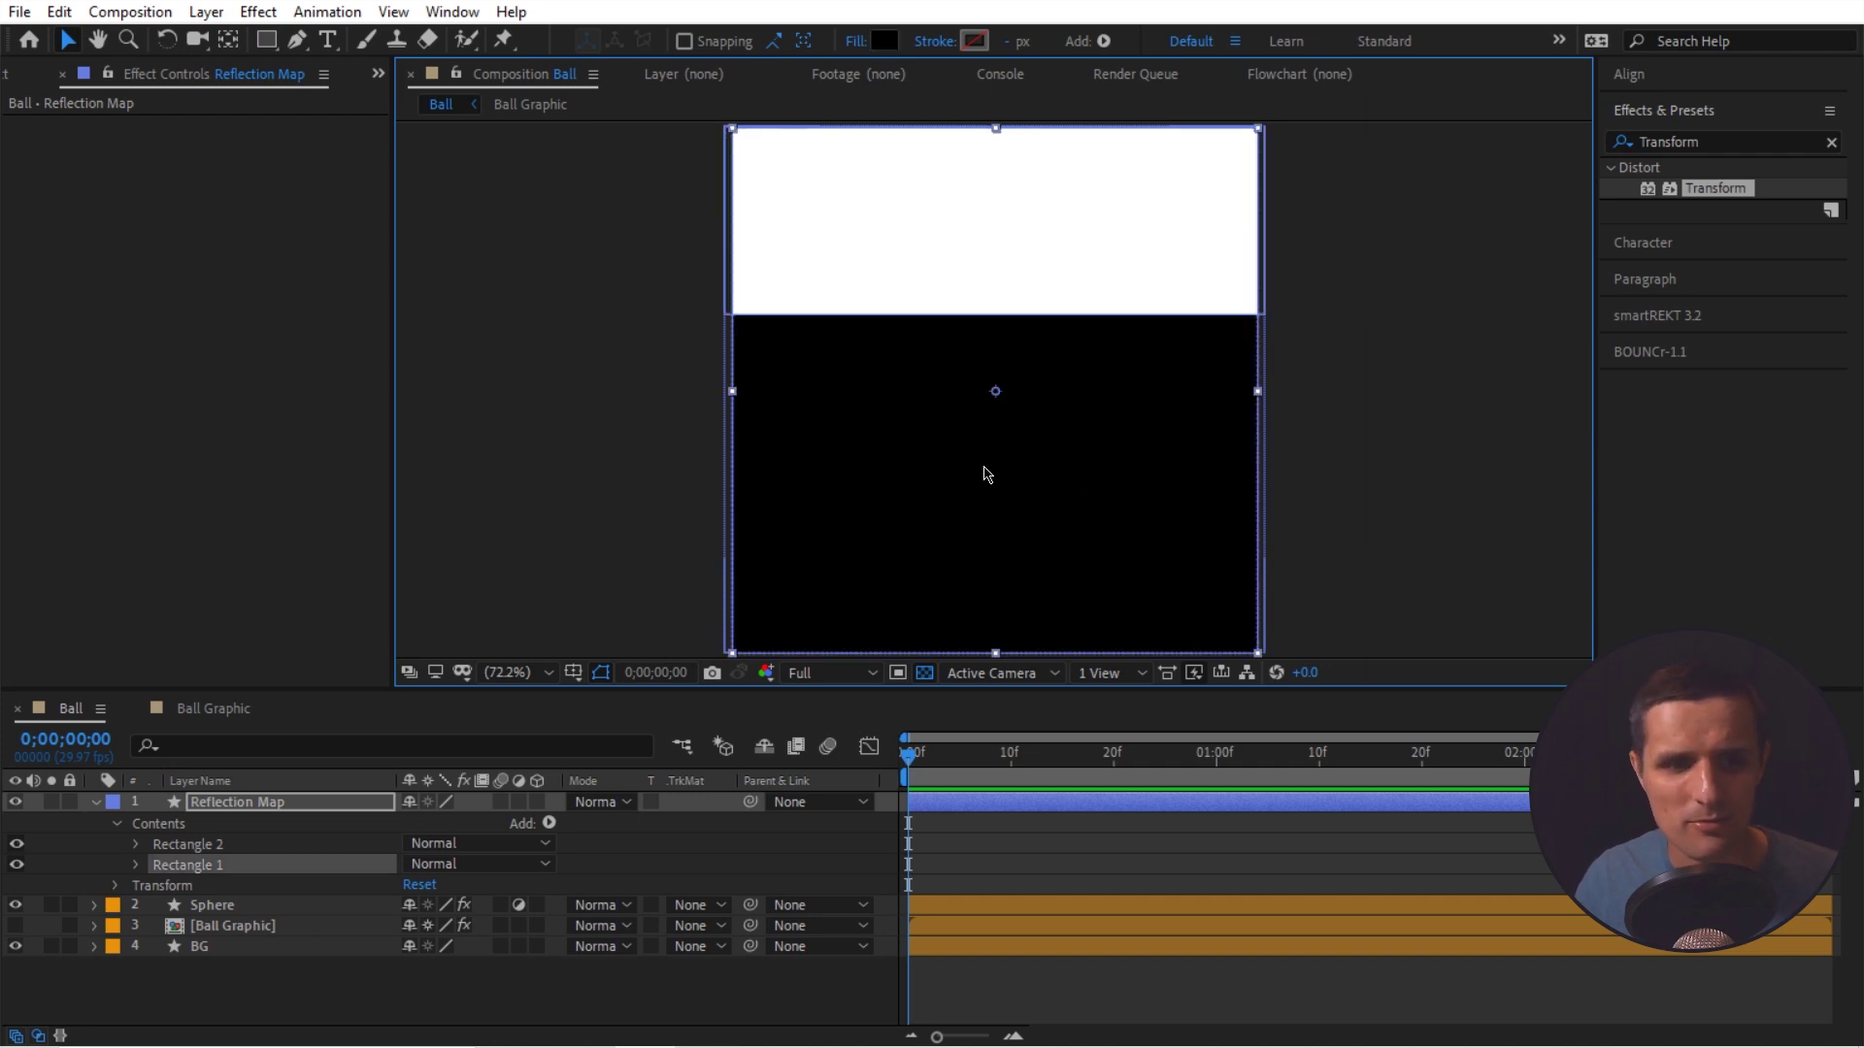
left_click(98, 804)
left_click(16, 801)
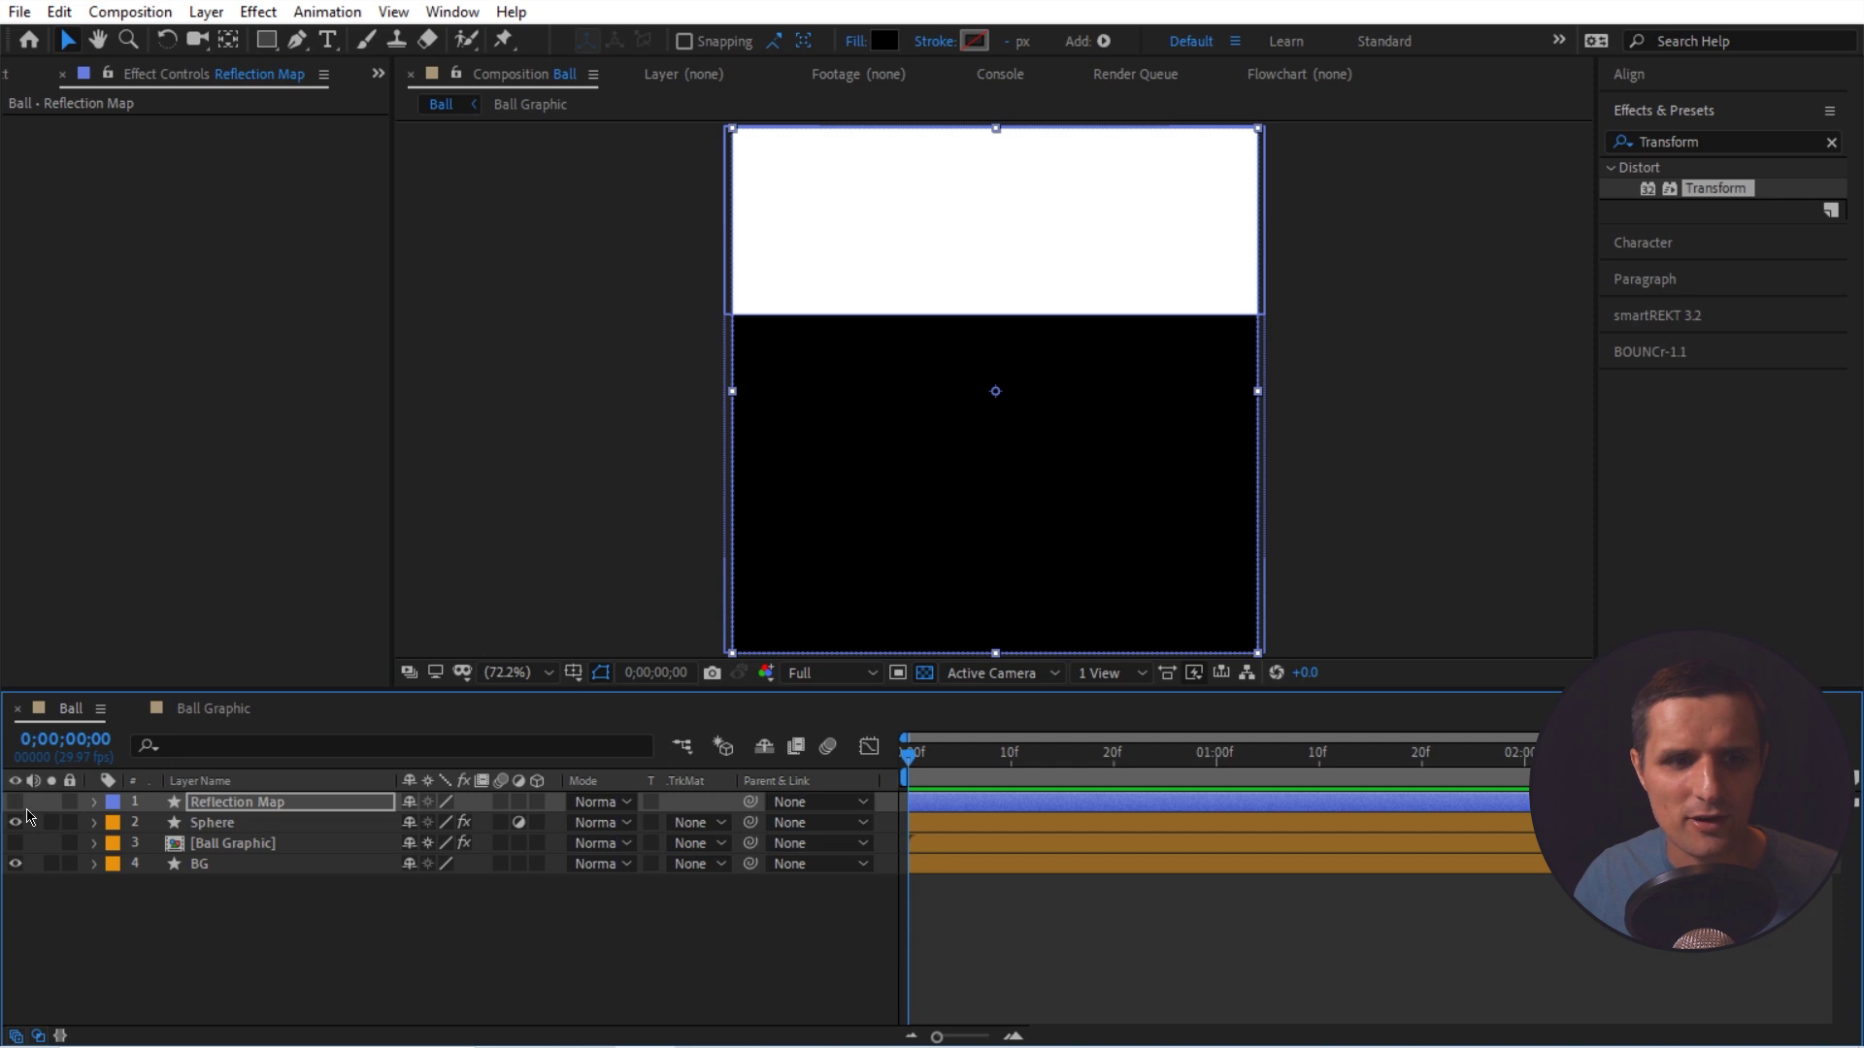
- Assign the Reflection Map layer as the reflection map of the Sphere layer's CC Sphere effect
left_click(244, 826)
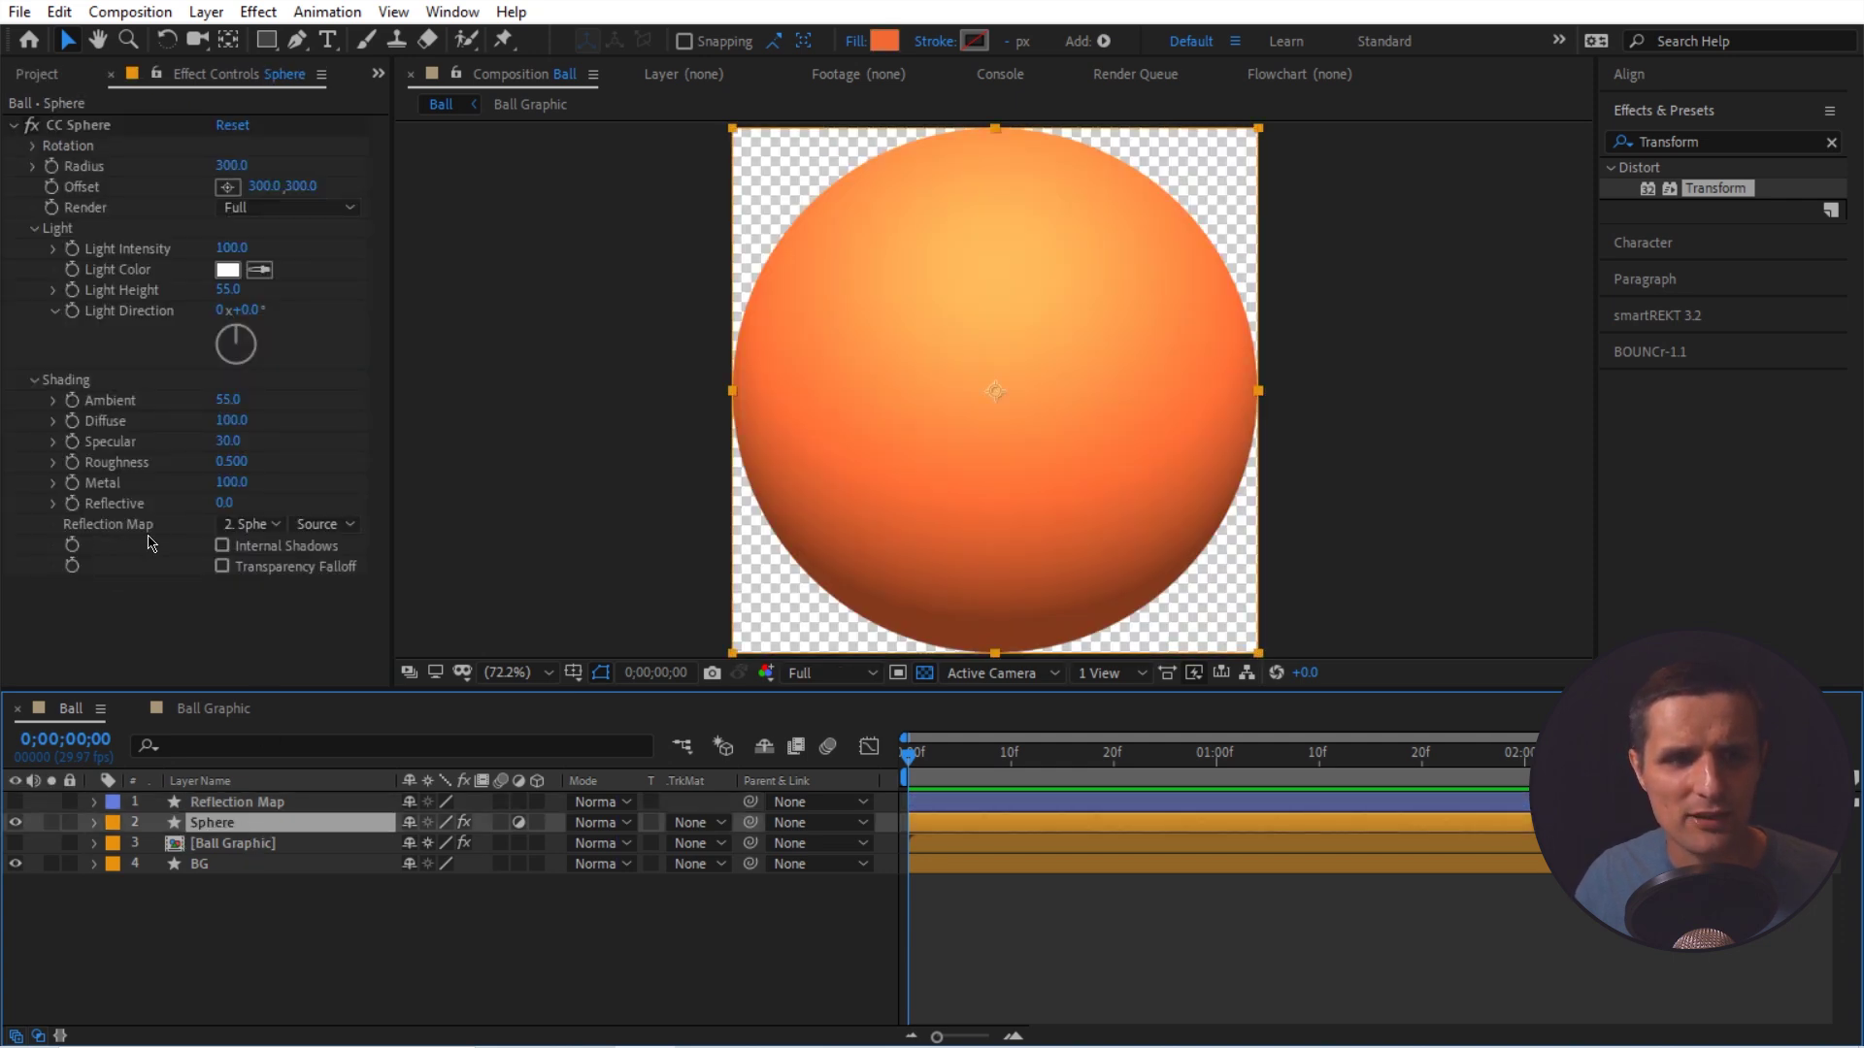
left_click(272, 529)
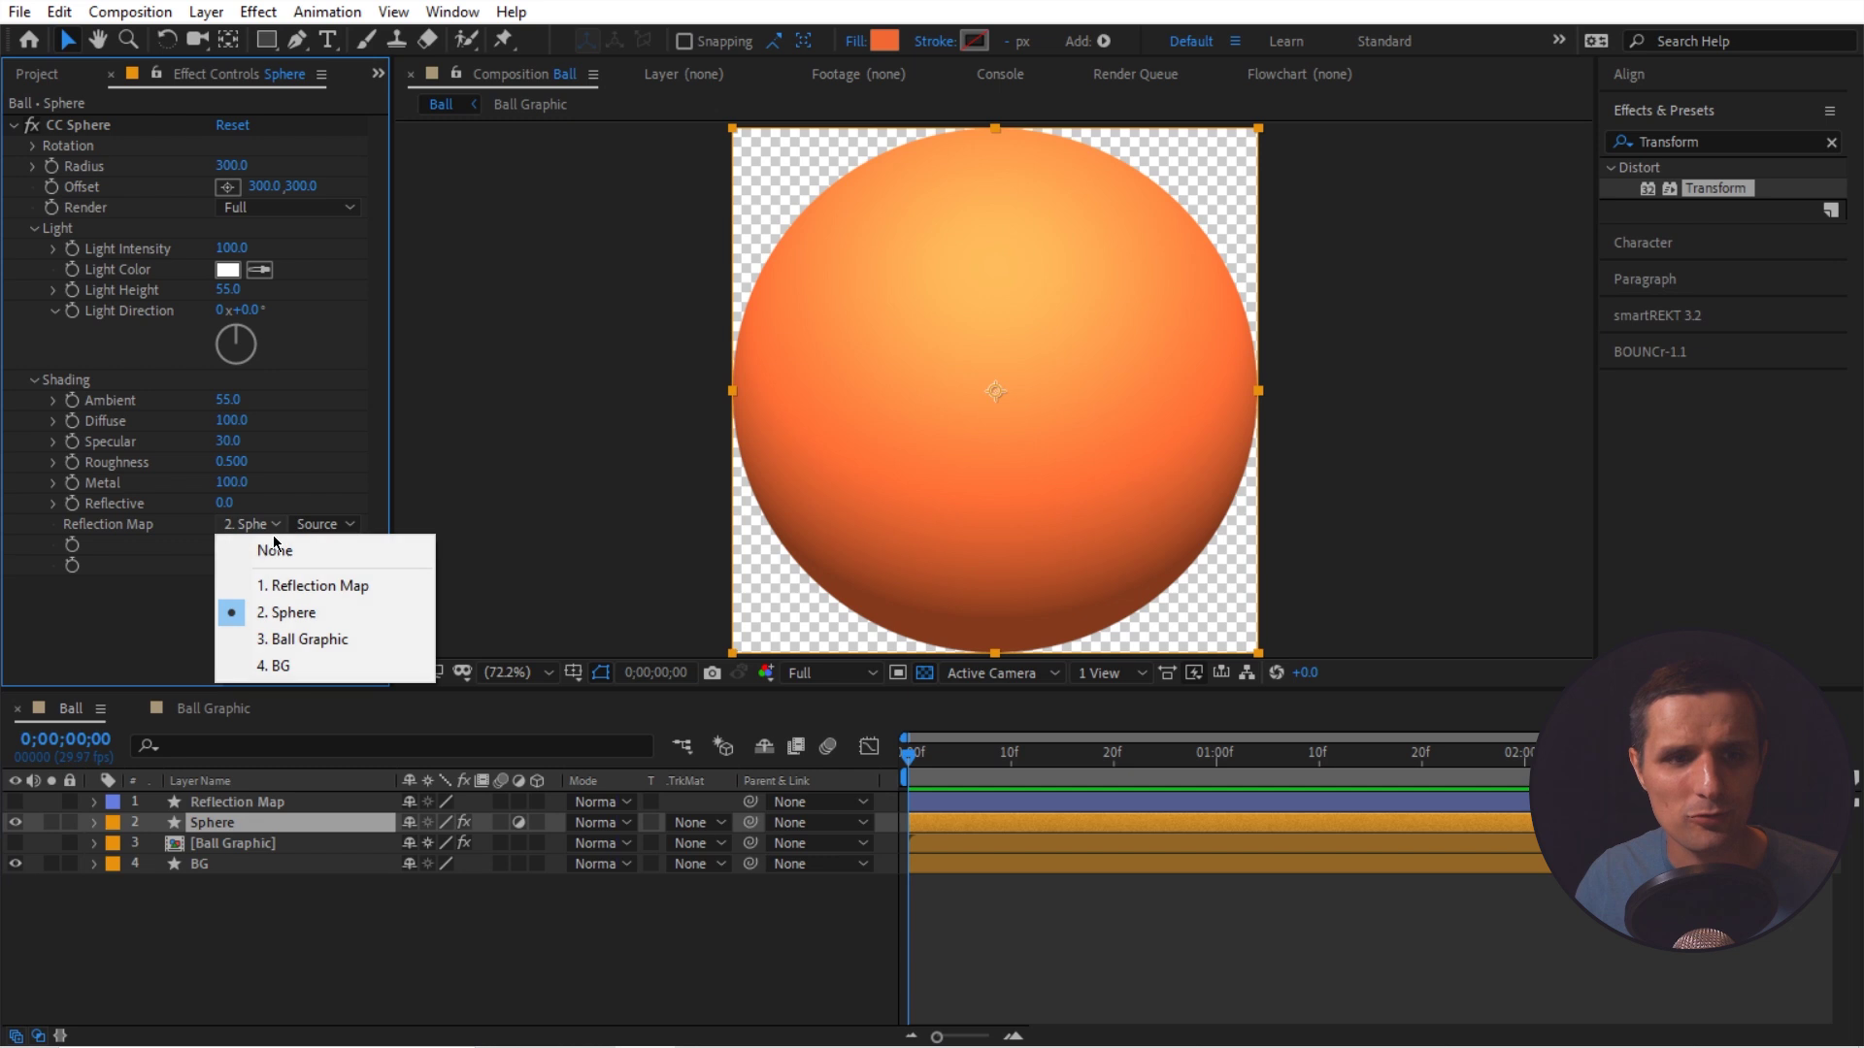
left_click(302, 586)
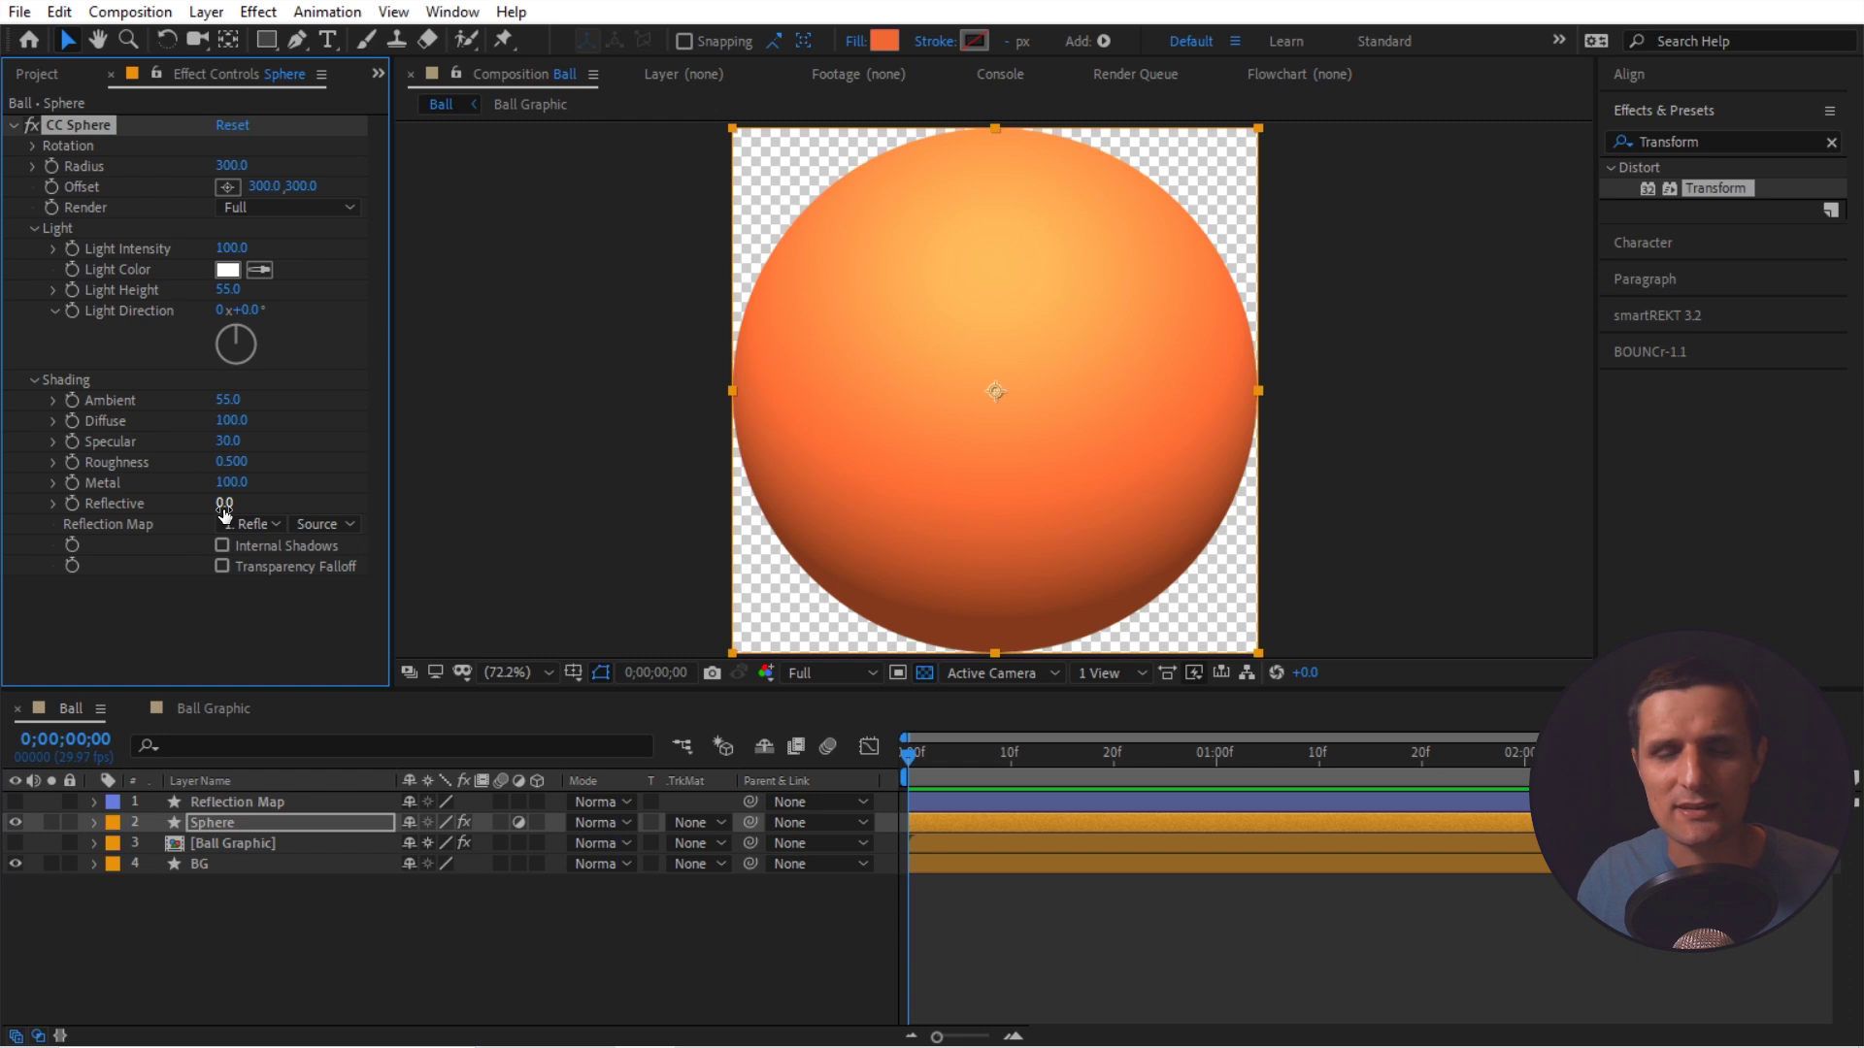
- Set the CC Sphere's reflective shading to 30
left_click_drag(222, 513, 305, 523)
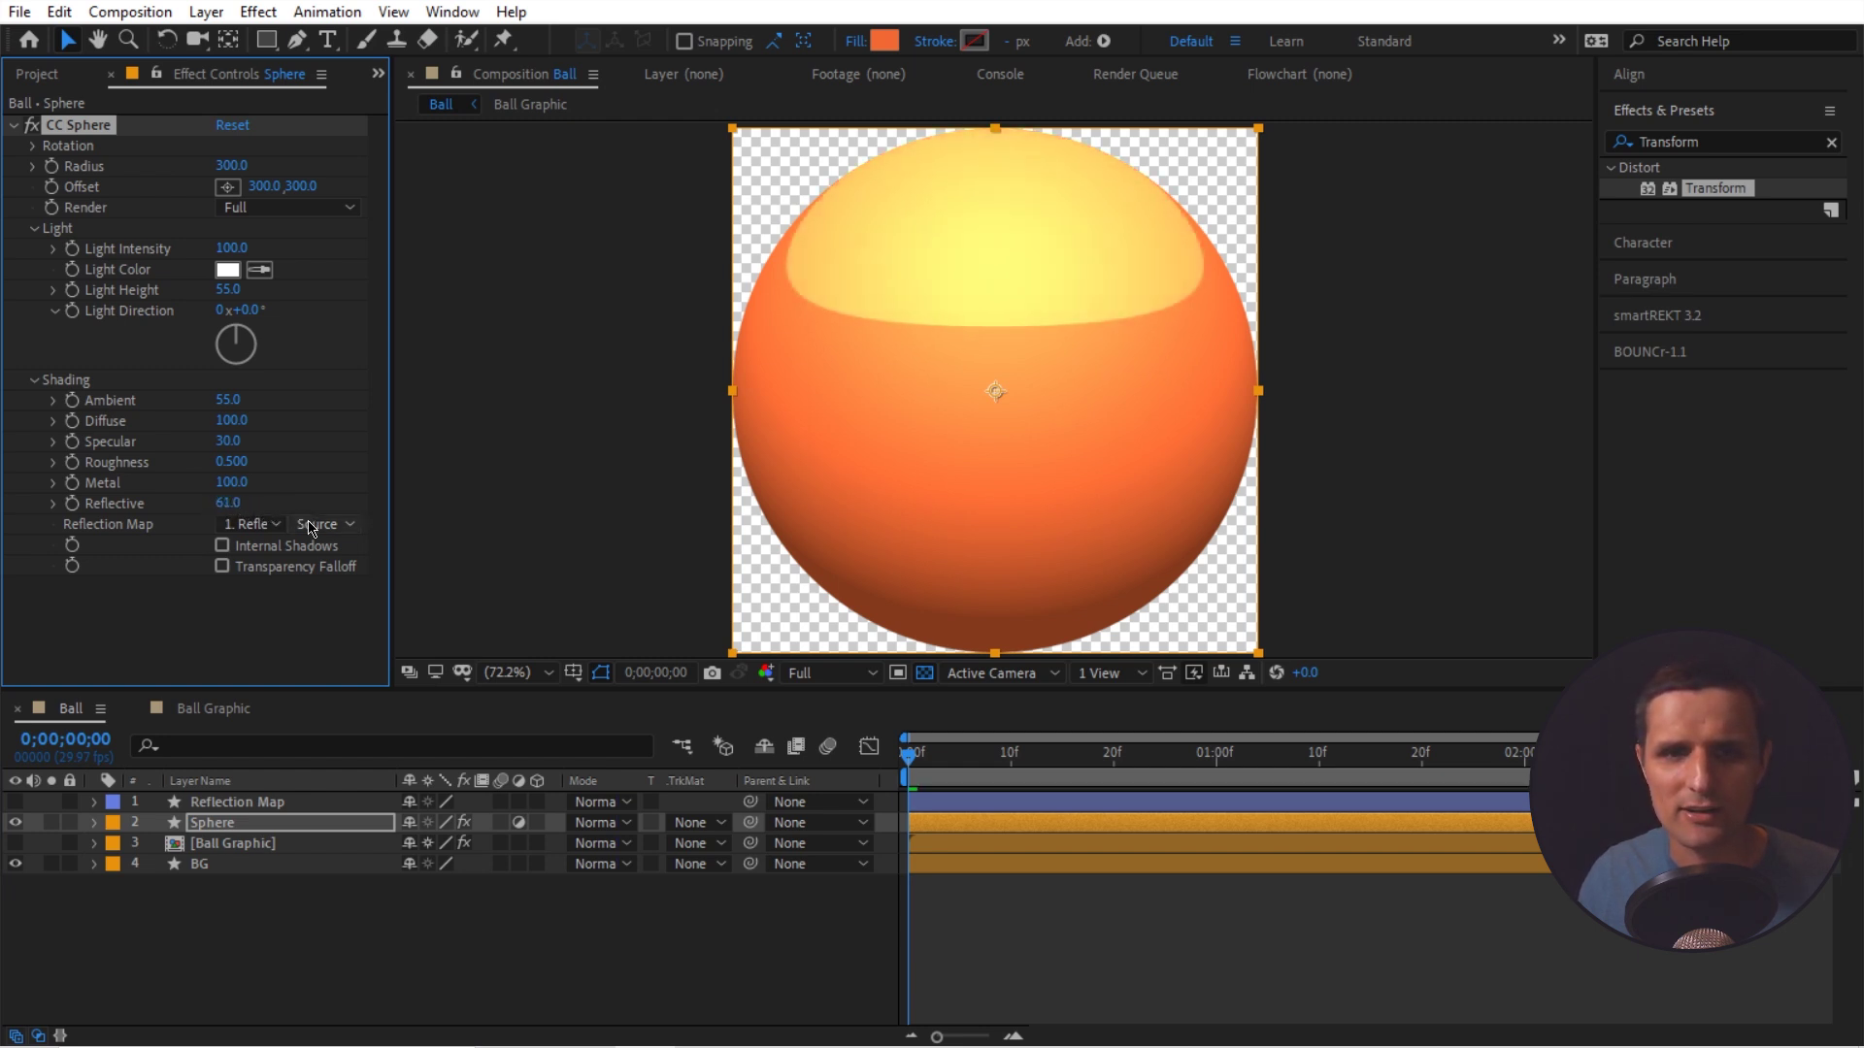
left_click(234, 504)
type("30")
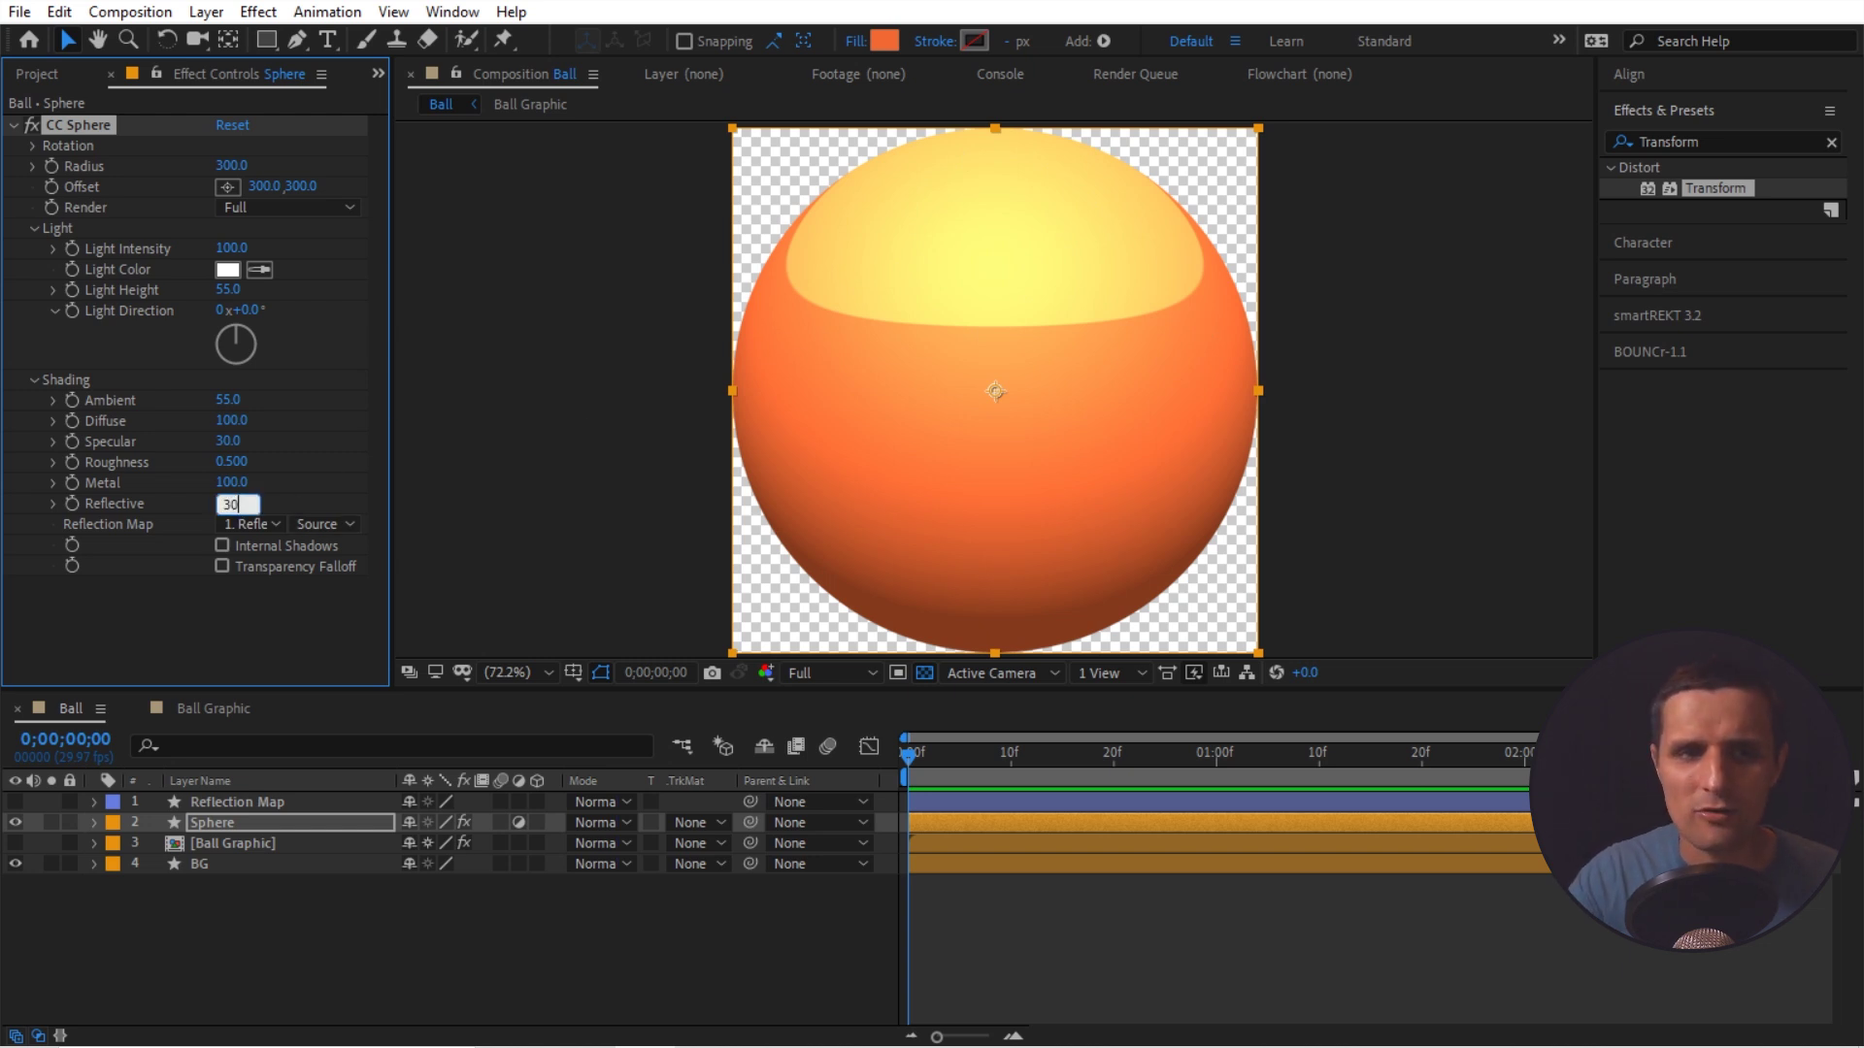
key("Return")
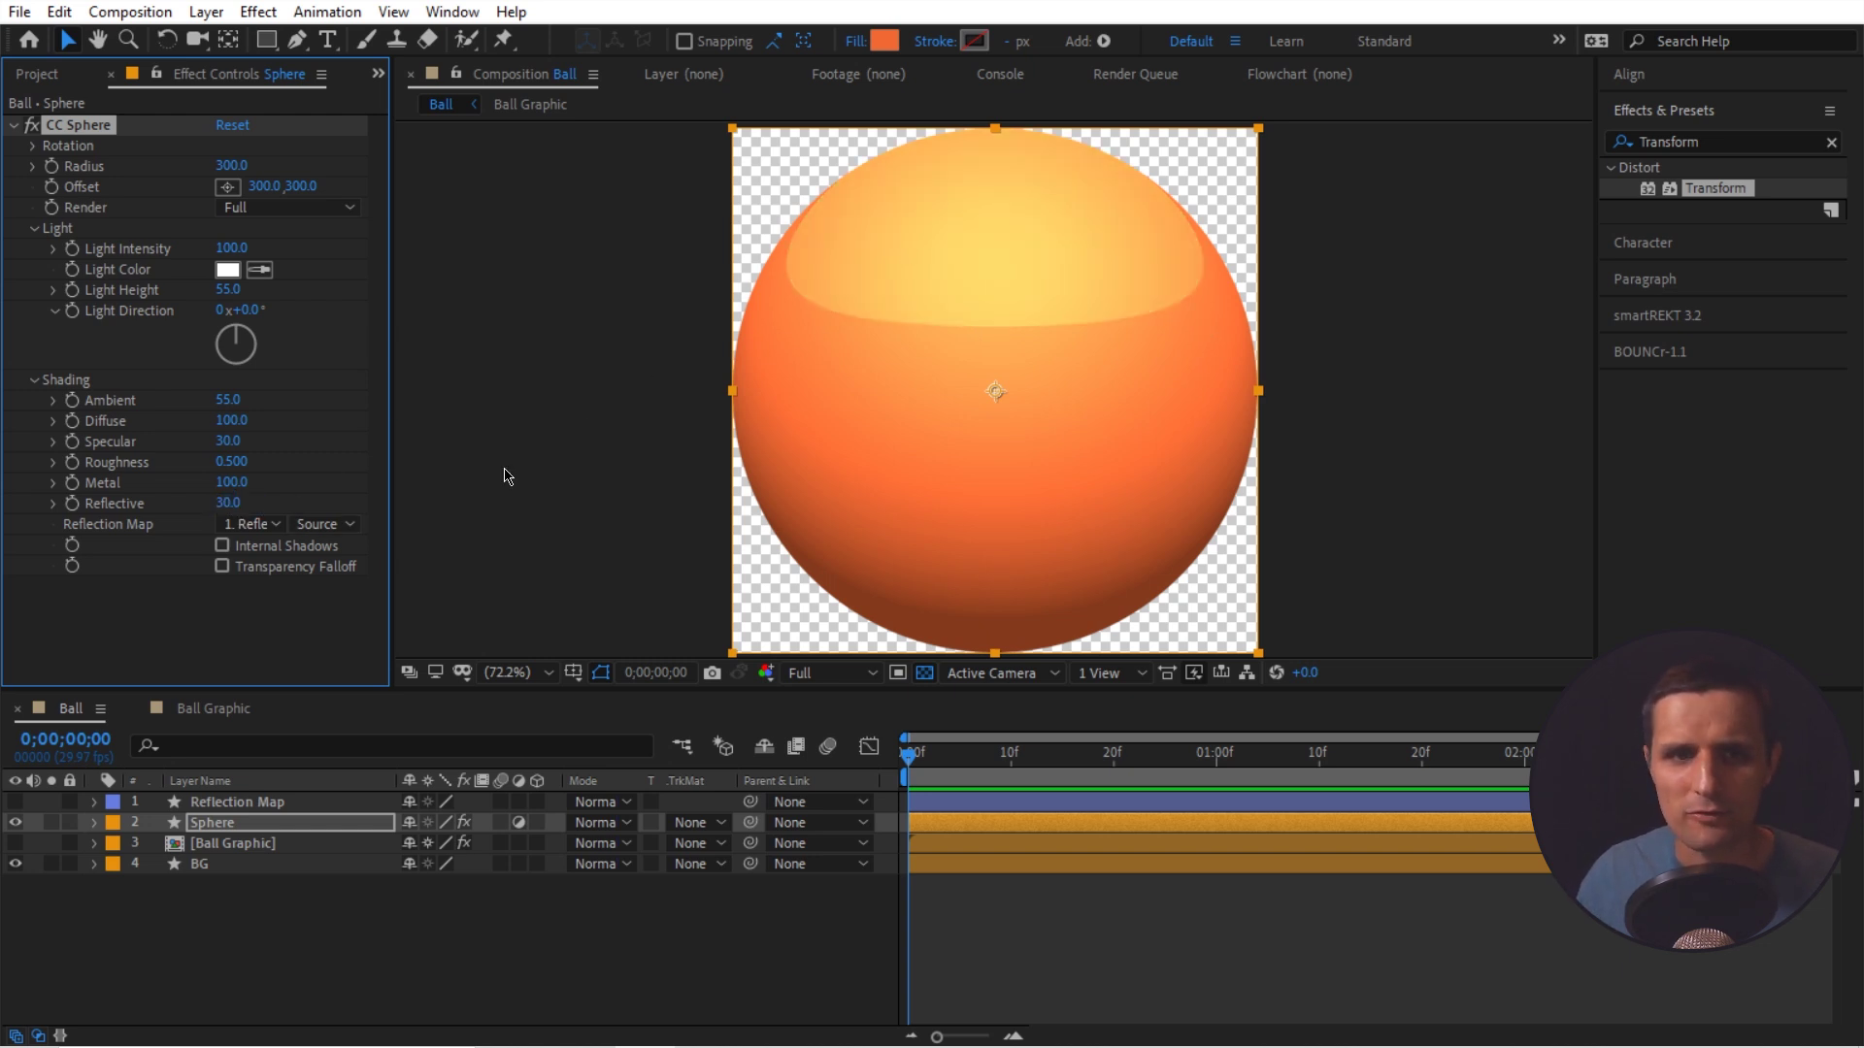
- Show the Reflection Map, extend its white rectangle down to about two fifths of the composition's height, and hide the layer again
left_click(14, 802)
left_click(966, 332)
left_click(957, 262)
left_click_drag(997, 316, 1003, 352)
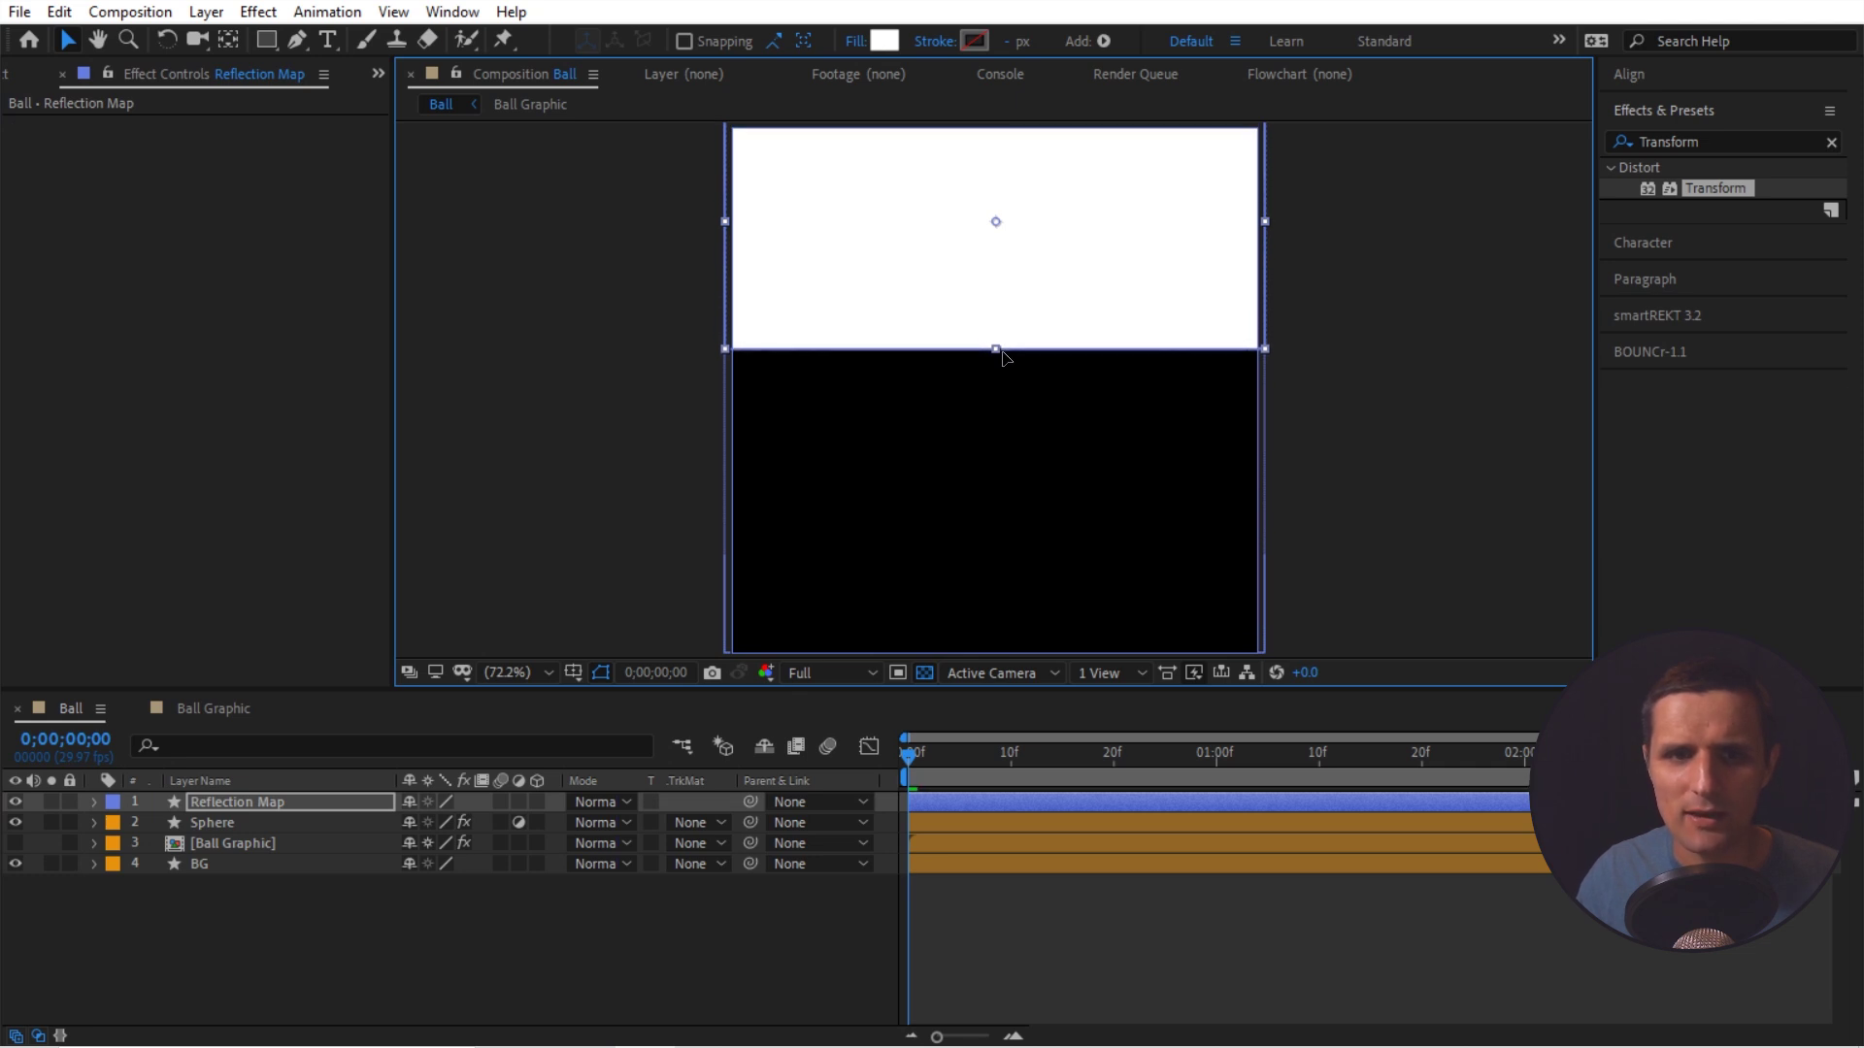
left_click(16, 802)
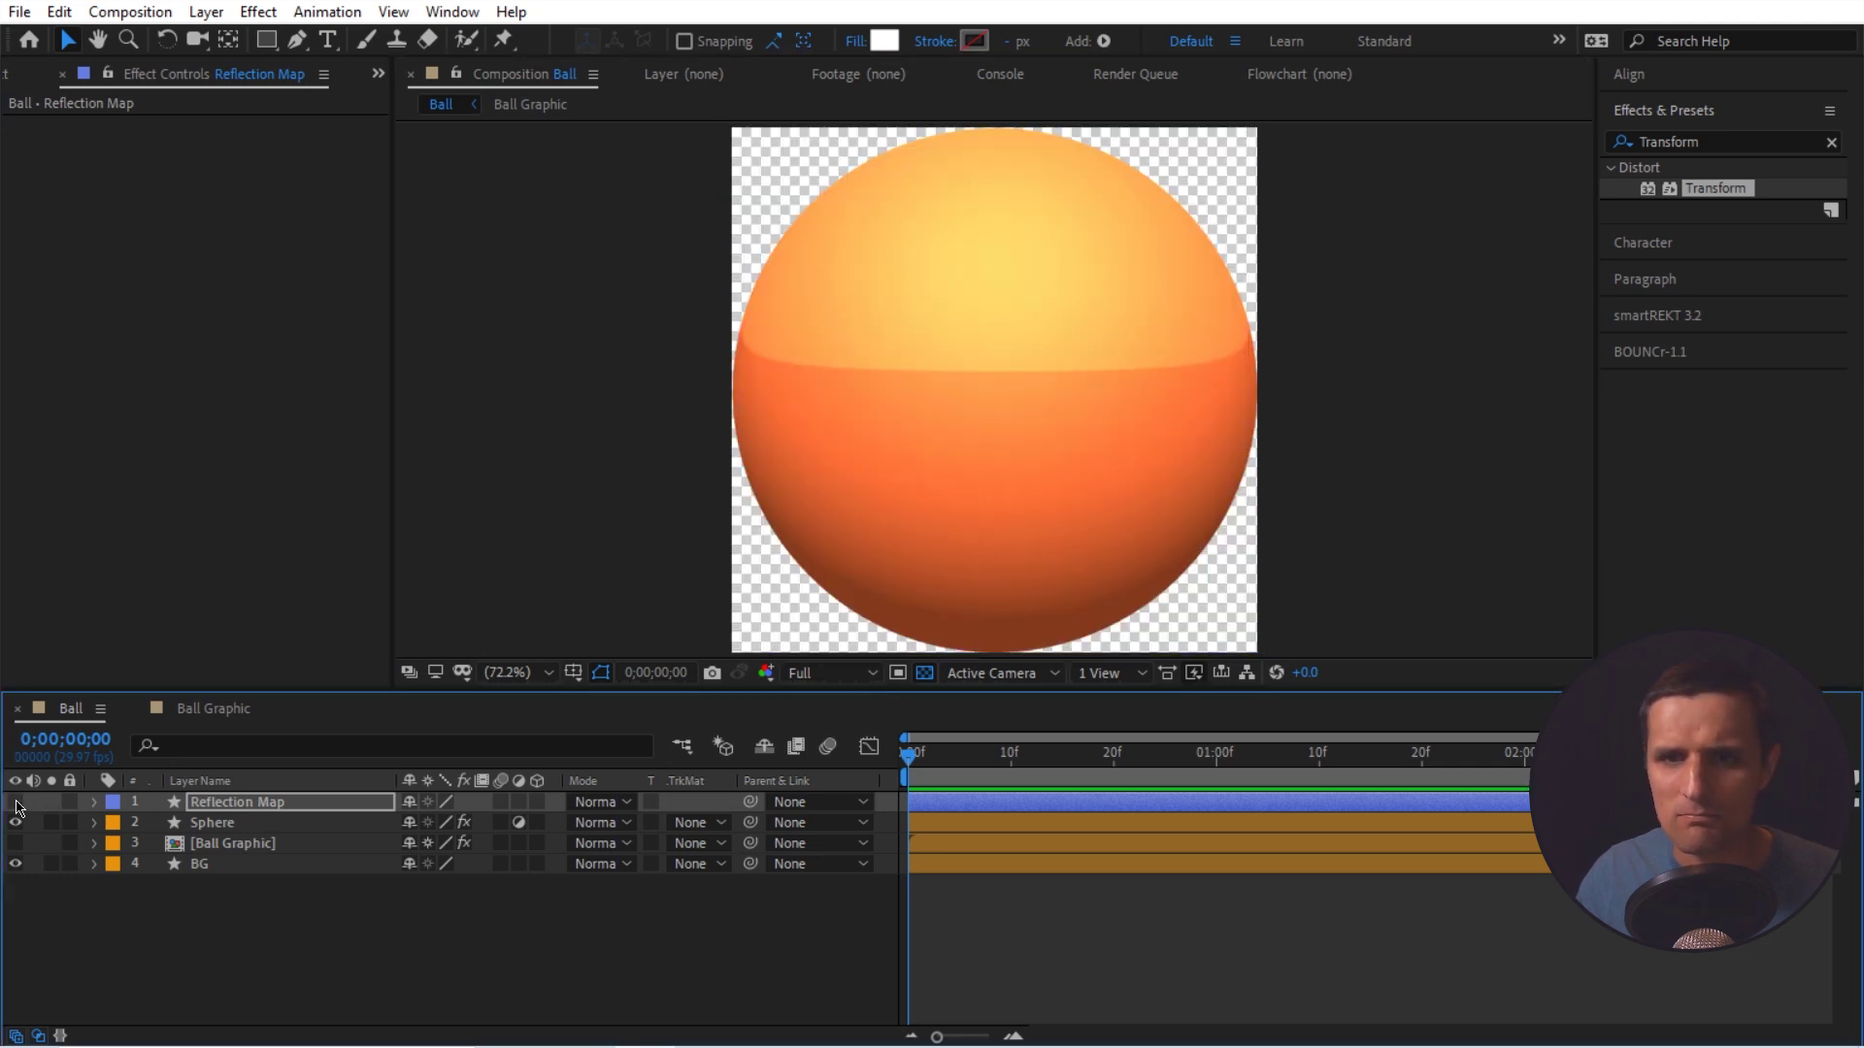
- Raise the lower edge of the Reflection Map's white rectangle slightly, checking the reflection on the sphere, and leave the layer hidden
left_click(16, 801)
left_click_drag(997, 357, 999, 346)
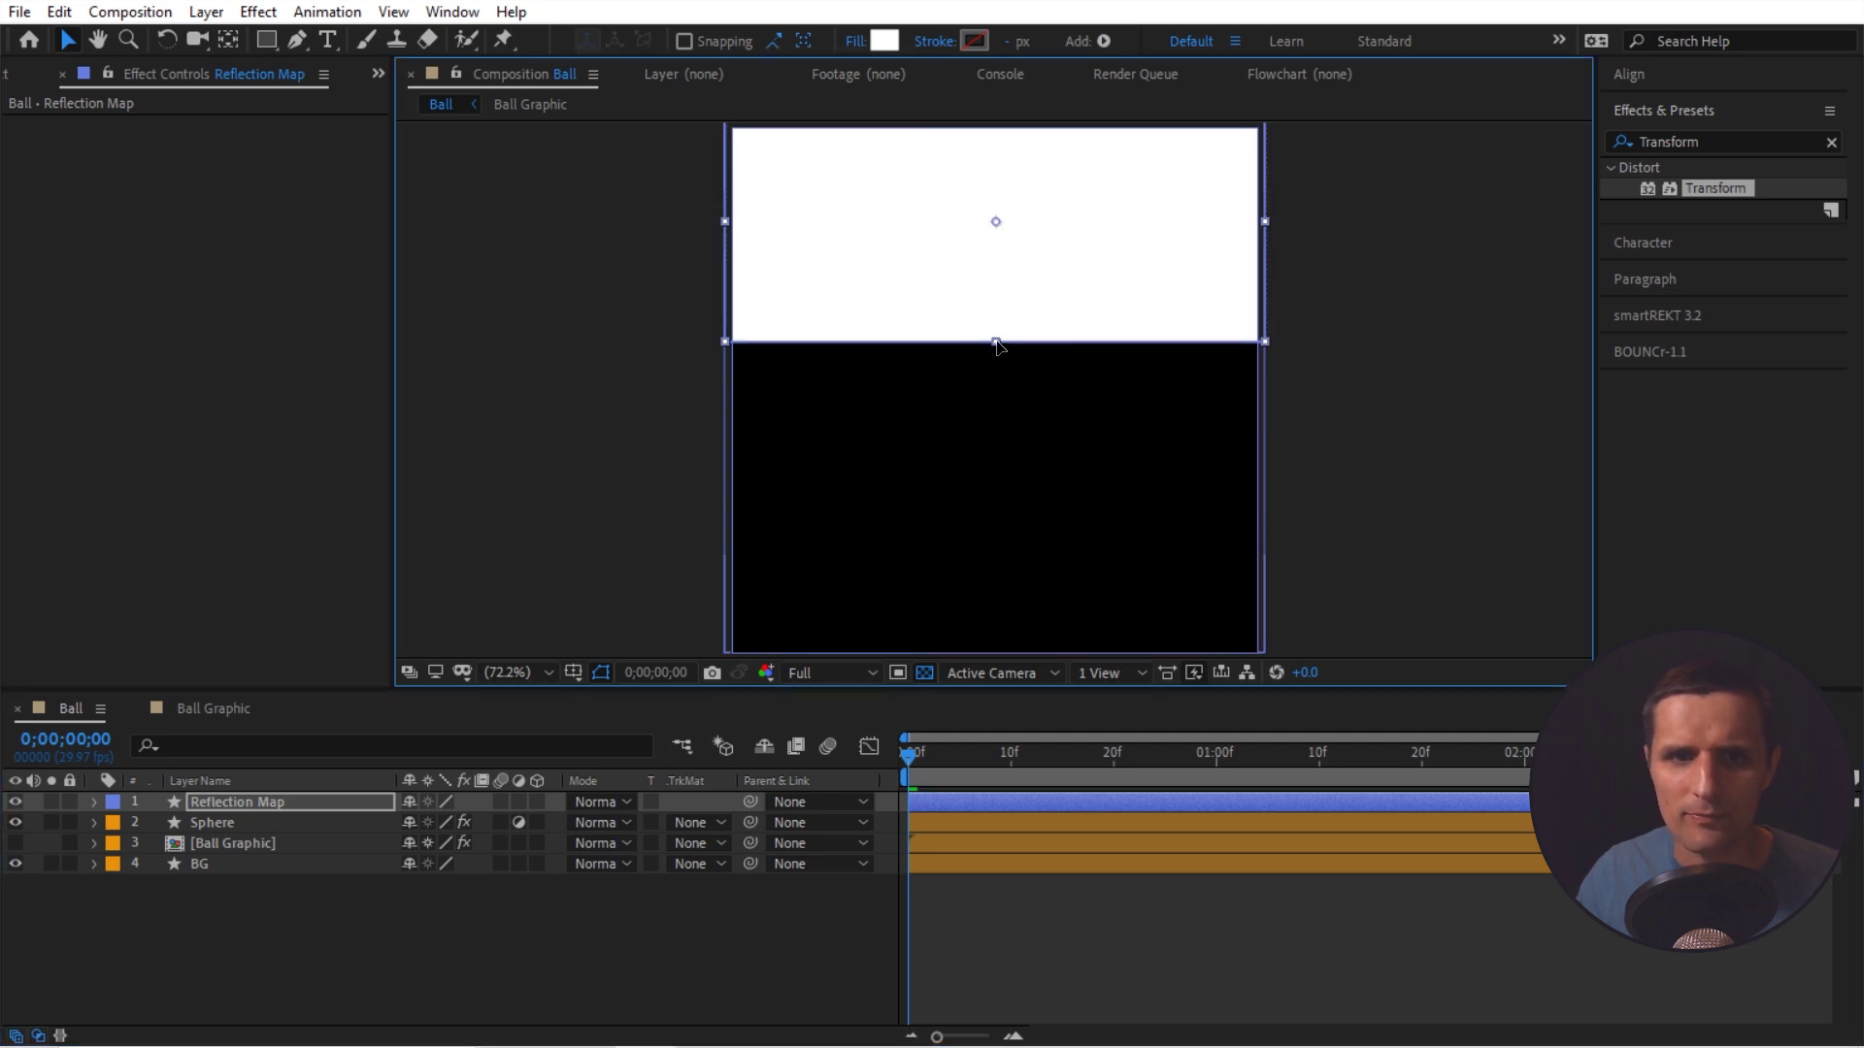
left_click(15, 802)
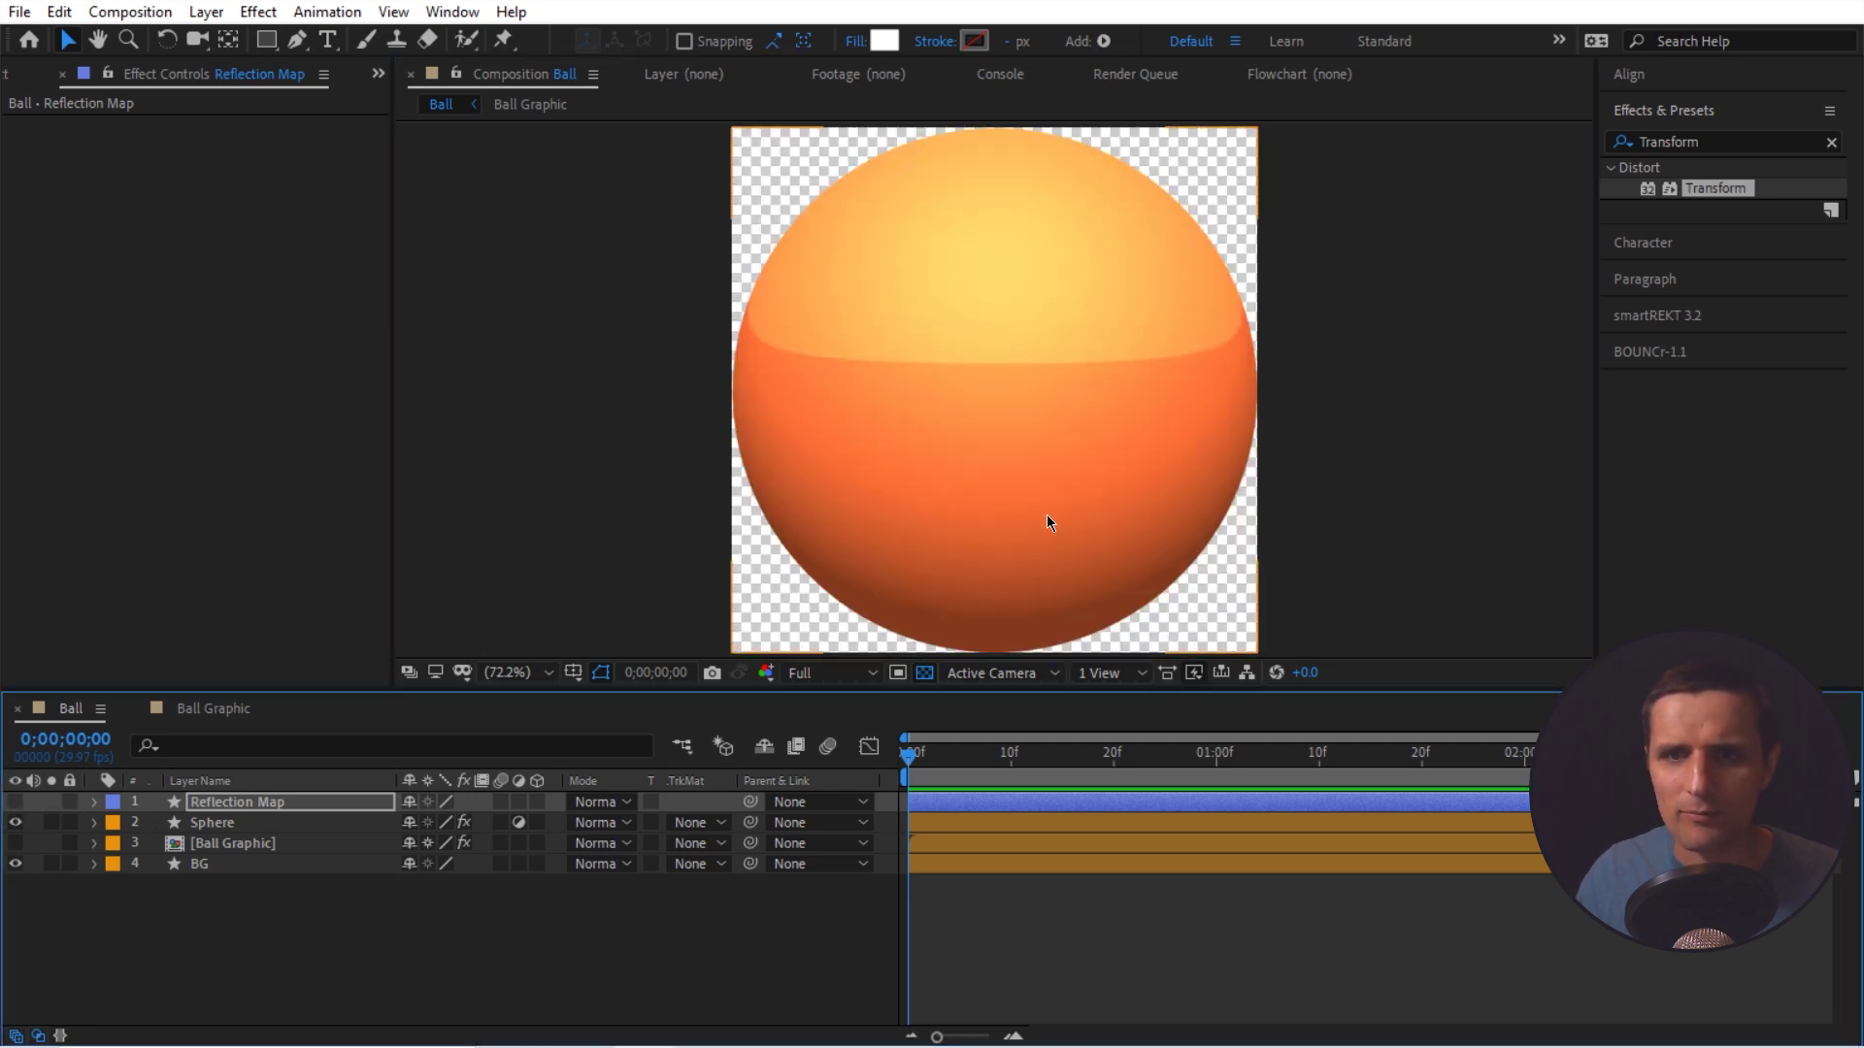
left_click(245, 805)
left_click(16, 801)
left_click(1008, 354)
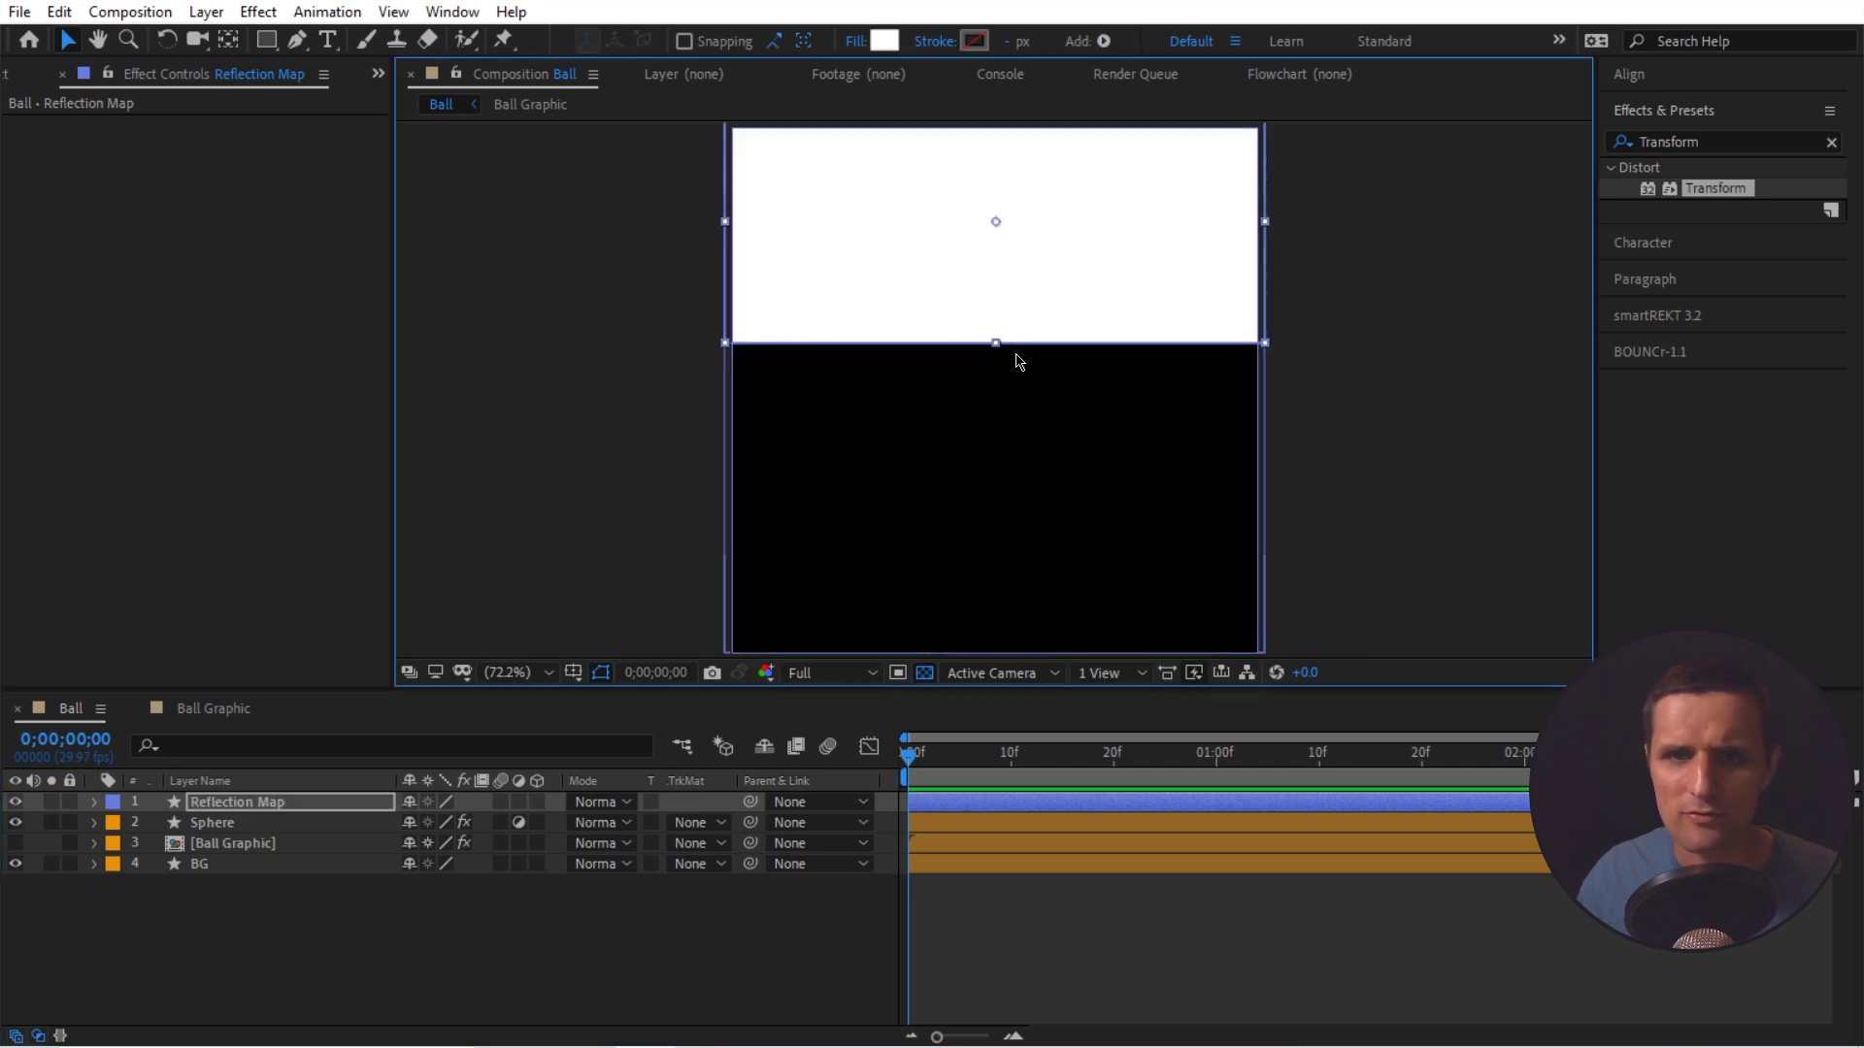
left_click(15, 802)
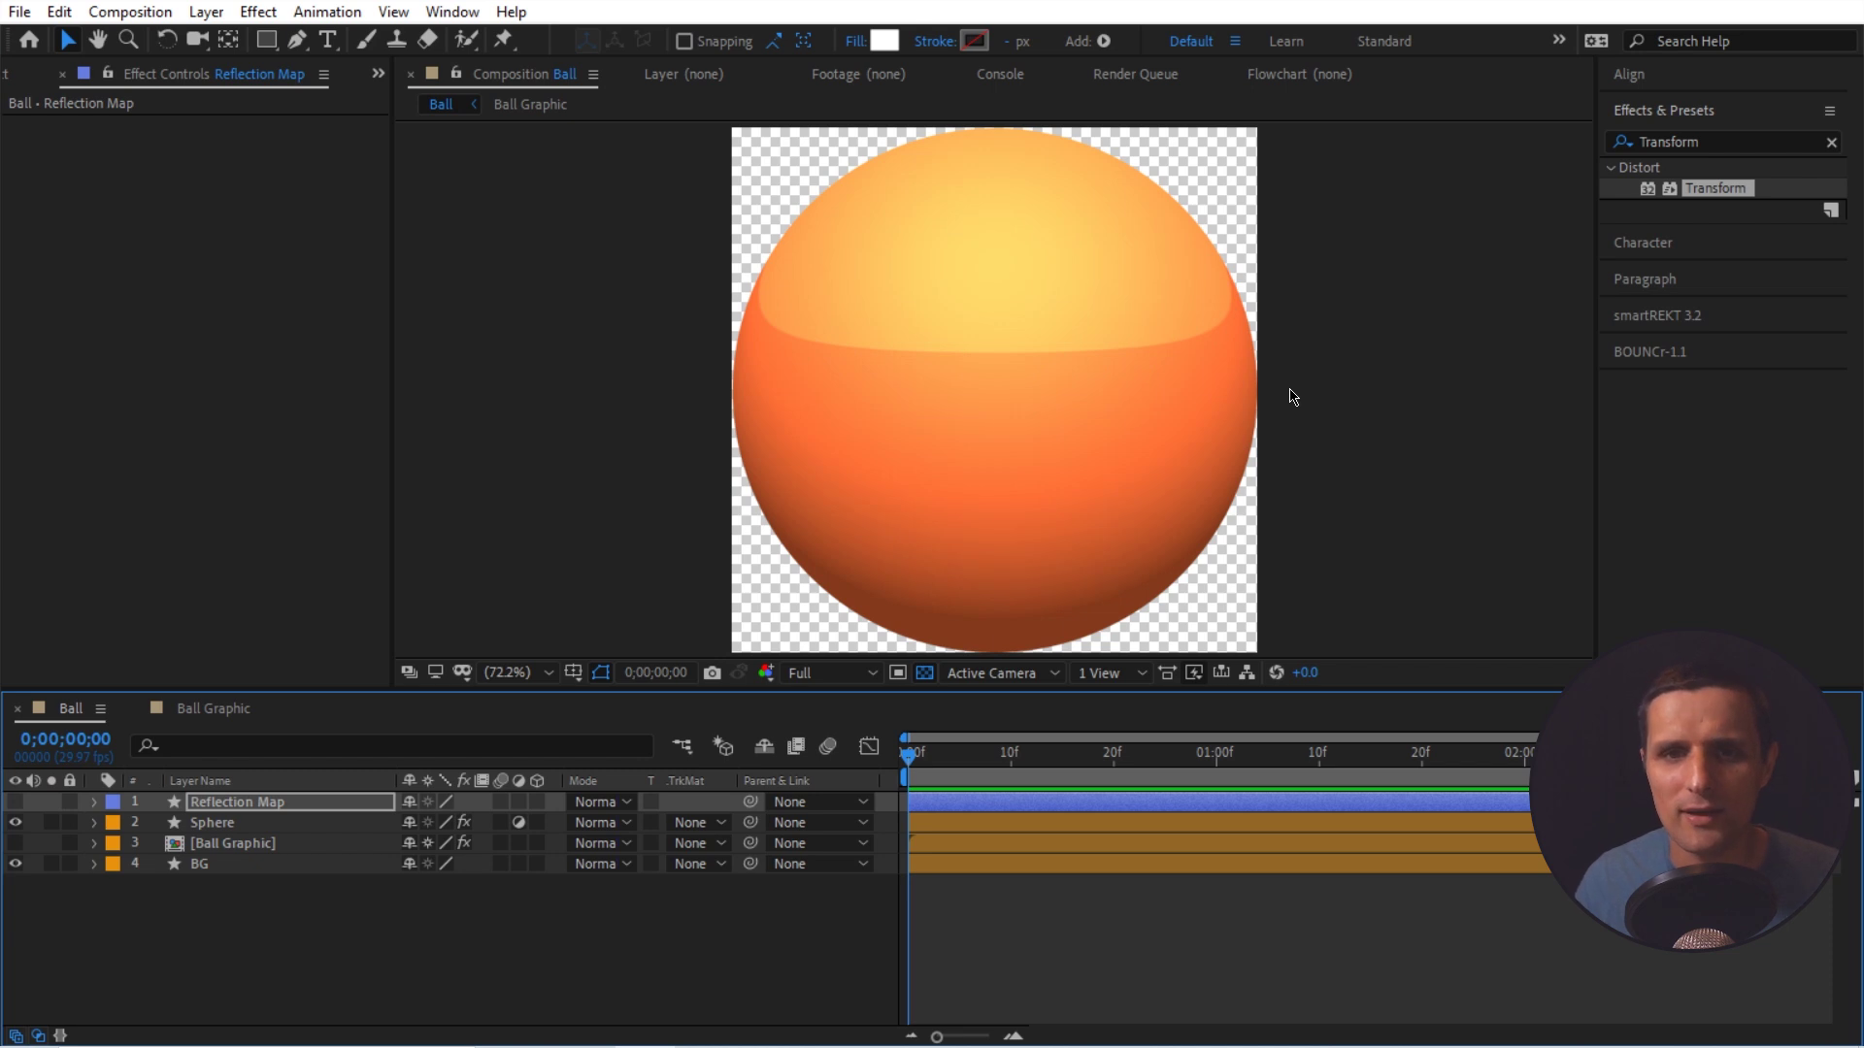
- Make the Ball Graphic layer visible again and deselect all layers
left_click(15, 844)
left_click(501, 956)
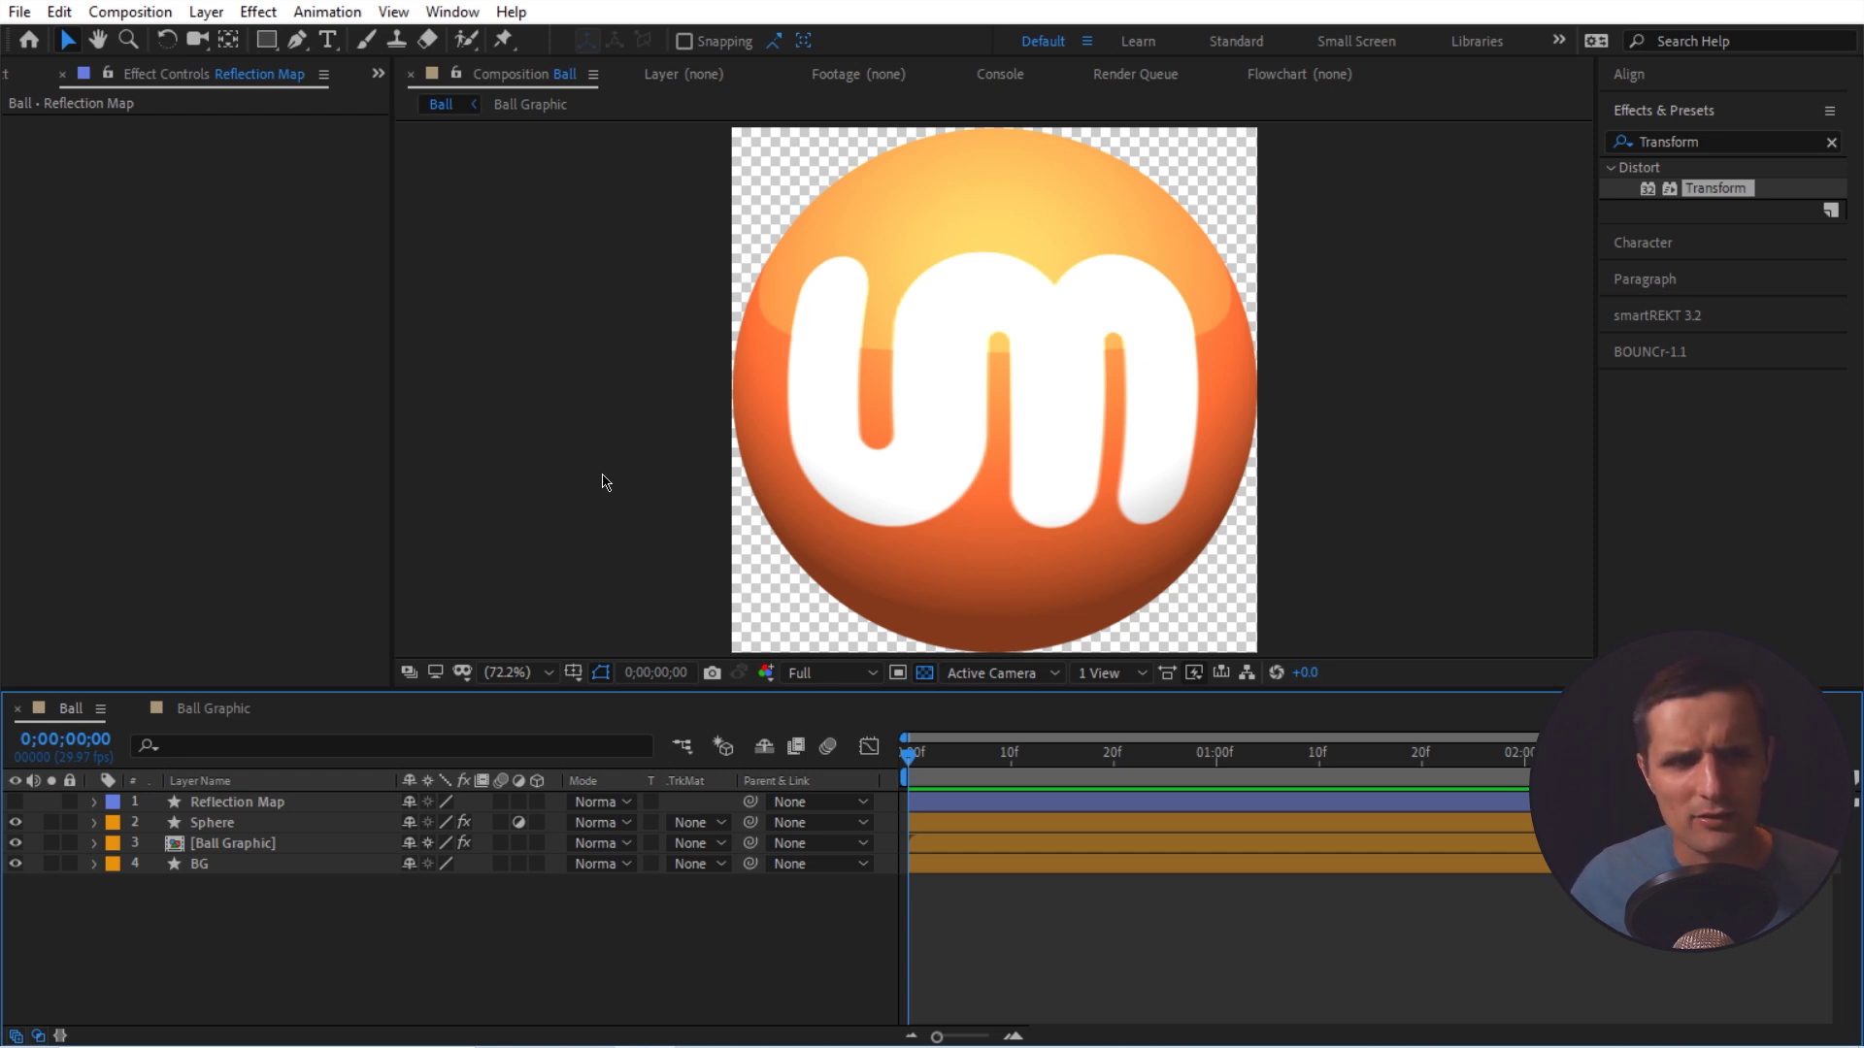
- Create a new composition containing the Ball composition as a layer and expand that layer's transform properties
left_click(7, 75)
left_click(190, 344)
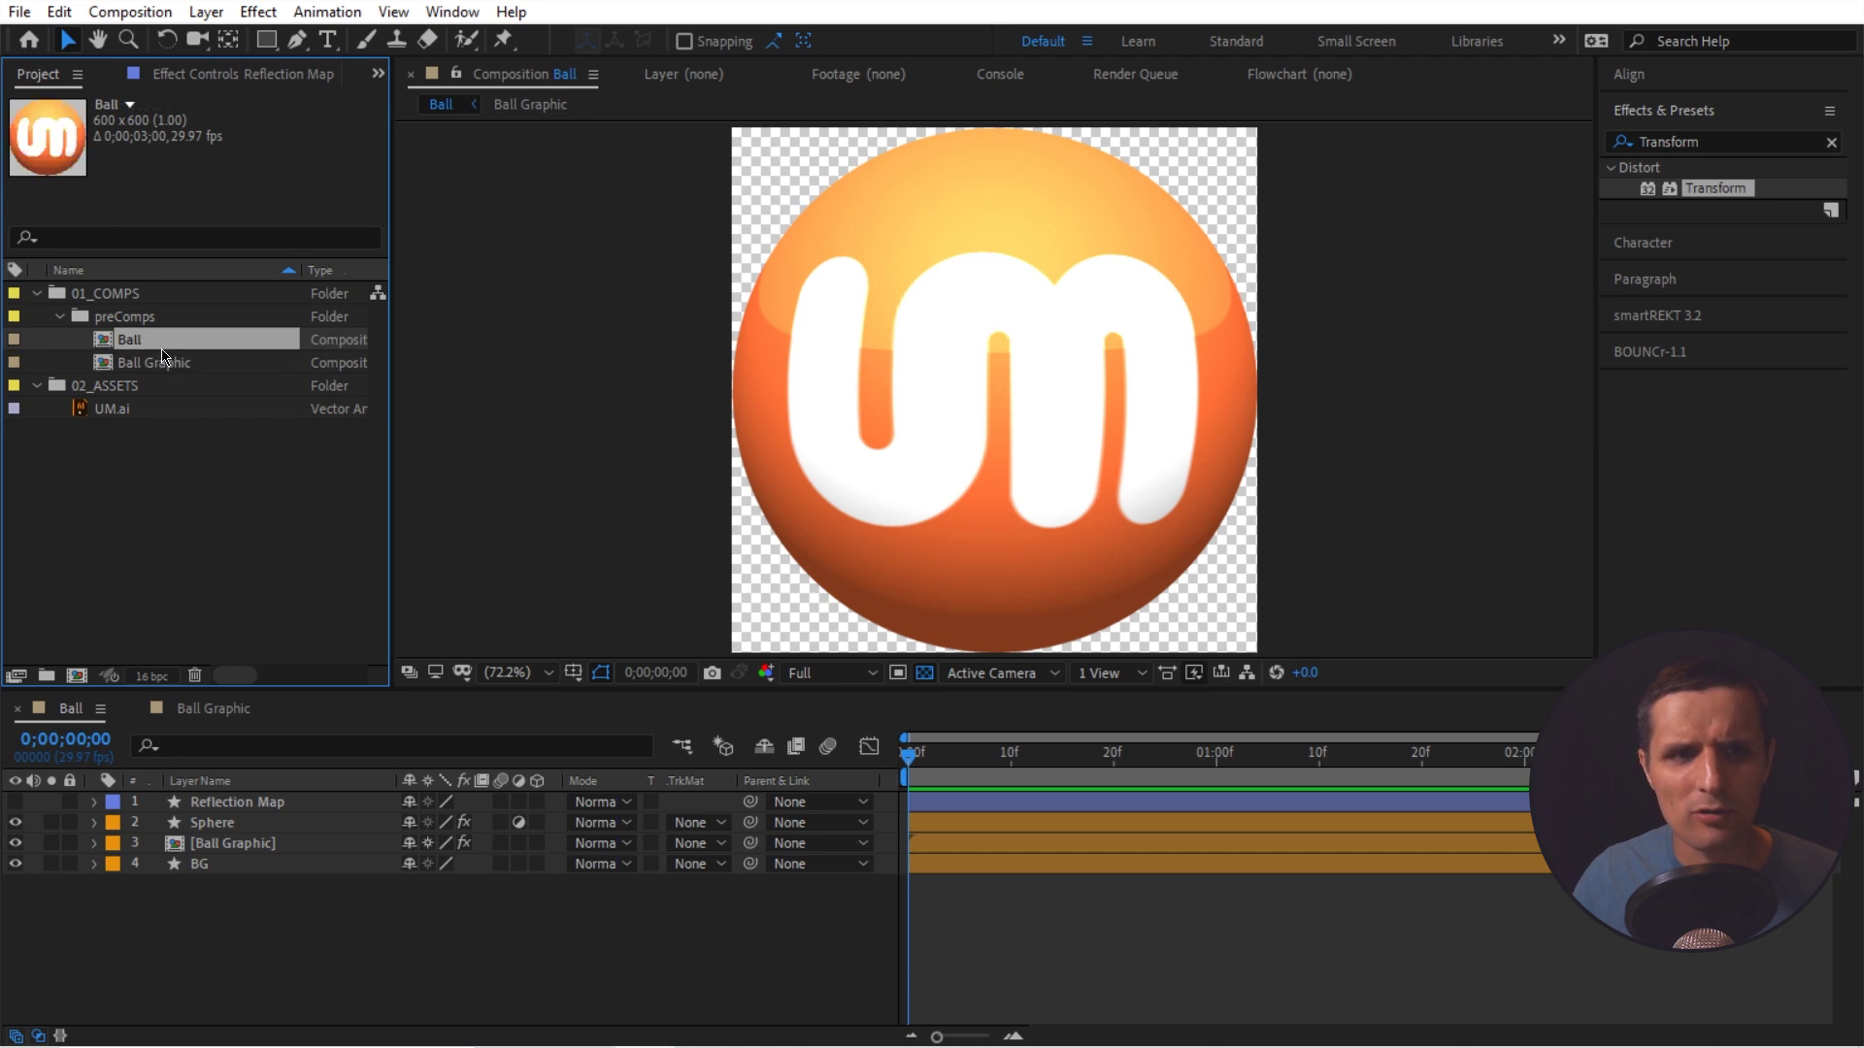
key("ctrl+d")
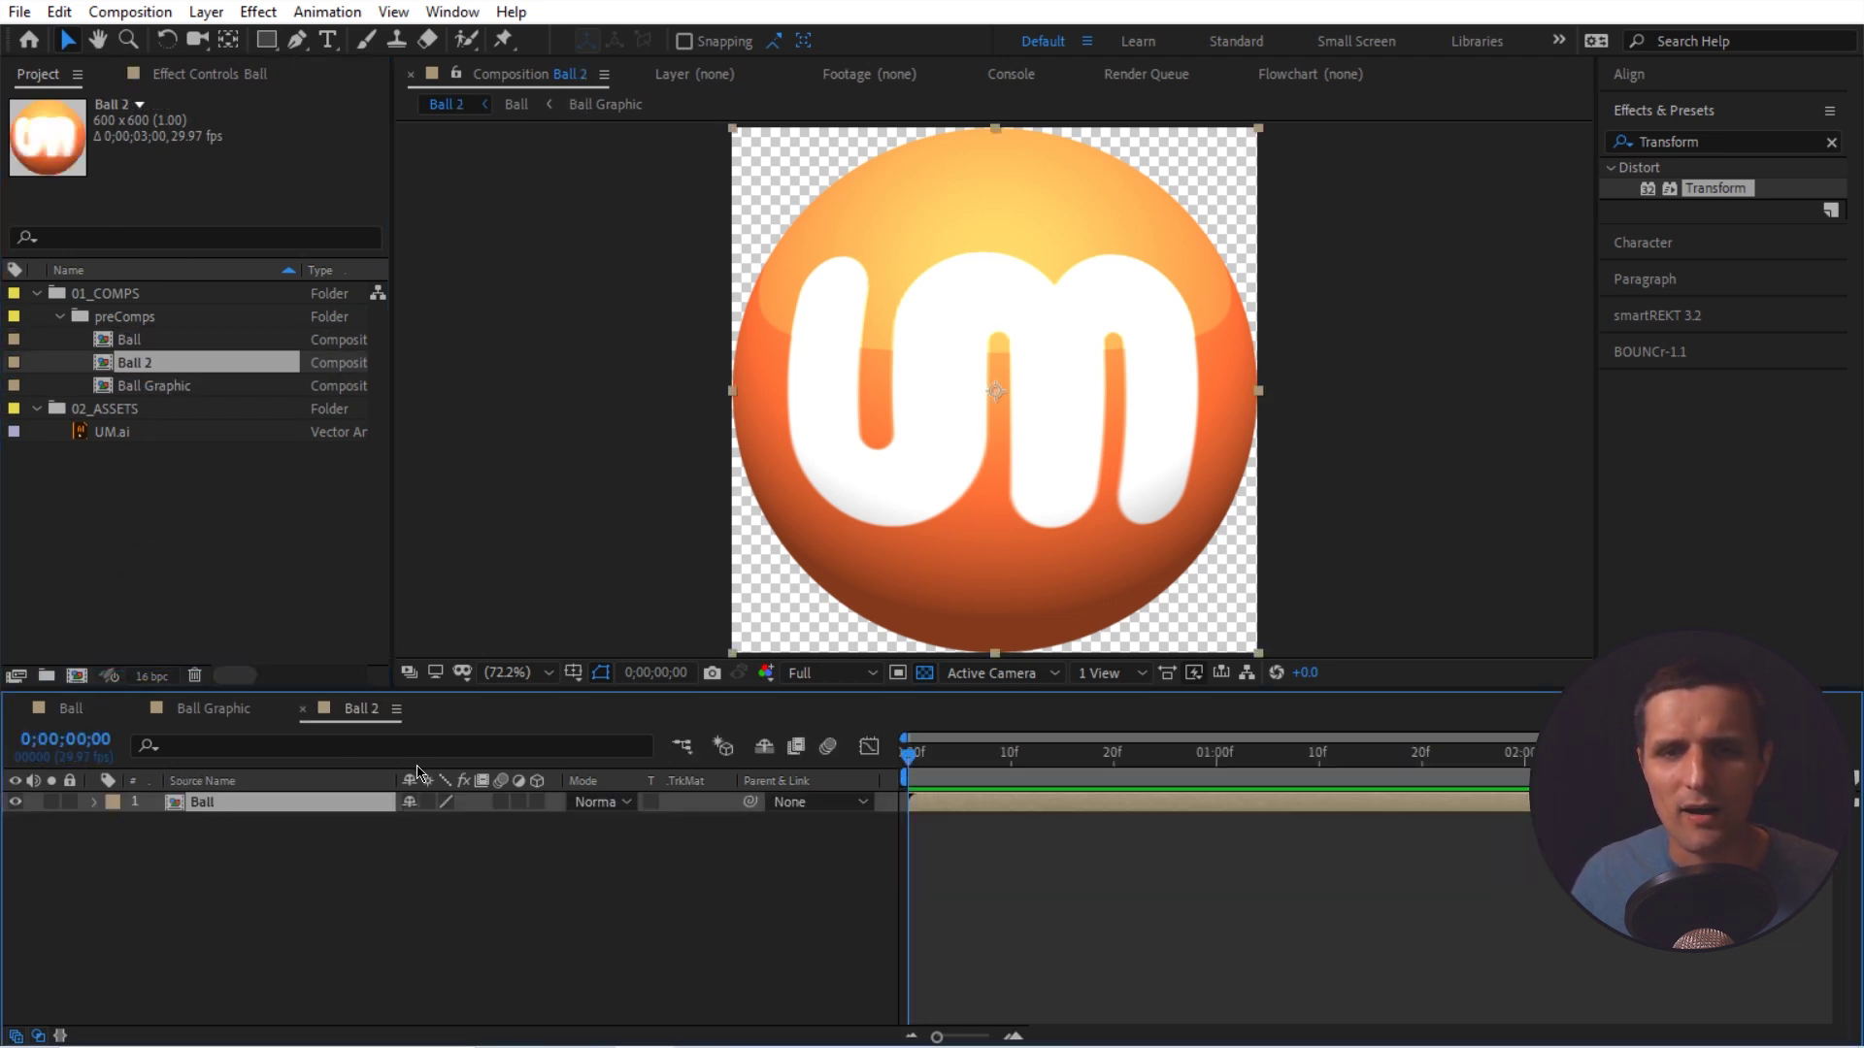
left_click(94, 801)
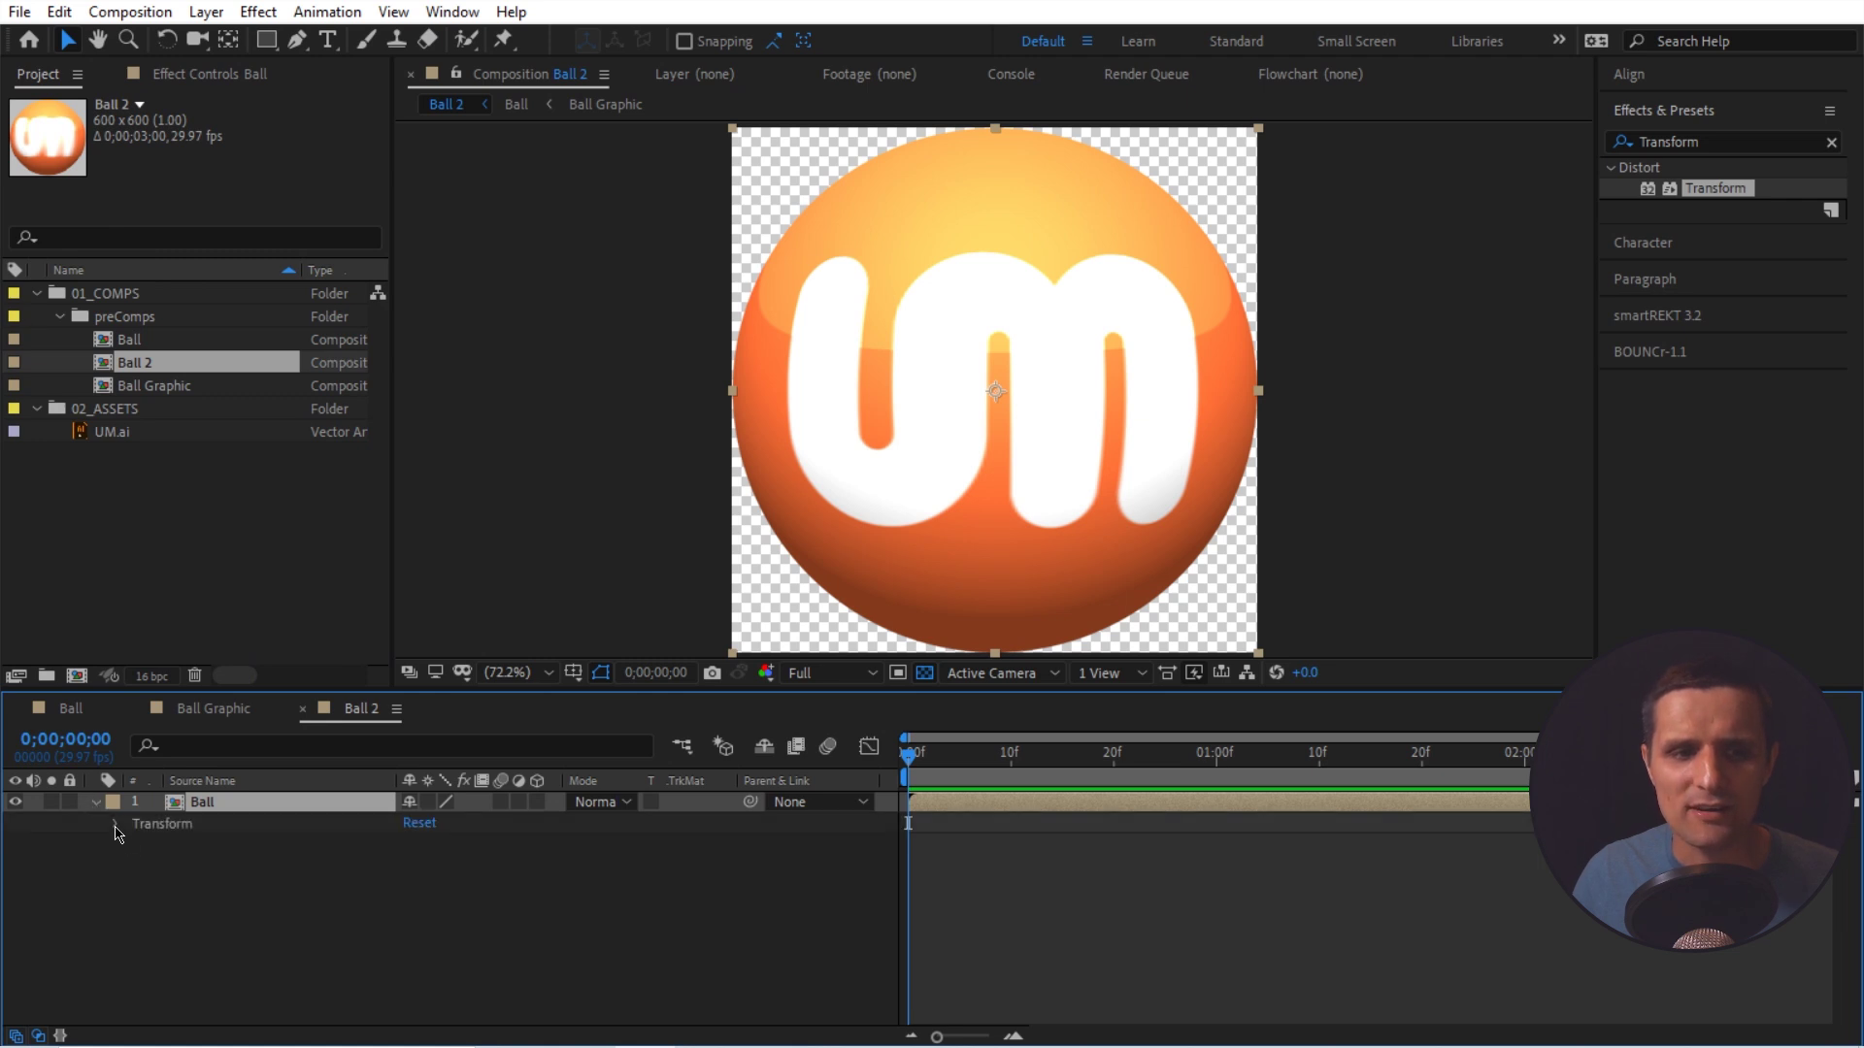
left_click(116, 824)
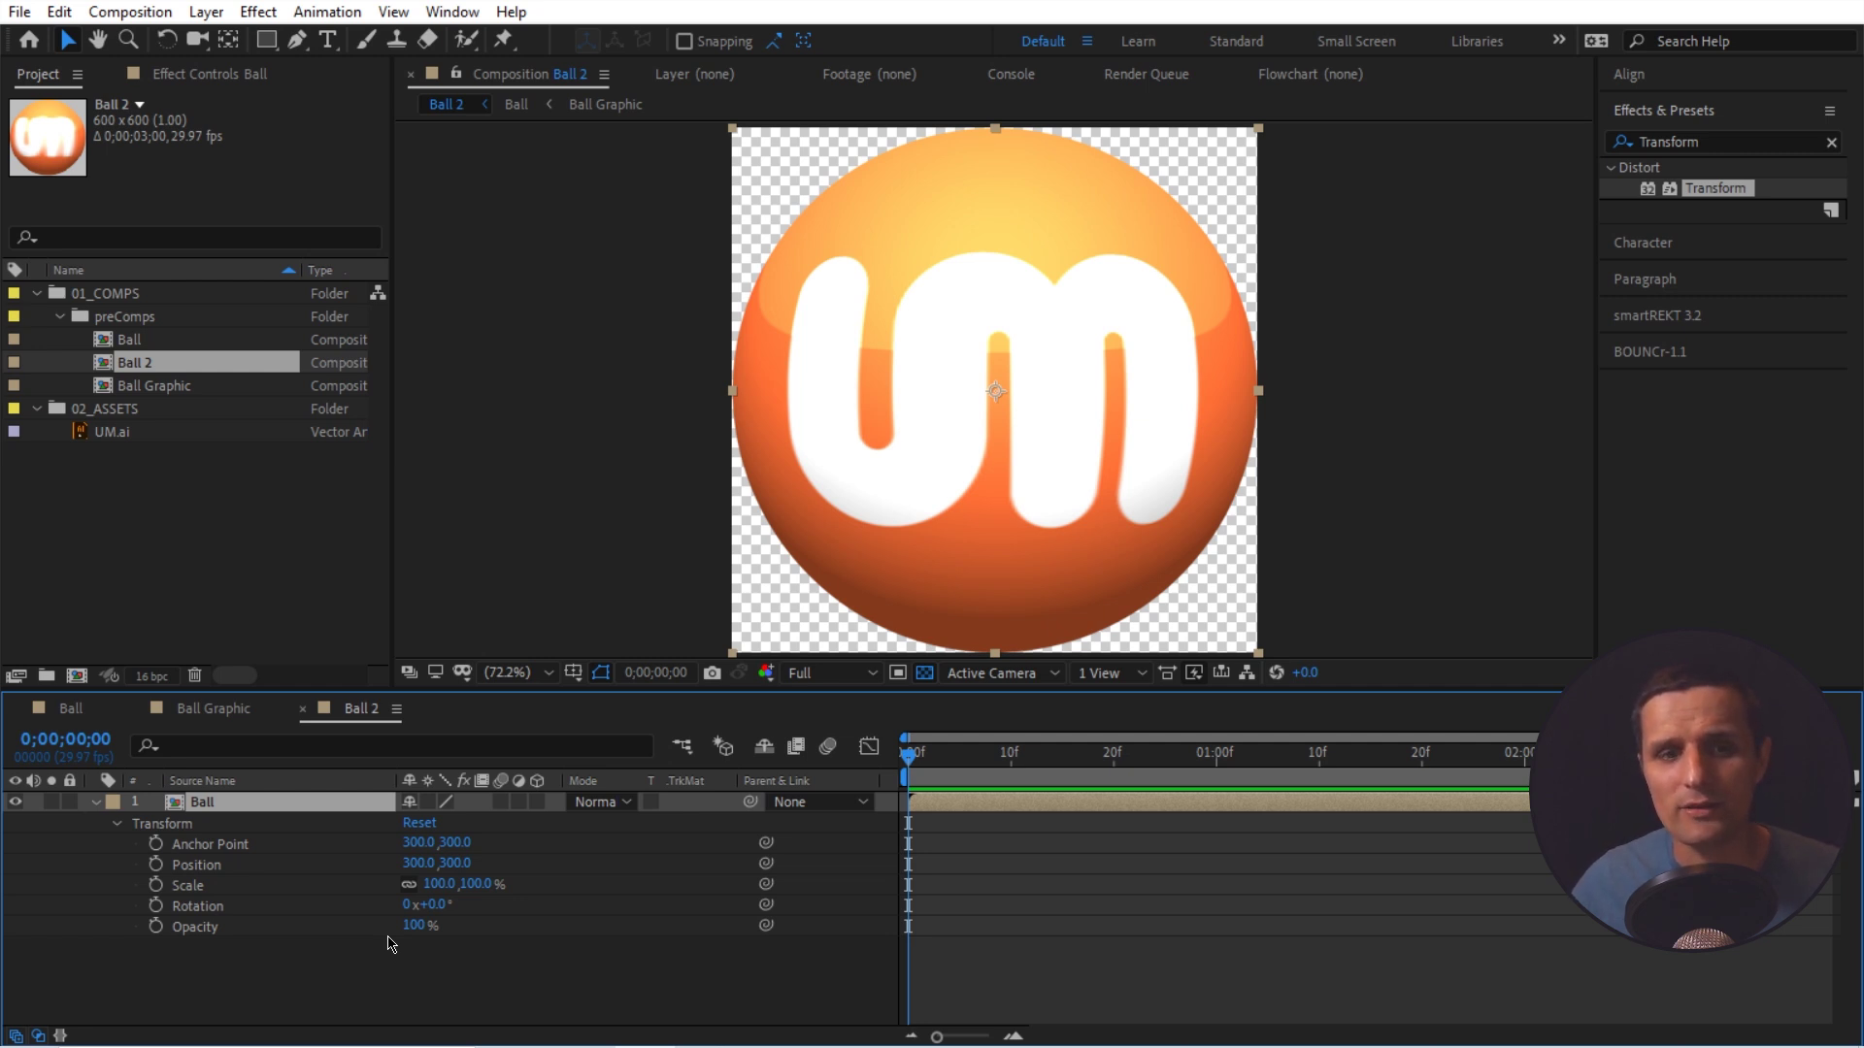
- Open the nested Ball composition and expand the rotation properties of the Sphere layer's CC Sphere effect in the timeline
double_click(281, 807)
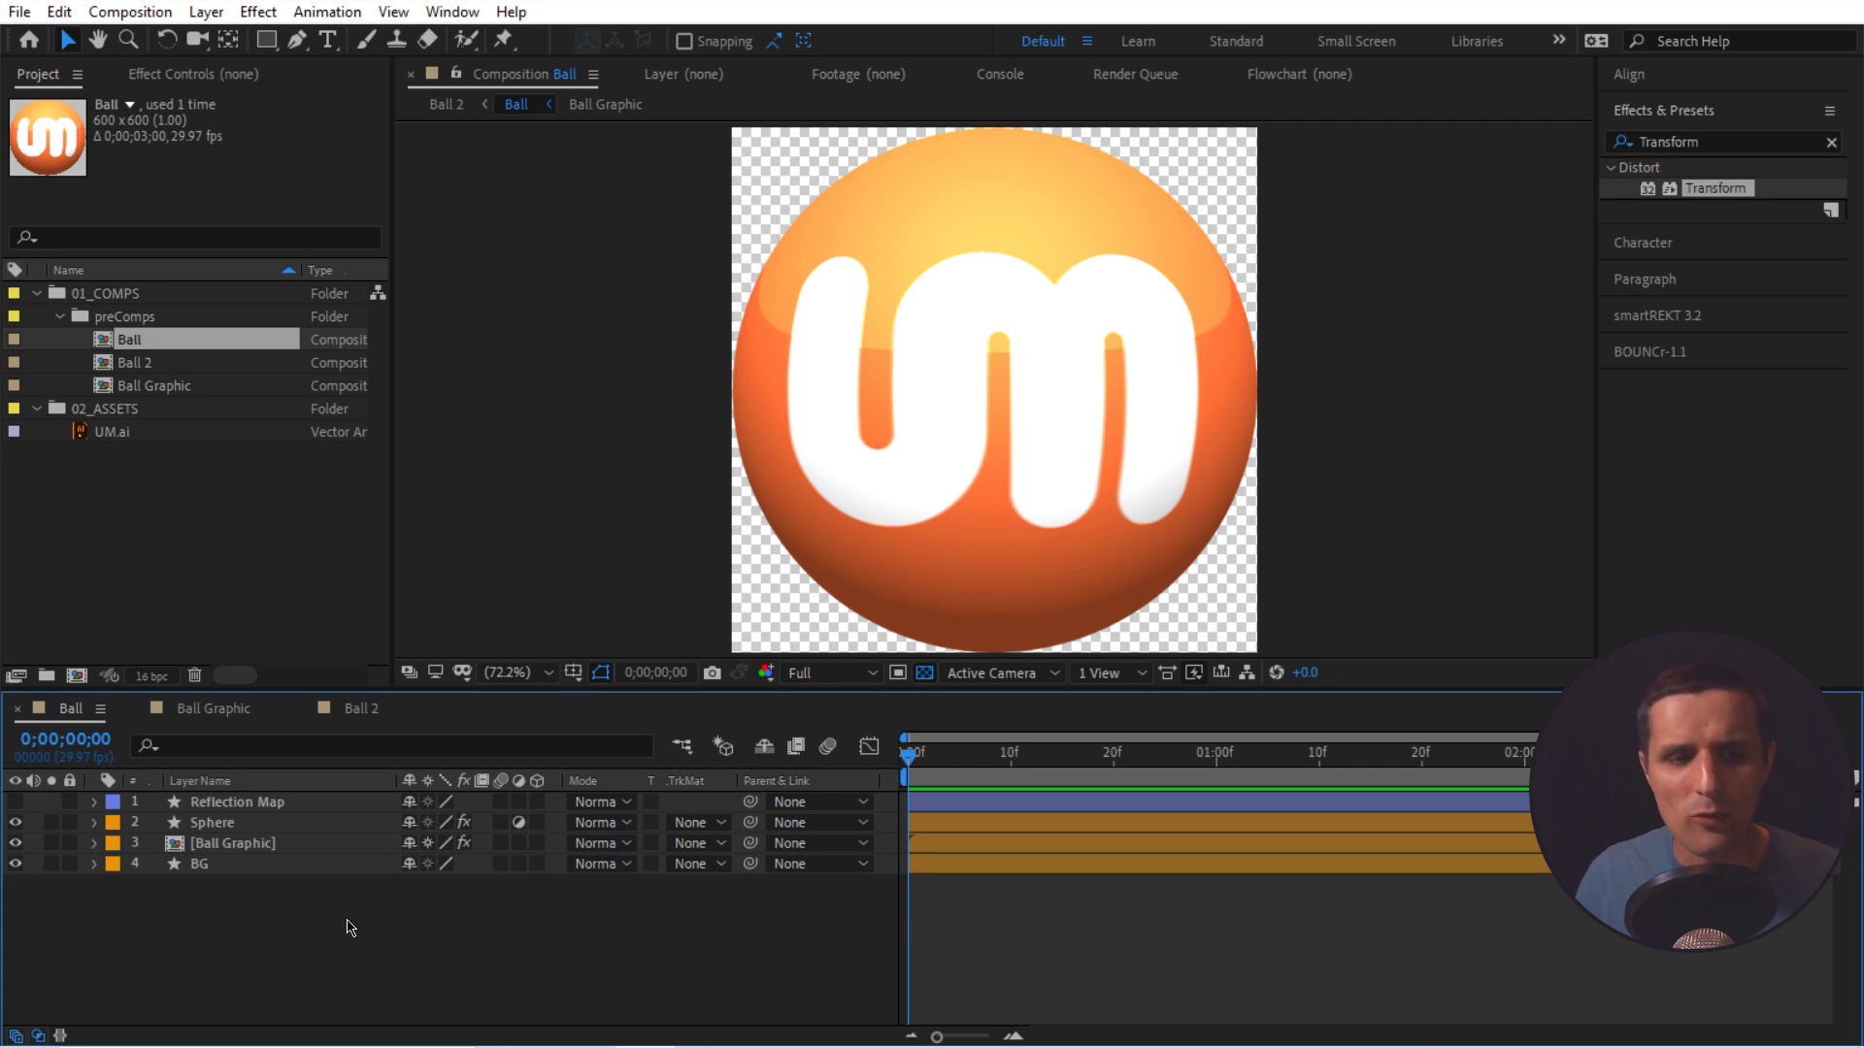
left_click(213, 822)
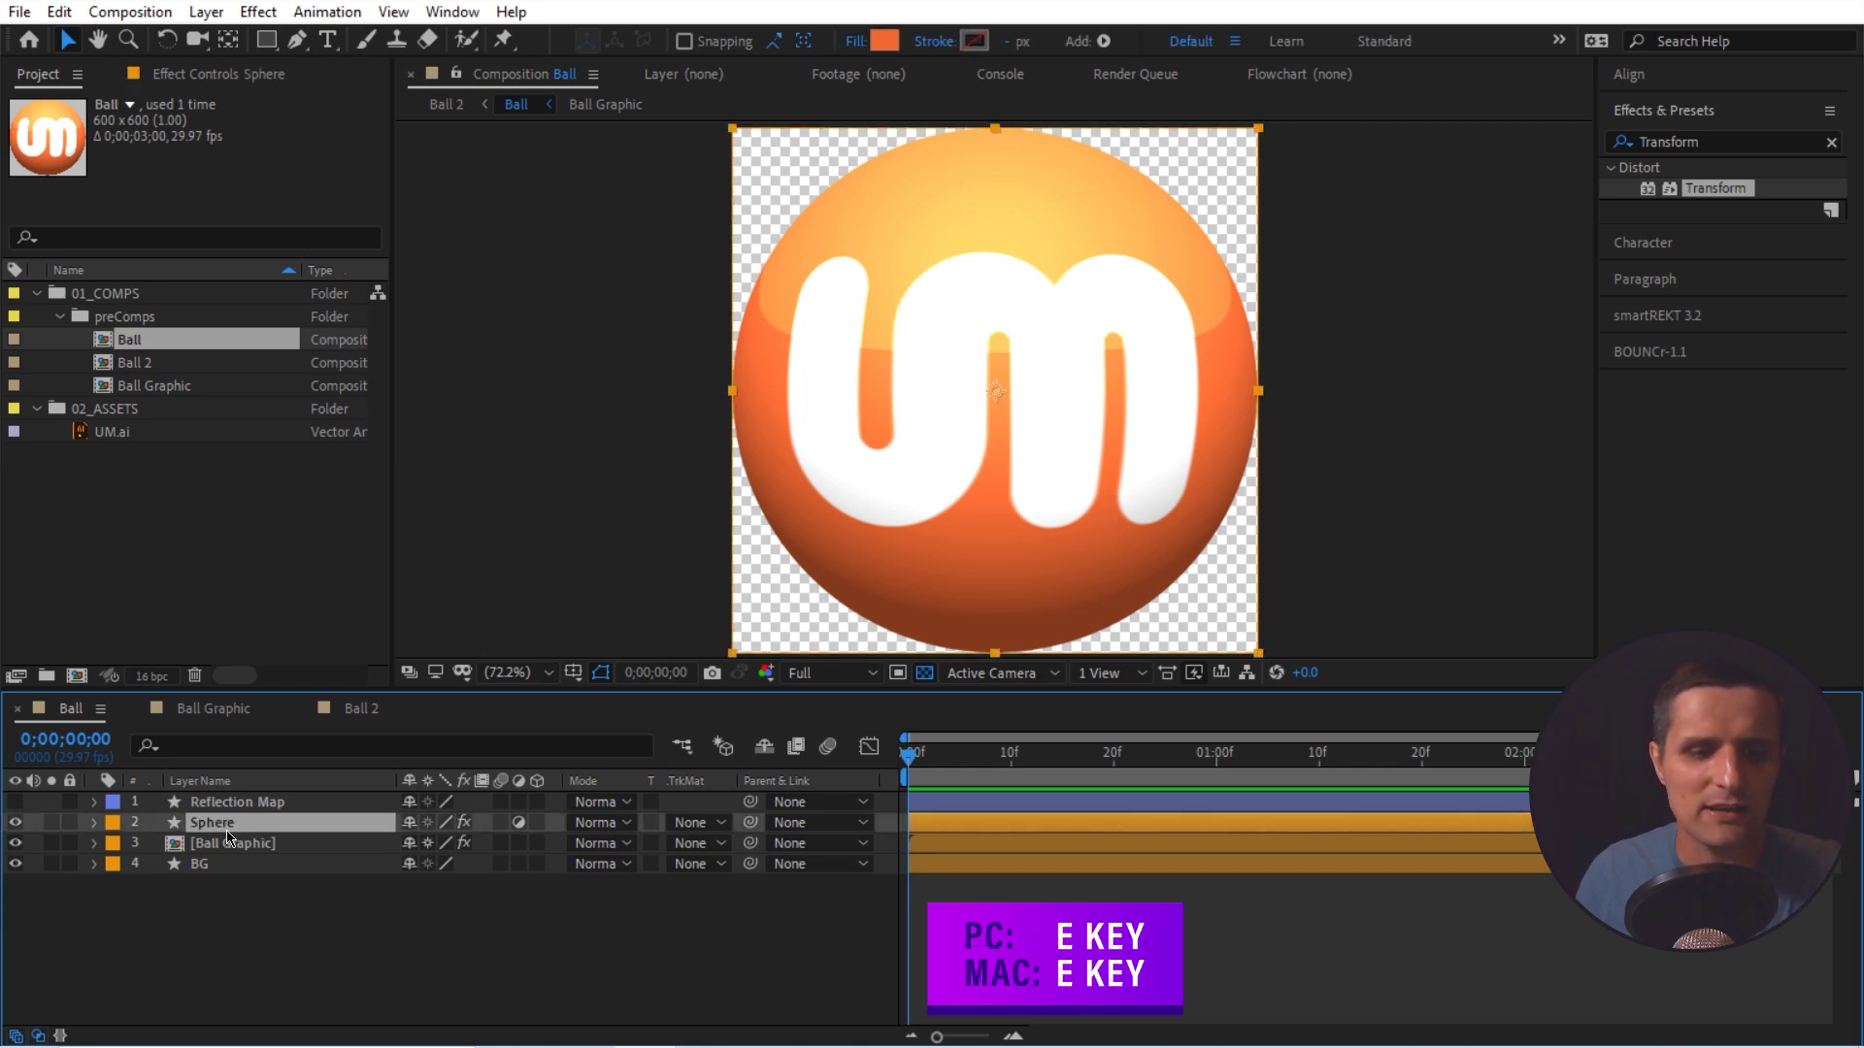
key("e")
left_click(135, 846)
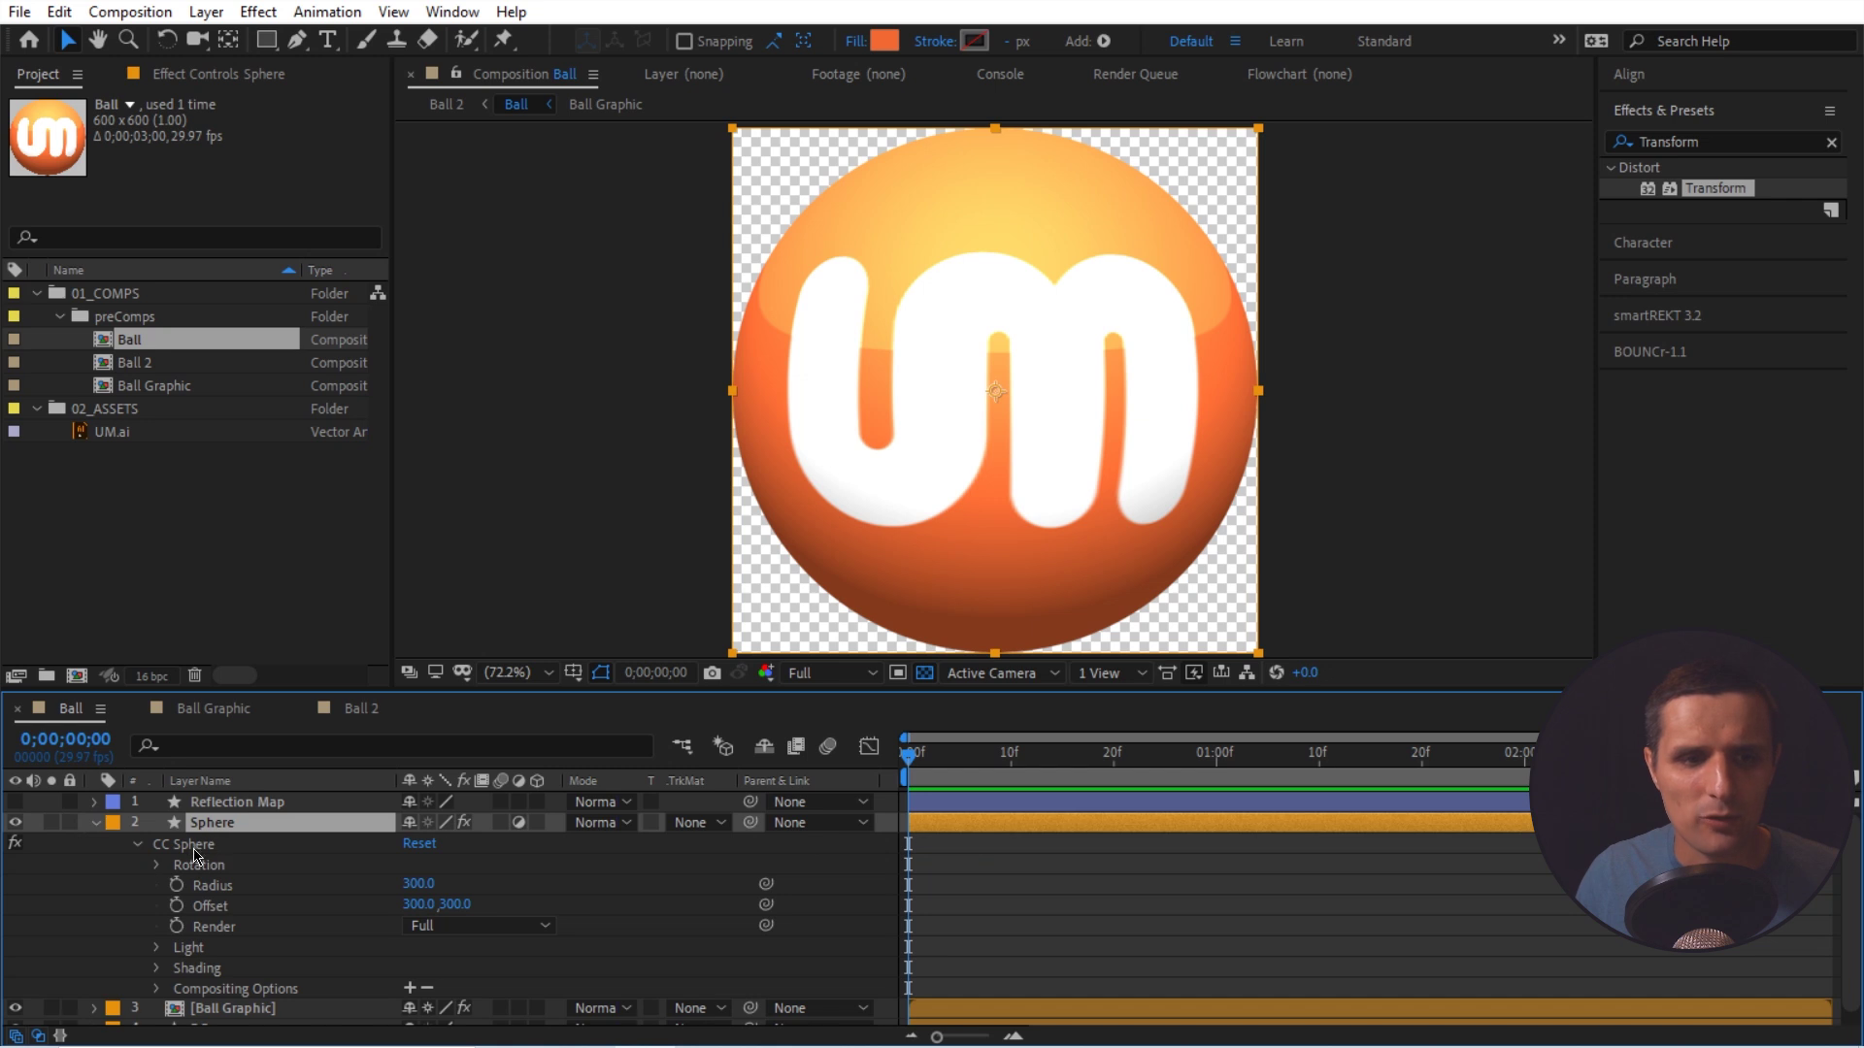
left_click(156, 865)
- Try rotating the CC Sphere around its X and Y axes, and undo the rotation changes
left_click_drag(242, 885, 242, 926)
left_click_drag(434, 883, 553, 903)
key("ctrl+z")
key("ctrl+z")
key("ctrl+z")
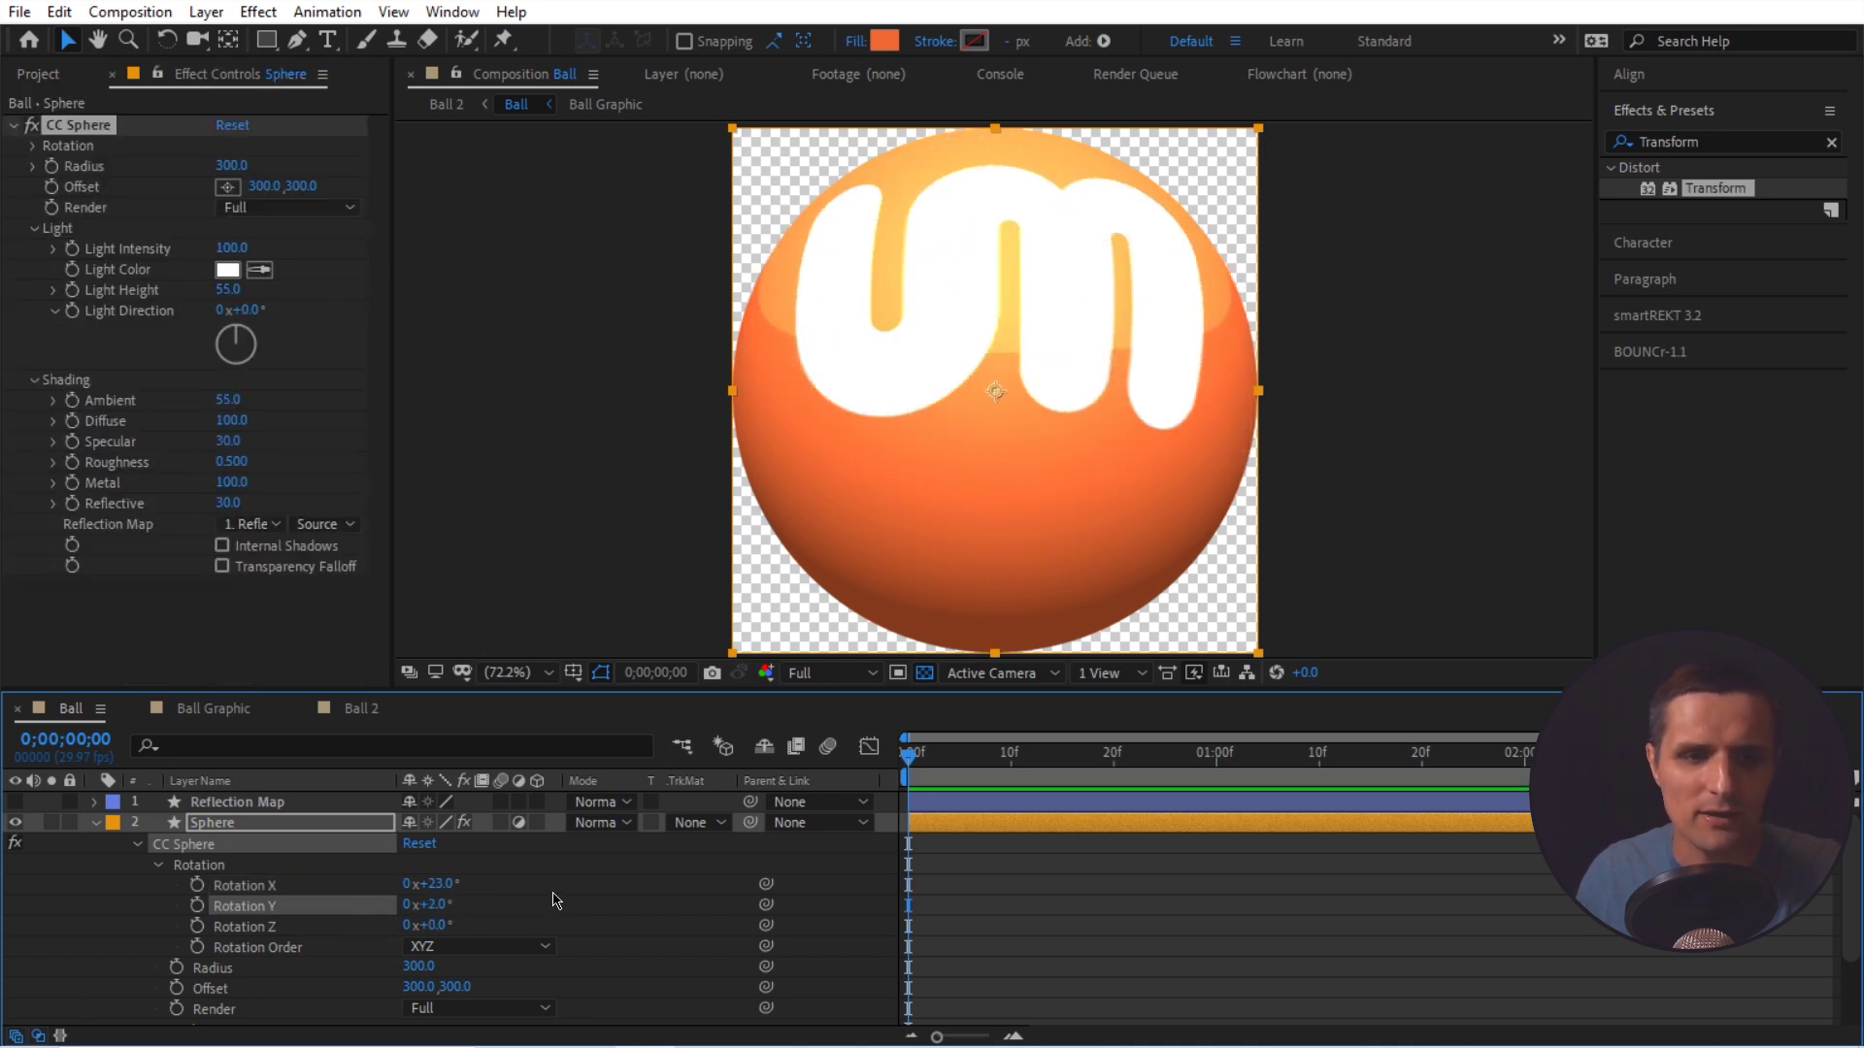
- Expand the CC Sphere's light properties in the timeline, try adjusting a light value, and undo it
scroll(566, 882, "down", 3)
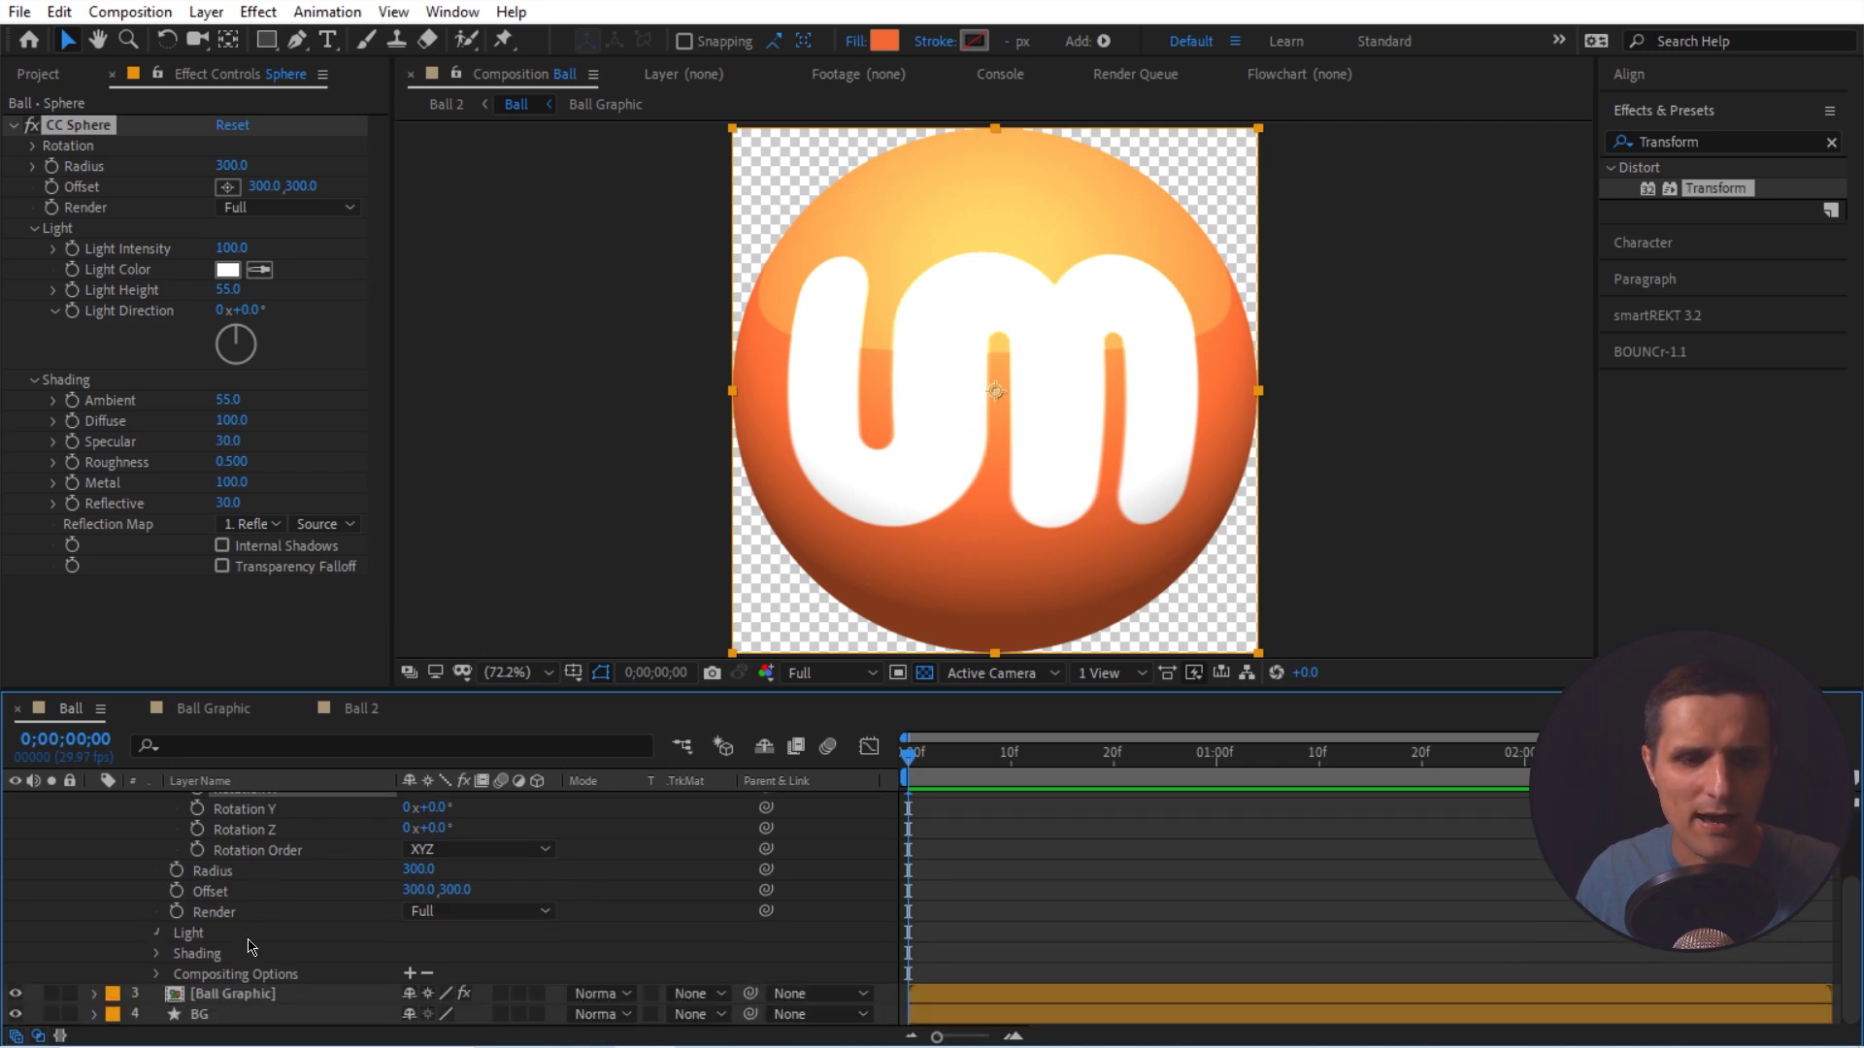
left_click(158, 933)
left_click_drag(427, 952, 469, 953)
key("ctrl+z")
- Isolate the Sphere layer's CC Sphere Rotation X, Rotation Y, Rotation Z and Light Direction properties in the timeline
scroll(582, 933, "up", 3)
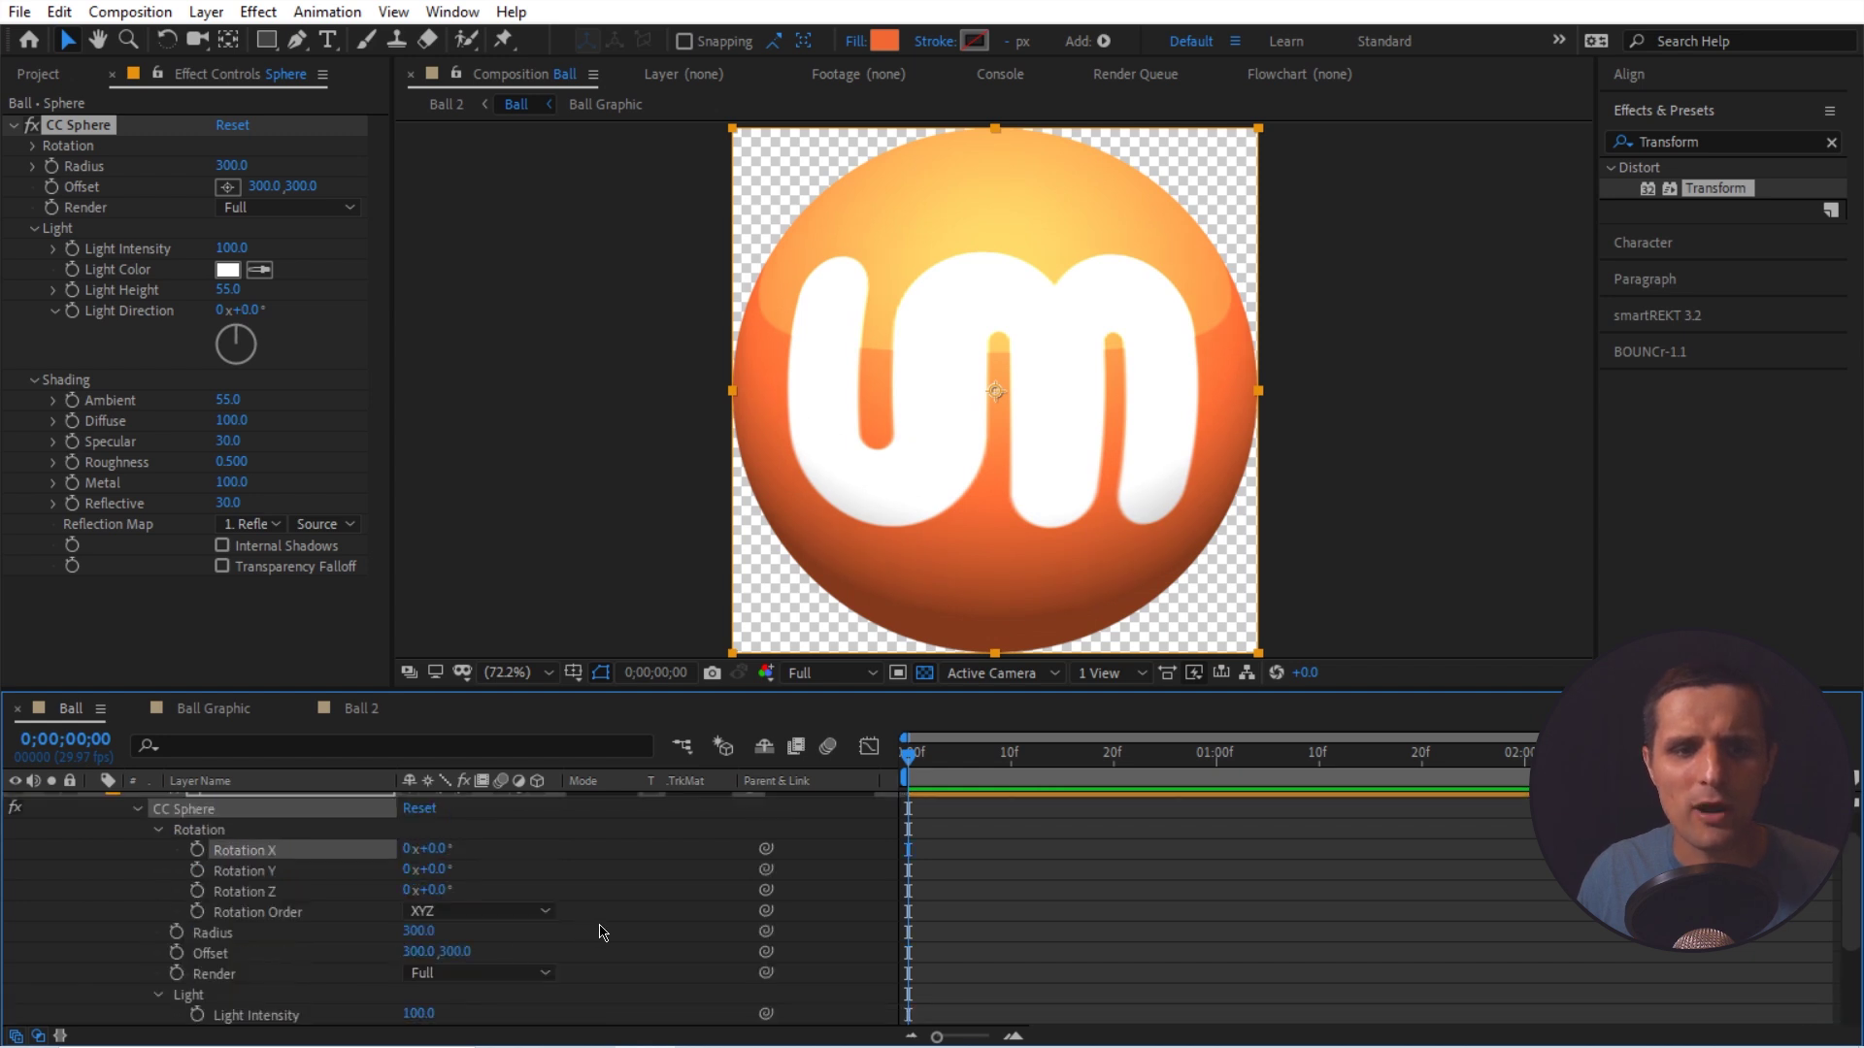
scroll(600, 933, "up", 1)
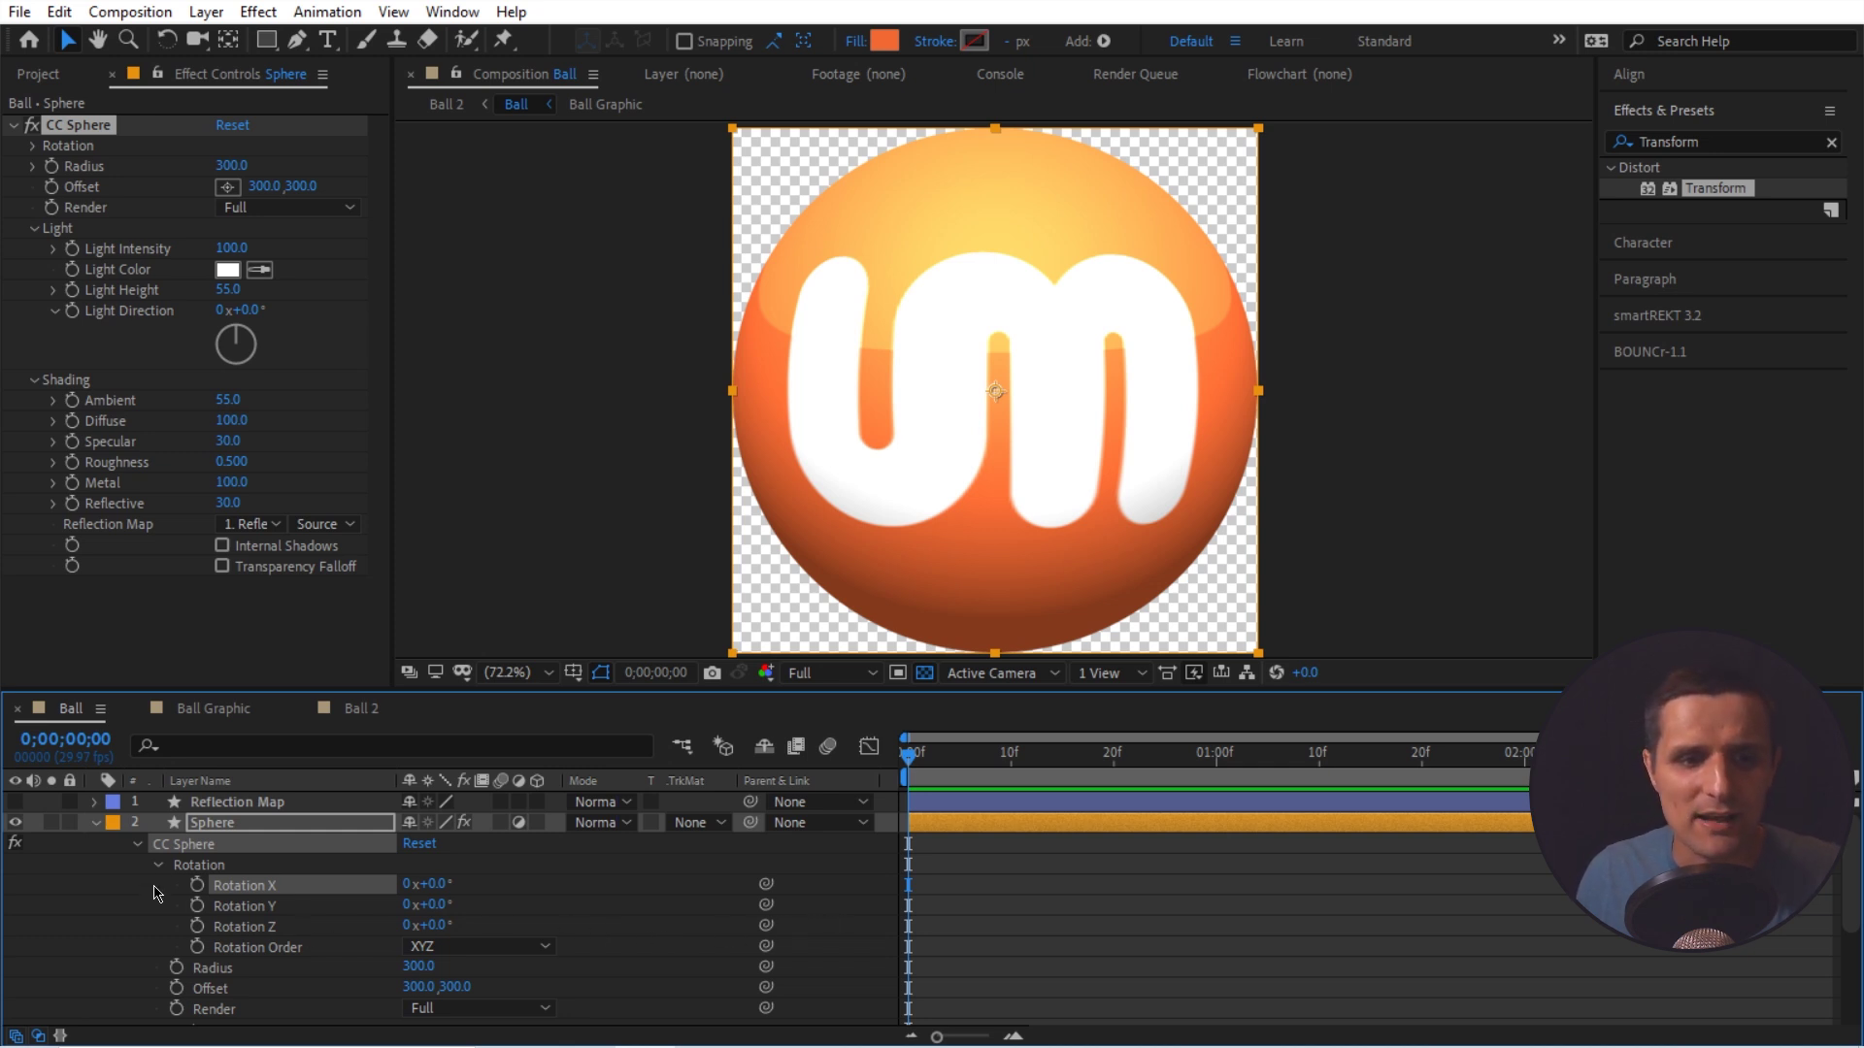
left_click(254, 905, "shift")
left_click(254, 926, "shift")
scroll(306, 942, "down", 2)
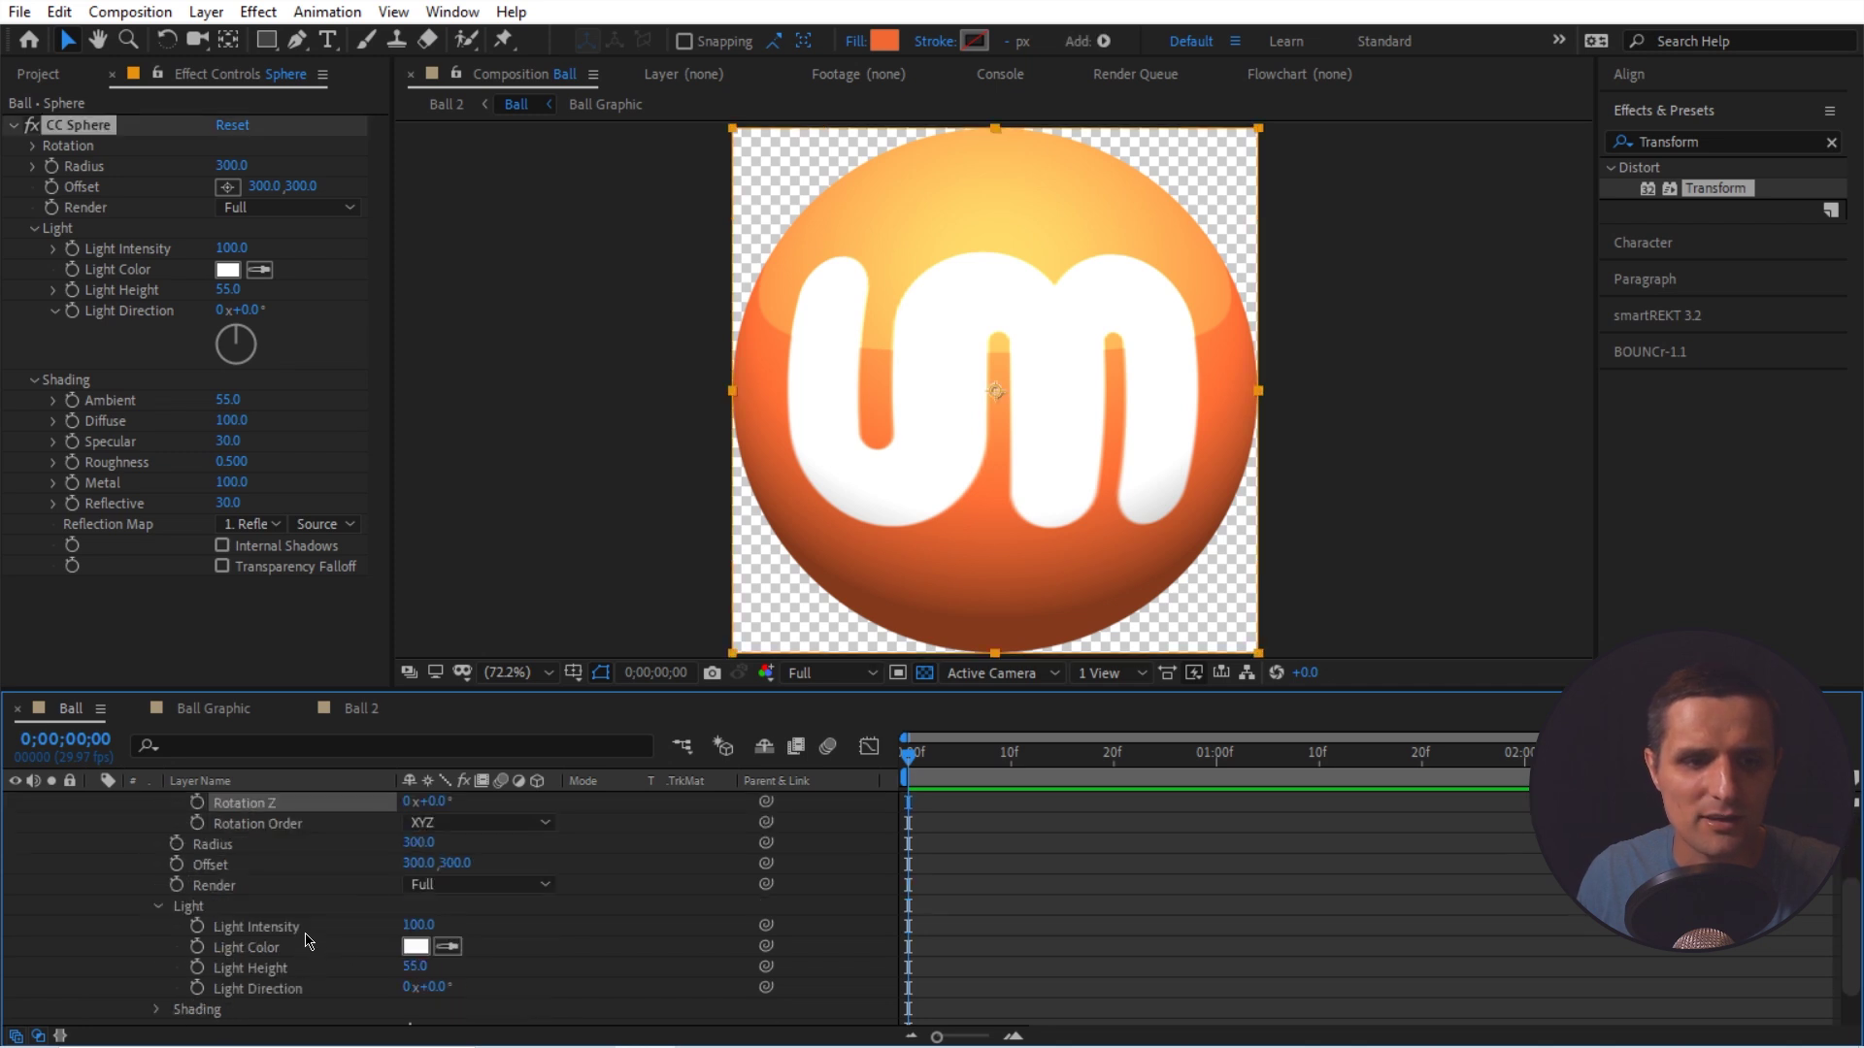
scroll(307, 942, "down", 2)
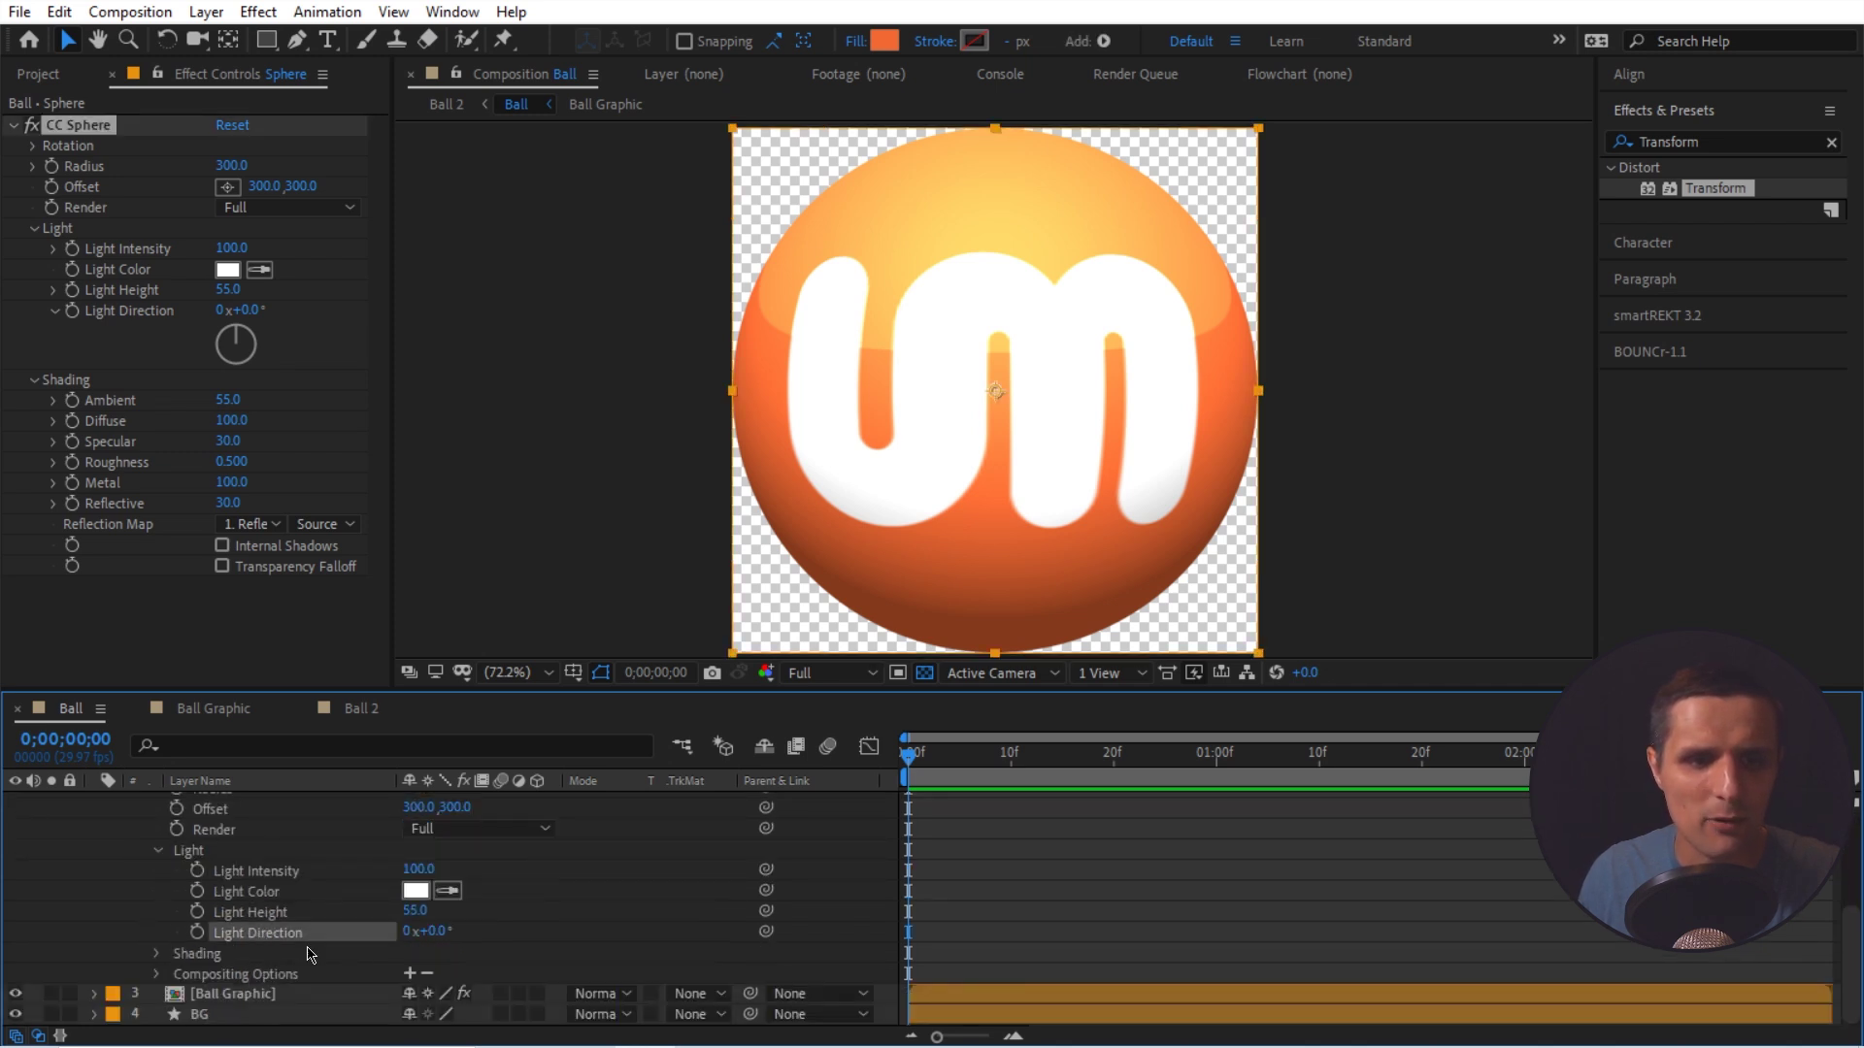
scroll(358, 926, "up", 5)
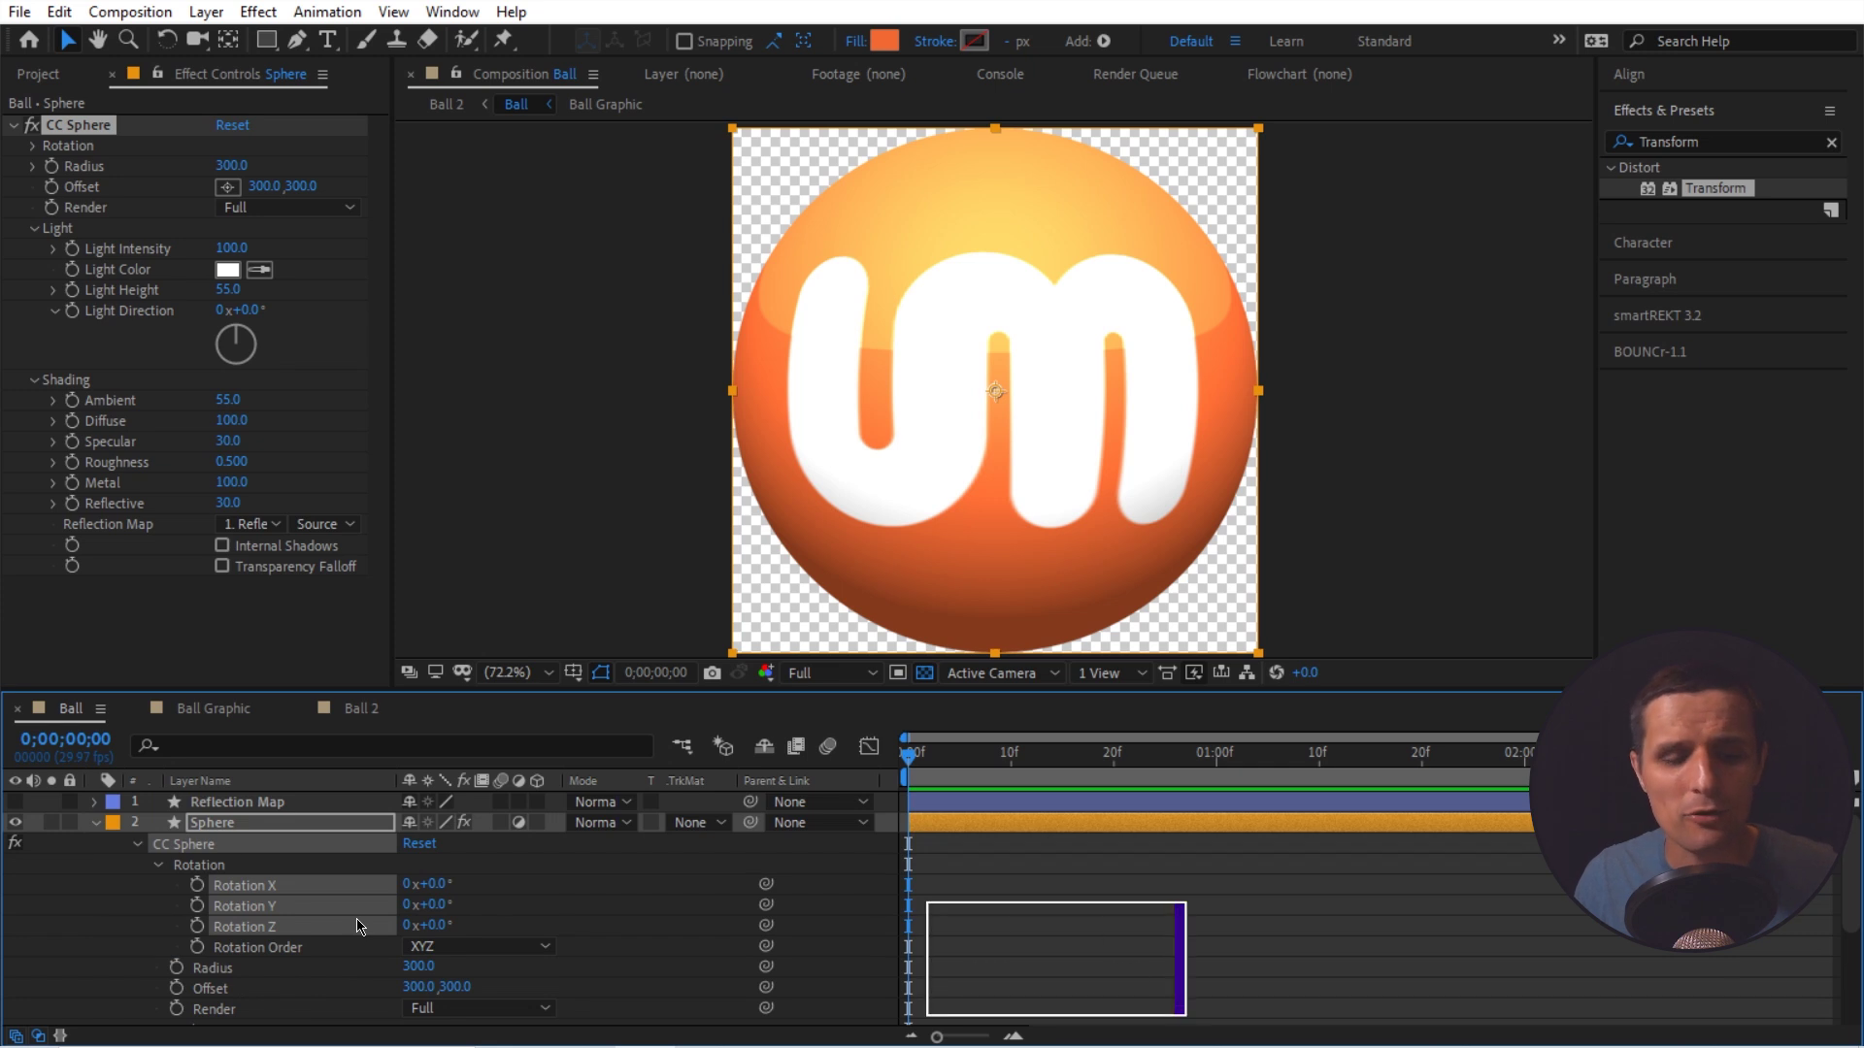
key("s")
key("s")
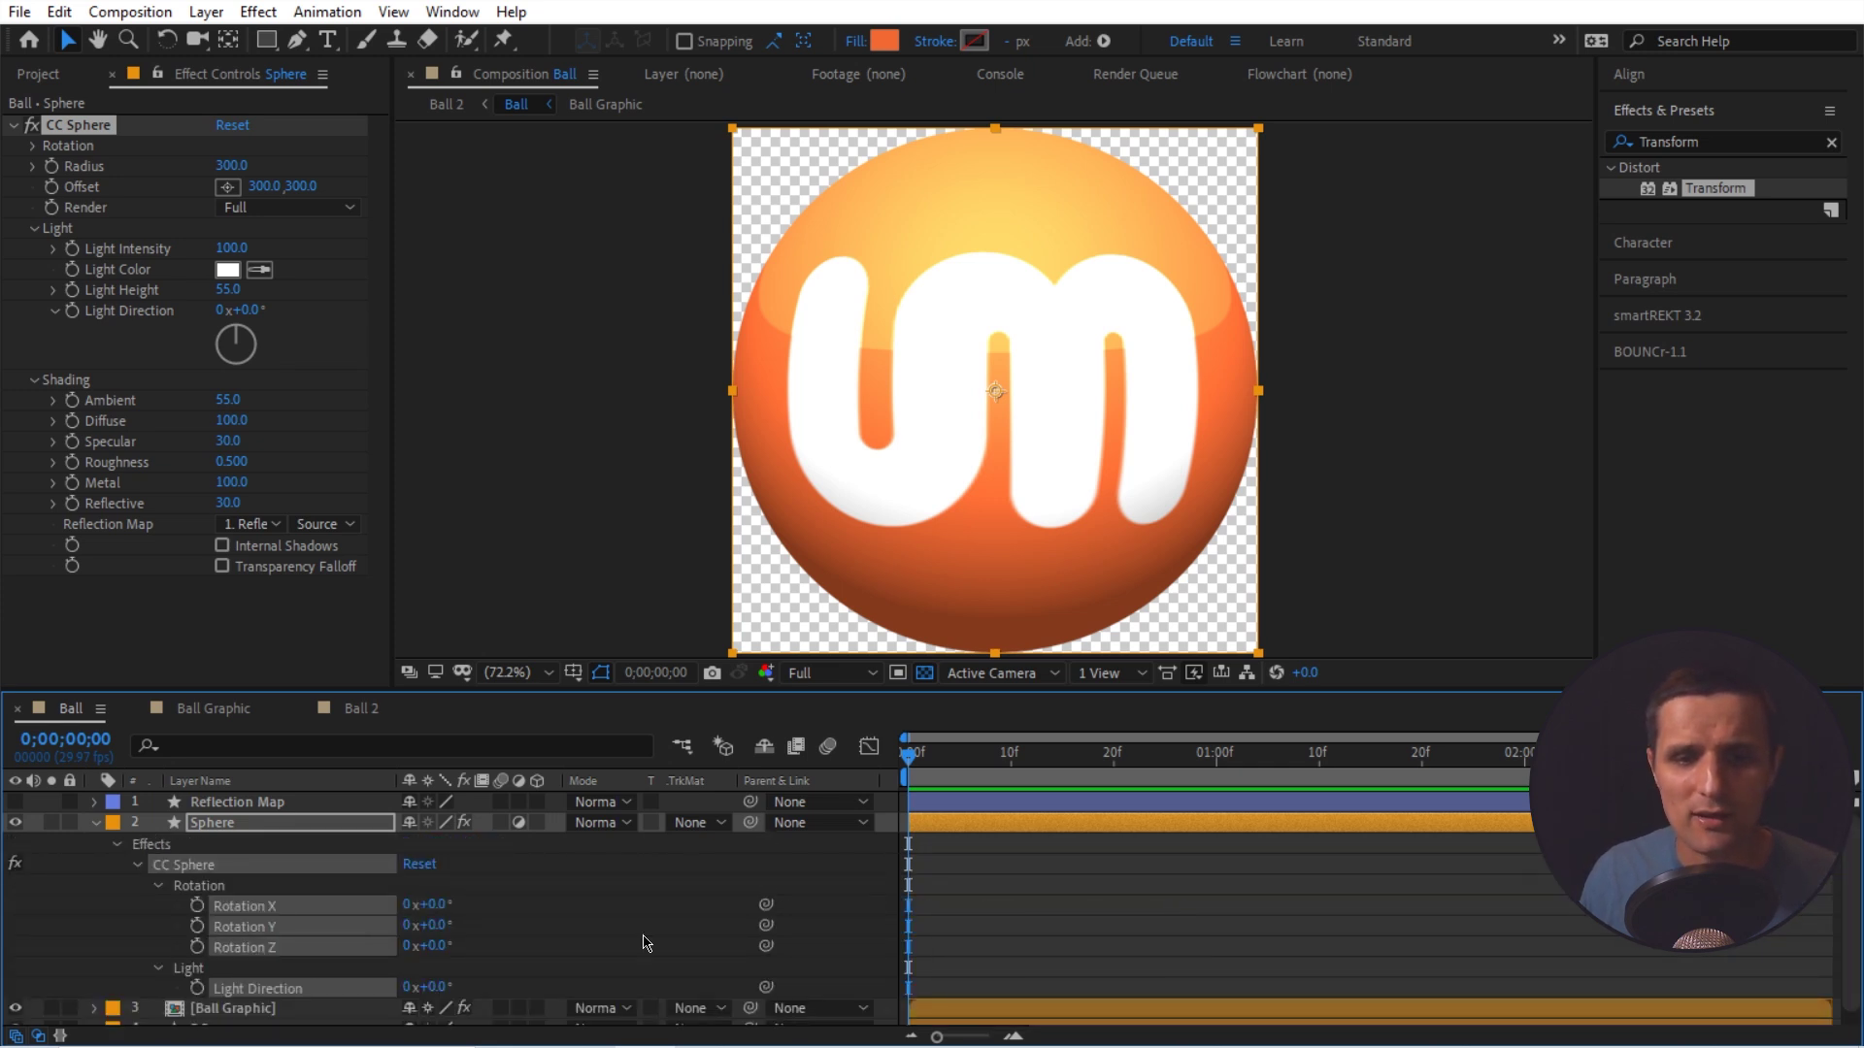
- Open the Ball composition in Essential Graphics and add Rotation X, Rotation Y, Rotation Z and Light Direction as its controls
right_click(832, 880)
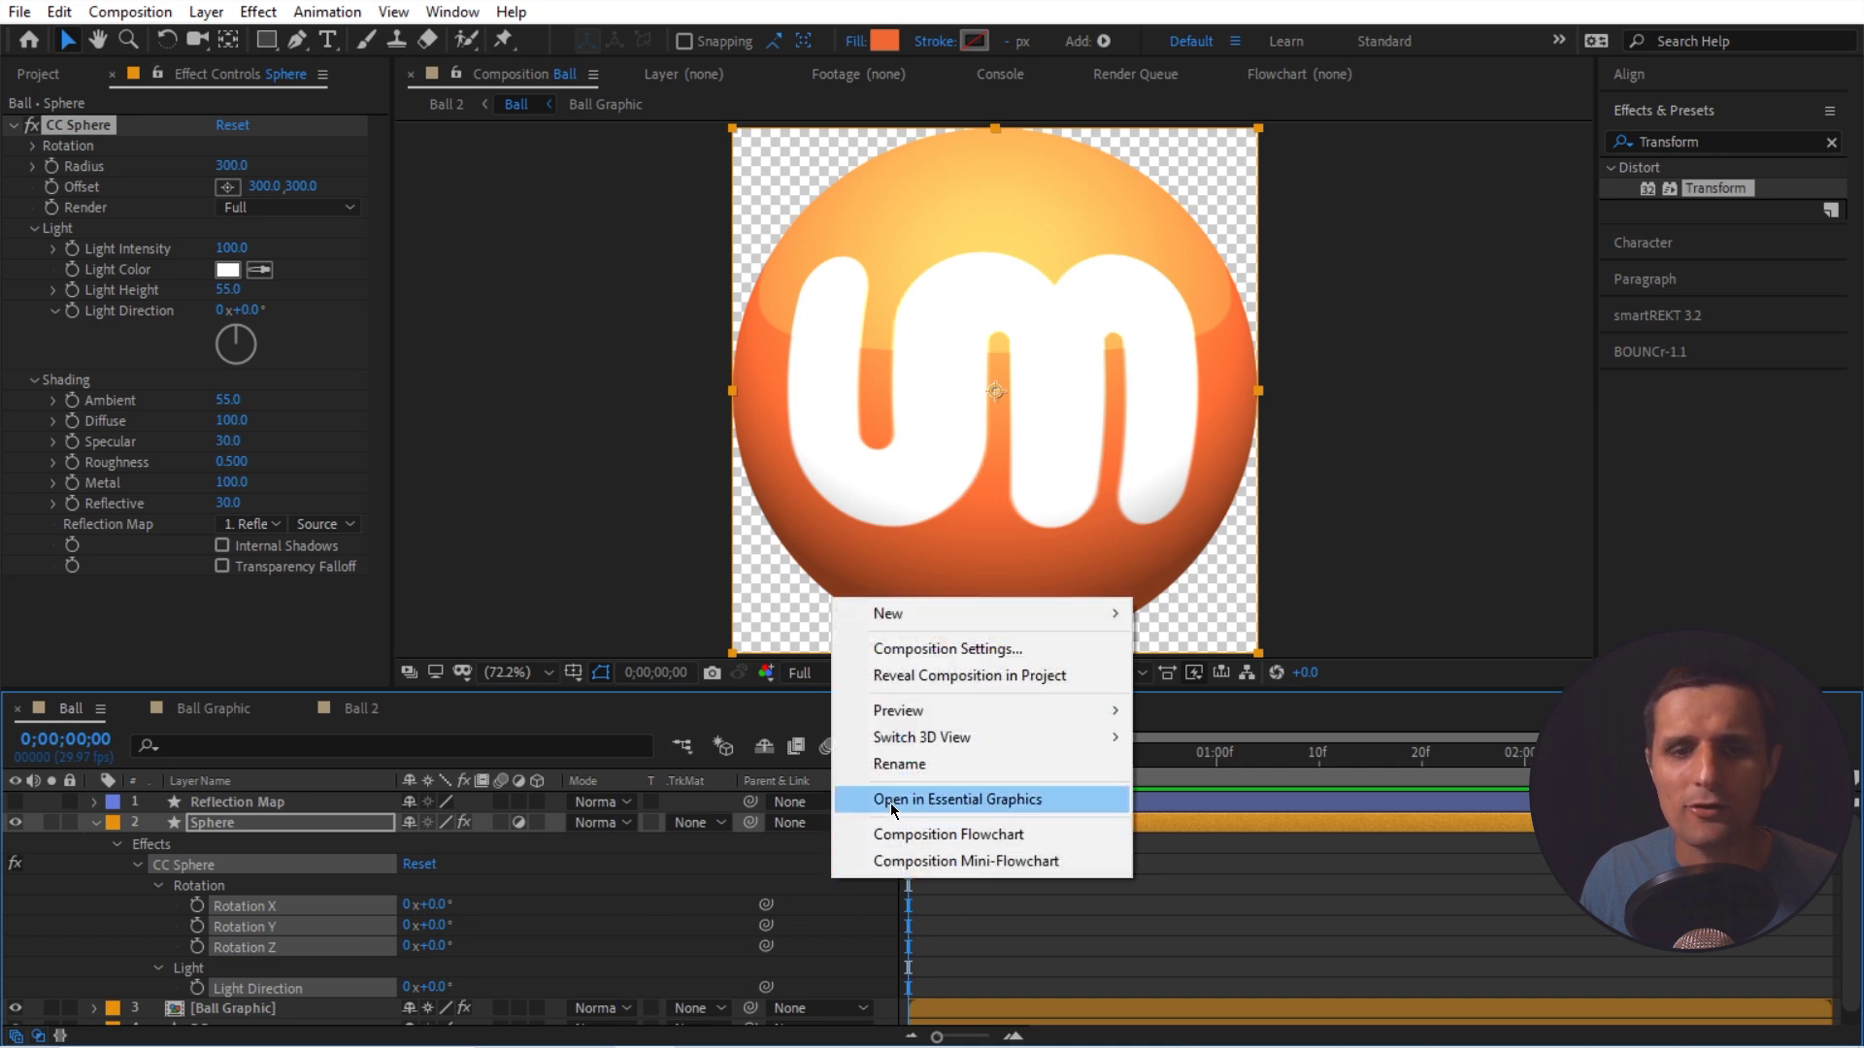
left_click(982, 800)
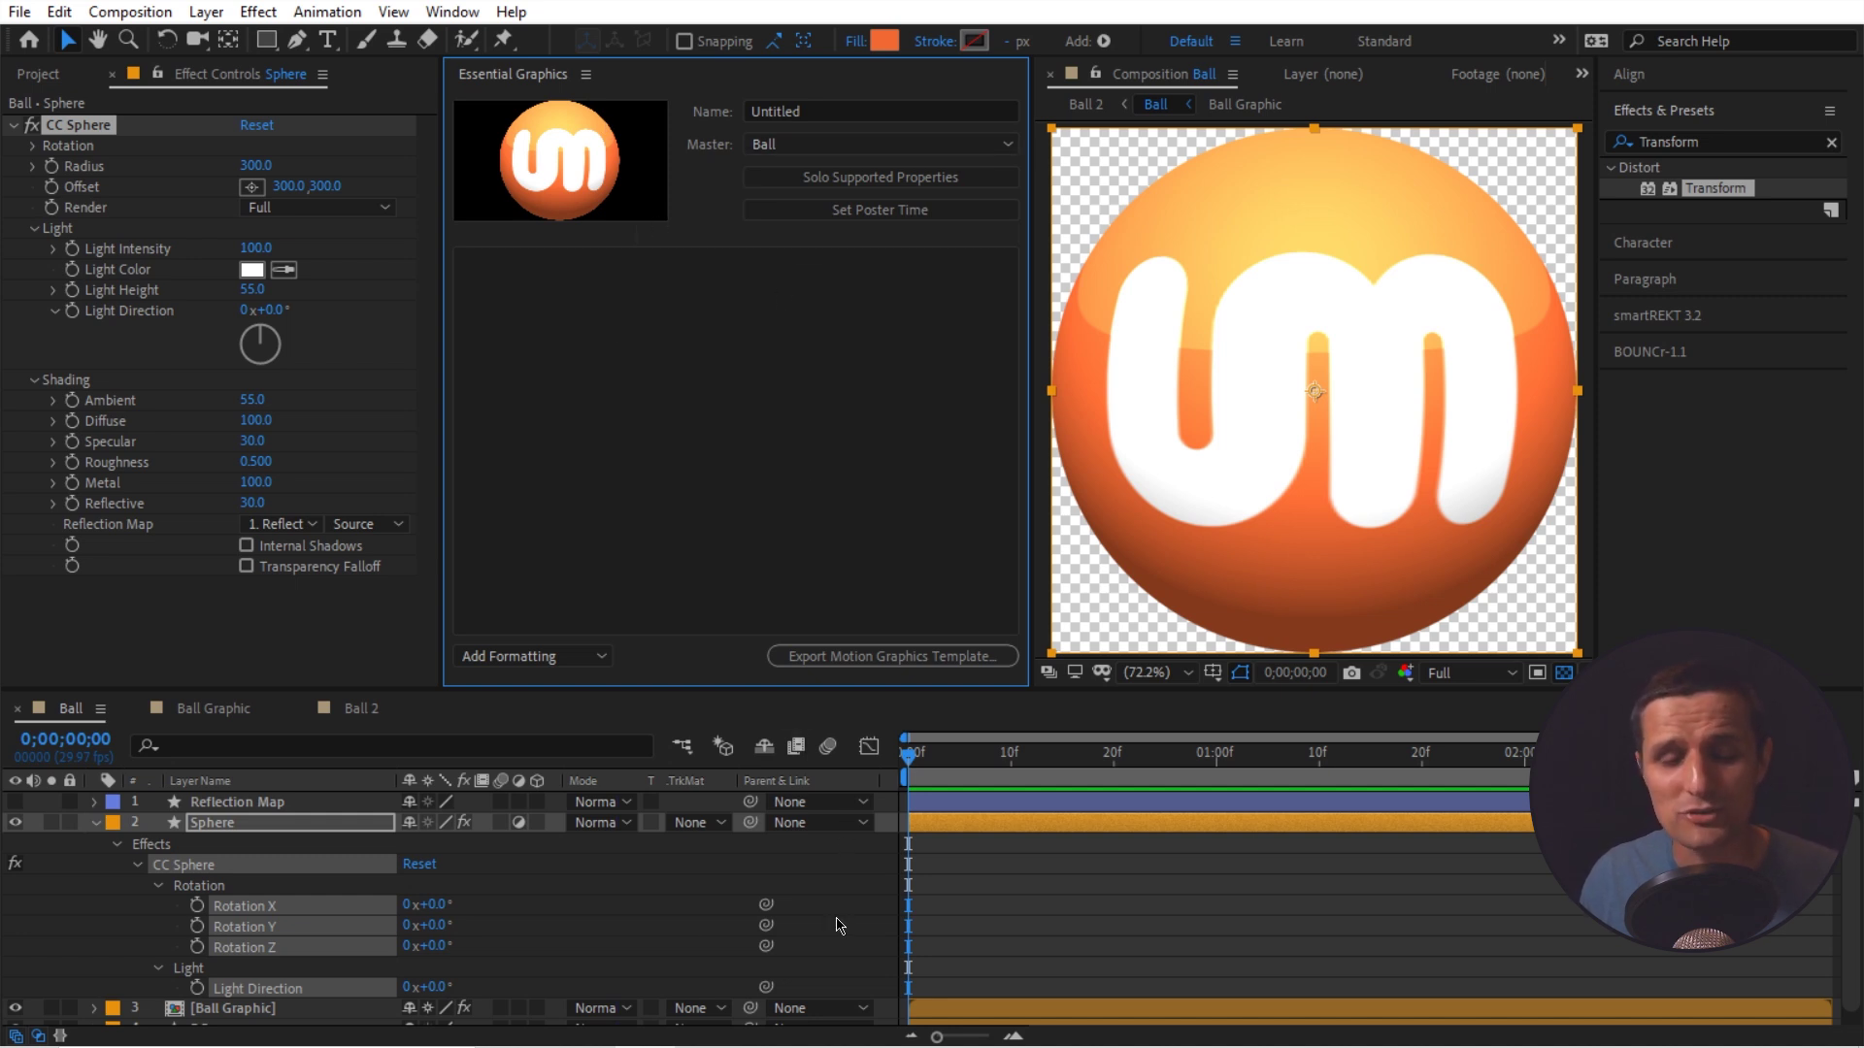
left_click_drag(281, 988, 613, 402)
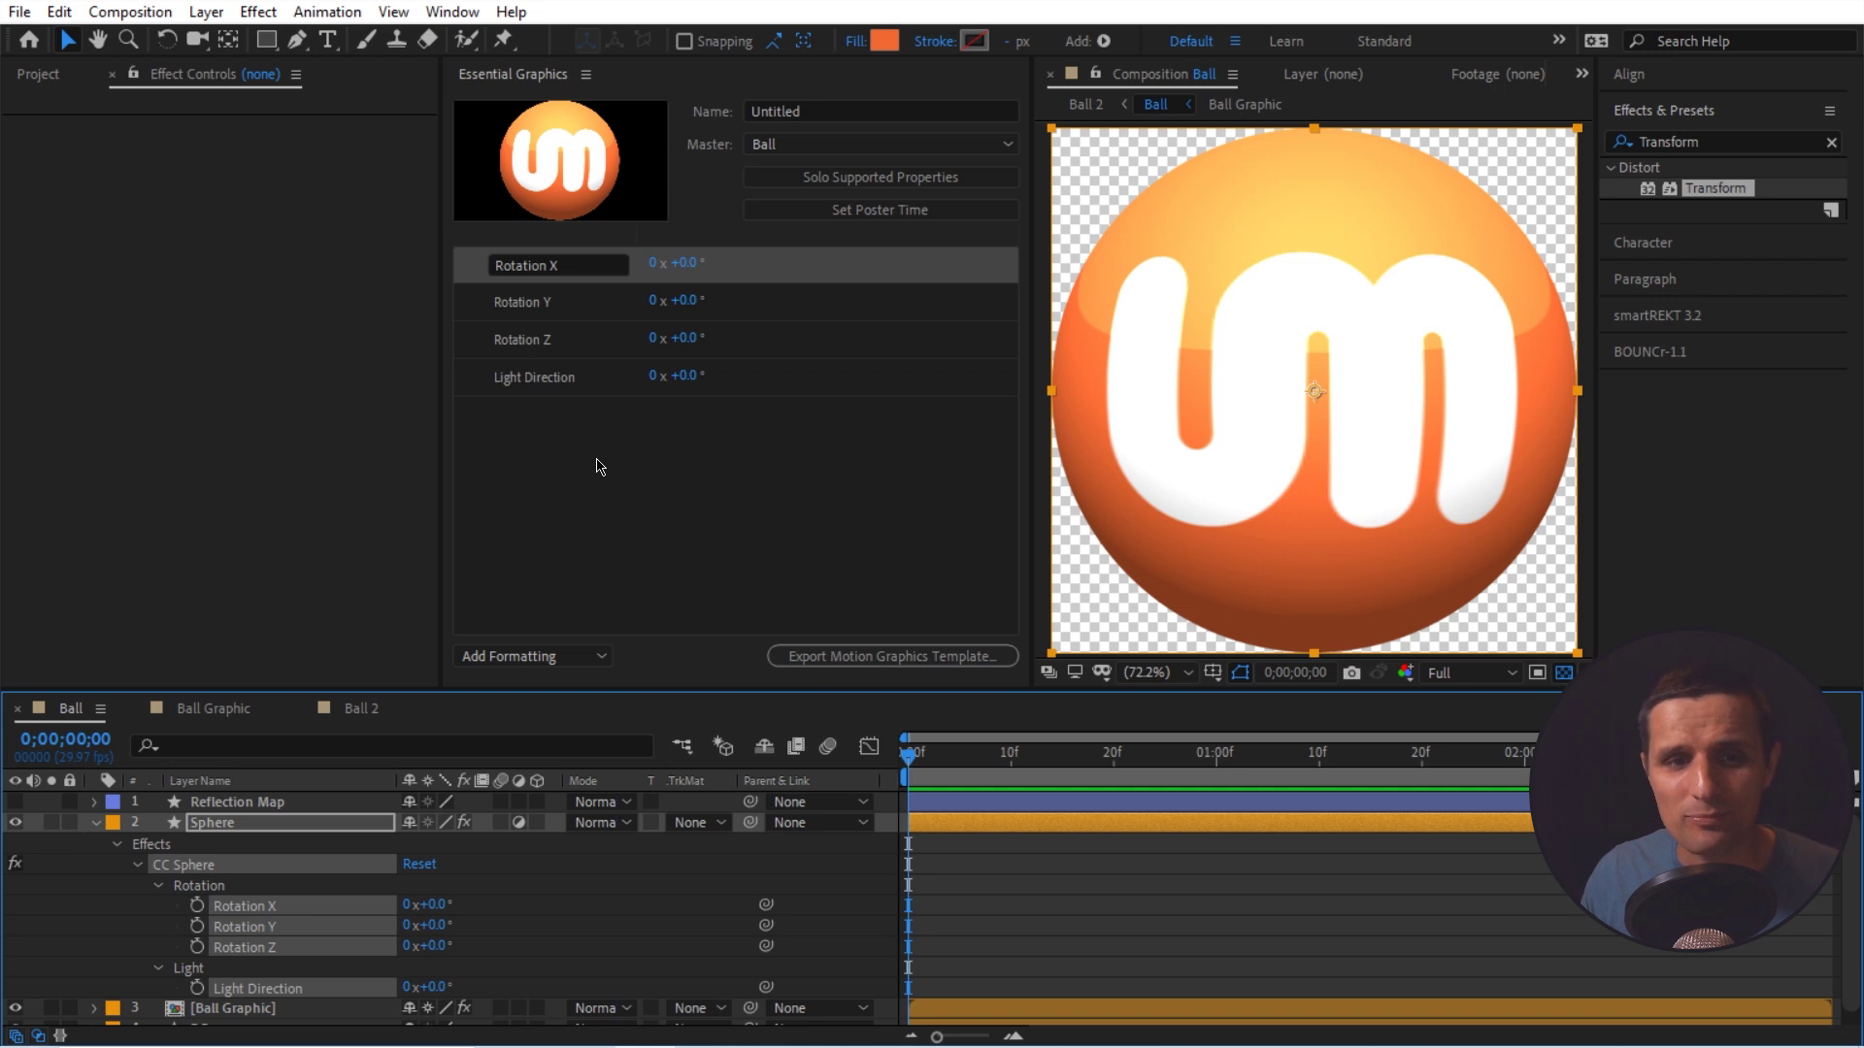
- Return to the Ball 2 composition and expand the nested Ball layer's Master Properties
key("Tab")
left_click(529, 902)
left_click(334, 977)
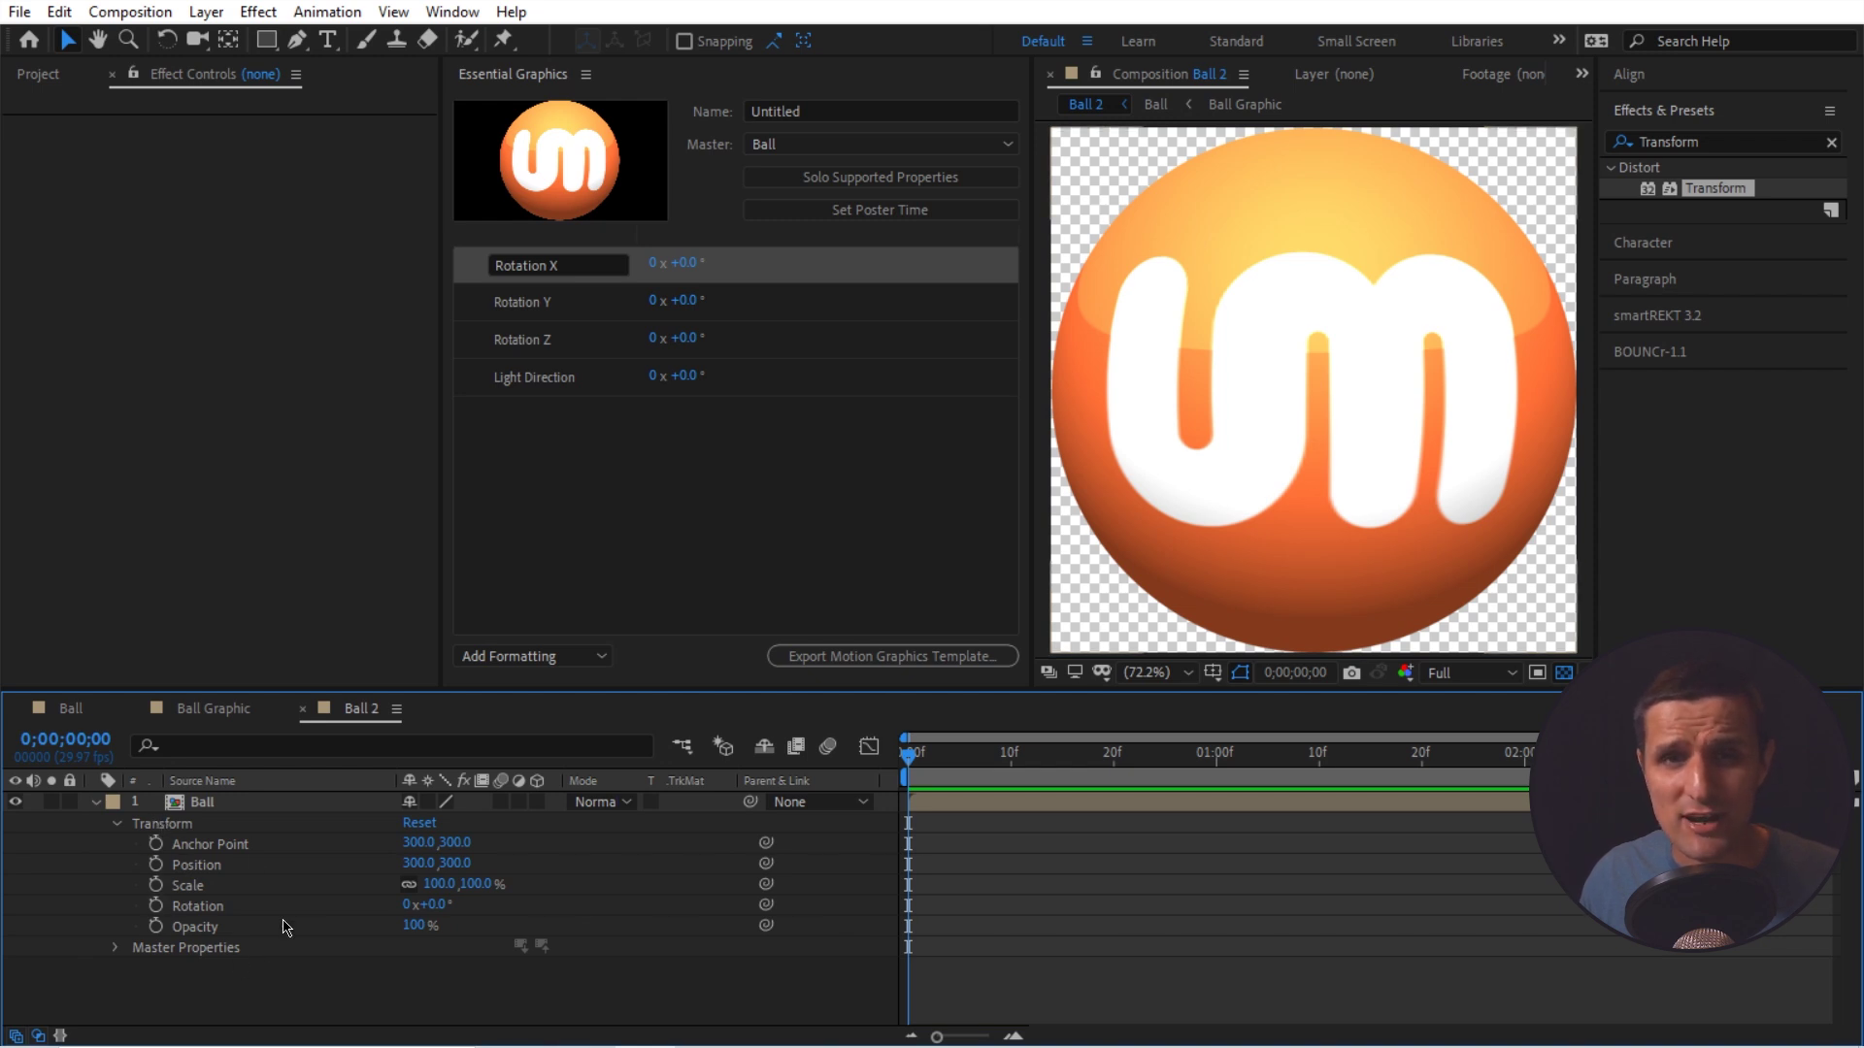
left_click(117, 948)
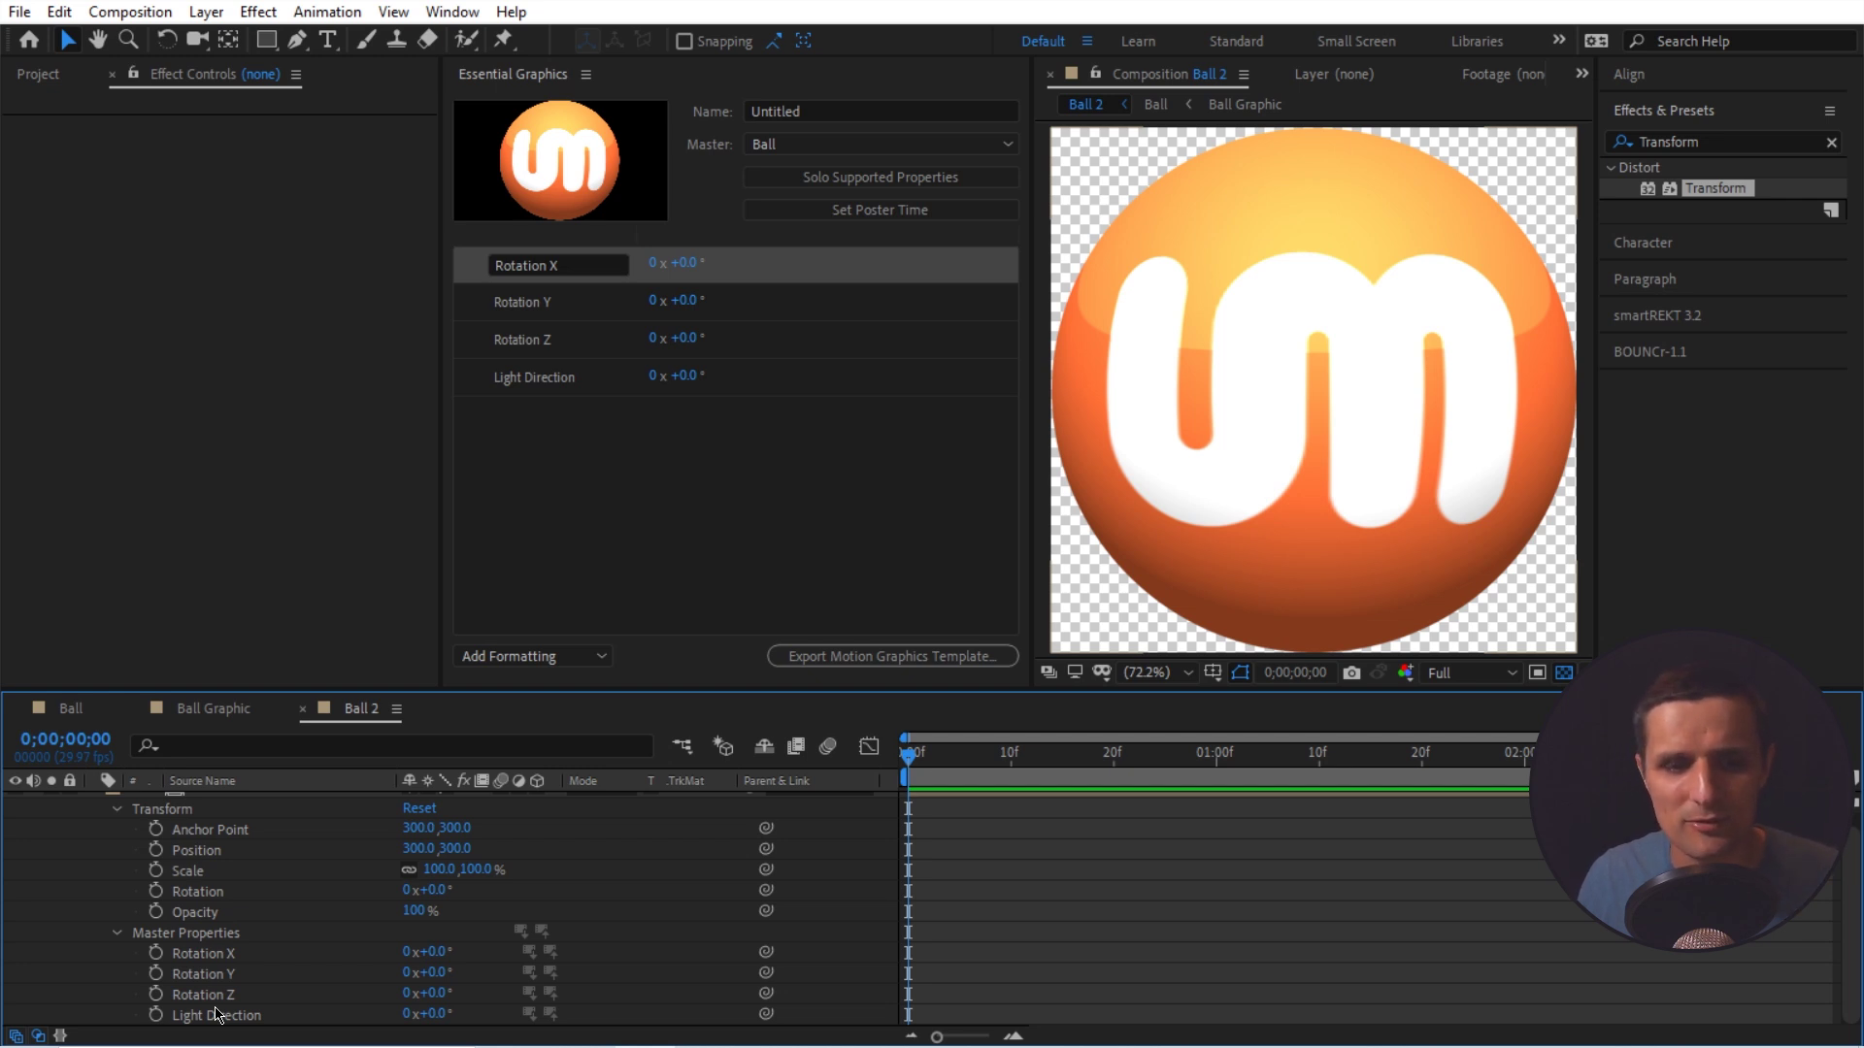
- Try adjusting the Ball layer's Rotation X, Y, Z and Light Direction master properties, undo the changes and collapse its property groups
left_click_drag(432, 952, 450, 1013)
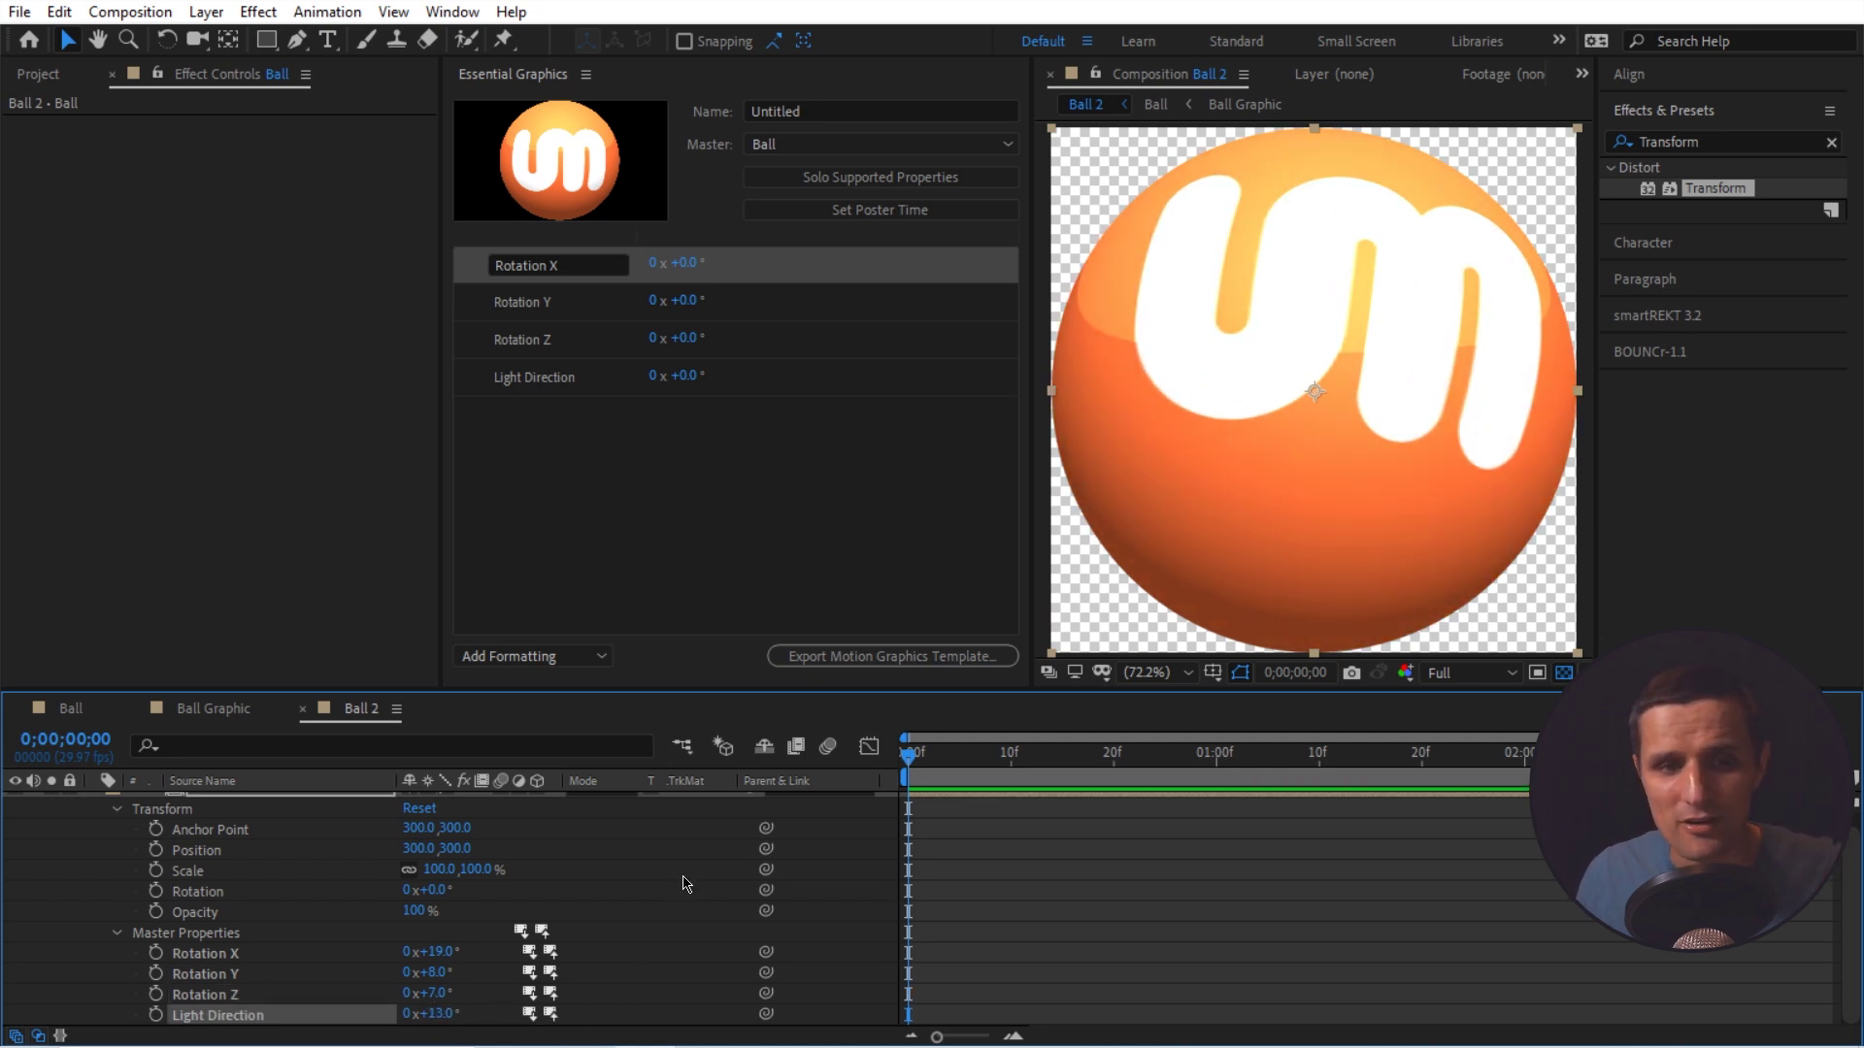
key("ctrl+z")
key("ctrl+z")
key("ctrl+z")
key("ctrl+z")
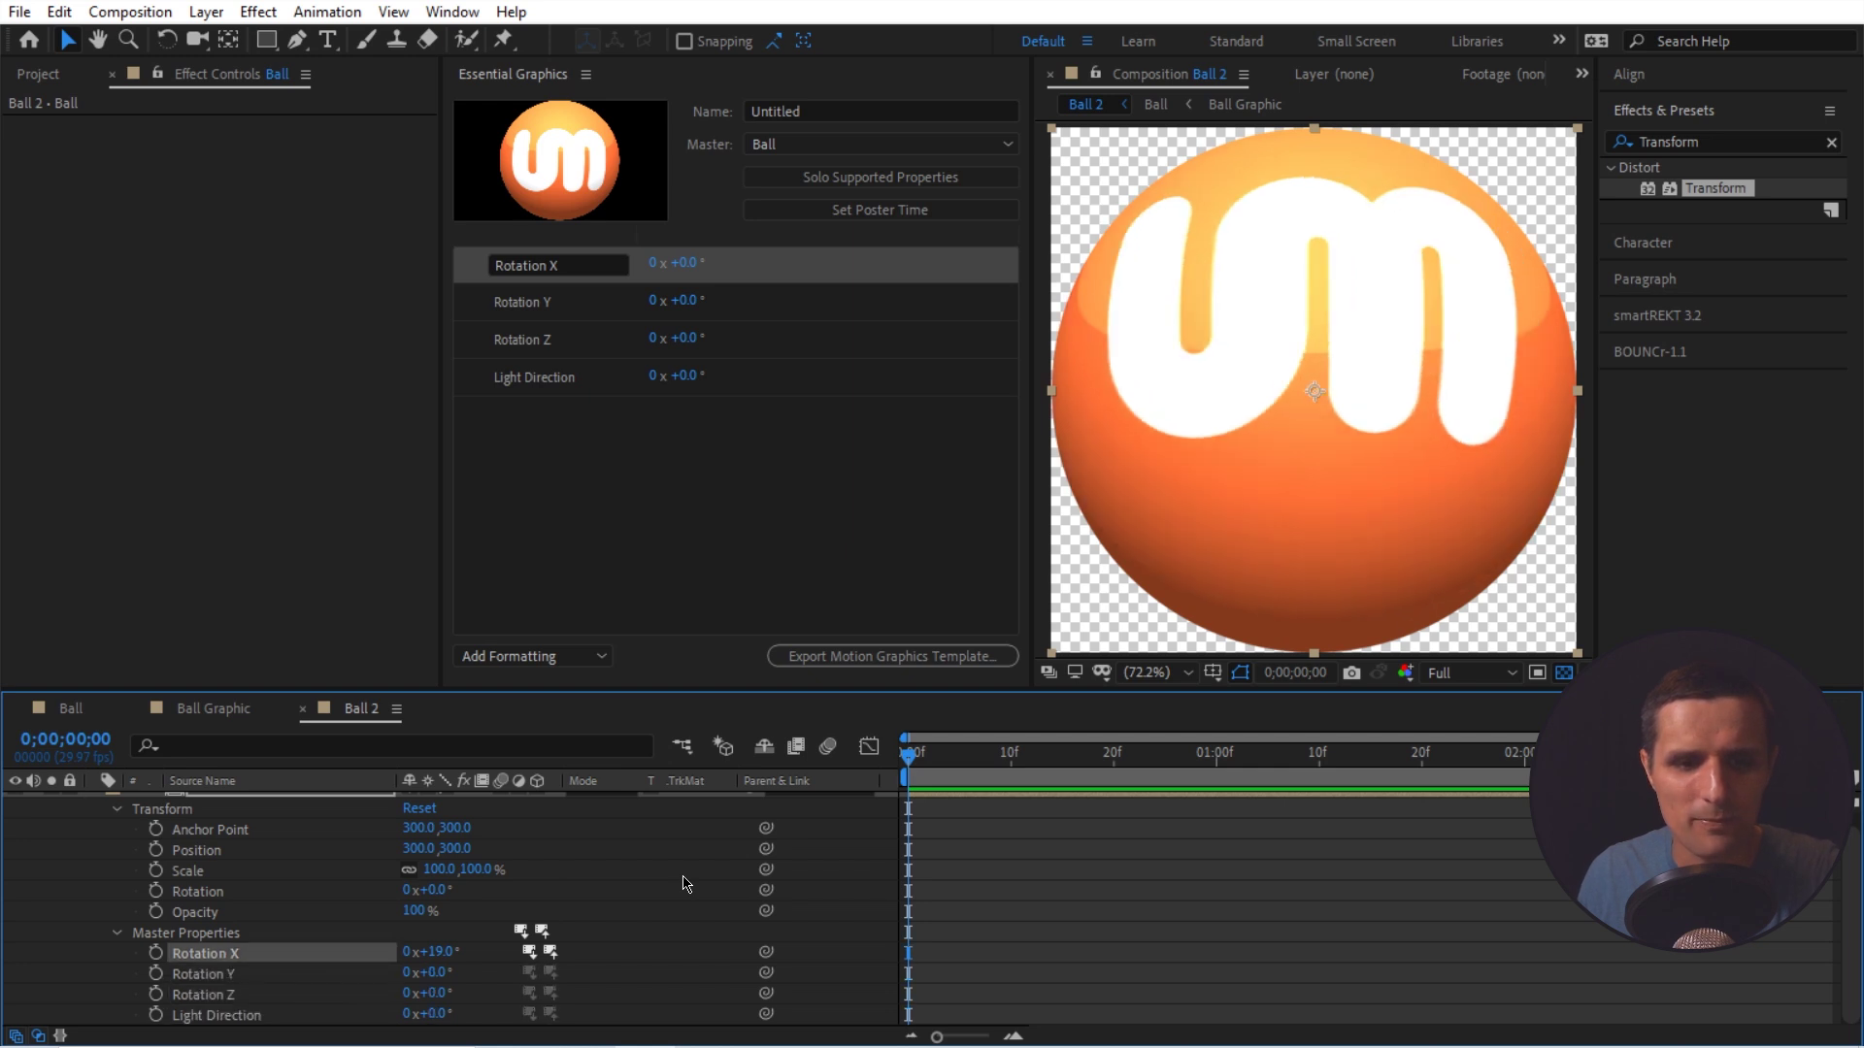
left_click(118, 933)
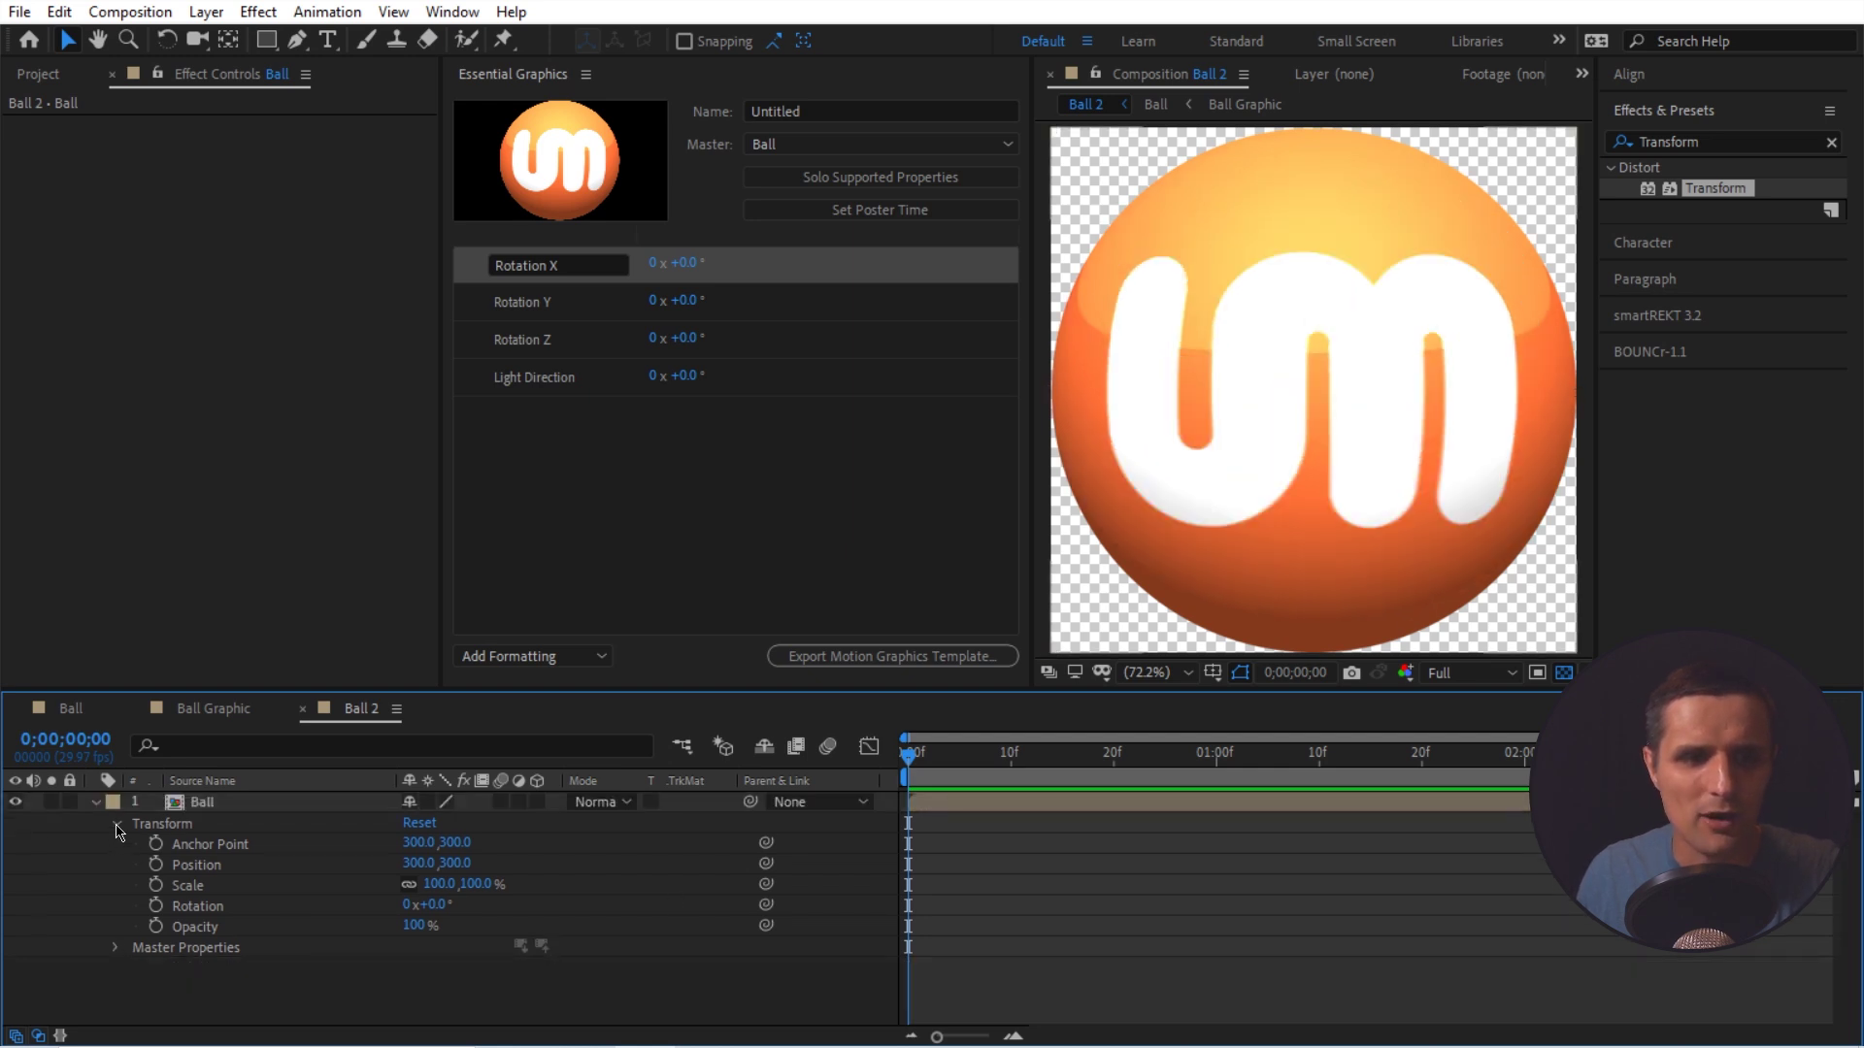
left_click(116, 825)
- Delete the Ball 2 test composition from the project
left_click(36, 75)
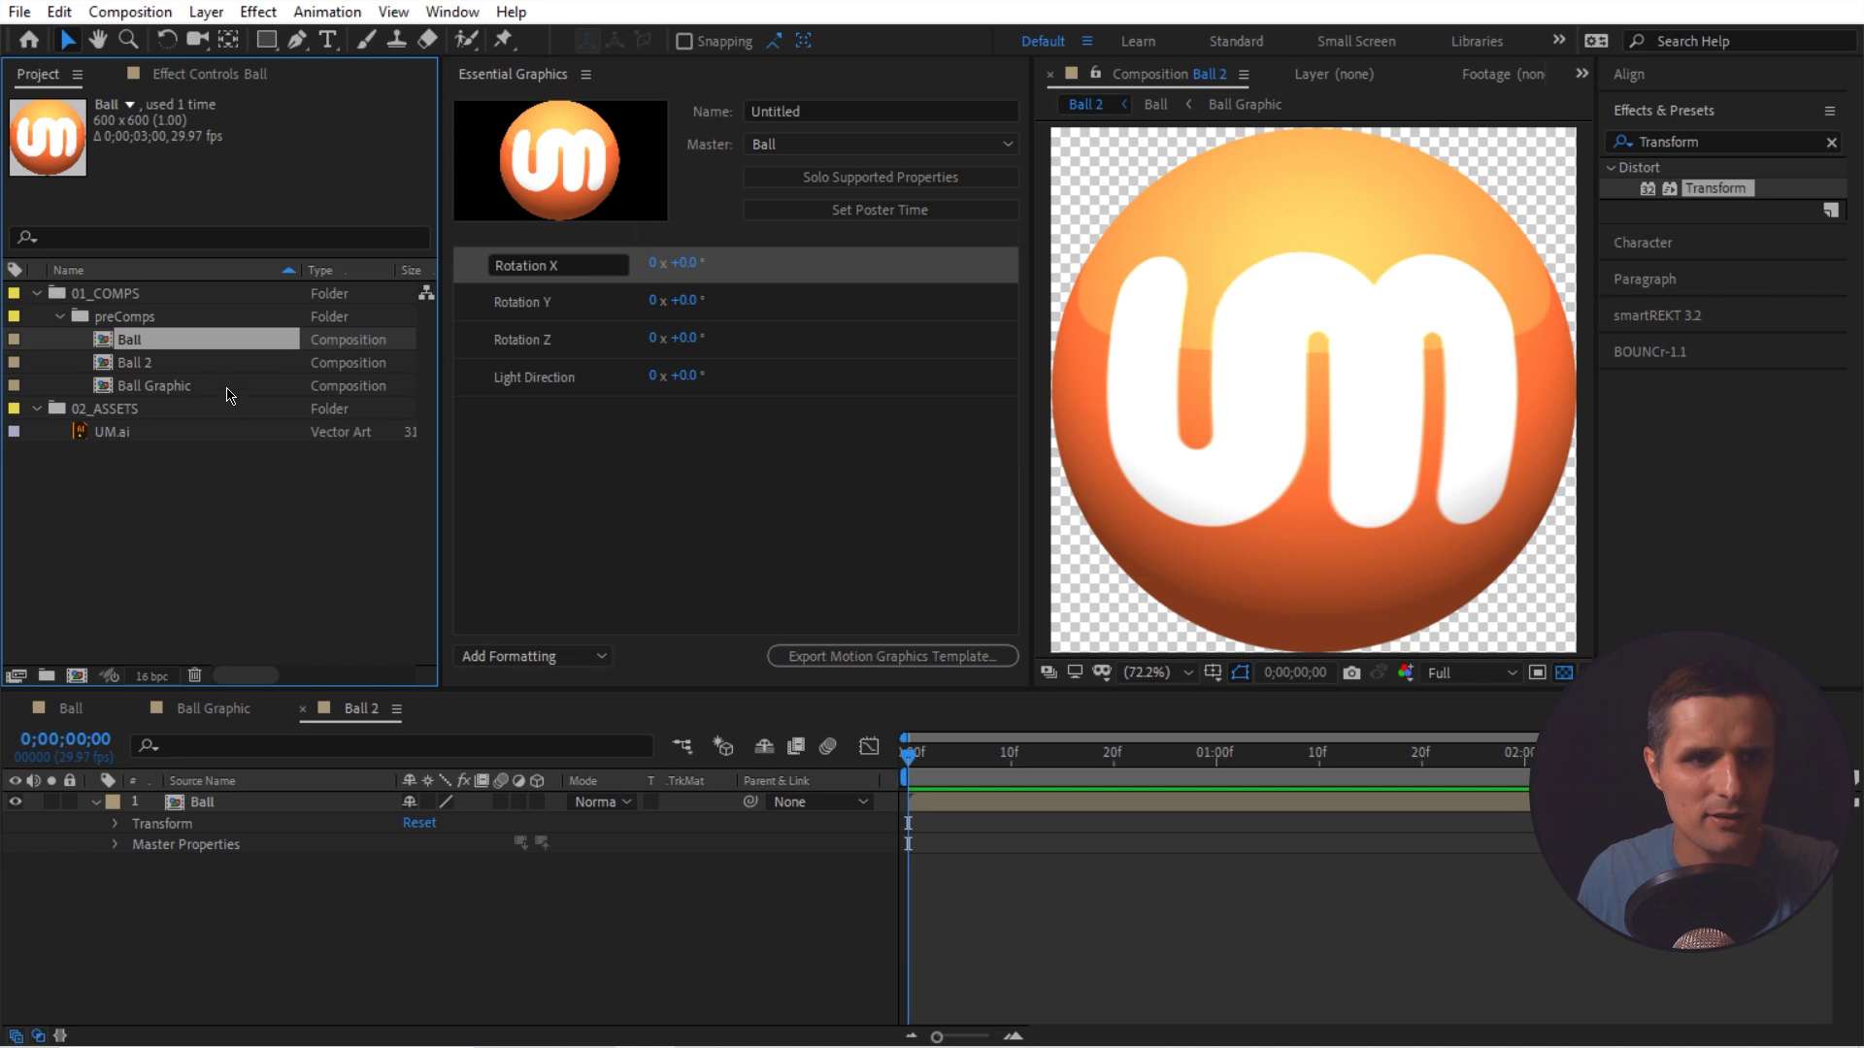
left_click(176, 367)
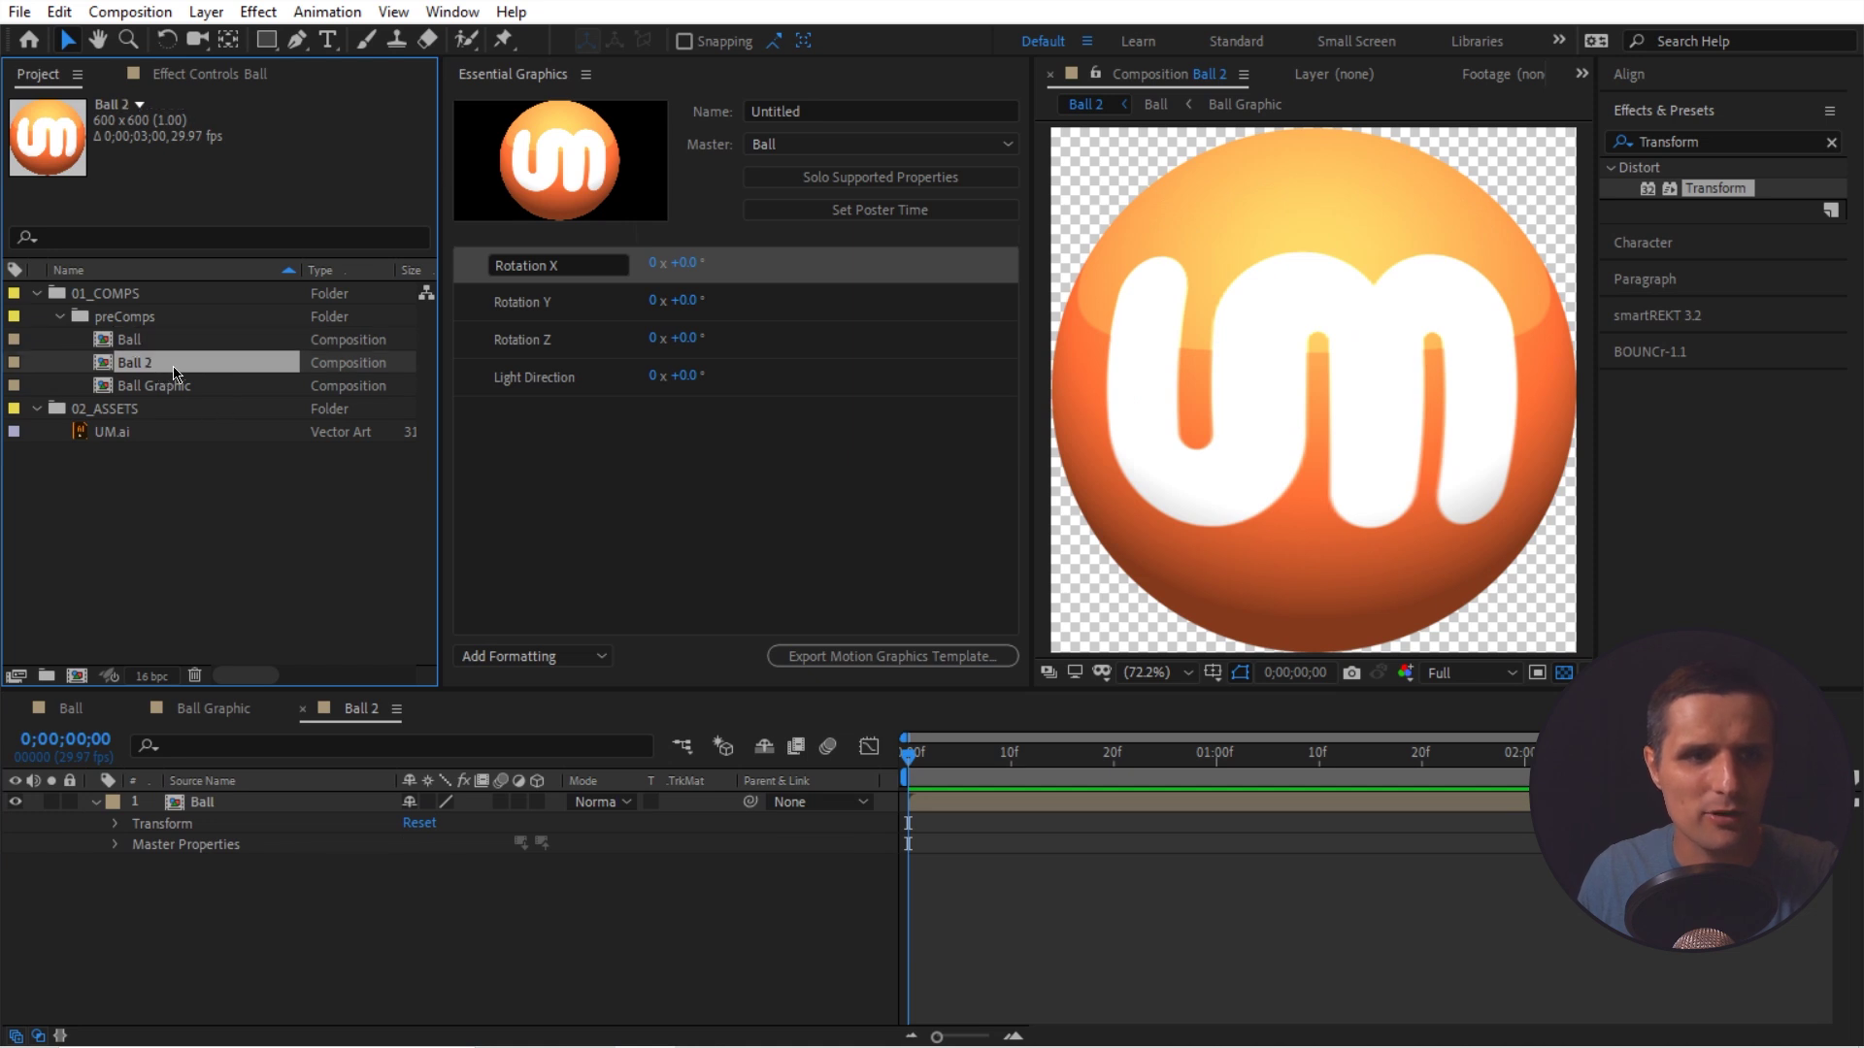
left_click(194, 676)
left_click(967, 552)
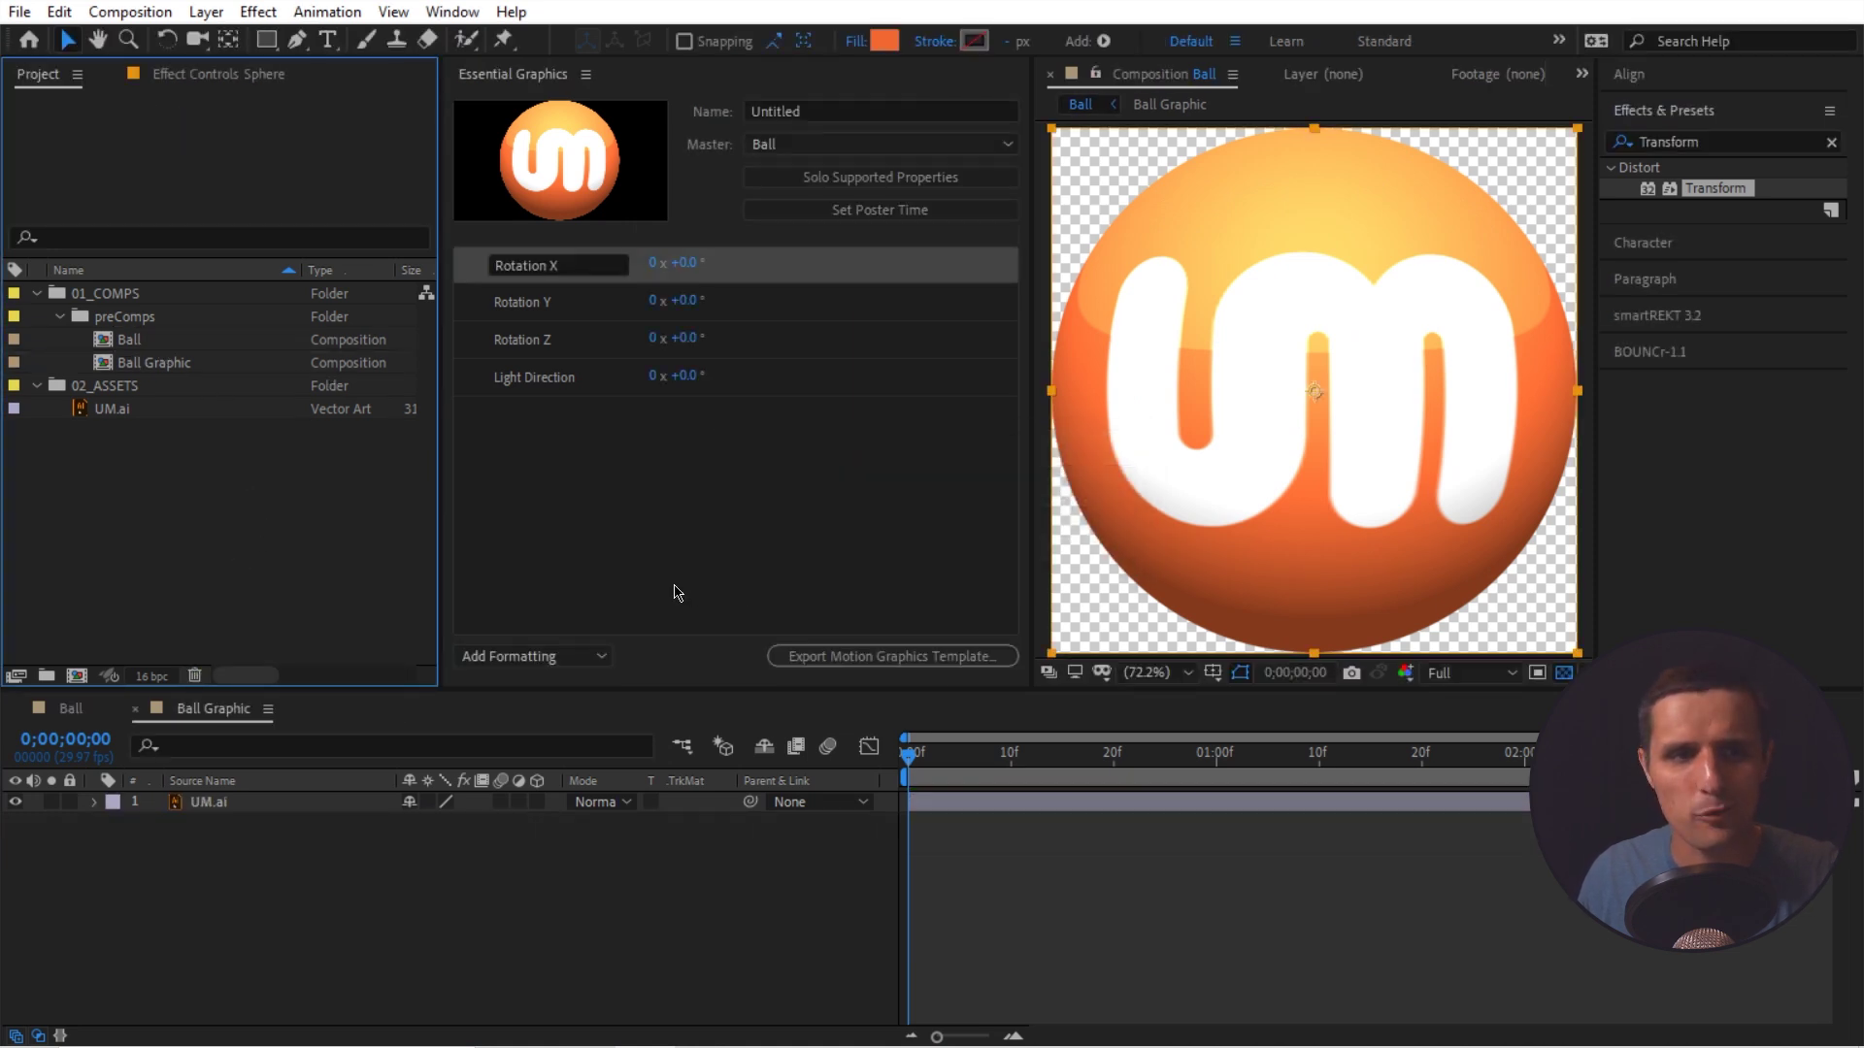
- Close the Essential Graphics panel and open the Ball composition from the preComps folder
left_click(585, 75)
left_click(645, 97)
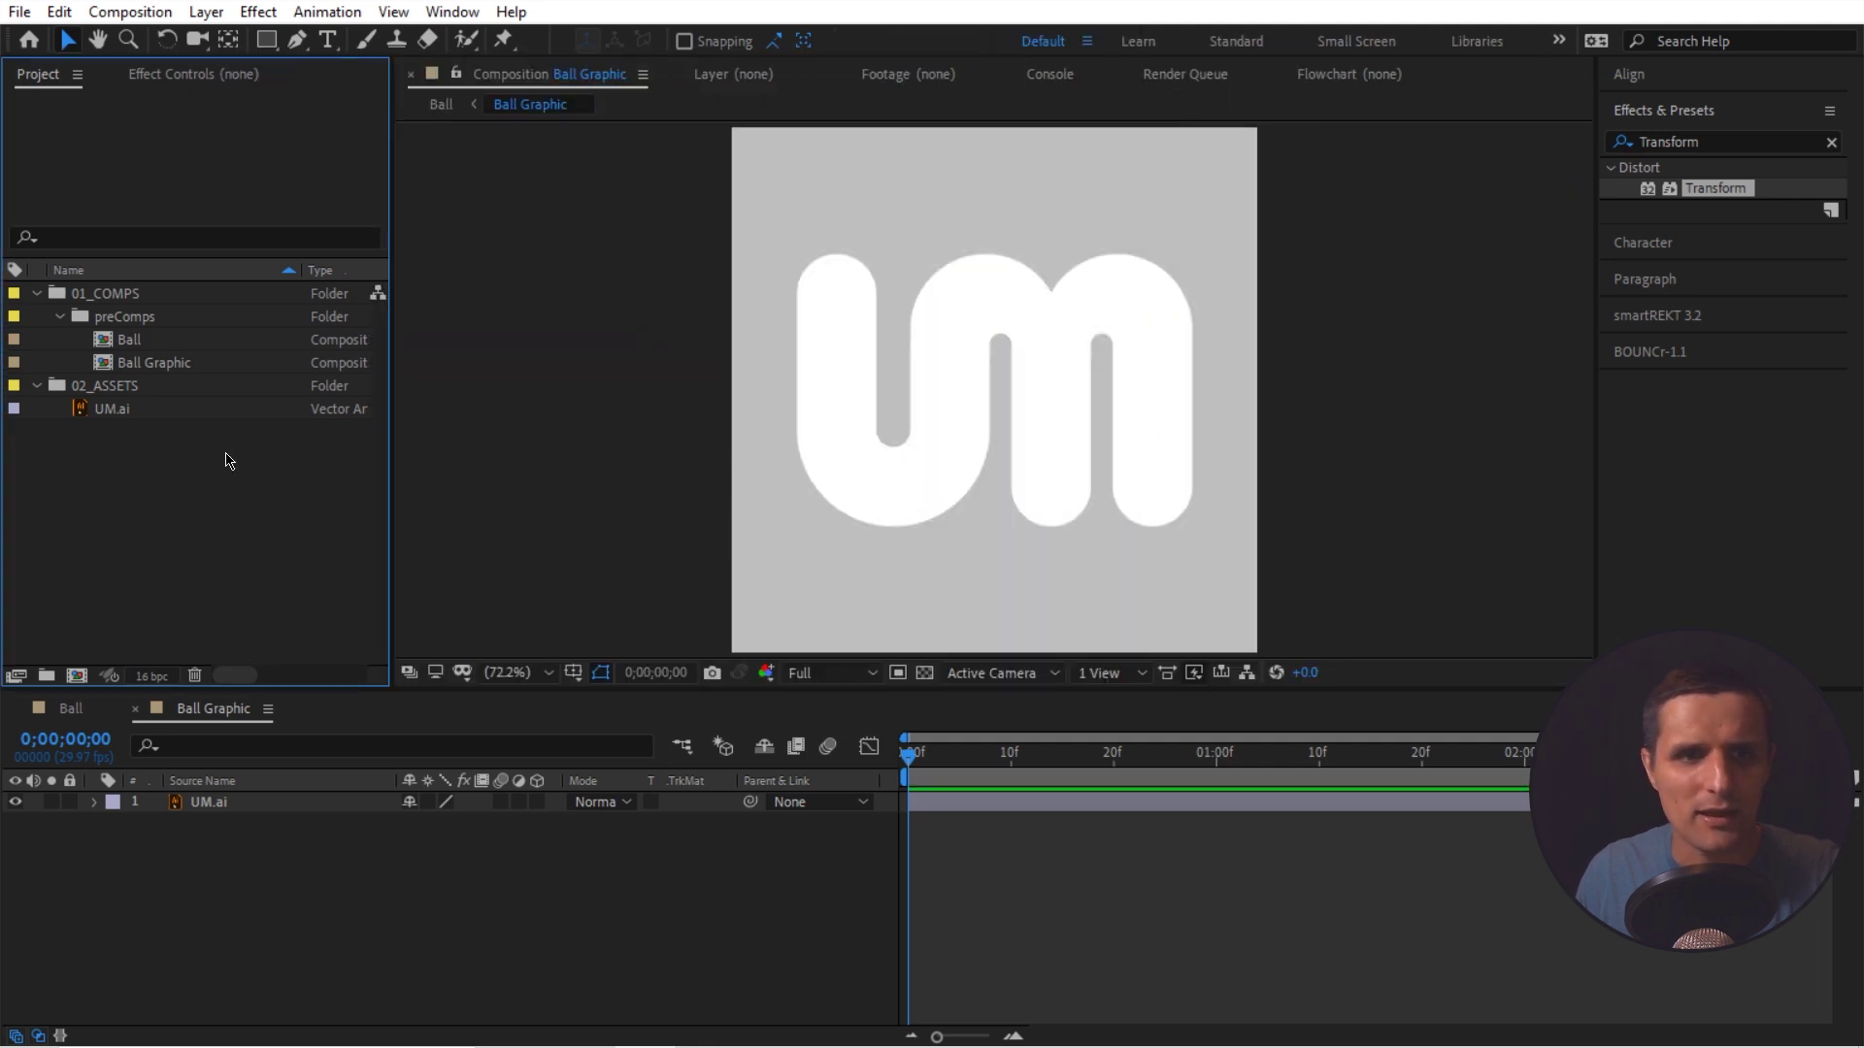
double_click(142, 345)
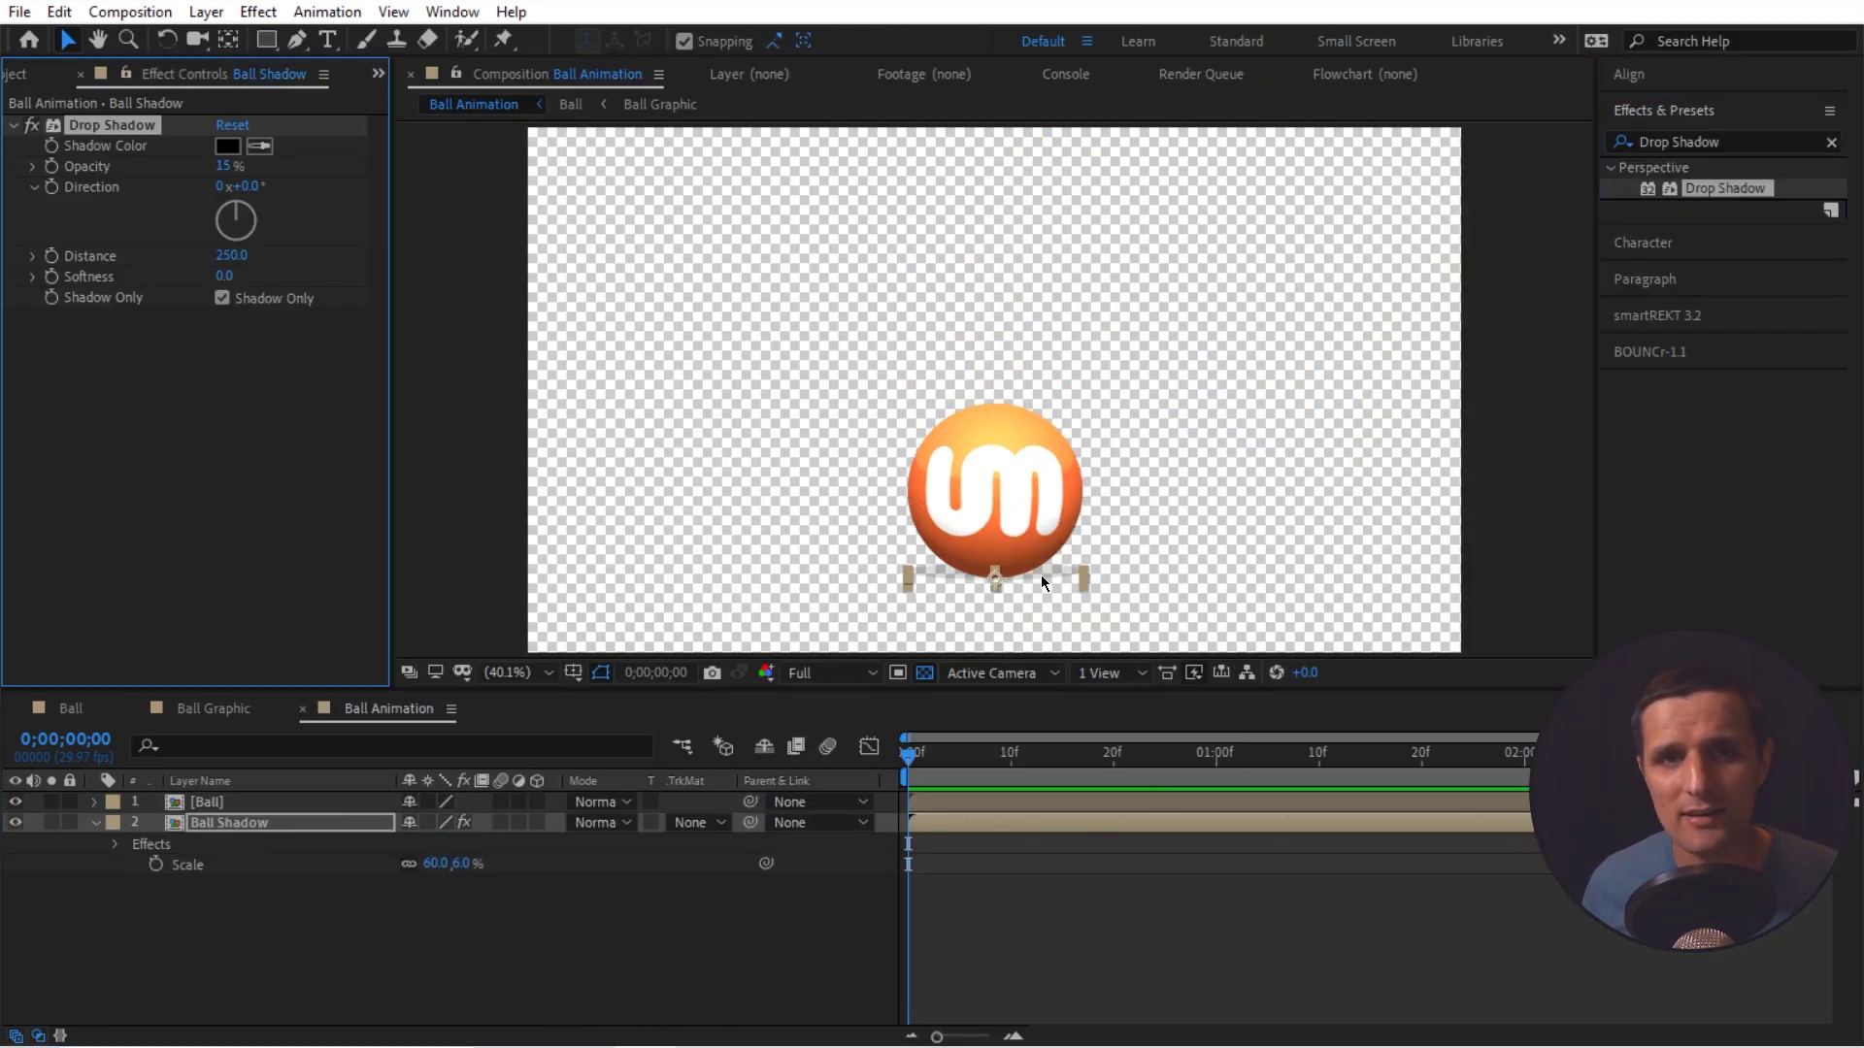
- Add a new null object to the Ball Animation composition
left_click(1041, 575)
right_click(473, 621)
mouse_move(582, 630)
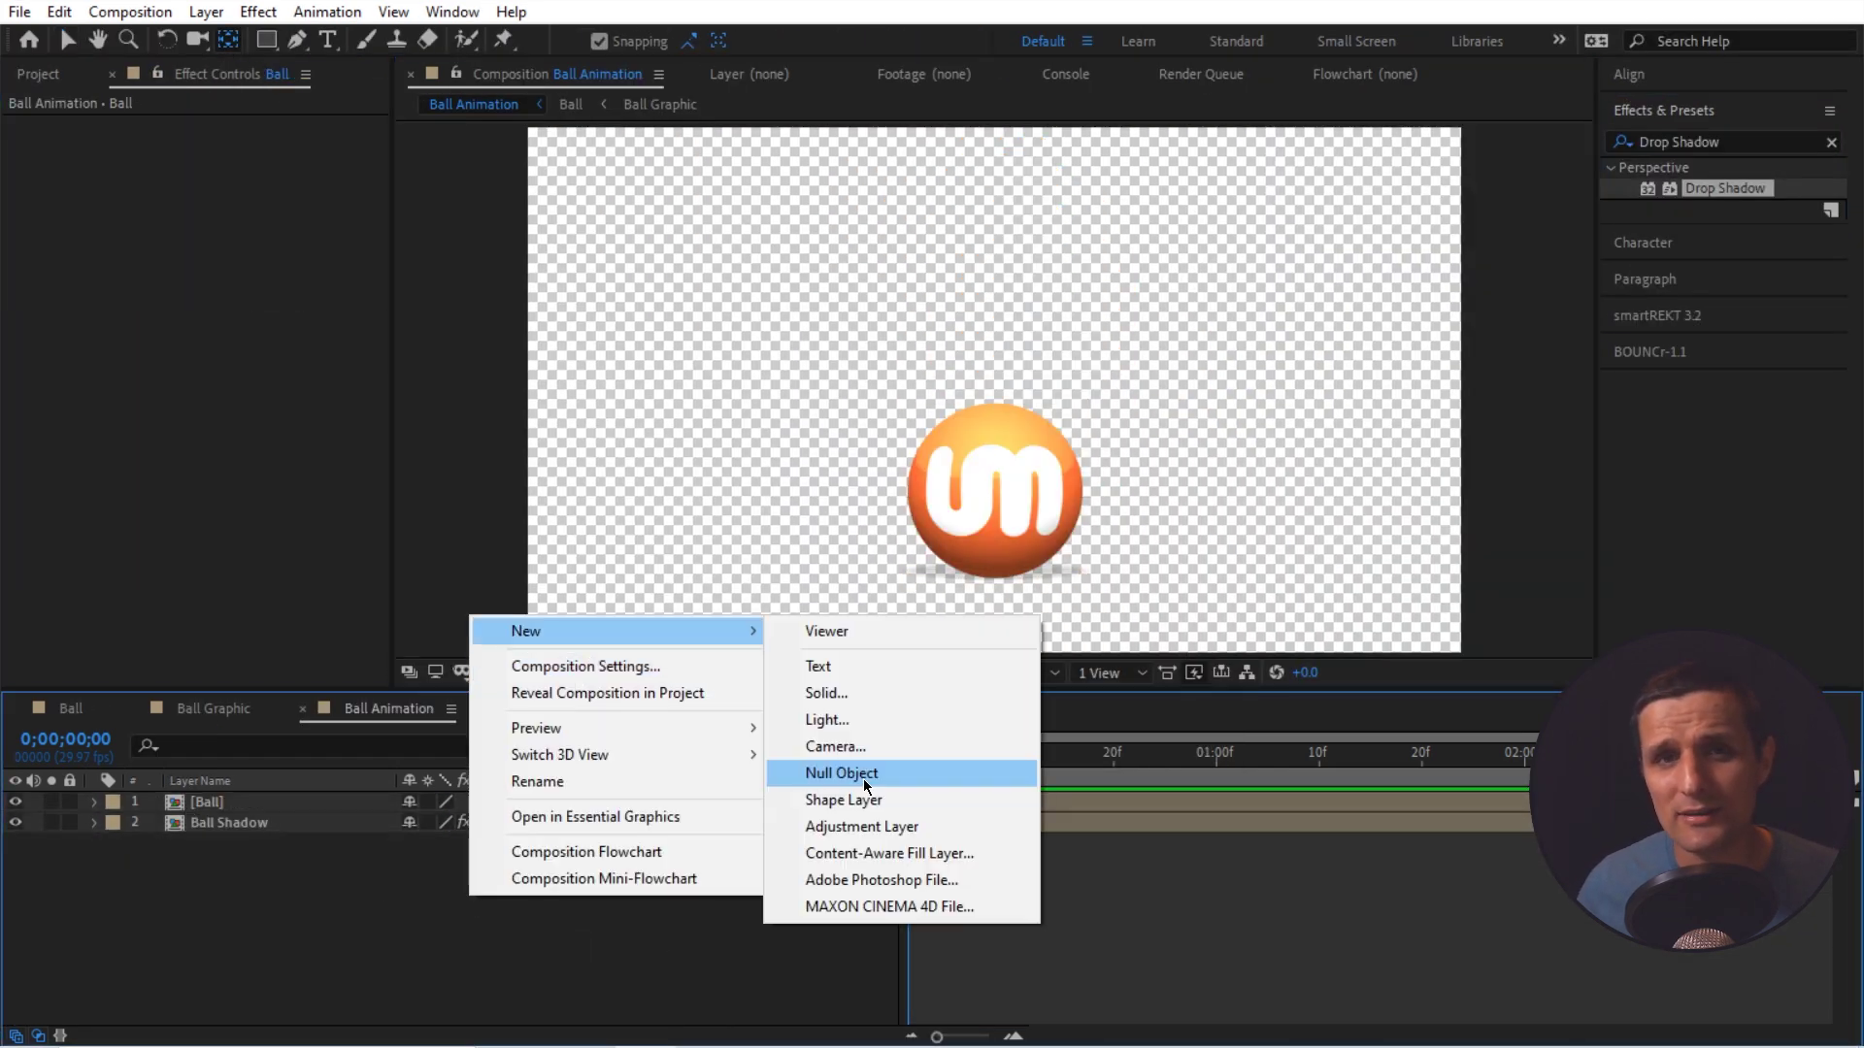
left_click(840, 774)
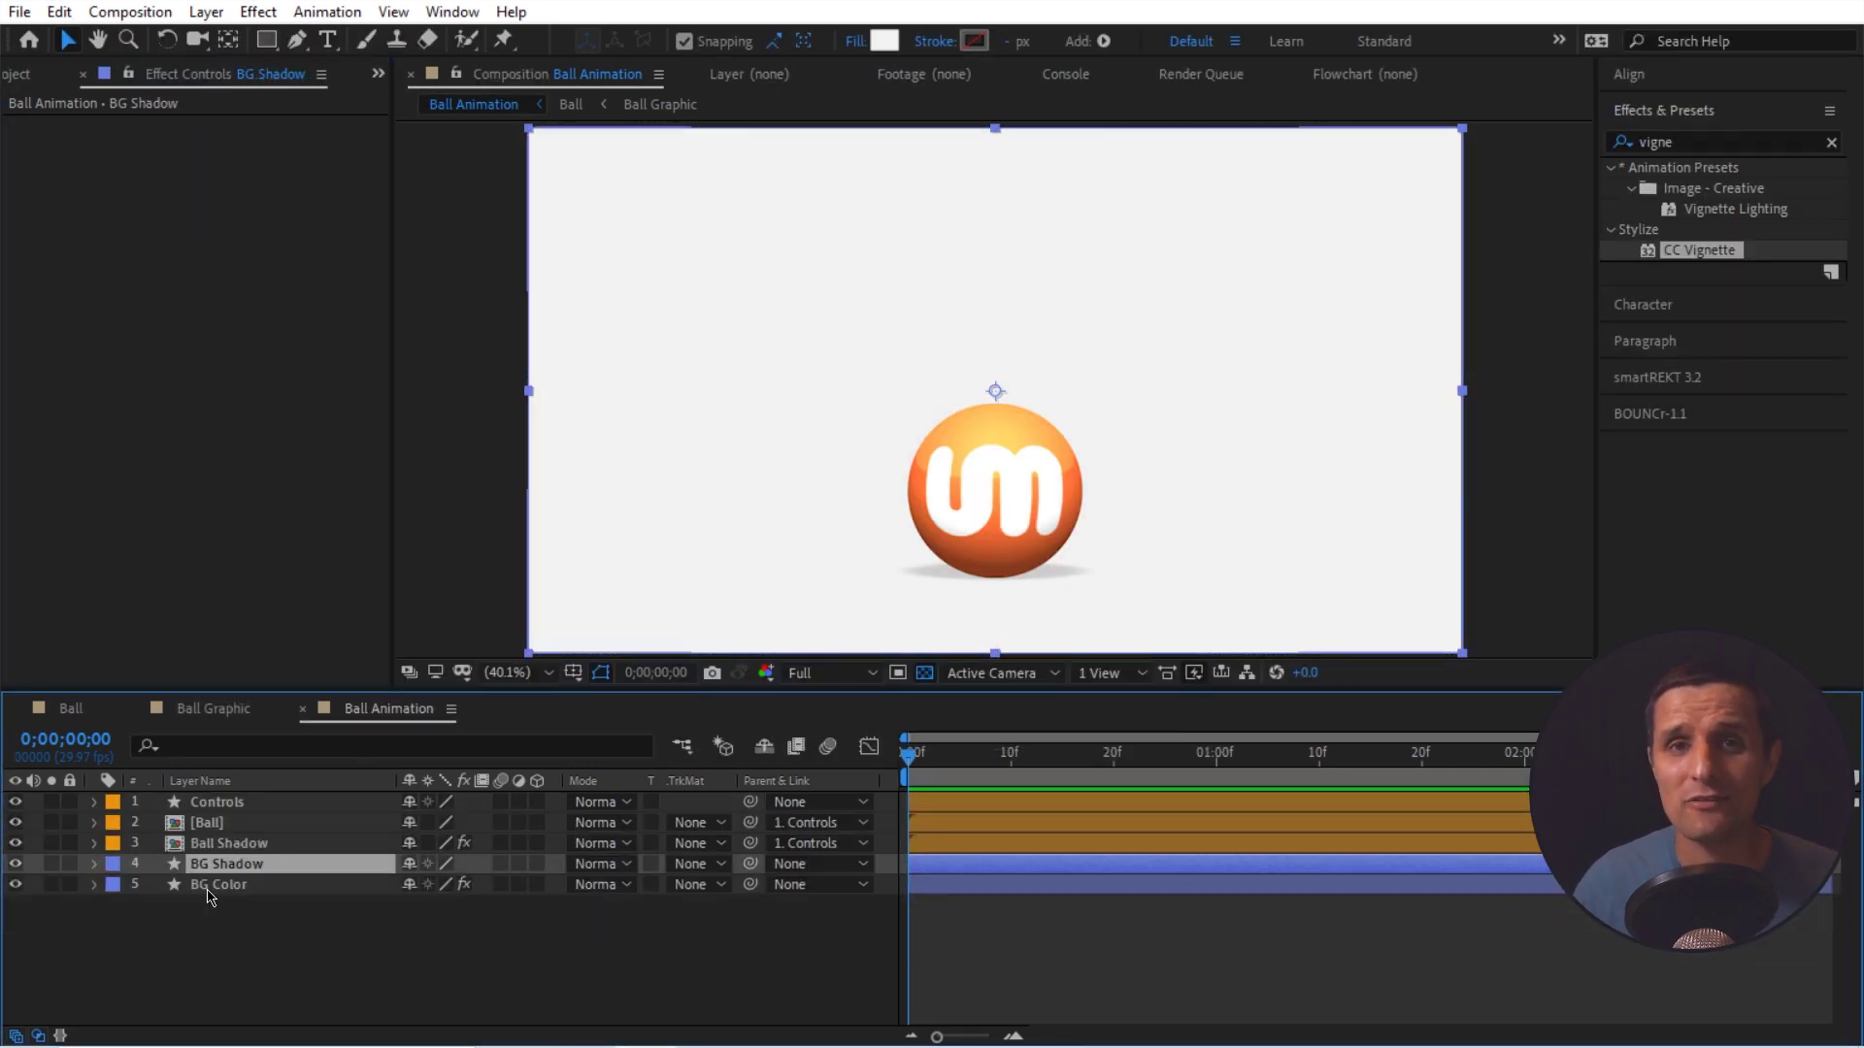